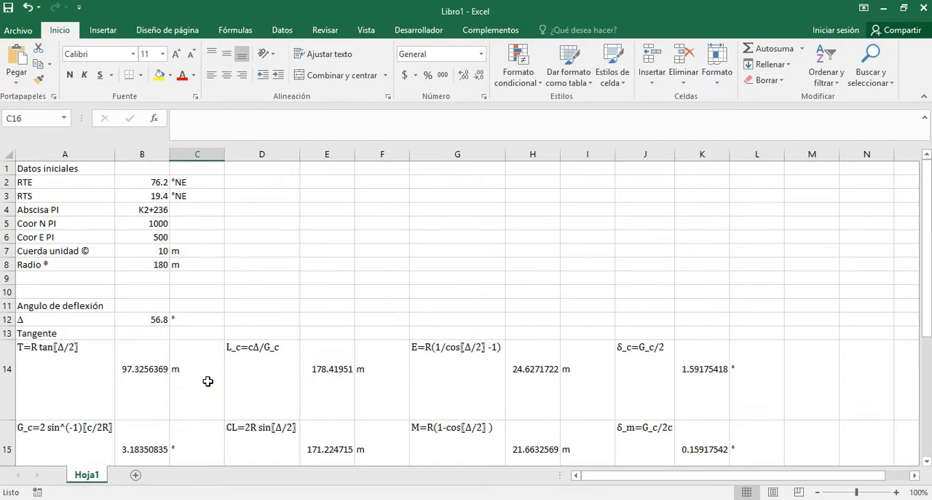
# Select cell A17 below the calculated curve elements as the start of a new table.
pyautogui.scroll(-2, 207, 380)
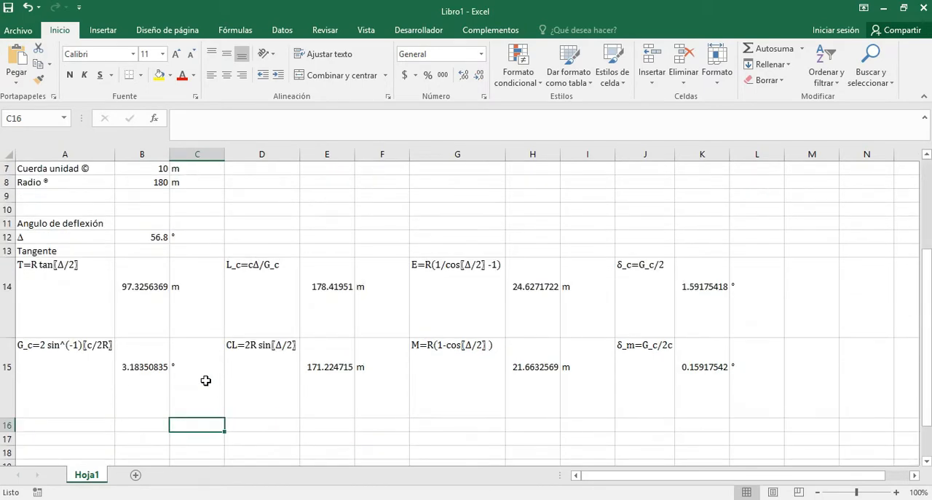
pyautogui.scroll(2, 206, 380)
pyautogui.scroll(-4, 205, 382)
pyautogui.click(96, 359)
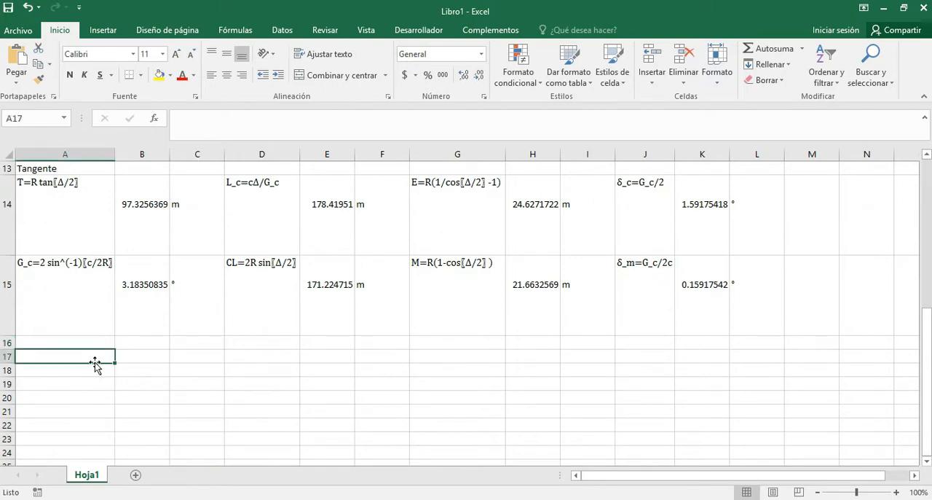
# Switch to the curva circular.xlsm workbook, enable editing and review the layout of its punto, abscisa and deflexiones table.
pyautogui.hotkey('alt', 'Tab')
pyautogui.hotkey('alt', 'Tab')
pyautogui.hotkey('alt', 'Tab')
pyautogui.hotkey('alt', 'Tab')
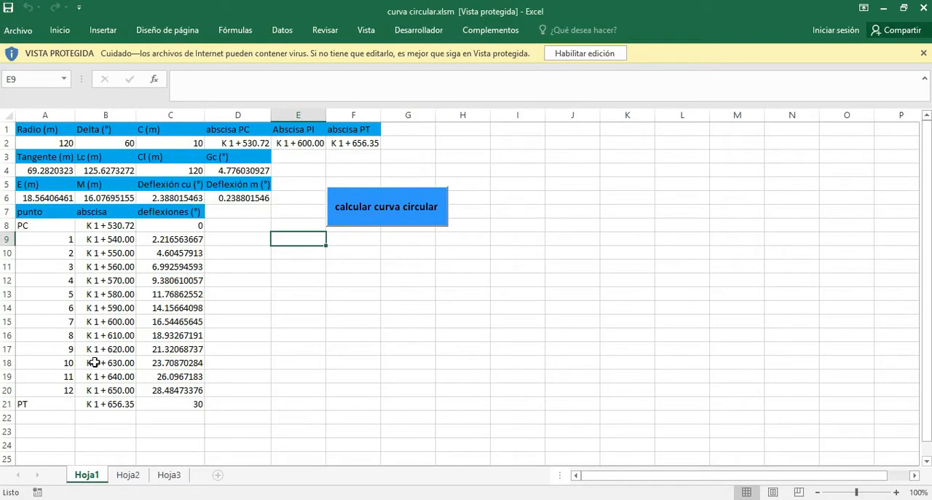
pyautogui.click(589, 57)
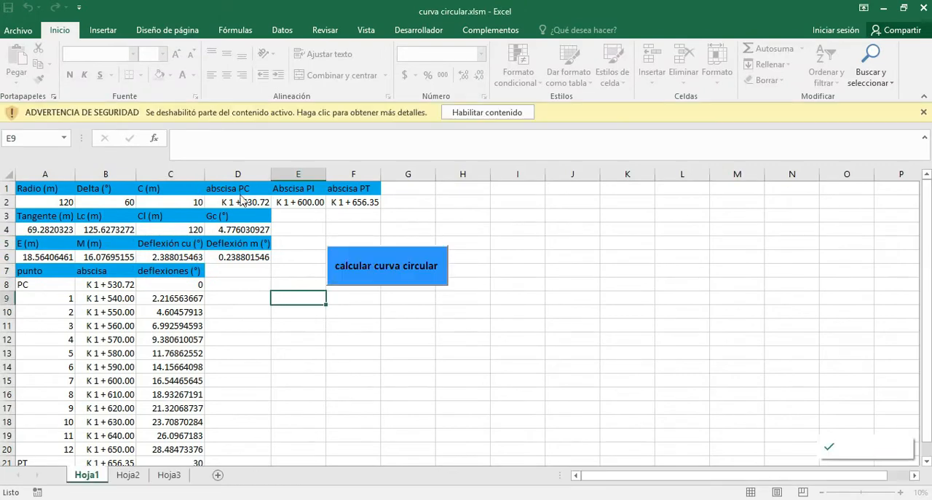
pyautogui.scroll(-3, 195, 209)
pyautogui.scroll(3, 195, 209)
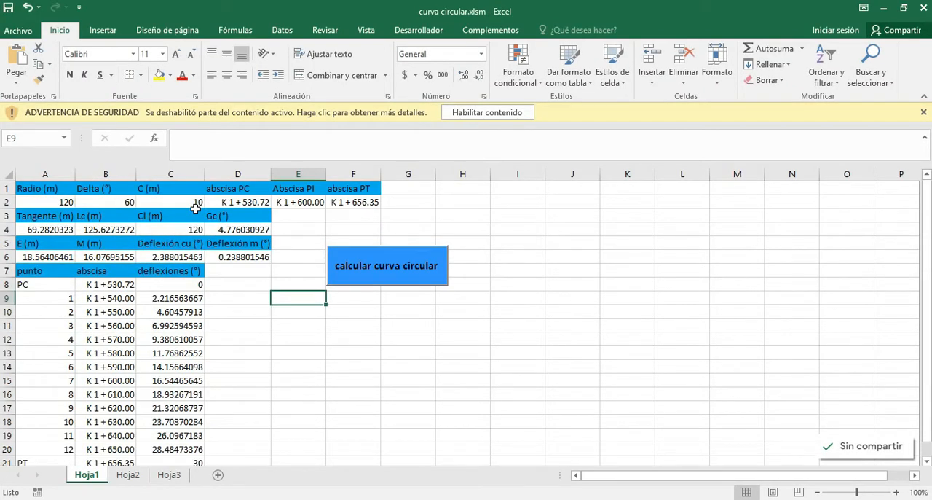
# Return to Libro1 and enter the headers Punto, Abscisa and Deflexión in cells A17 to C17.
pyautogui.hotkey('alt', 'Tab')
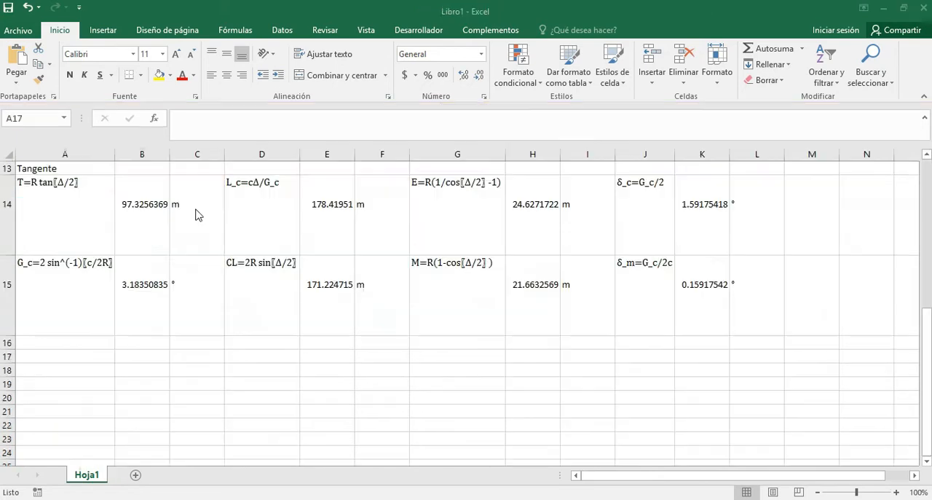
pyautogui.write('Pun')
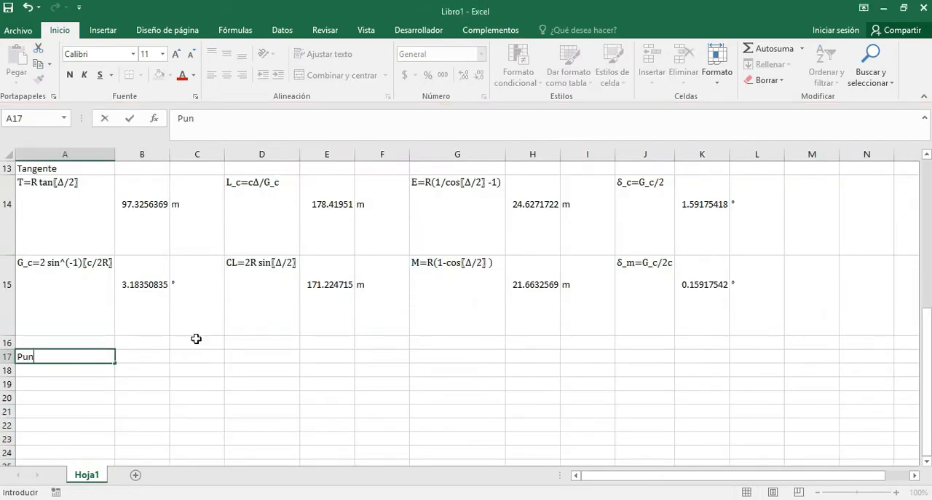
pyautogui.write('to')
pyautogui.press('Tab')
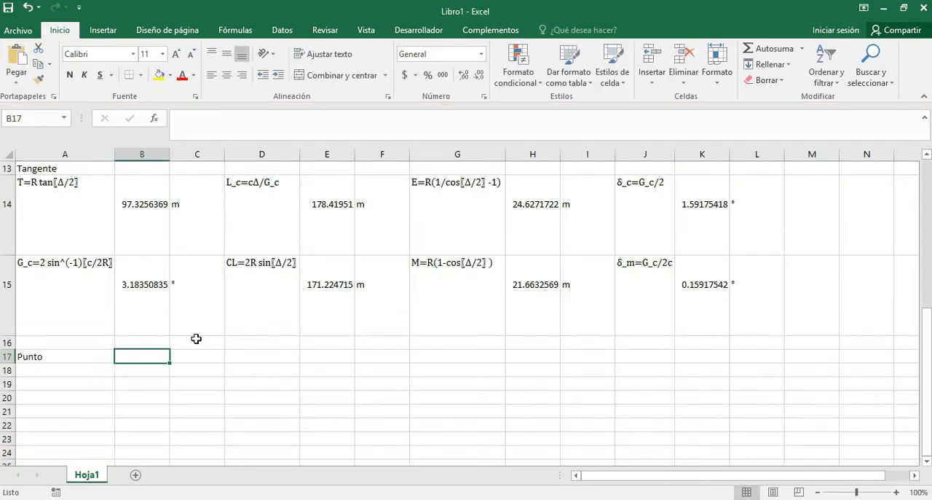
pyautogui.write('Absci')
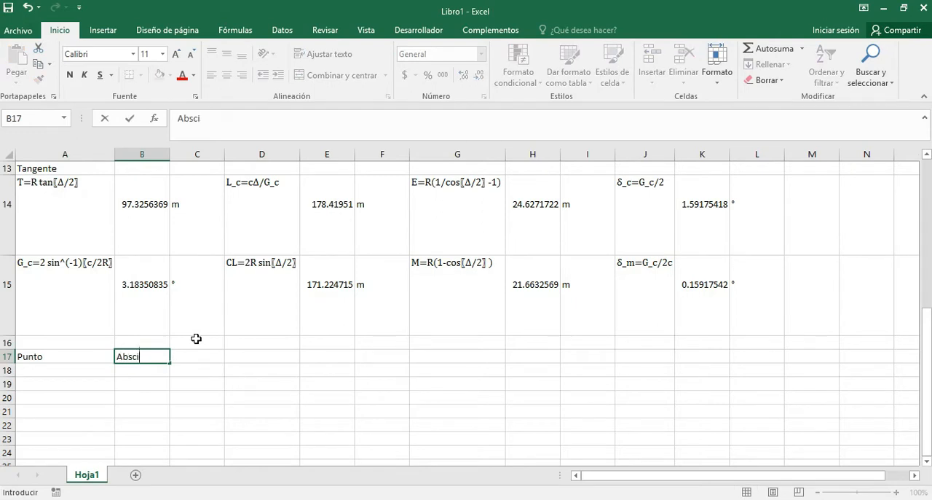
pyautogui.write('sa')
pyautogui.press('Tab')
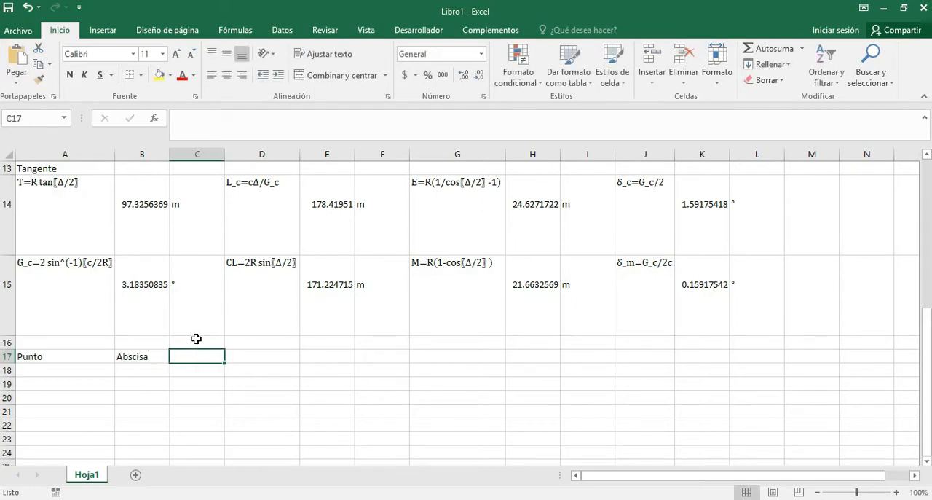
pyautogui.write('Deflexión')
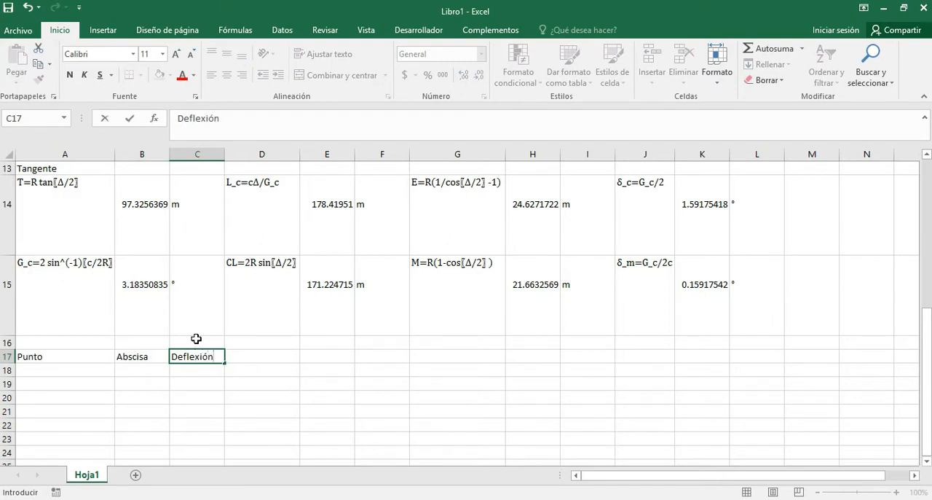
pyautogui.press('Return')
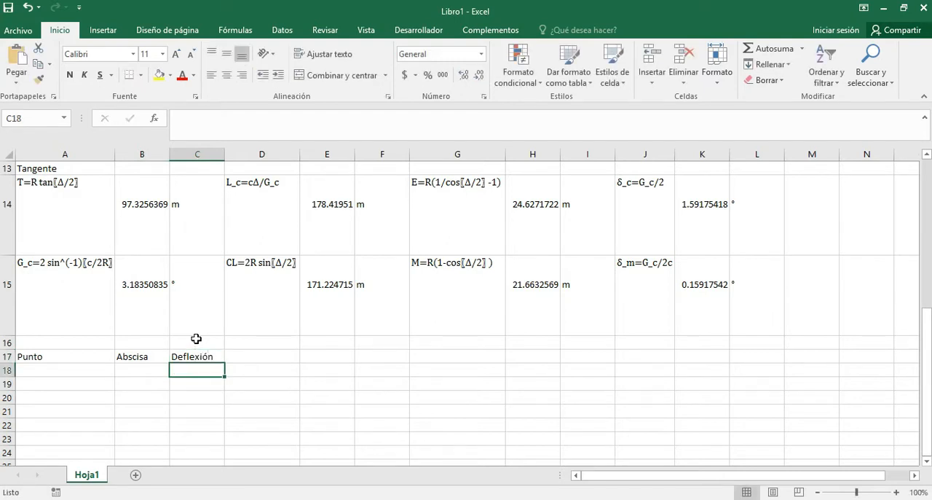
# Copy the Abscisa PI label from cell A4 into cells D2 and D3.
pyautogui.scroll(4, 292, 305)
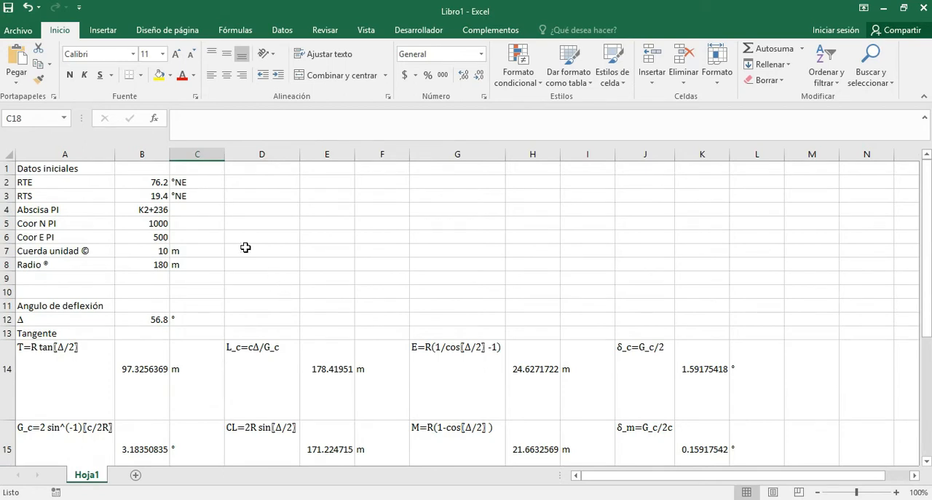
pyautogui.click(280, 185)
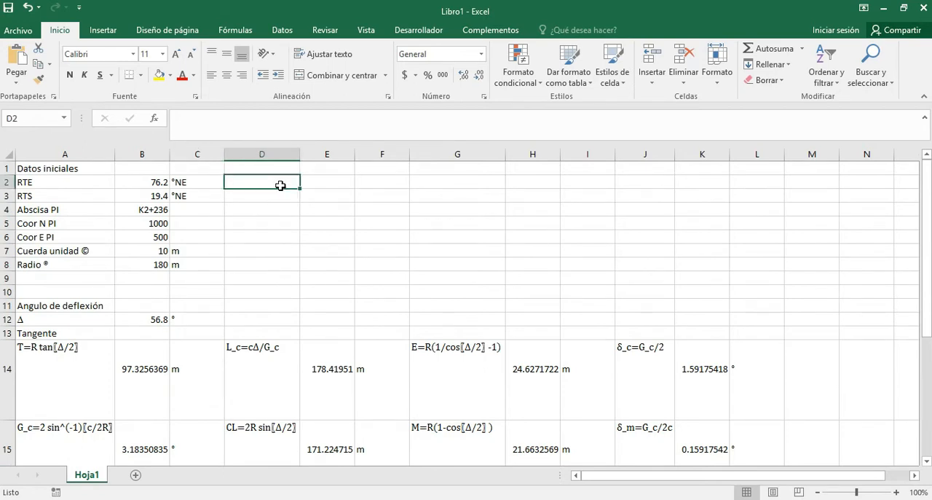
pyautogui.click(87, 213)
pyautogui.hotkey('ctrl', 'c')
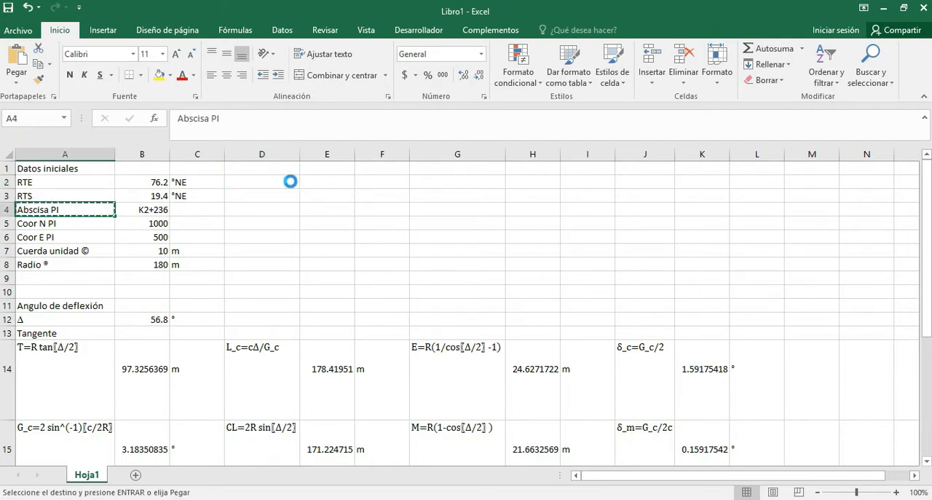
pyautogui.click(287, 182)
pyautogui.hotkey('ctrl', 'v')
pyautogui.click(273, 195)
pyautogui.hotkey('ctrl', 'v')
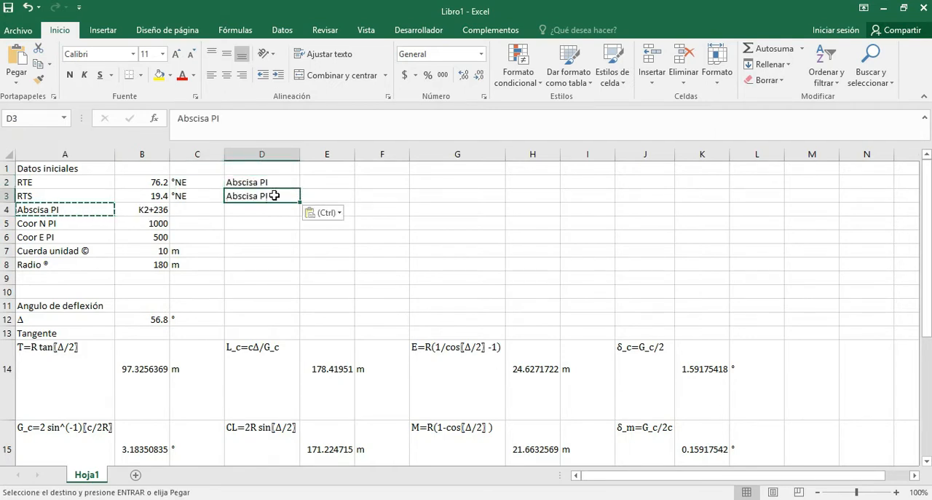
# Change the copied labels to Abscisa PC in D2 and Abscisa PT in D3.
pyautogui.click(274, 181)
pyautogui.doubleClick(275, 182)
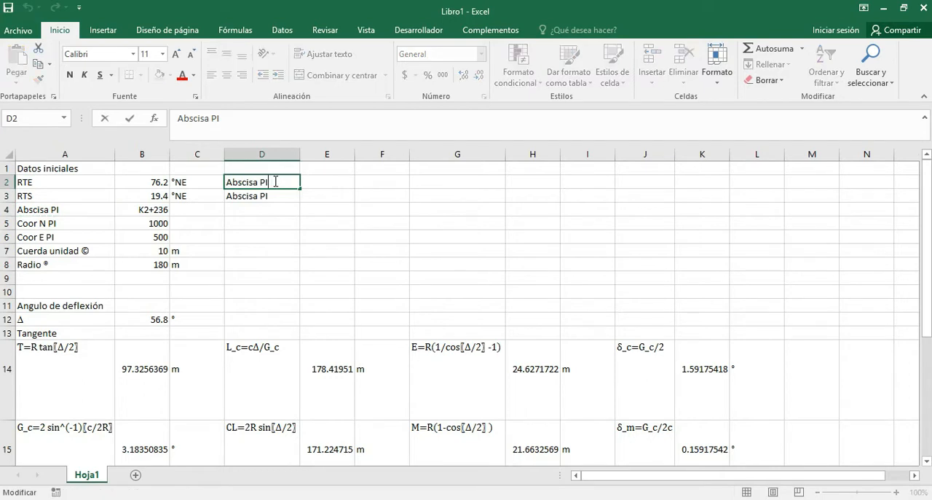
pyautogui.press('Return')
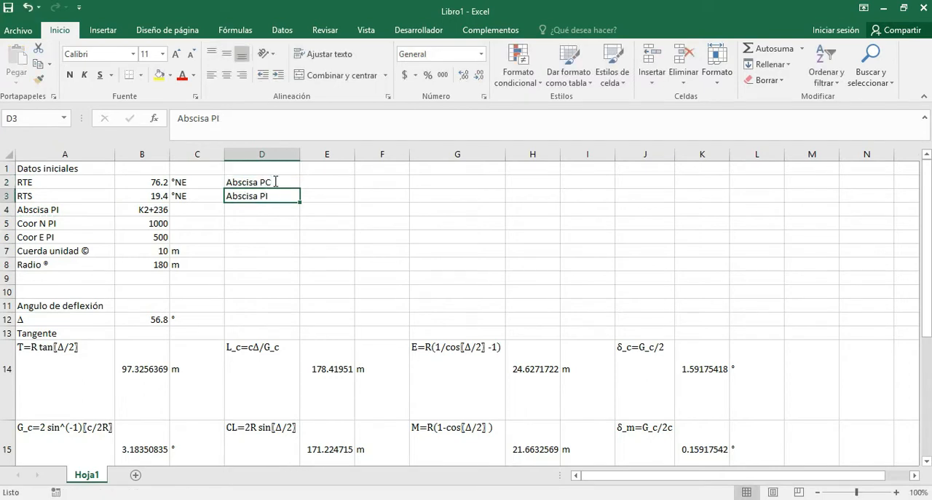
pyautogui.press('F2')
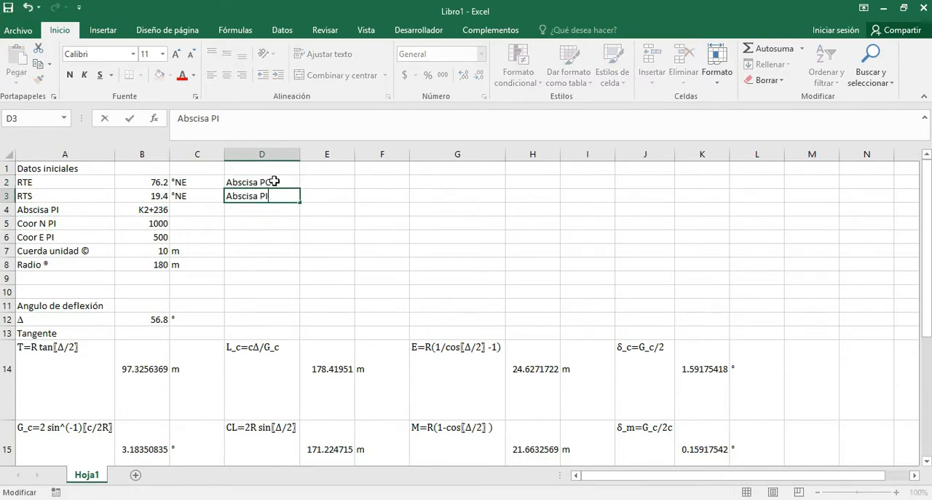
pyautogui.write('T')
pyautogui.press('Return')
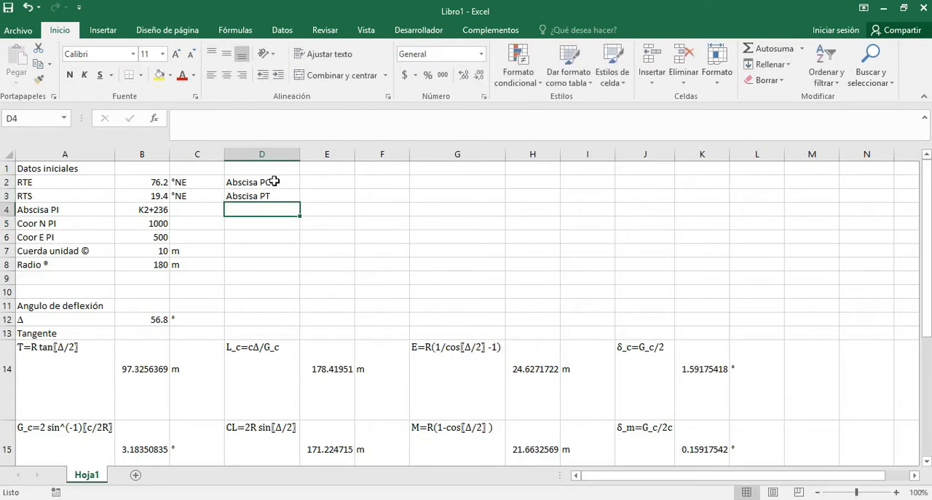
# Copy the Abscisa PI value from cell B4 into E2 and E3, beside the PC and PT labels.
pyautogui.press('Right')
pyautogui.press('Up')
pyautogui.press('Up')
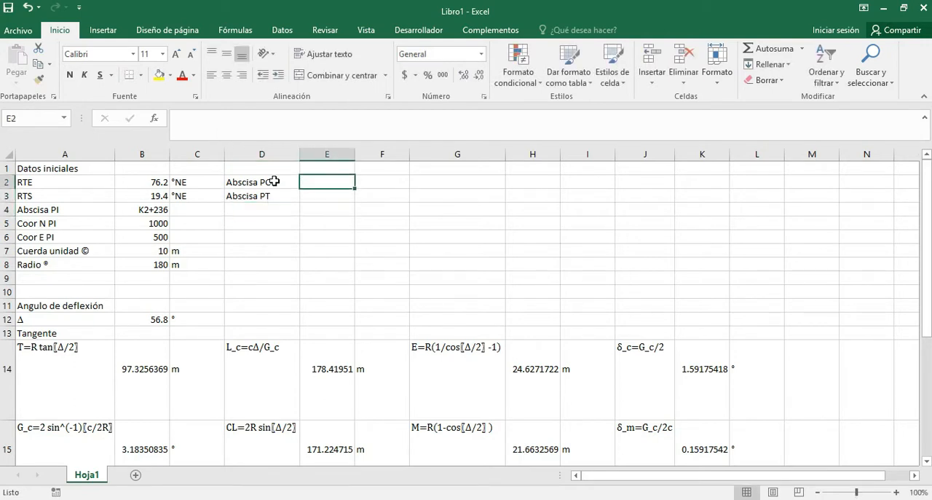
pyautogui.press('Left')
pyautogui.press('Left')
pyautogui.press('Left')
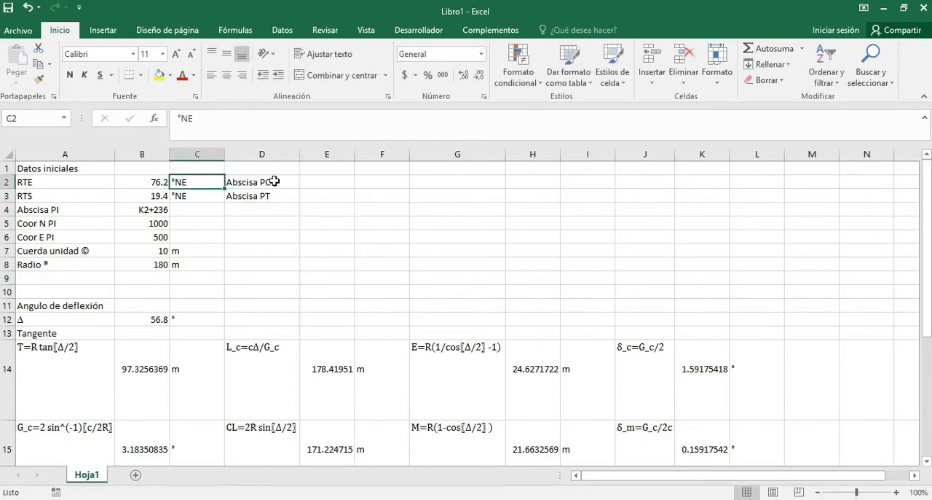
pyautogui.press('Down')
pyautogui.press('Down')
pyautogui.hotkey('ctrl', 'c')
pyautogui.press('Right')
pyautogui.press('Right')
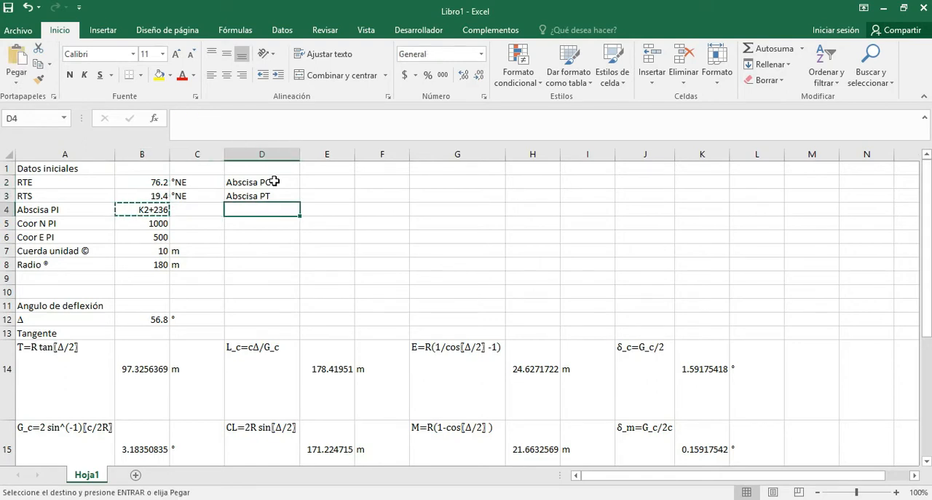
pyautogui.press('Up')
pyautogui.press('Right')
pyautogui.press('Up')
pyautogui.hotkey('ctrl', 'v')
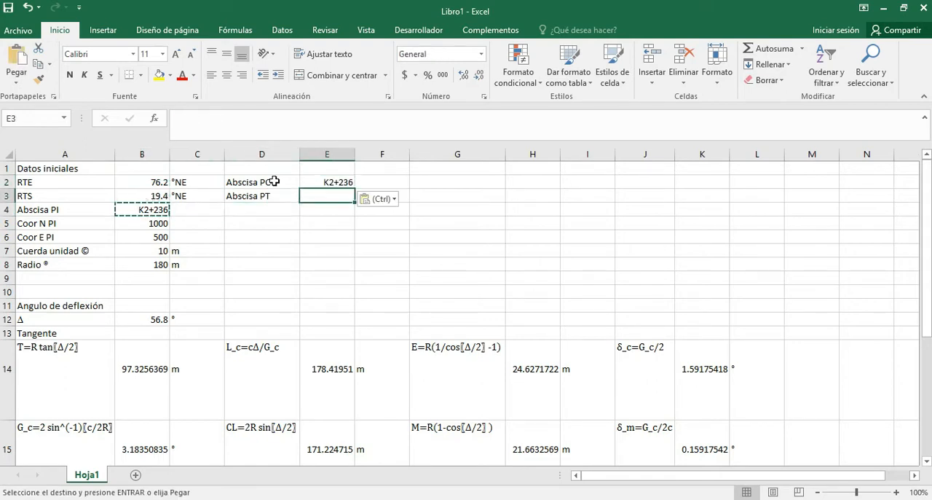
pyautogui.press('Down')
pyautogui.hotkey('ctrl', 'v')
pyautogui.press('Up')
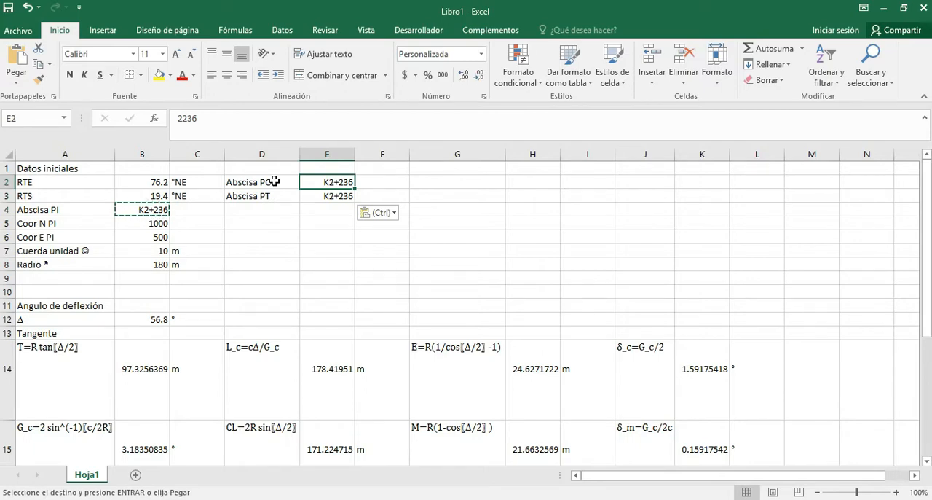
# Switch to the AutoCAD drawing and examine the circular curve's arc, tangents and deflection angle.
pyautogui.hotkey('alt', 'Tab')
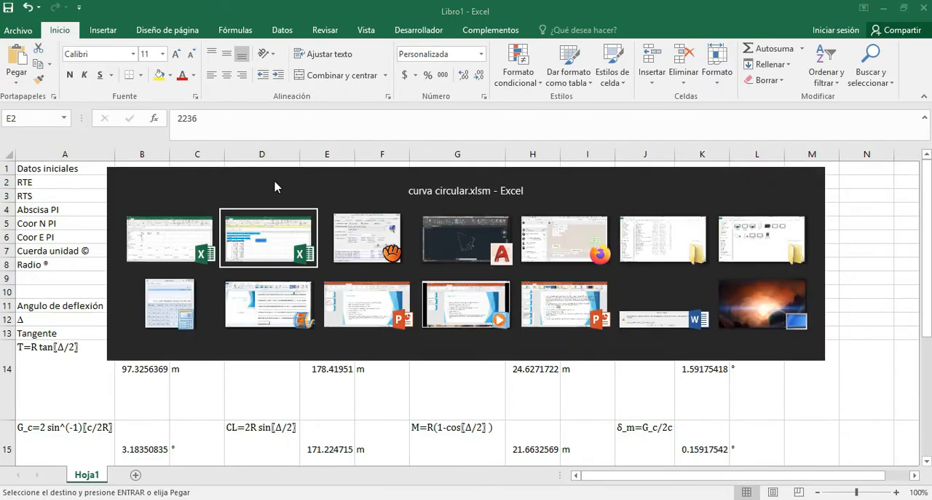
pyautogui.hotkey('alt', 'Tab')
pyautogui.hotkey('alt', 'Tab')
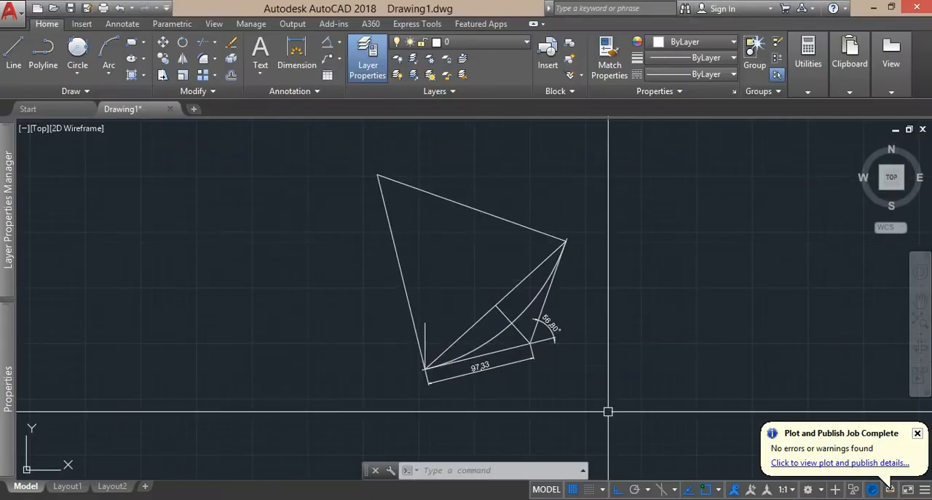
pyautogui.scroll(4, 586, 327)
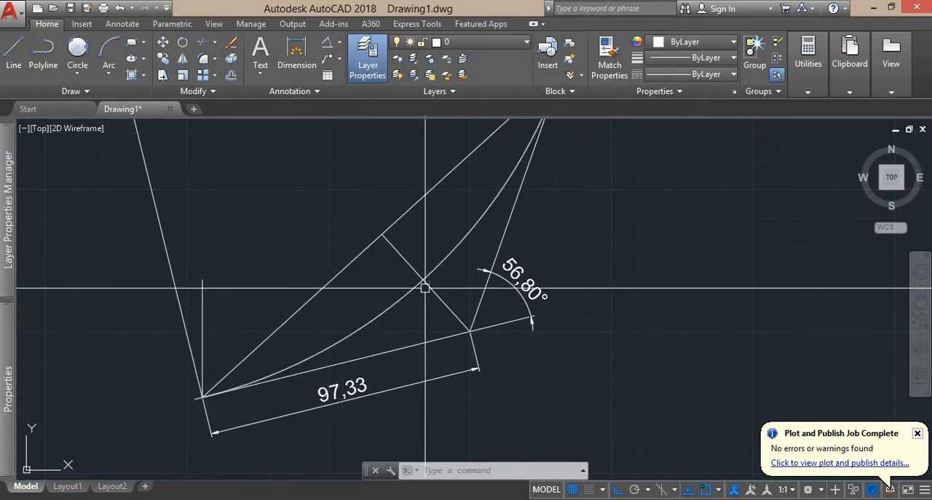
pyautogui.moveTo(548, 148); pyautogui.dragTo(531, 276)
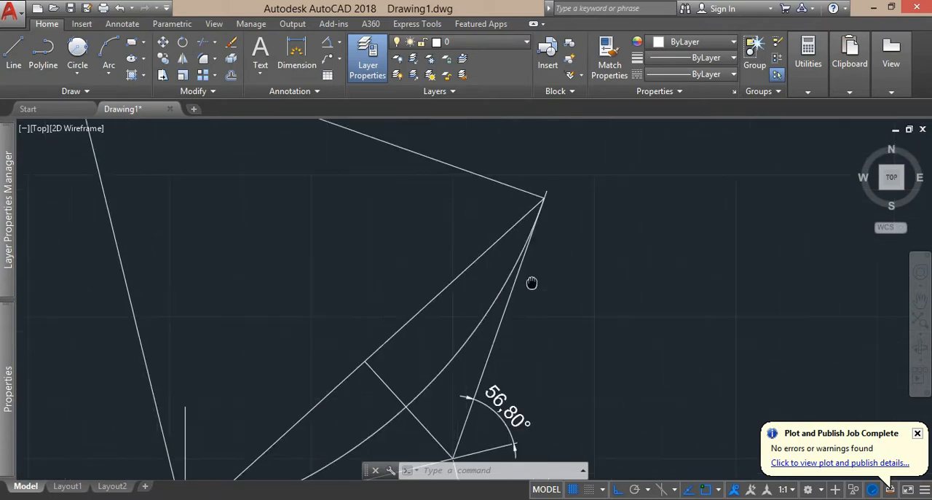
pyautogui.scroll(-2, 536, 209)
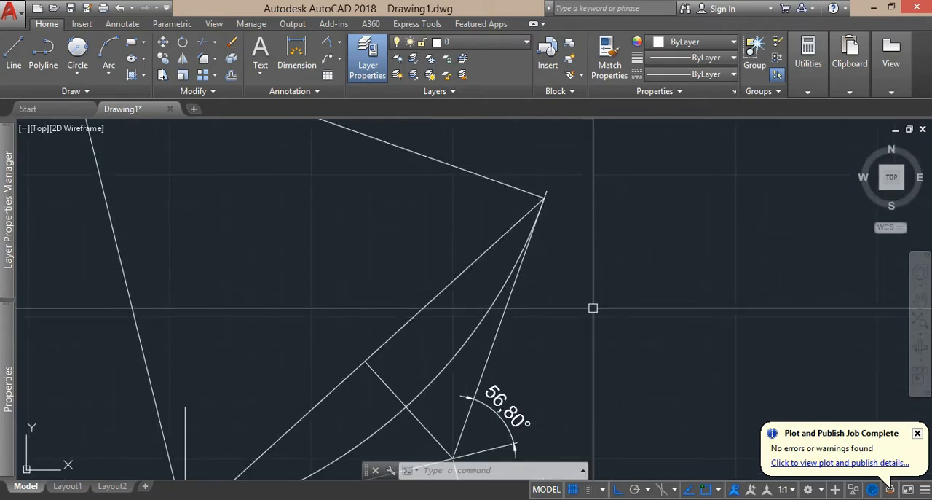
pyautogui.scroll(-3, 593, 309)
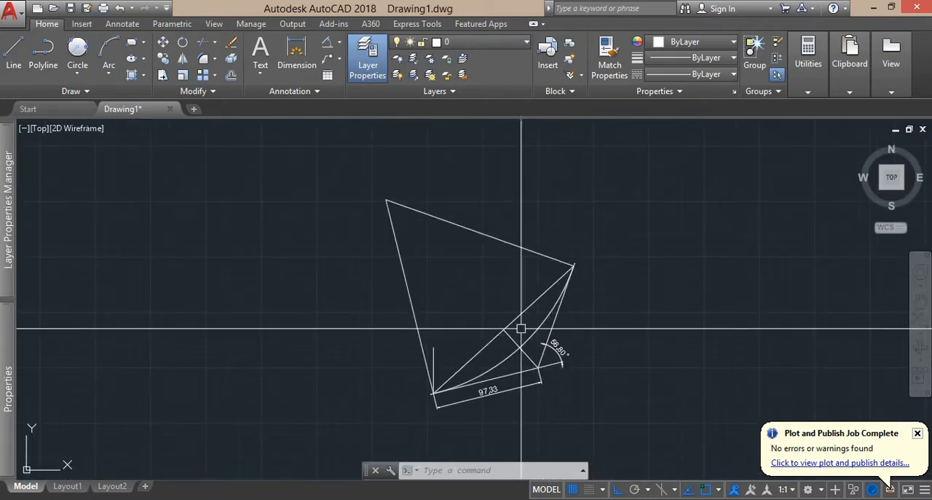
# Add the multiline text label PT beside the upper-right end of the circular curve.
pyautogui.moveTo(586, 308); pyautogui.dragTo(539, 280)
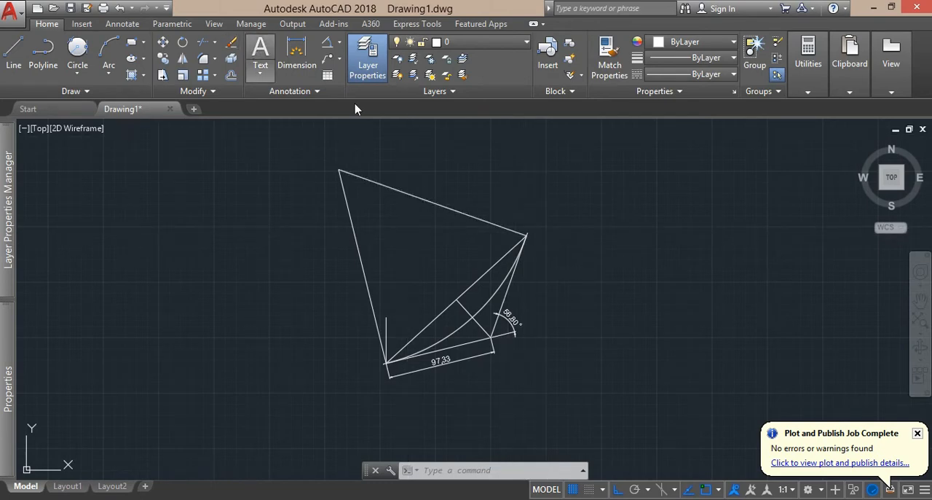
pyautogui.click(540, 233)
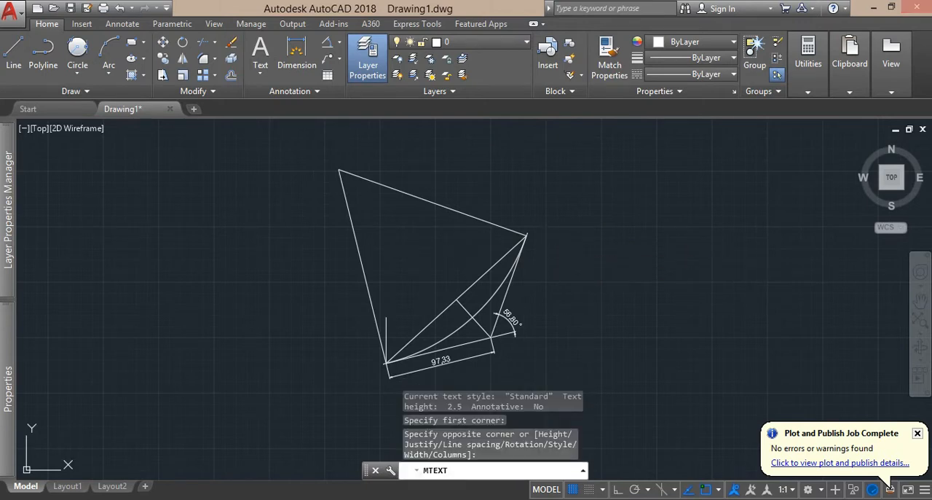
pyautogui.click(591, 261)
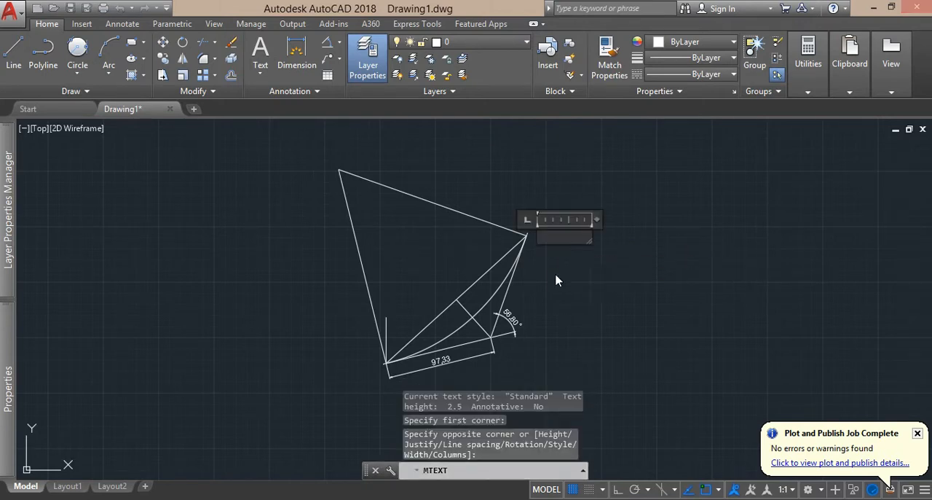
pyautogui.write('PT')
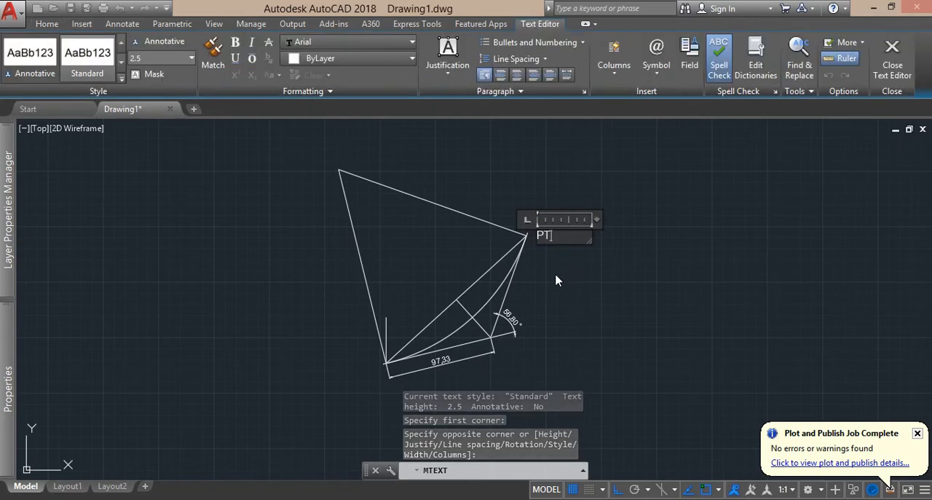
pyautogui.press('Return')
pyautogui.press('BackSpace')
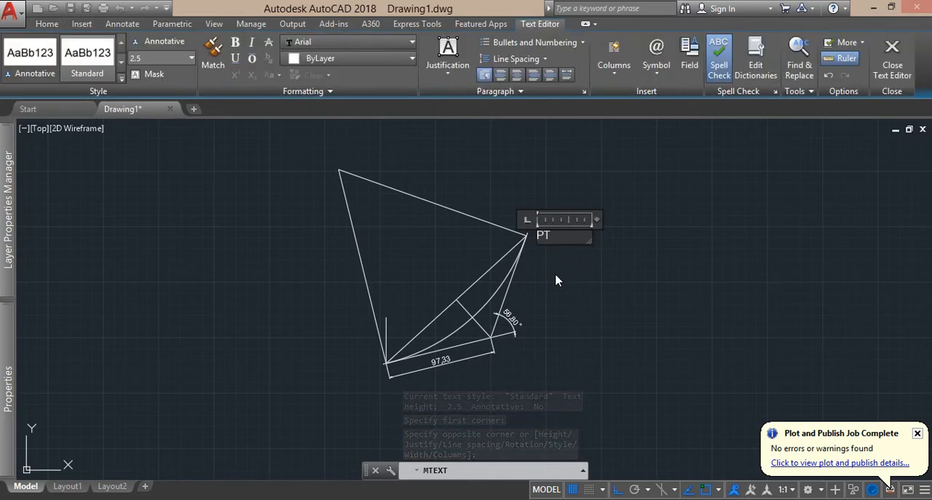
pyautogui.click(538, 279)
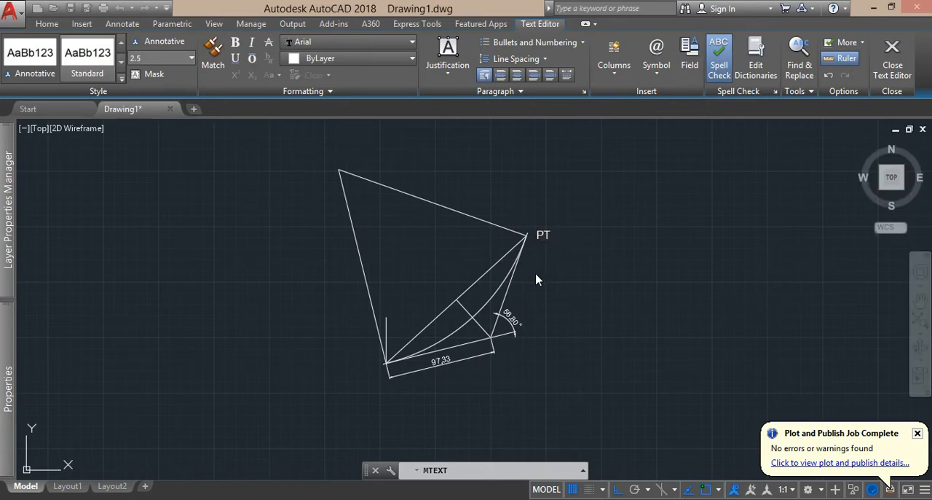
# Set the text height of the PT label to 5.
pyautogui.scroll(5, 559, 180)
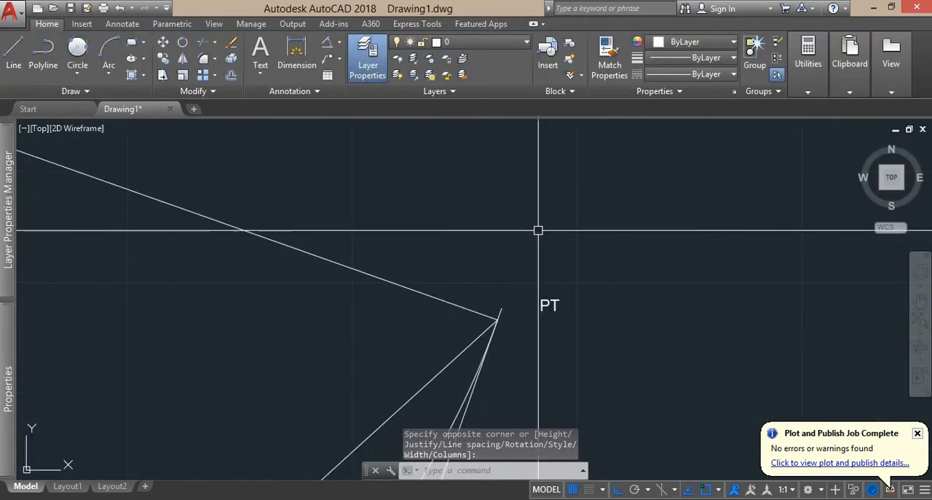
pyautogui.click(554, 306)
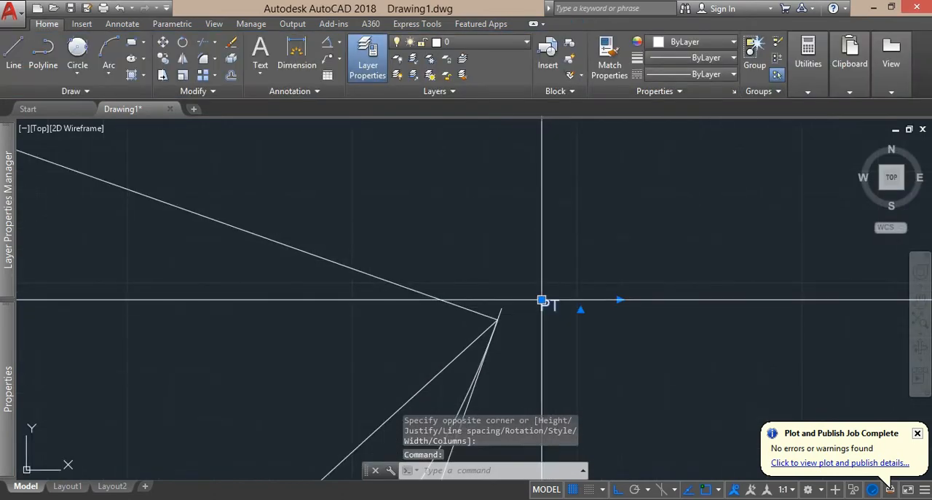
pyautogui.click(552, 307)
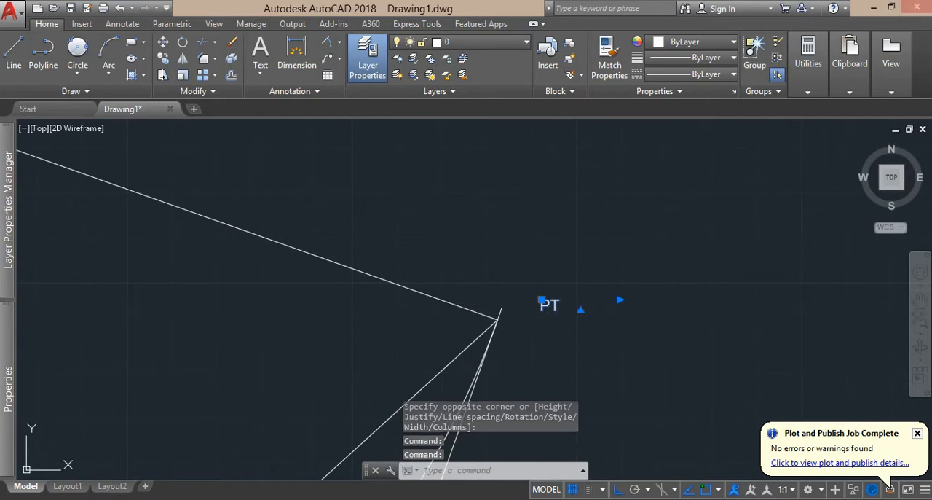
pyautogui.doubleClick(558, 307)
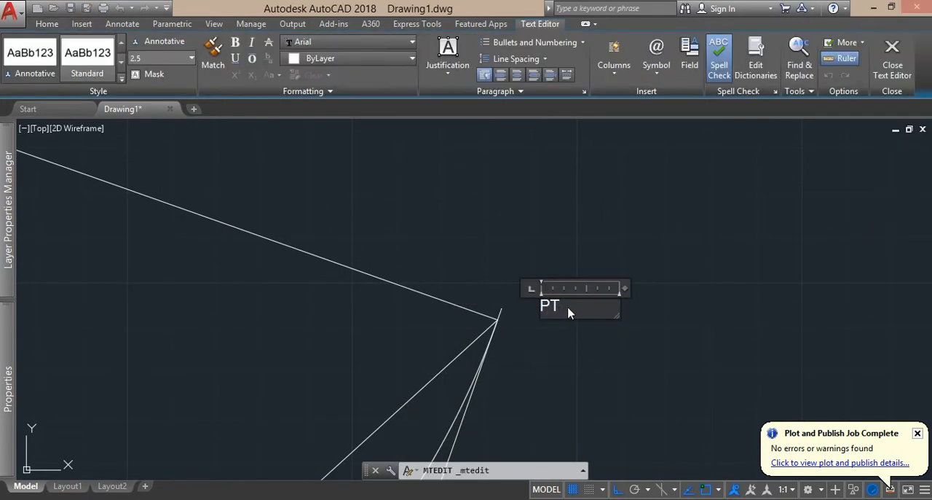
pyautogui.moveTo(570, 309); pyautogui.dragTo(550, 309)
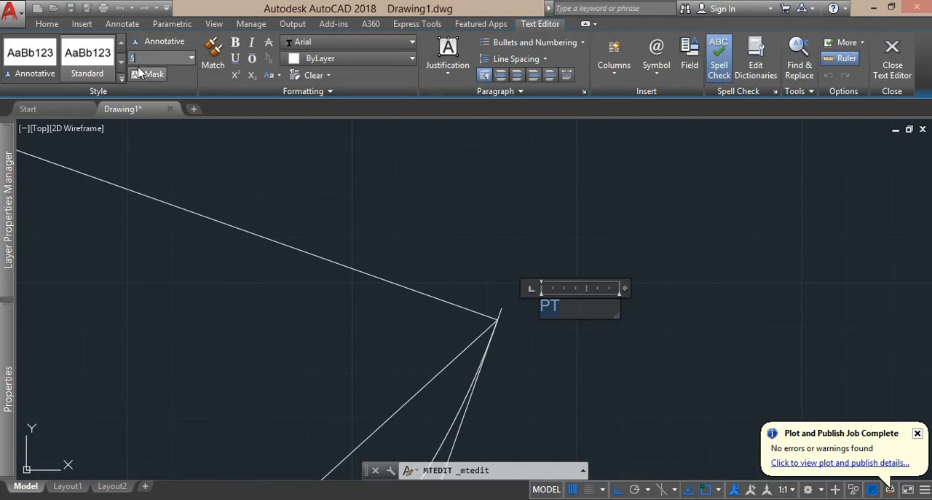
pyautogui.click(619, 262)
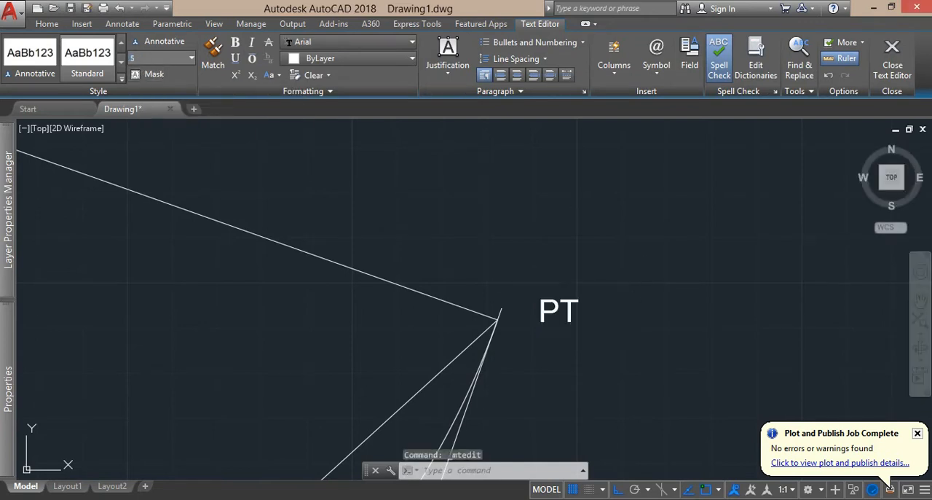
# Add a multiline text label PC, with text height 5, beside the lower-left start of the curve.
pyautogui.scroll(-5, 427, 291)
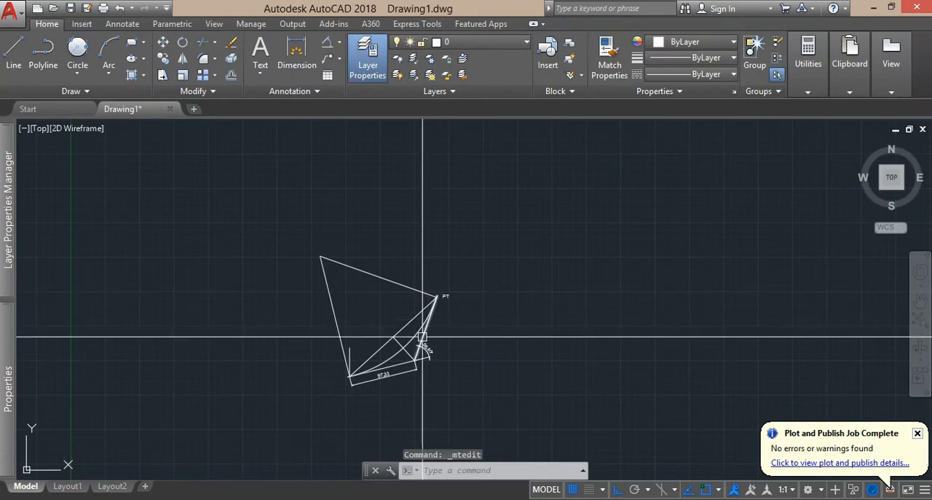
pyautogui.moveTo(427, 332); pyautogui.dragTo(508, 249)
pyautogui.scroll(4, 435, 278)
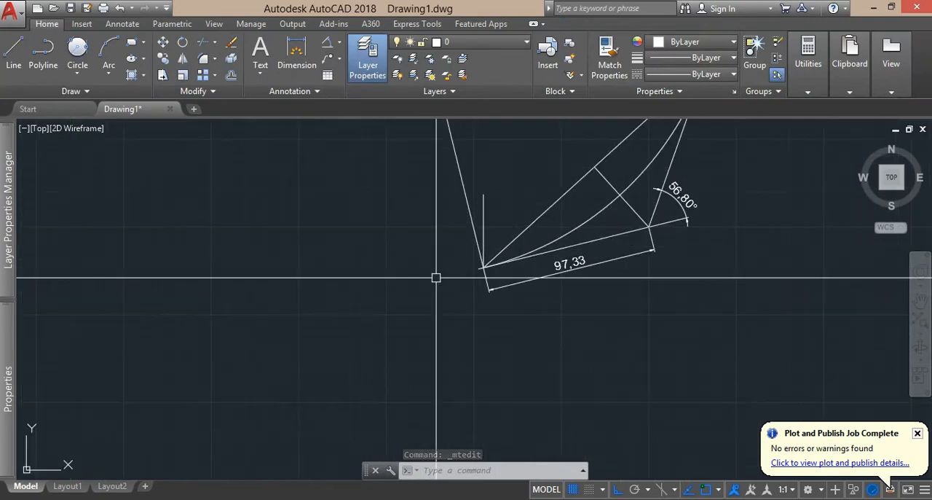
pyautogui.click(256, 57)
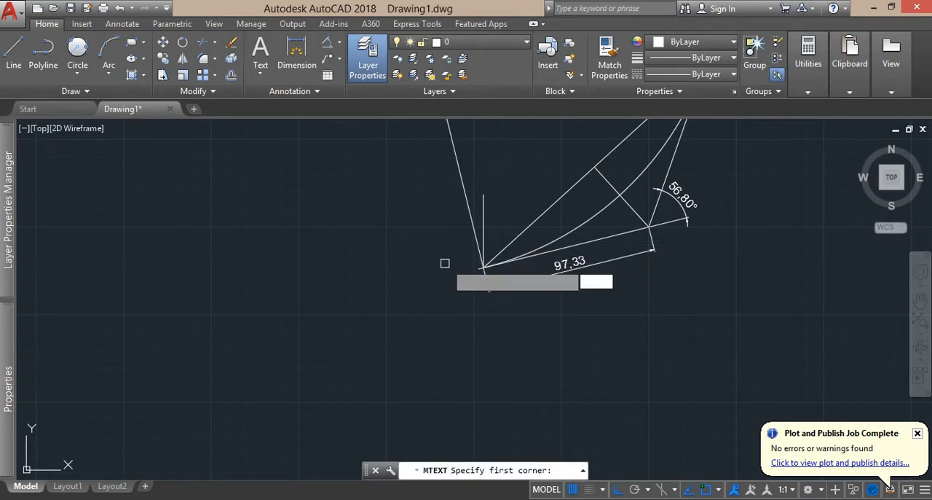
pyautogui.click(446, 263)
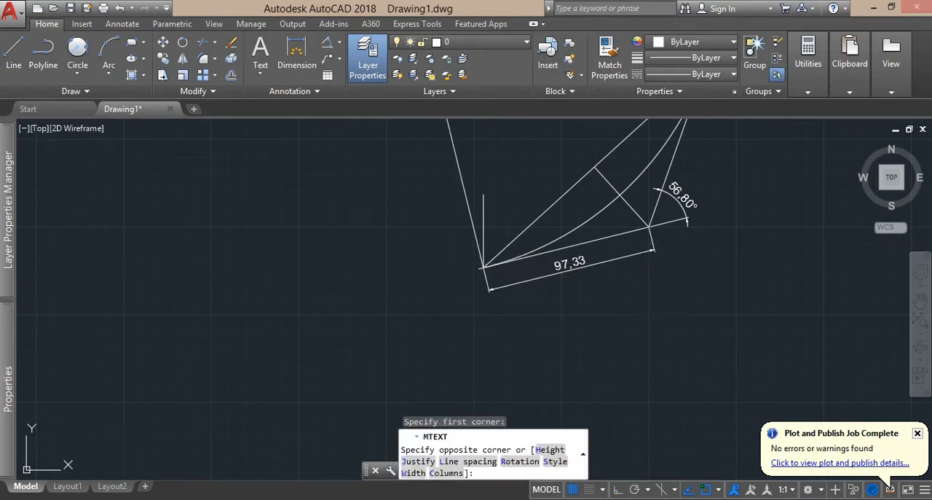
pyautogui.click(466, 255)
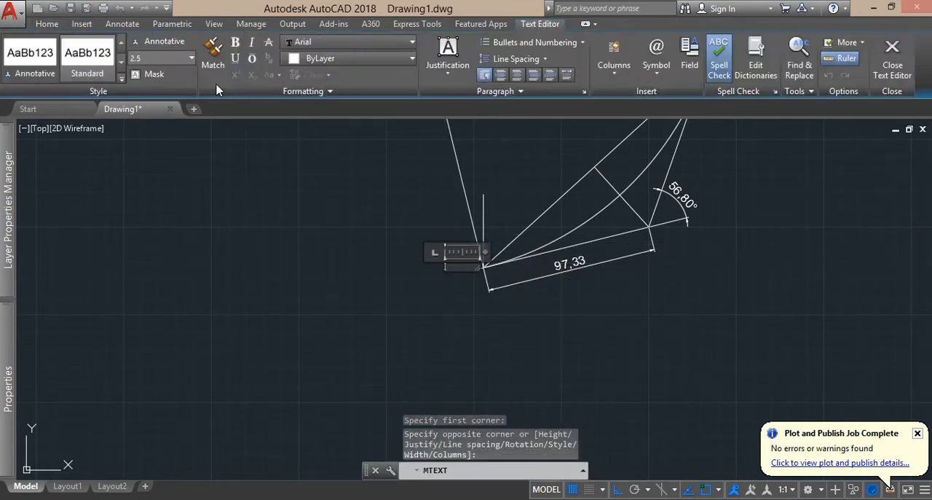
pyautogui.click(137, 58)
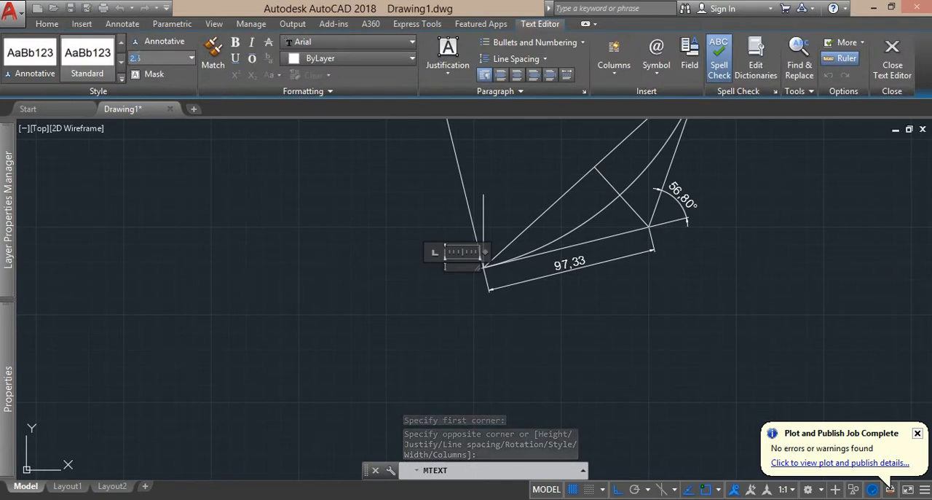
pyautogui.write('5')
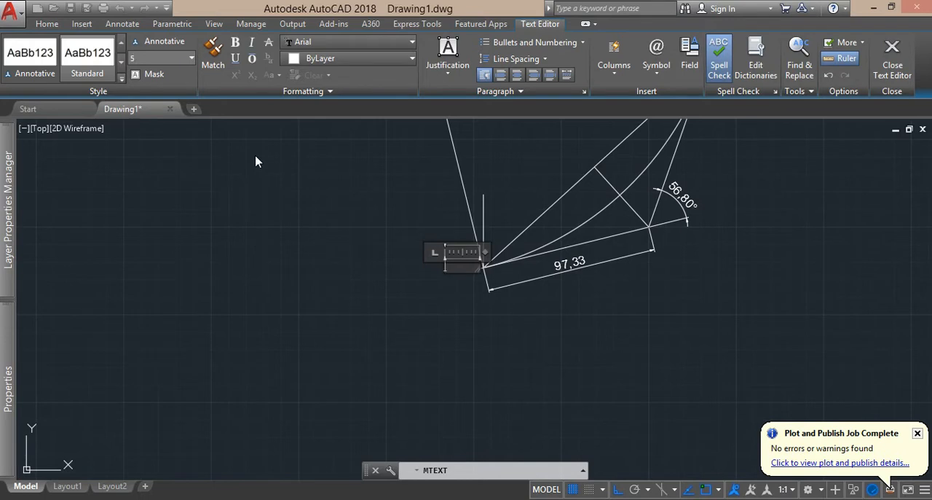
pyautogui.write('PC')
pyautogui.press('Return')
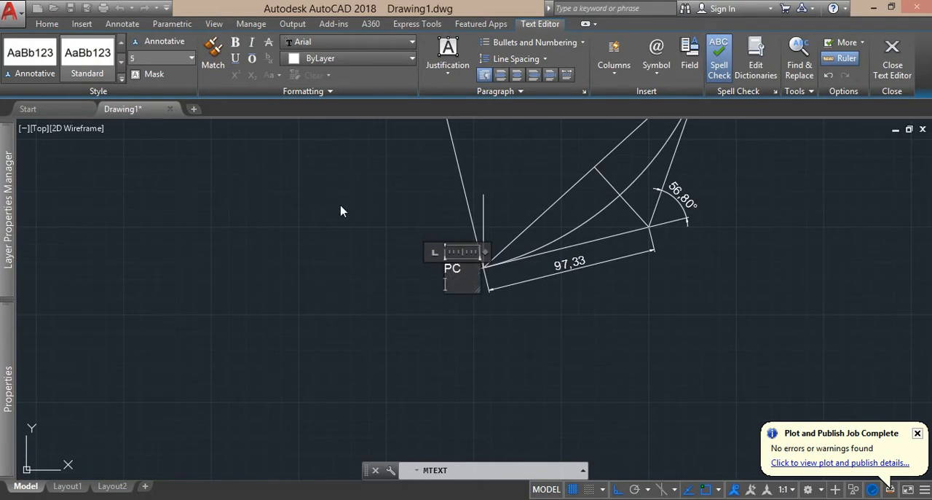
pyautogui.click(620, 337)
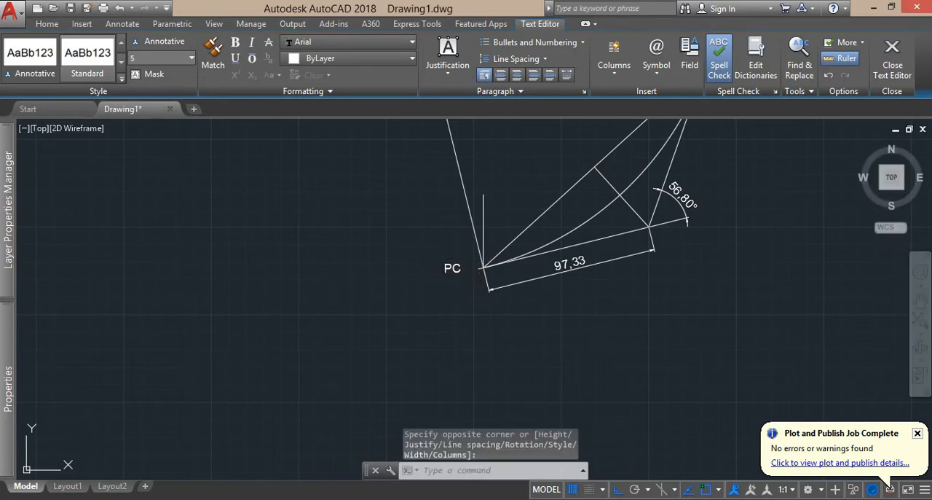
# Add a multiline text label PI, with text height 5, beside the intersection of the two tangents.
pyautogui.click(260, 52)
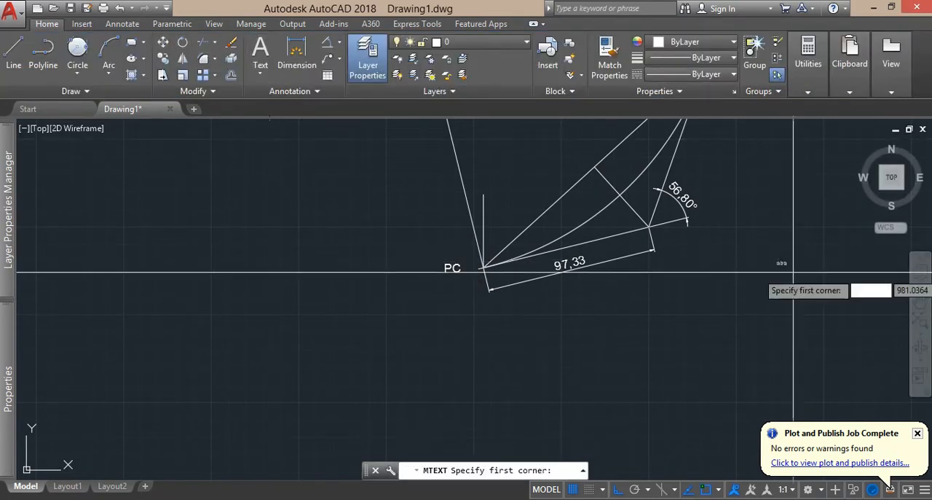
pyautogui.click(671, 237)
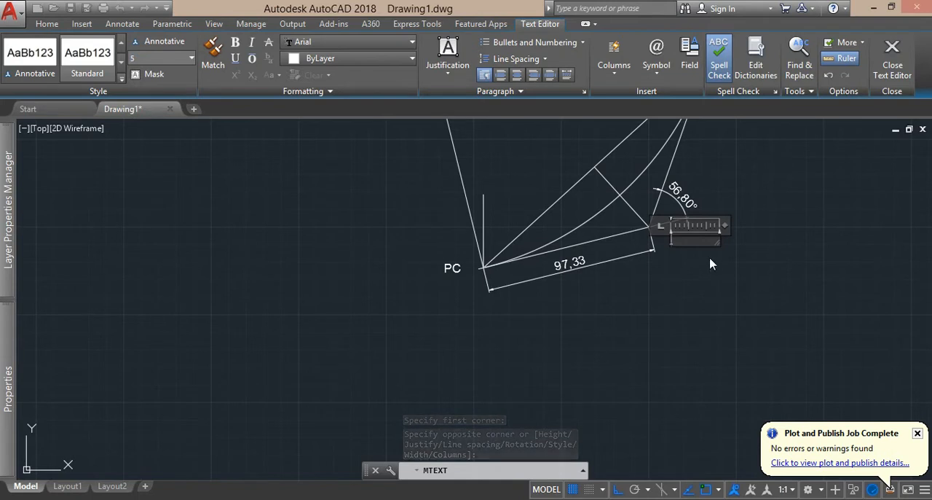
pyautogui.write('P')
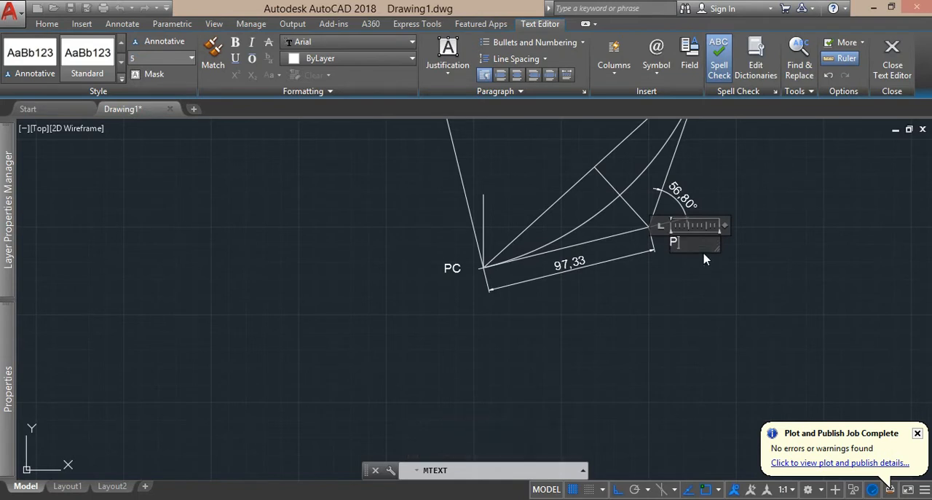
pyautogui.write('I')
pyautogui.press('Return')
pyautogui.press('BackSpace')
pyautogui.click(770, 287)
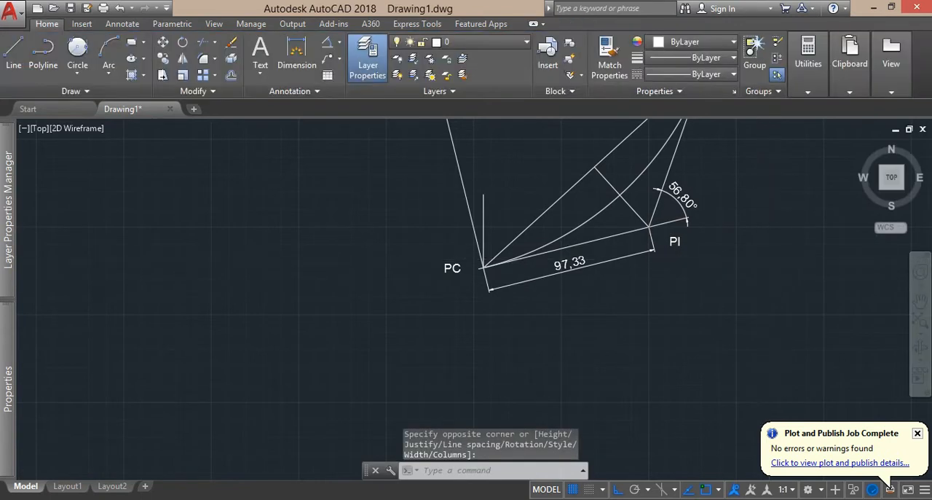
pyautogui.scroll(-2, 760, 255)
pyautogui.moveTo(760, 256); pyautogui.dragTo(659, 298)
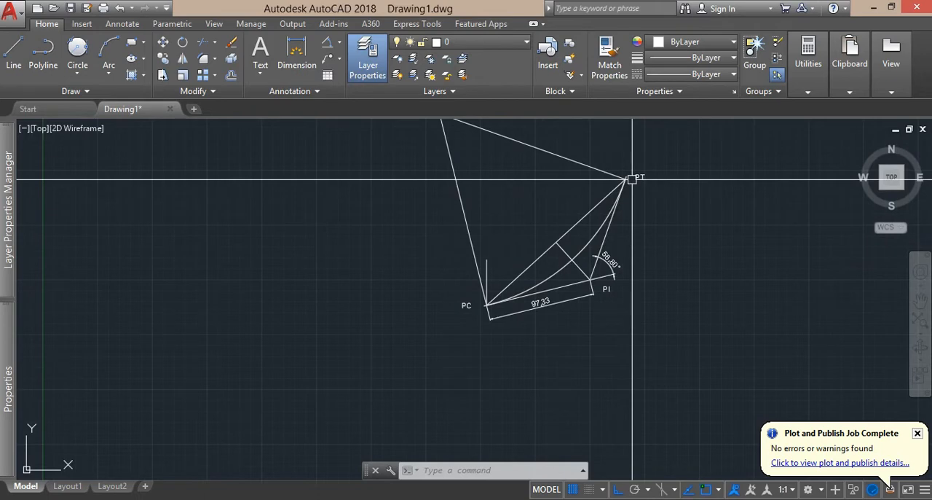
# Switch to the Excel workbook and calculate Abscisa PC in E2 with the formula =B4-B14.
pyautogui.hotkey('alt', 'Tab')
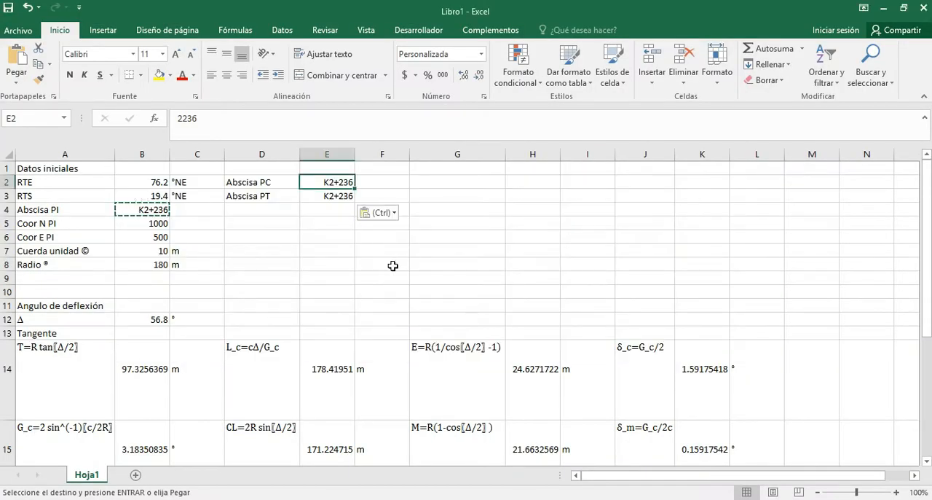
pyautogui.write('=')
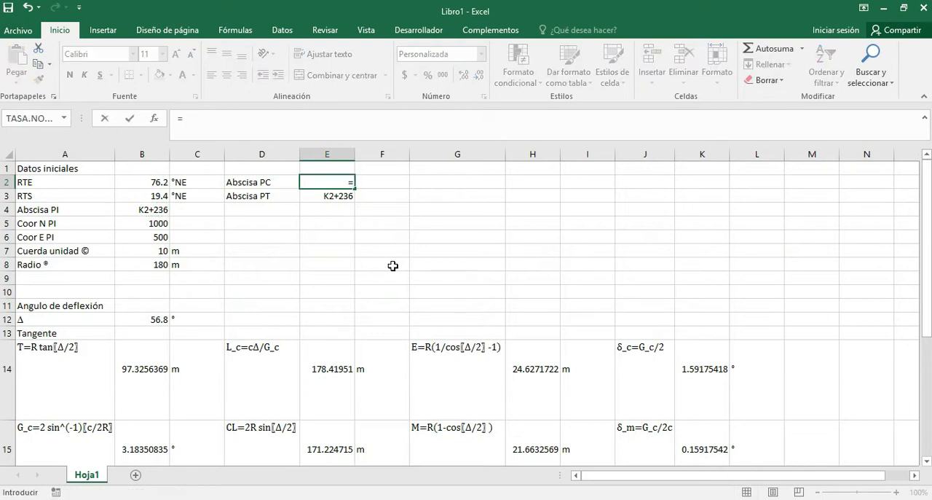
pyautogui.click(147, 208)
pyautogui.write('-')
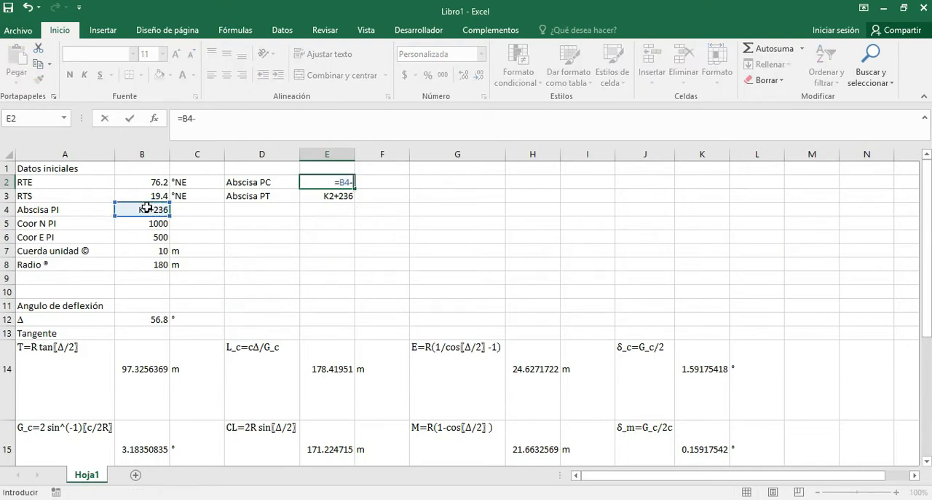
pyautogui.click(132, 373)
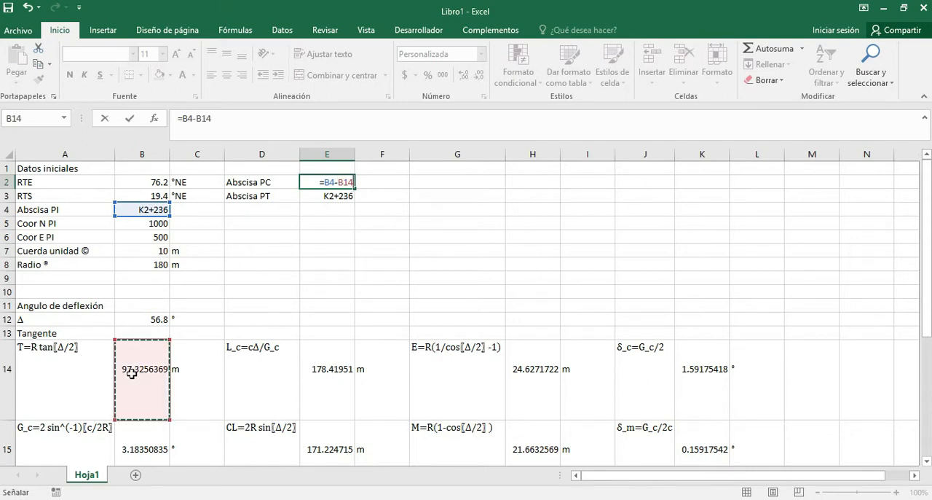
pyautogui.press('Return')
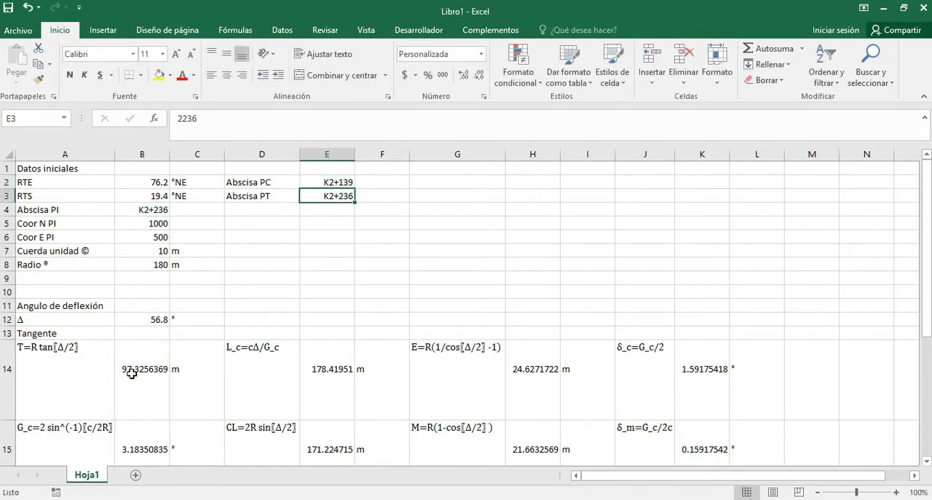
# Calculate Abscisa PT in E3 with the formula =E2+E14, adding the curve length to the PC station.
pyautogui.write('=')
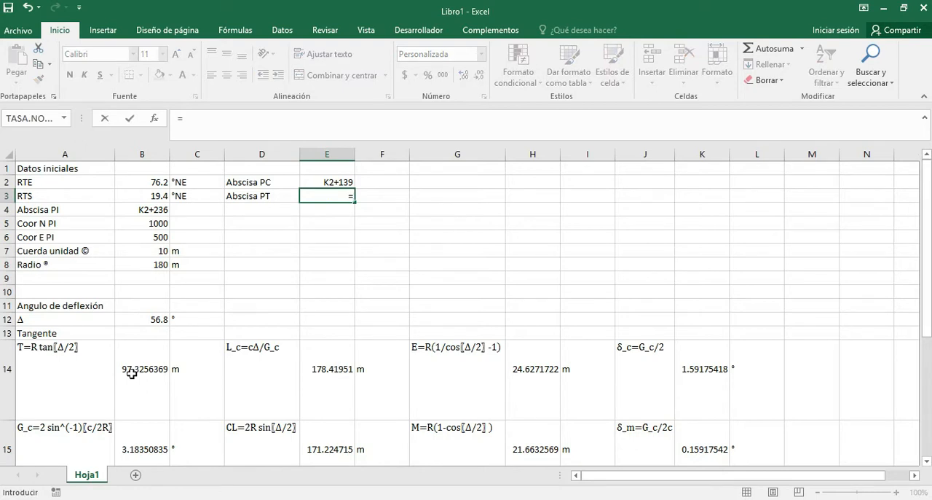
pyautogui.press('Up')
pyautogui.write('+')
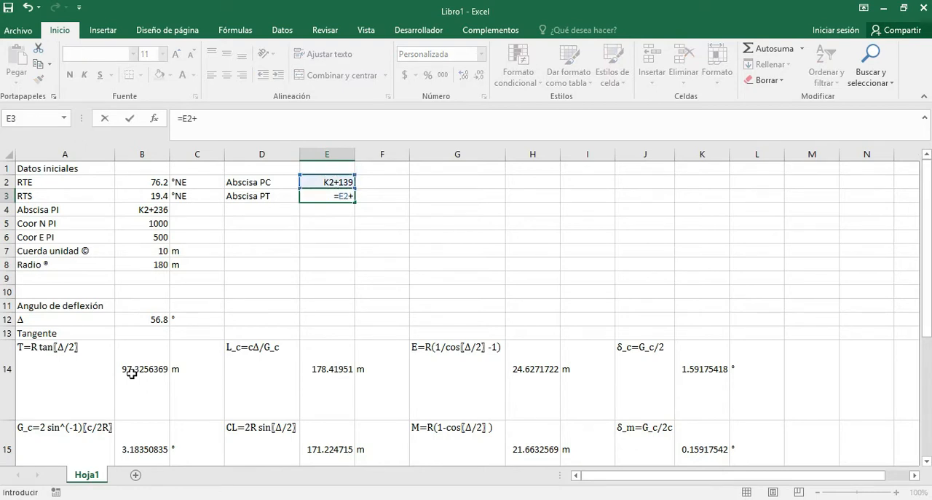
pyautogui.click(331, 370)
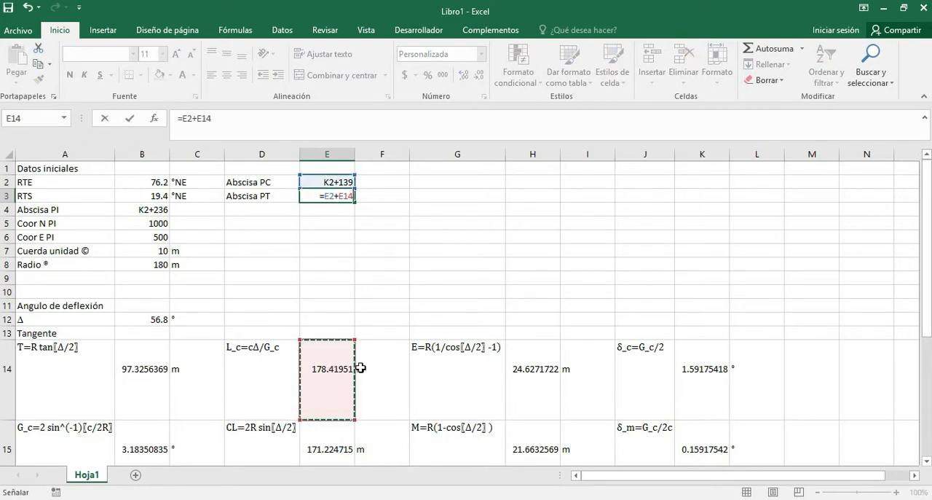
pyautogui.press('Return')
# Increase the displayed decimals of the stations in E2:E3 by two places, reducing them by one place again.
pyautogui.moveTo(330, 184); pyautogui.dragTo(329, 195)
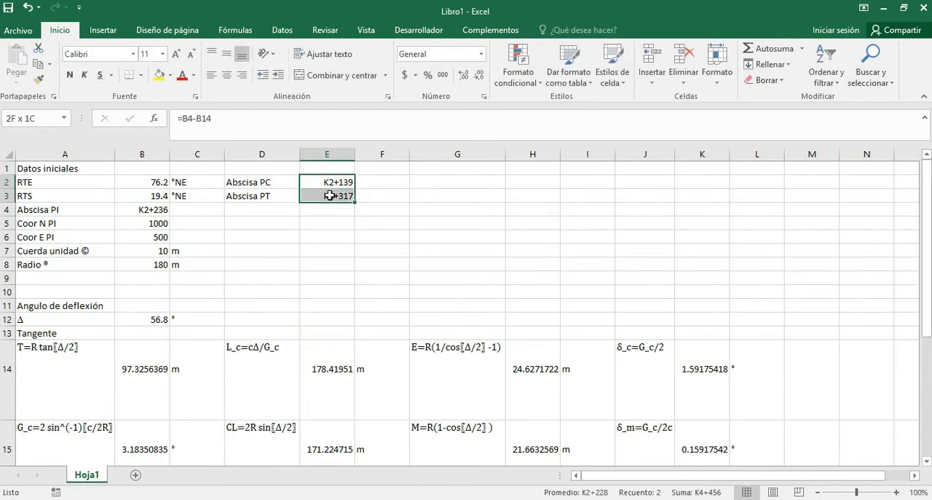
pyautogui.click(463, 75)
pyautogui.click(463, 75)
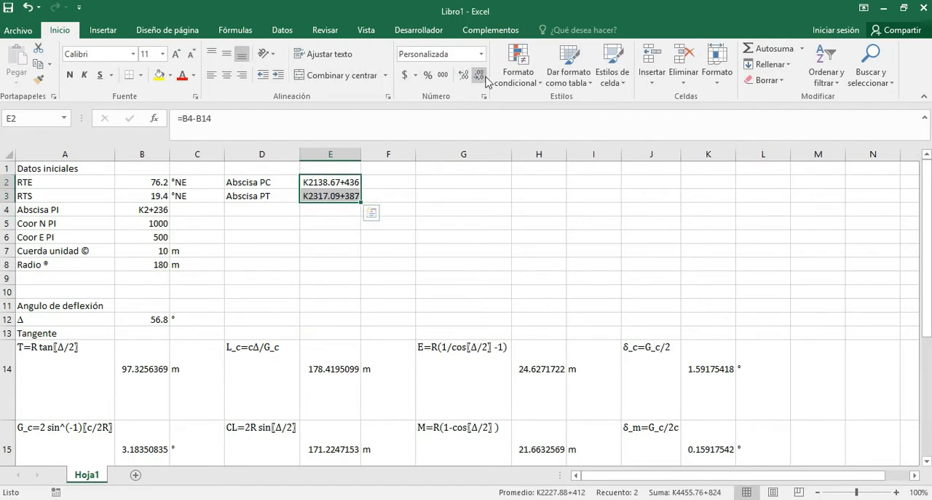
pyautogui.click(485, 79)
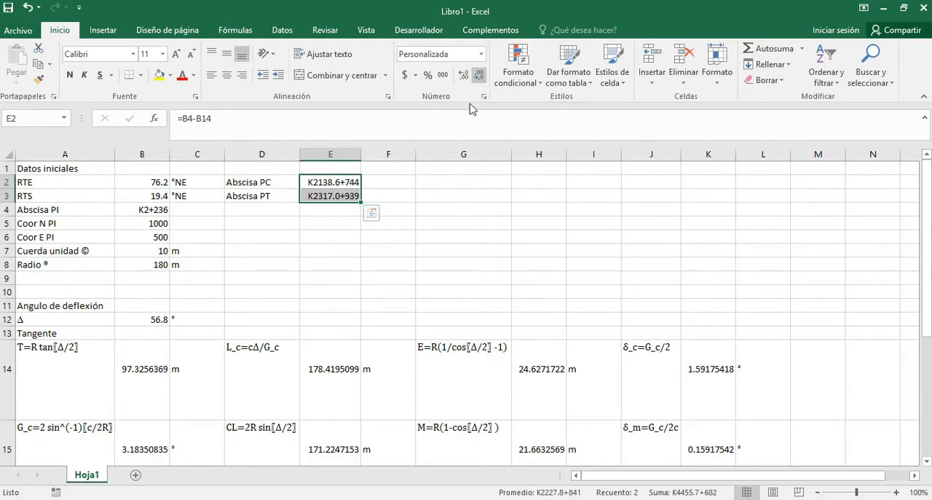
# Apply the custom number format "K"0.0"+"000.00 to the PC and PT stations in E2:E3.
pyautogui.rightClick(340, 198)
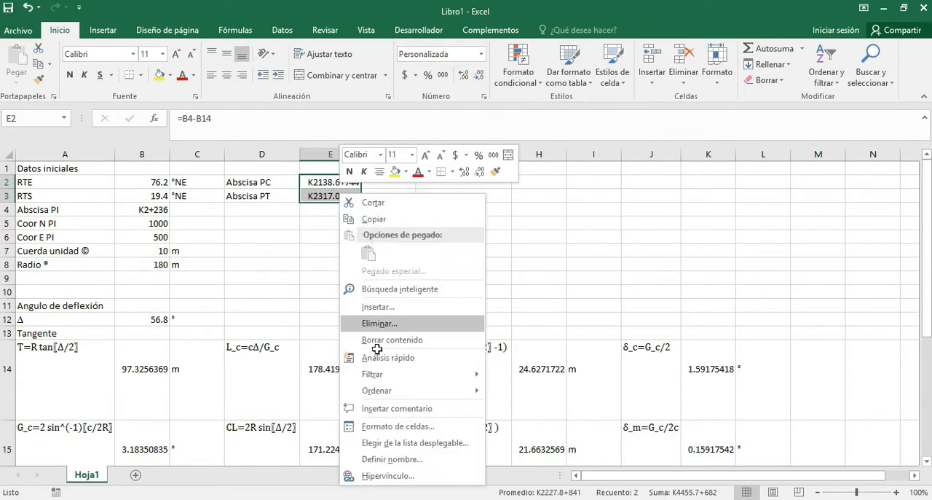
pyautogui.click(392, 432)
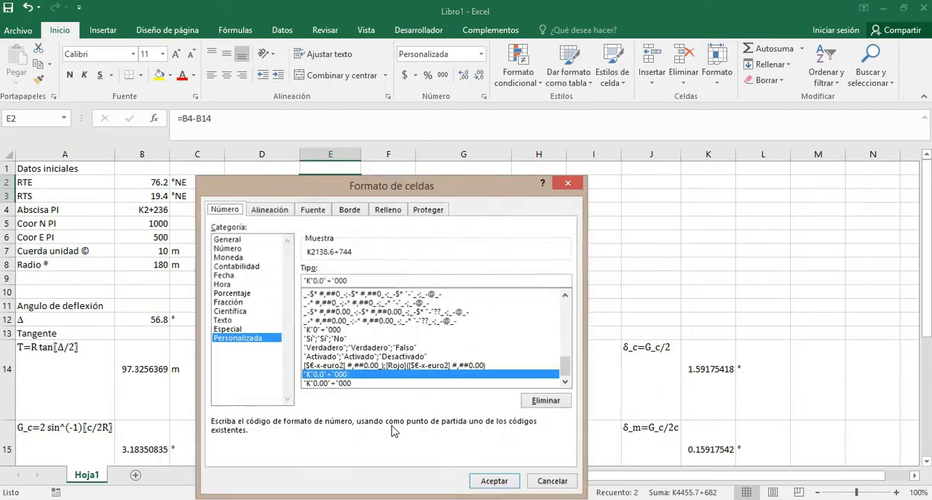
pyautogui.click(360, 284)
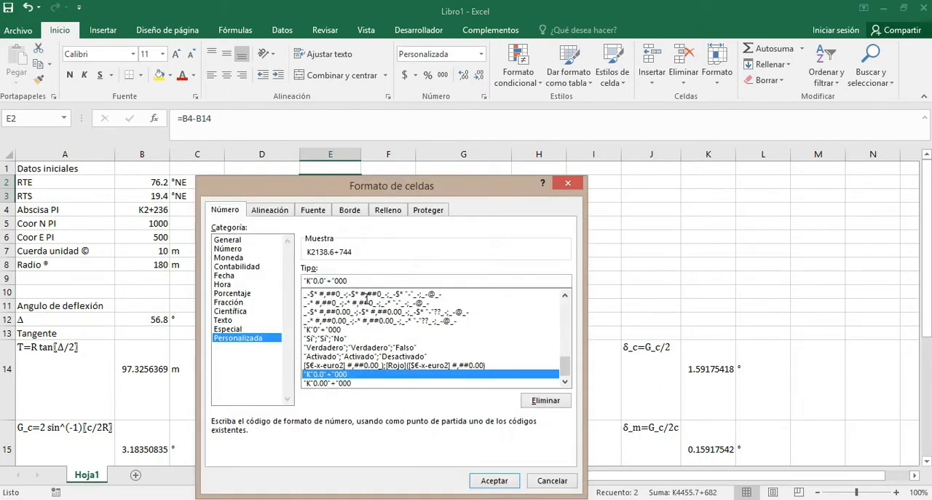
pyautogui.write('.')
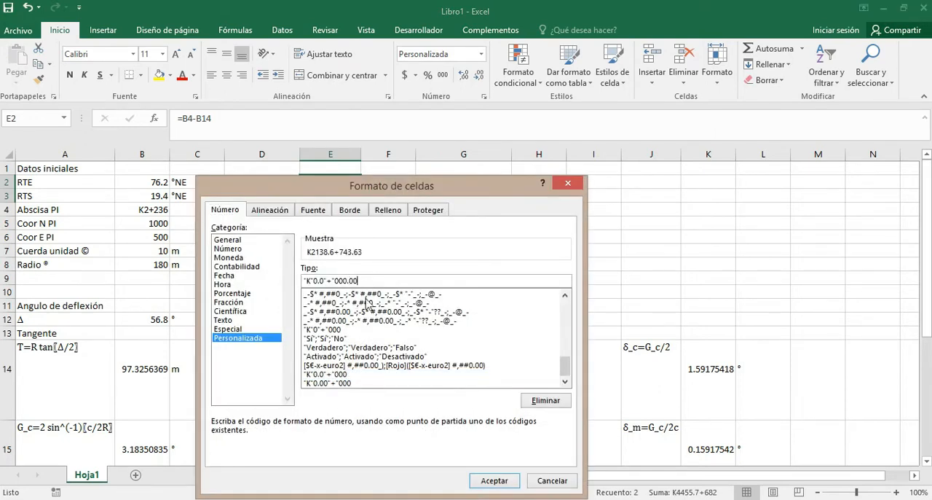
pyautogui.press('Return')
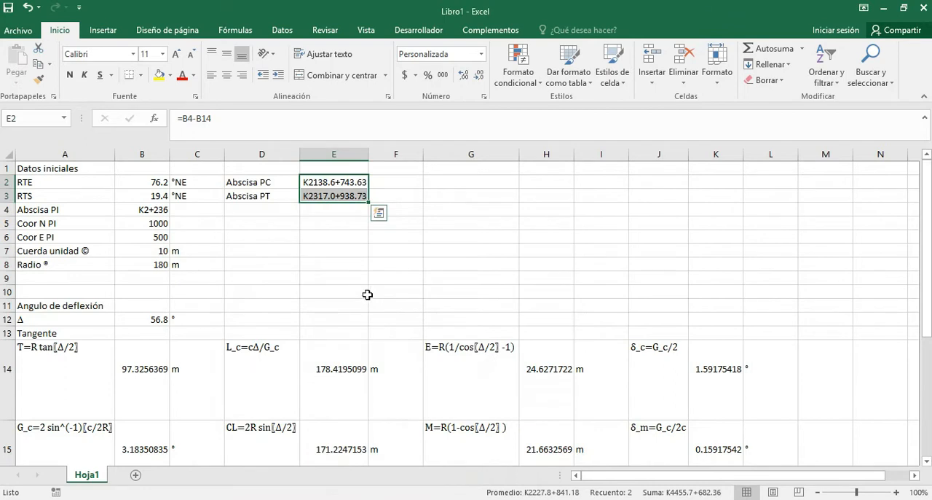
# Correct the custom number format of E2:E3 to "K"0"+"000.00, removing the decimal from the kilometre part.
pyautogui.rightClick(351, 194)
pyautogui.click(426, 427)
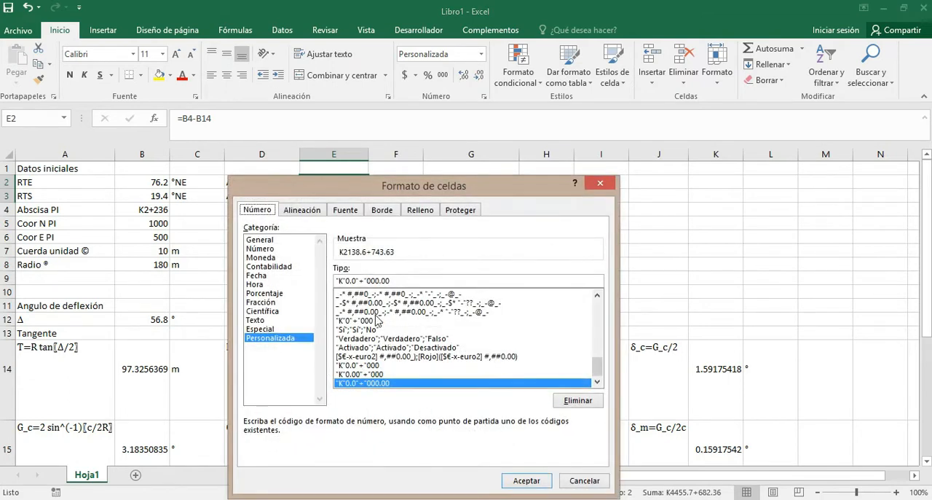
pyautogui.click(357, 281)
pyautogui.press('BackSpace')
pyautogui.press('BackSpace')
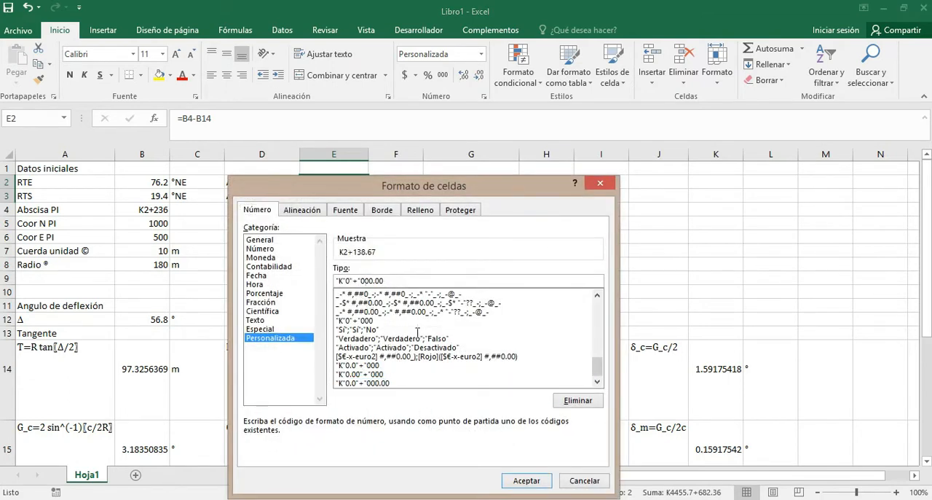
pyautogui.click(529, 479)
pyautogui.click(394, 252)
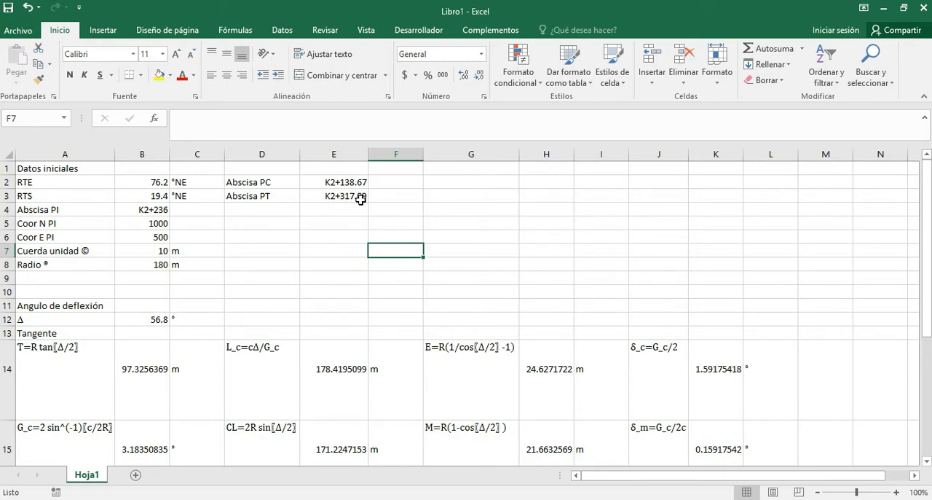
# Enter the label AZ PC-PI in D4, below Abscisa PT.
pyautogui.click(321, 233)
pyautogui.click(256, 213)
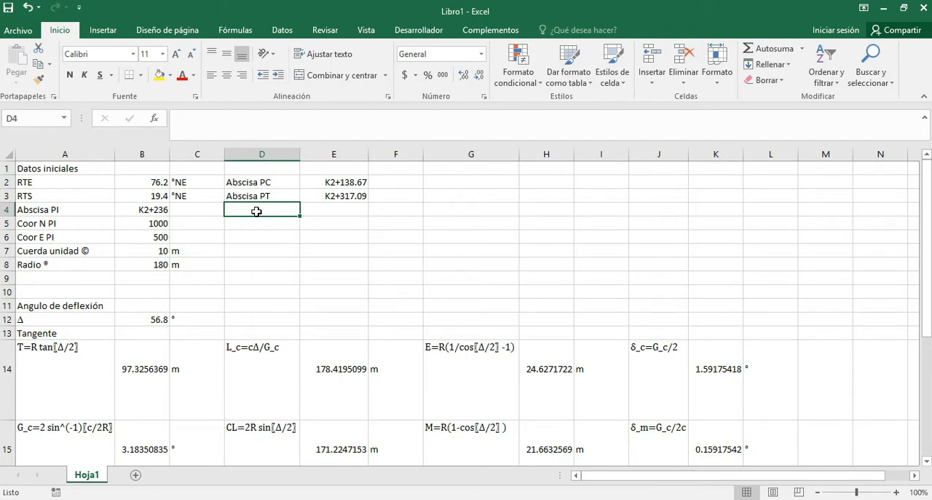
pyautogui.moveTo(184, 499)
pyautogui.write('AZ PC-PI')
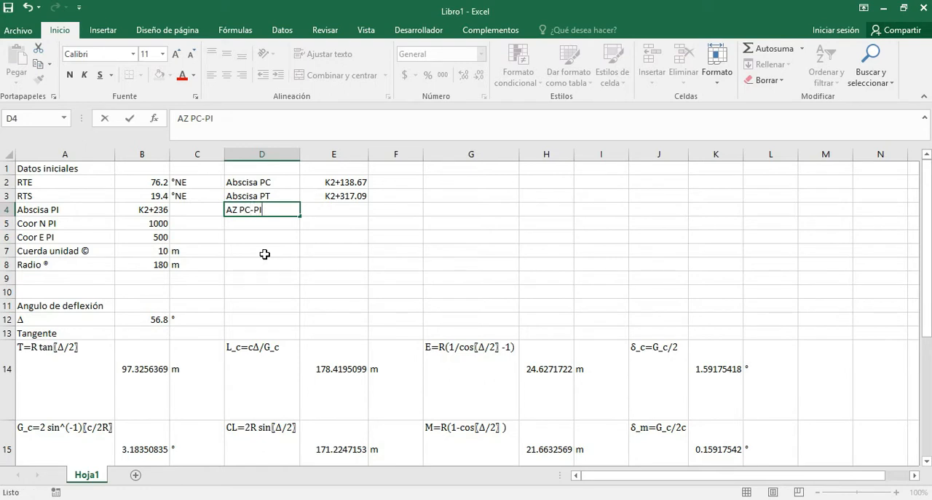
pyautogui.press('Tab')
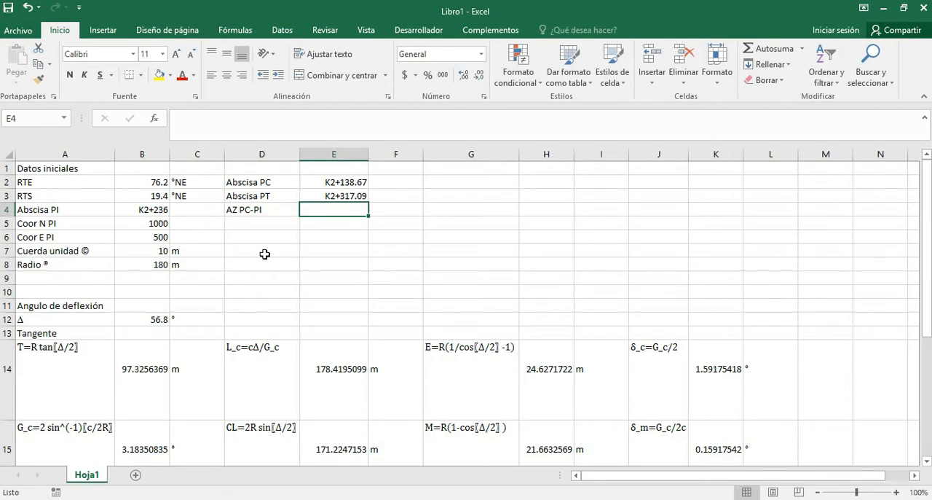
# Set the PC-PI azimuth in E4 with the formula =B2 and enter the unit ° in F4.
pyautogui.write('=')
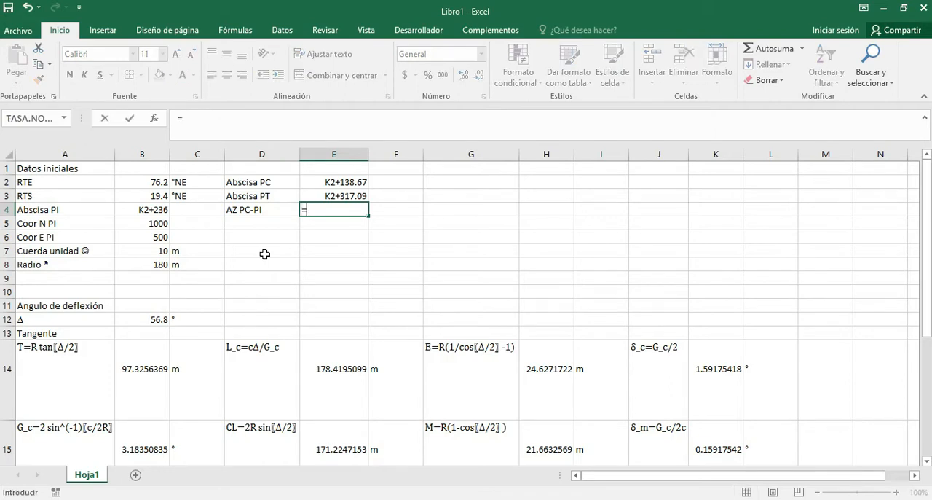
pyautogui.press('Left')
pyautogui.press('Left')
pyautogui.press('Left')
pyautogui.press('Up')
pyautogui.press('Up')
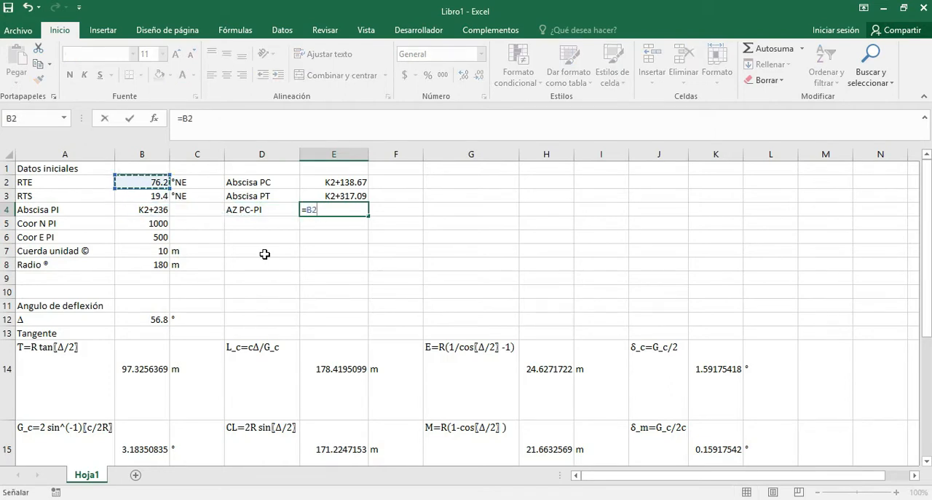
pyautogui.press('Return')
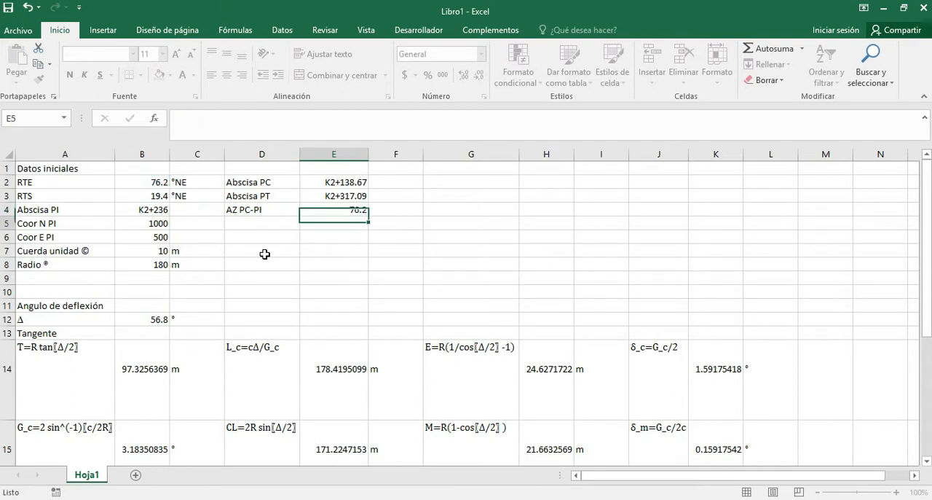
pyautogui.press('Right')
pyautogui.press('Up')
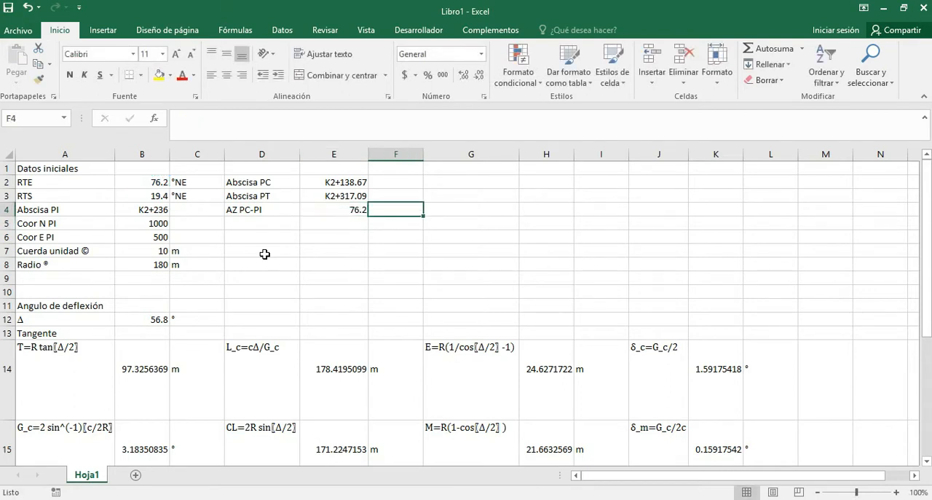
pyautogui.write('°')
pyautogui.press('Return')
# Enter the label AZ PI-PC in D5, below AZ PC-PI.
pyautogui.press('Left')
pyautogui.press('Left')
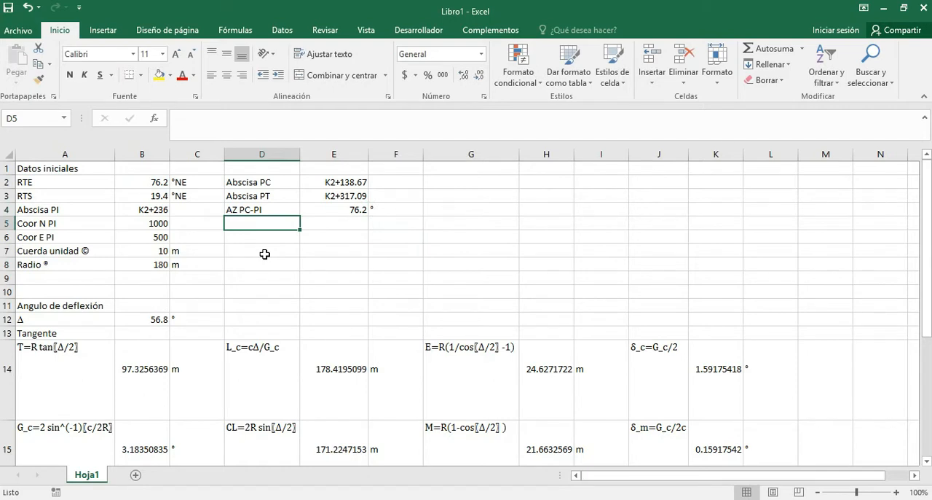
pyautogui.write('AZ')
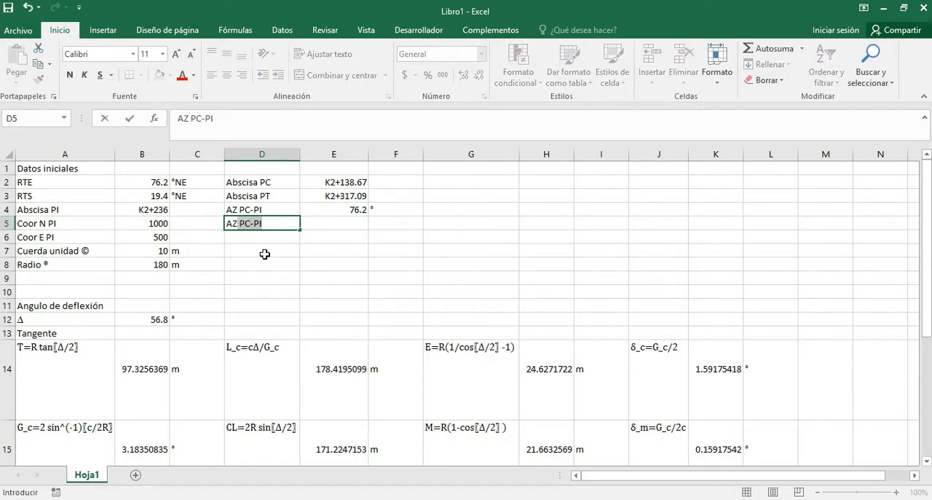
pyautogui.write('P')
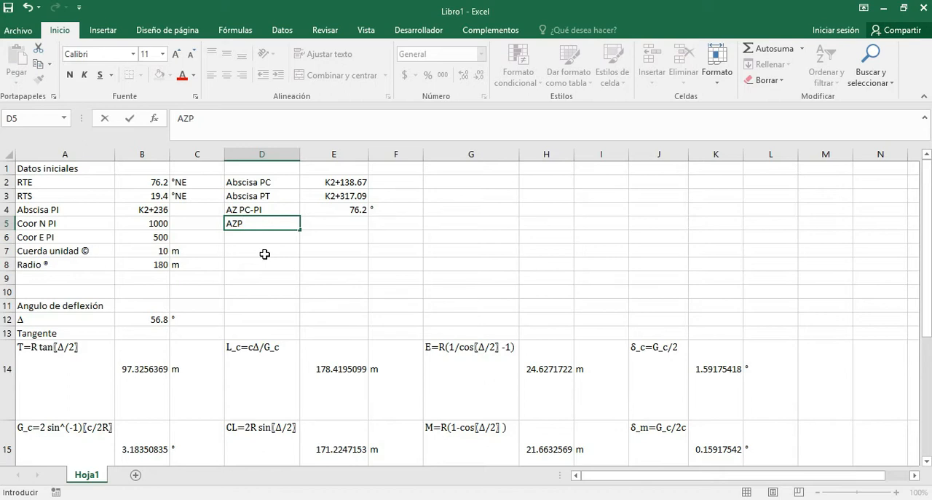
pyautogui.press('BackSpace')
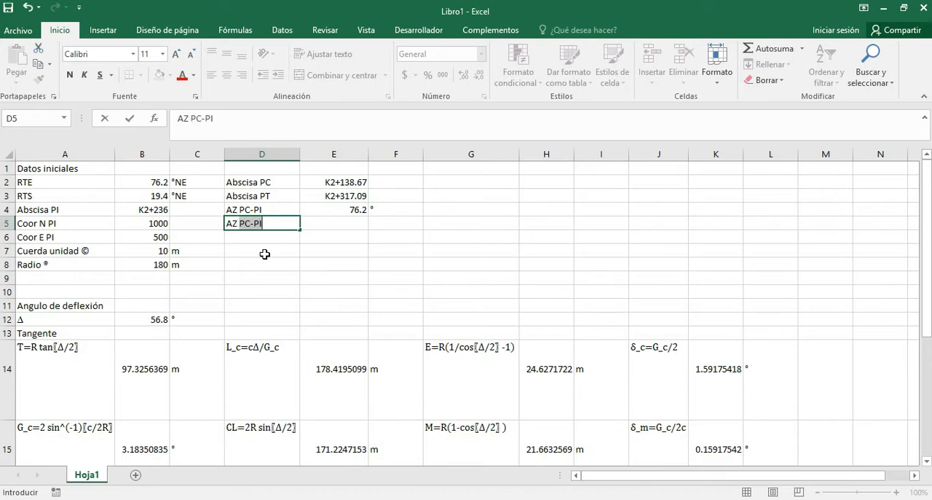
pyautogui.write('PI-PC')
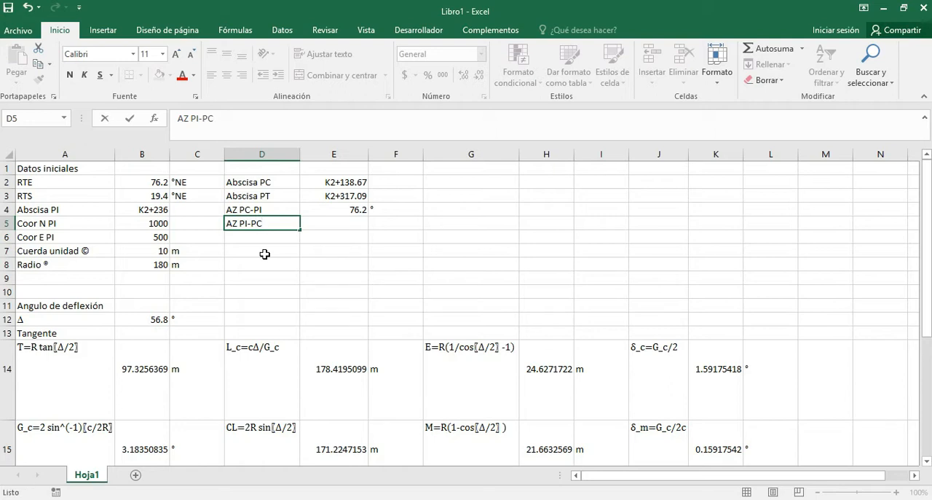
pyautogui.press('Tab')
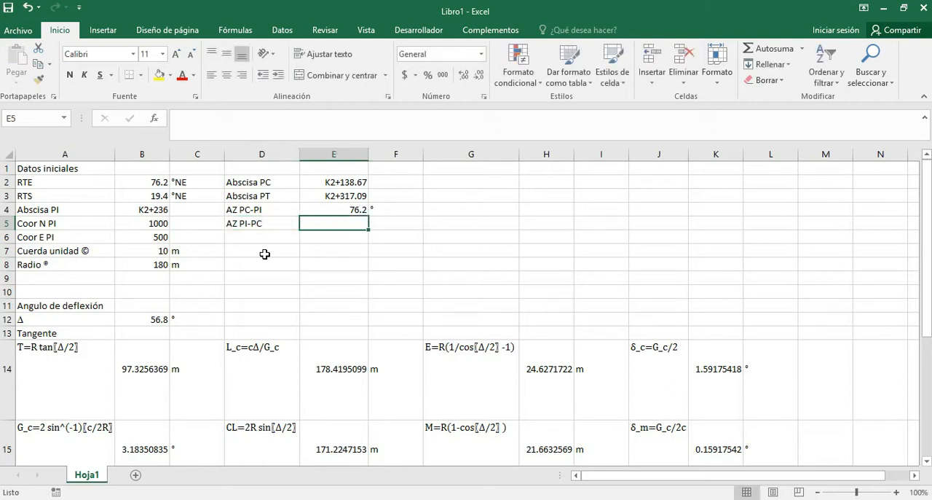
# Calculate the PI-PC azimuth in E5 with the formula =E4+180 and enter the unit ° in F5.
pyautogui.write('=')
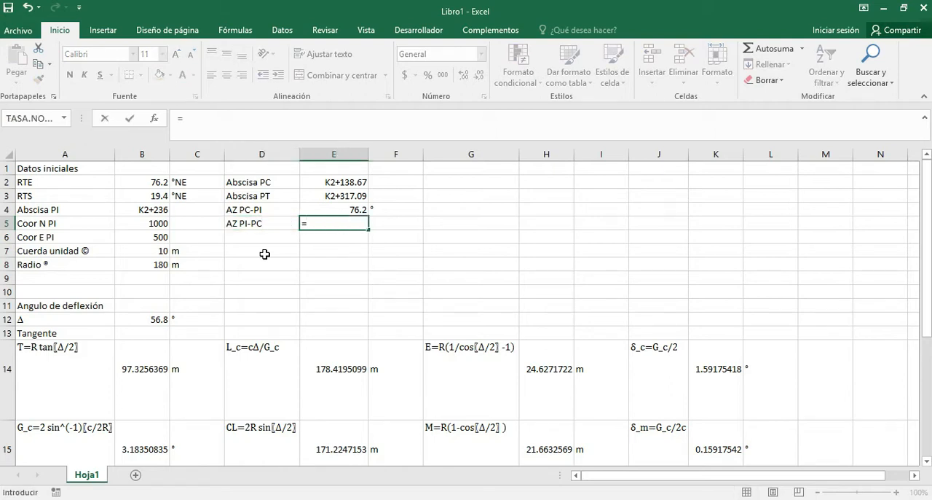
pyautogui.press('Up')
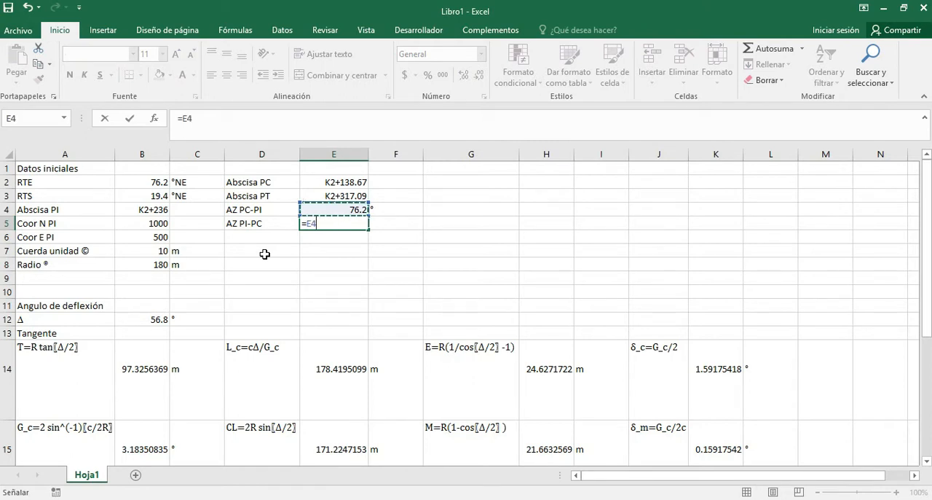
pyautogui.write('+180')
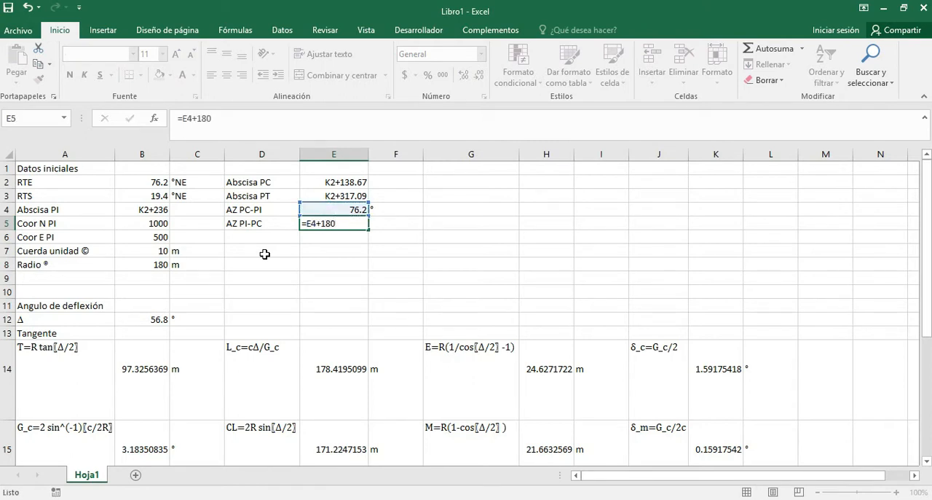
pyautogui.press('Return')
pyautogui.press('Right')
pyautogui.press('Up')
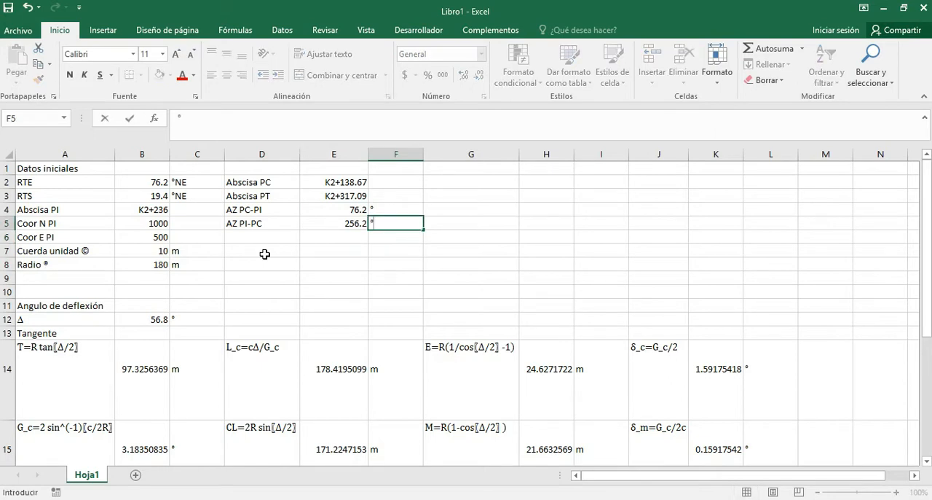
# Switch to the AutoCAD drawing and draw a short vertical line upward from the PI point, like the one at PC.
pyautogui.hotkey('alt', 'Tab')
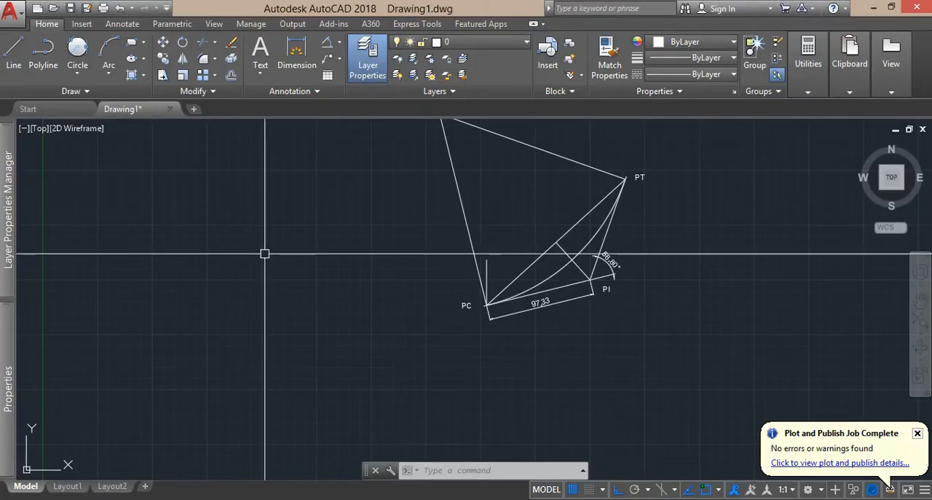
pyautogui.scroll(4, 518, 318)
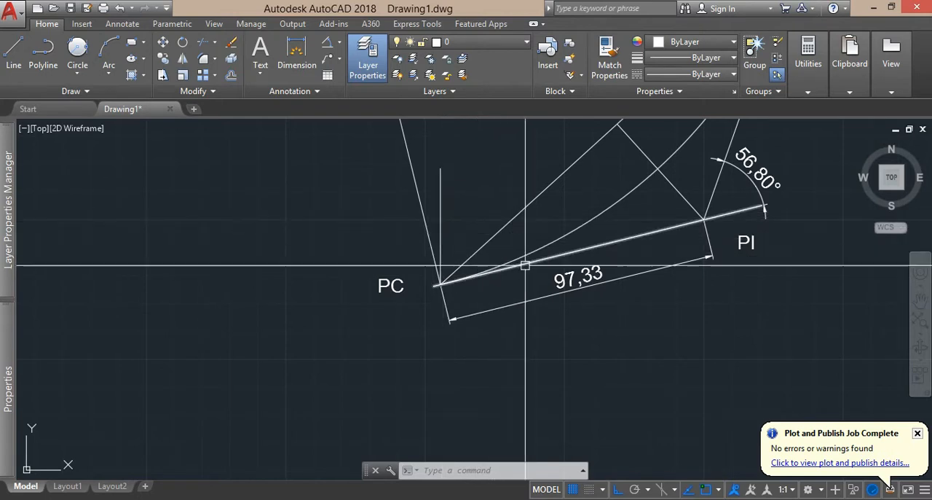
pyautogui.scroll(3, 525, 266)
pyautogui.scroll(-5, 522, 255)
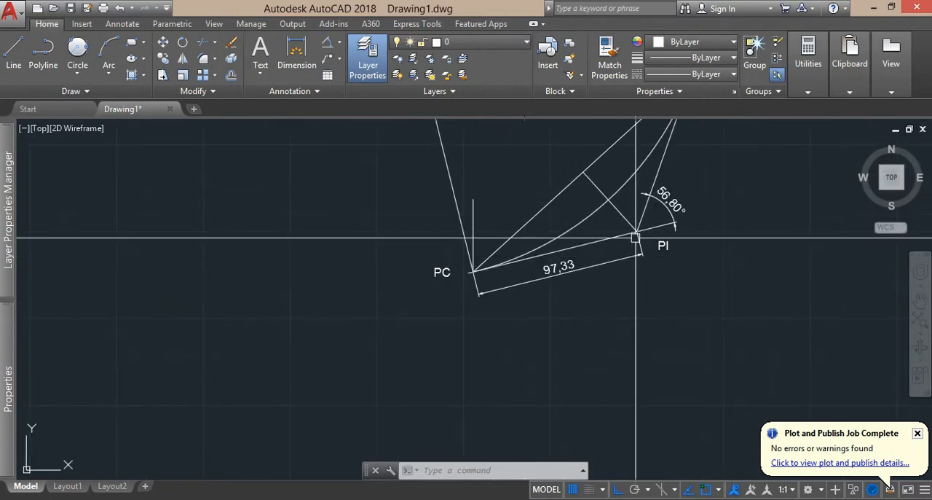
pyautogui.scroll(2, 641, 234)
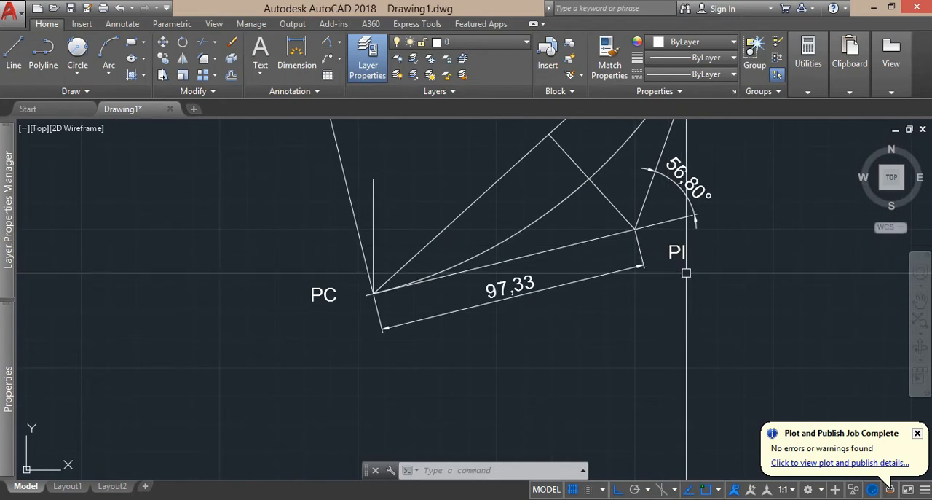
pyautogui.press('Return')
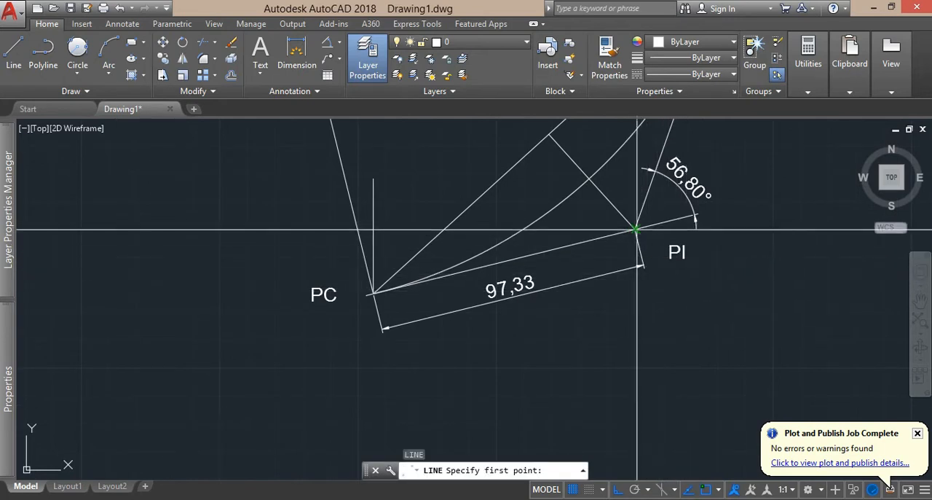
pyautogui.click(637, 230)
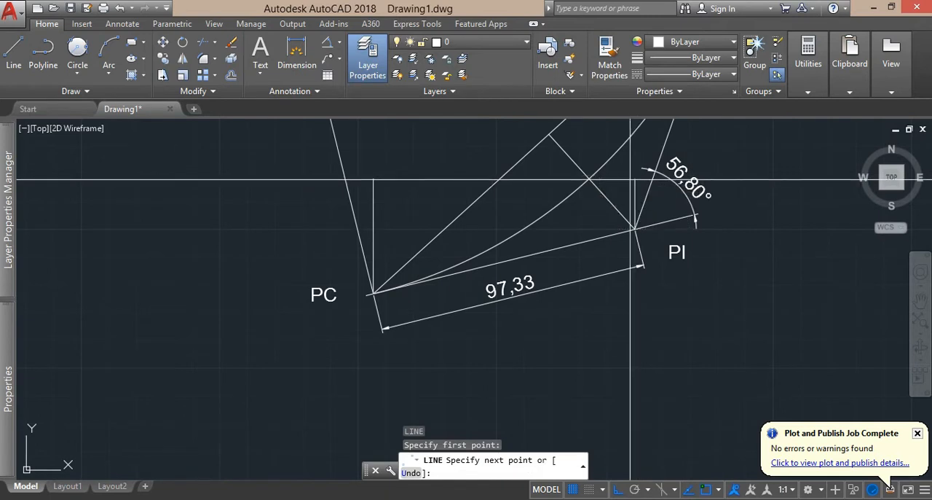
pyautogui.click(630, 179)
pyautogui.press('Escape')
pyautogui.scroll(2, 626, 197)
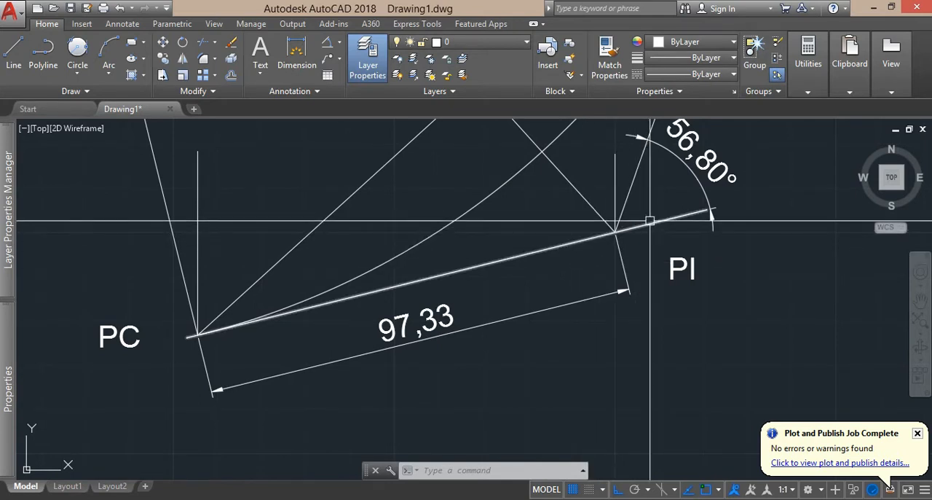
# View the PI-PT tangent in the AutoCAD drawing, and enter the label AZ PI-PT in D6 of the Excel sheet.
pyautogui.hotkey('alt', 'Tab')
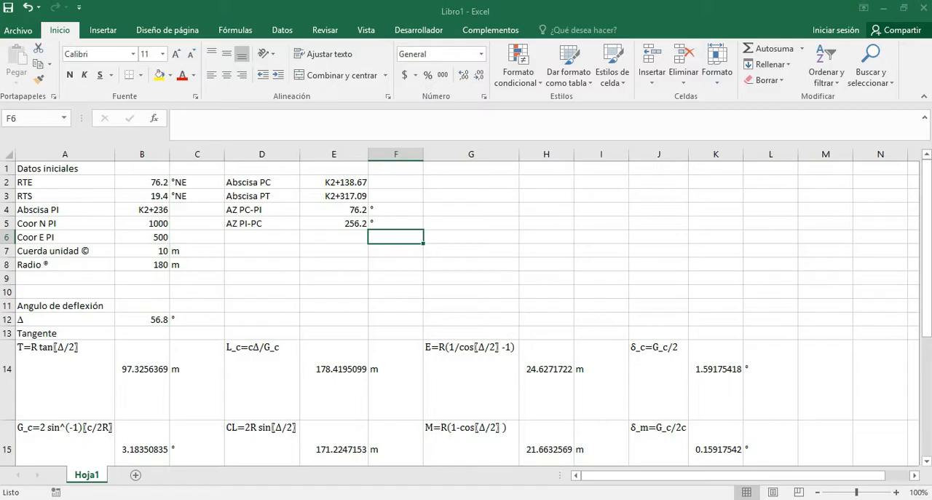
pyautogui.click(349, 222)
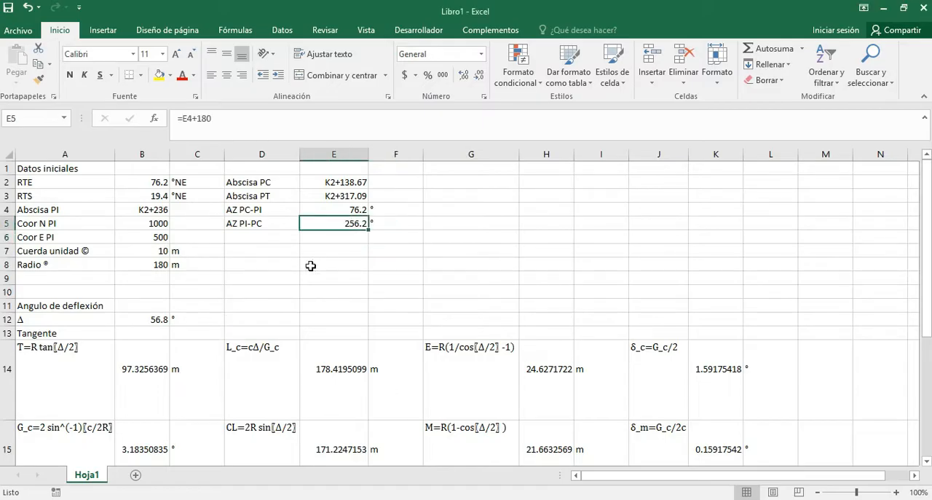
pyautogui.click(267, 239)
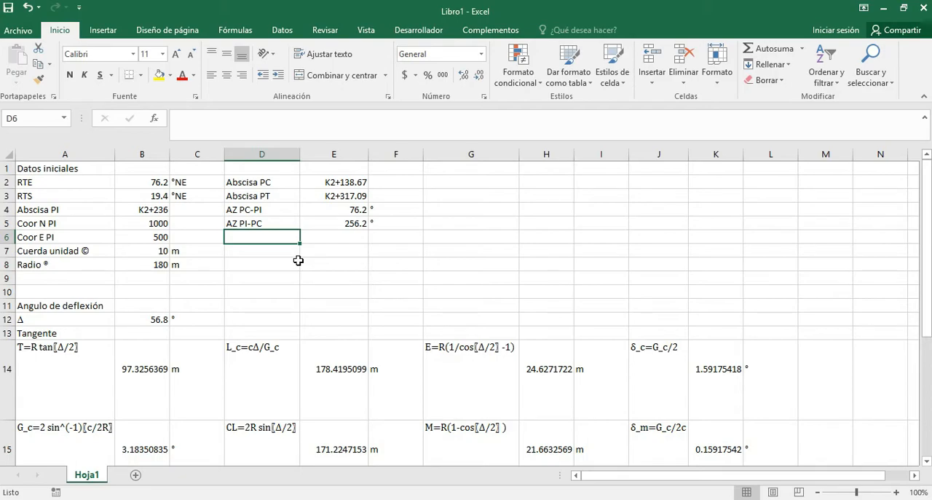
pyautogui.hotkey('alt', 'Tab')
pyautogui.moveTo(567, 238)
pyautogui.mouseDown()
pyautogui.moveTo(376, 414)
pyautogui.moveTo(289, 457)
pyautogui.mouseUp()
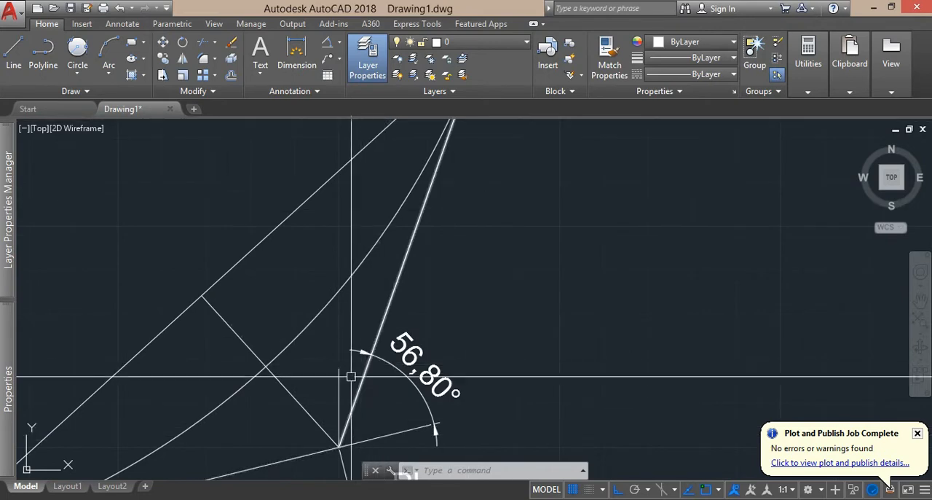
pyautogui.hotkey('alt', 'Tab')
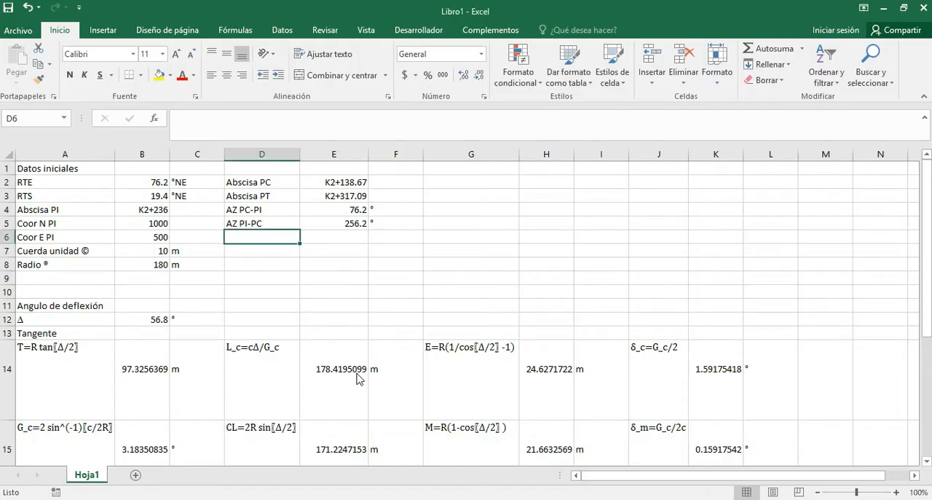
pyautogui.write('AZ')
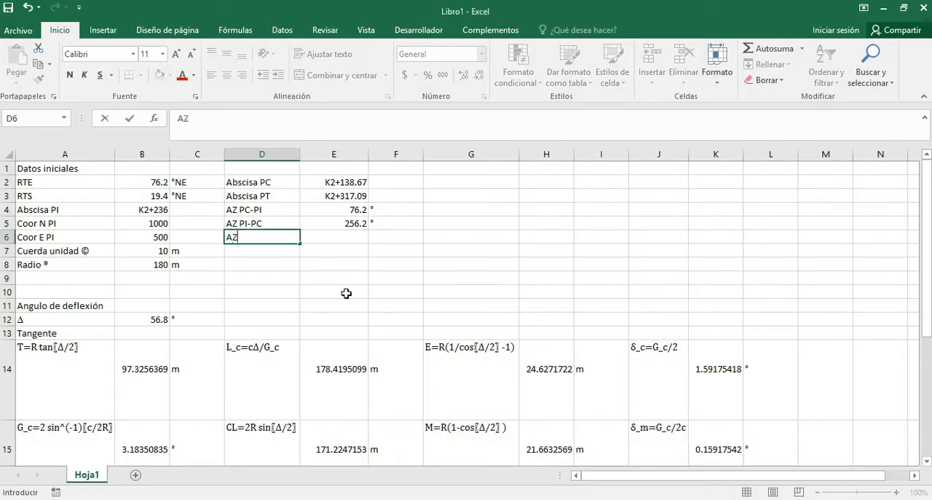
pyautogui.write(' PI-PT')
pyautogui.press('Tab')
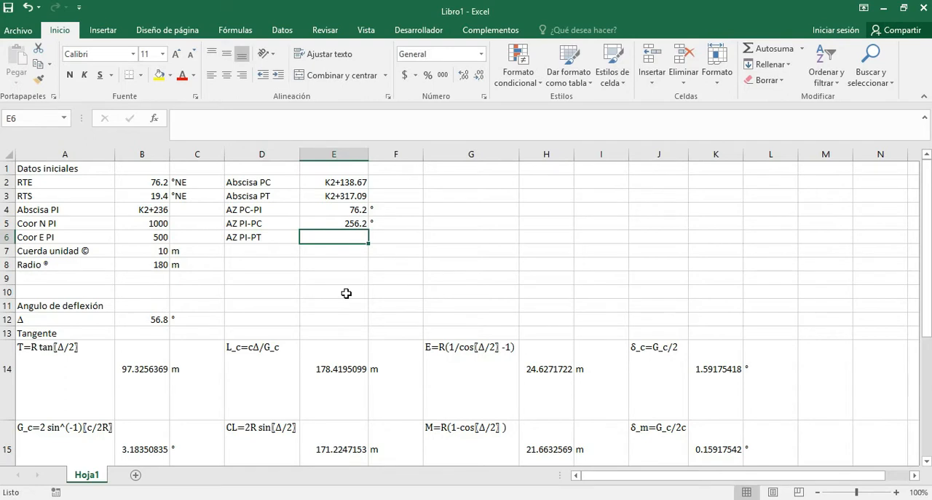
# Set the PI-PT azimuth in E6 with the formula =B3 and enter the unit ° in F6.
pyautogui.write('=')
pyautogui.click(157, 195)
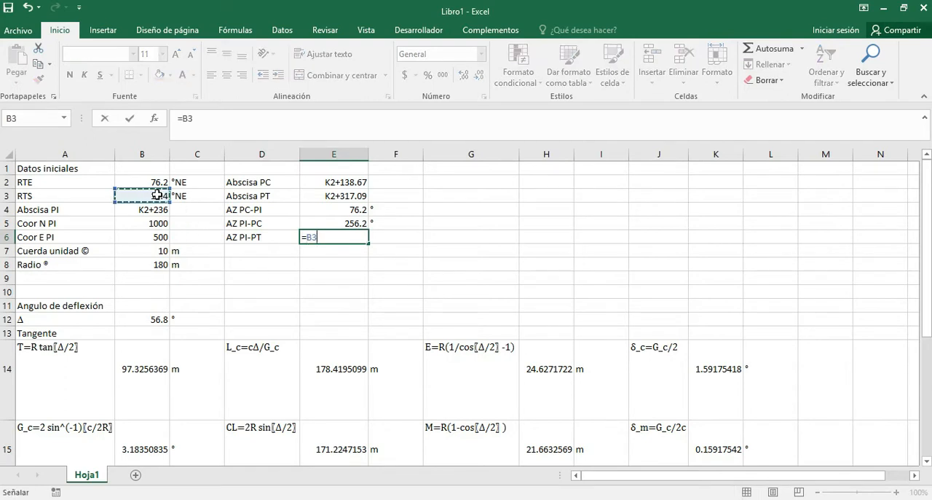
pyautogui.press('Return')
pyautogui.press('Right')
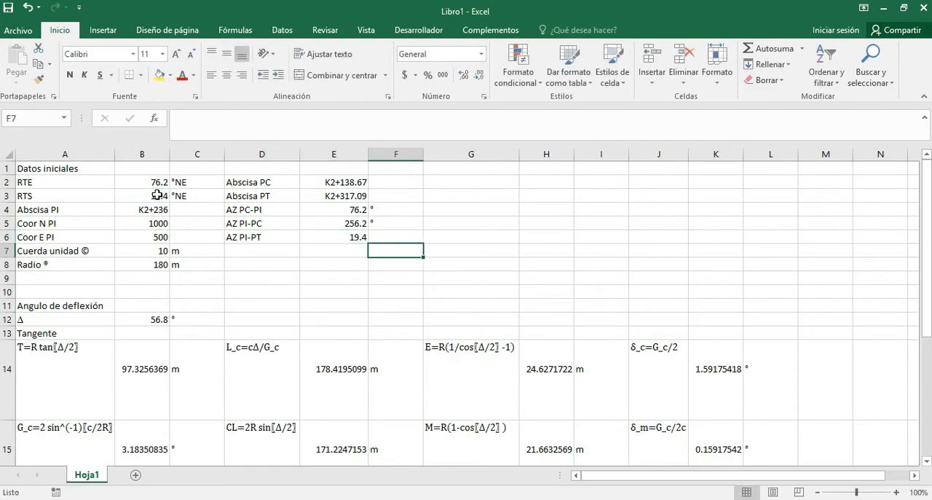
pyautogui.press('Up')
pyautogui.write('°')
pyautogui.press('Return')
# Enter the label AZ PC-O in D7, below AZ PI-PT.
pyautogui.press('Left')
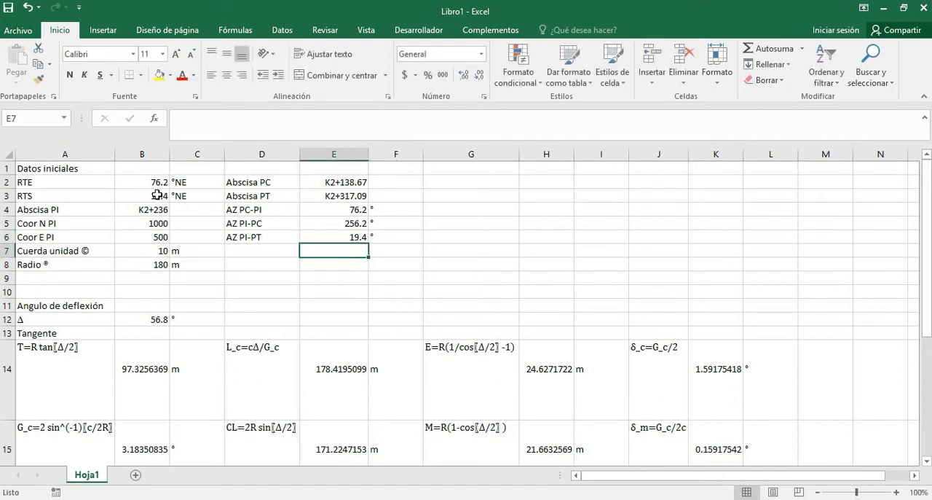
pyautogui.press('Left')
pyautogui.write('A')
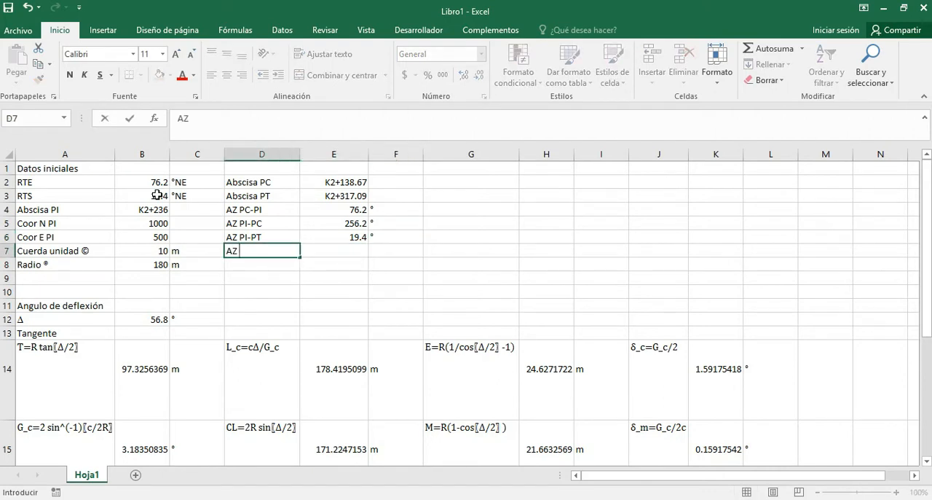
pyautogui.write('Z PC')
pyautogui.press('BackSpace')
pyautogui.write('-O')
pyautogui.press('Tab')
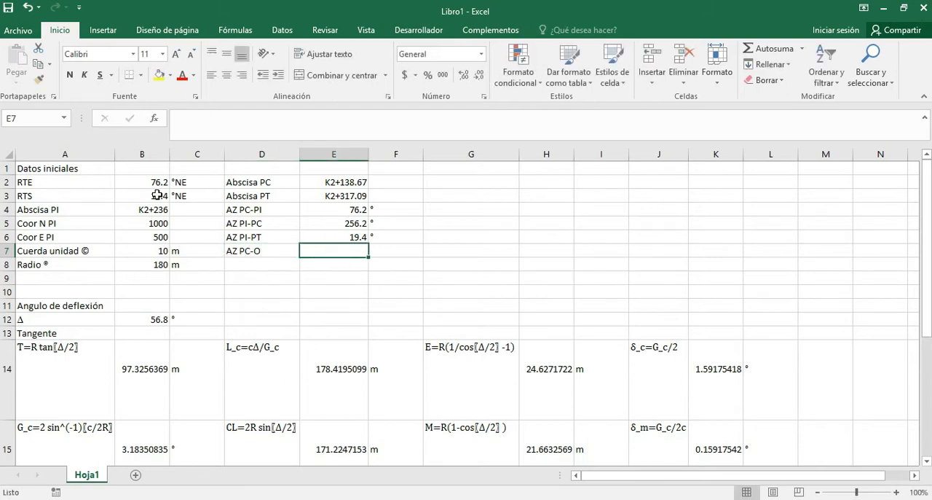
# Switch to the AutoCAD drawing and examine the PC-PI tangent and the radius line meeting at PC.
pyautogui.hotkey('alt', 'Tab')
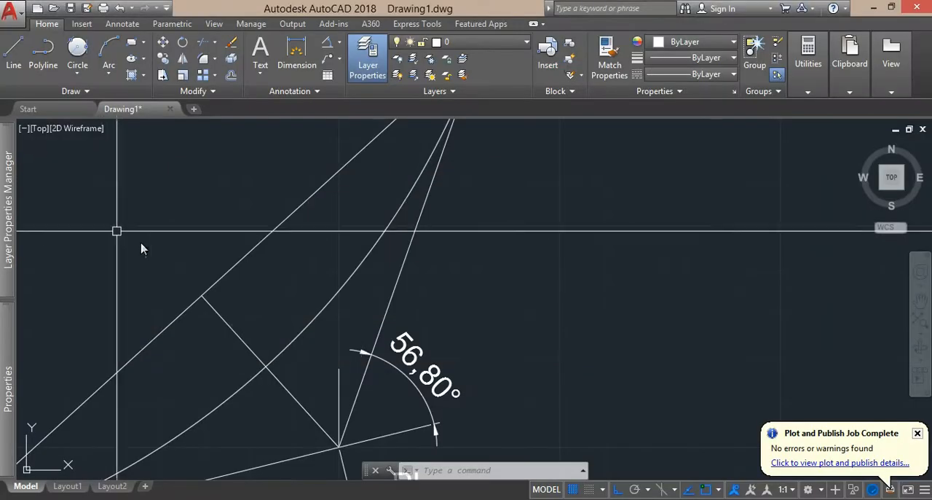
pyautogui.scroll(-2, 183, 267)
pyautogui.moveTo(230, 285); pyautogui.dragTo(478, 190)
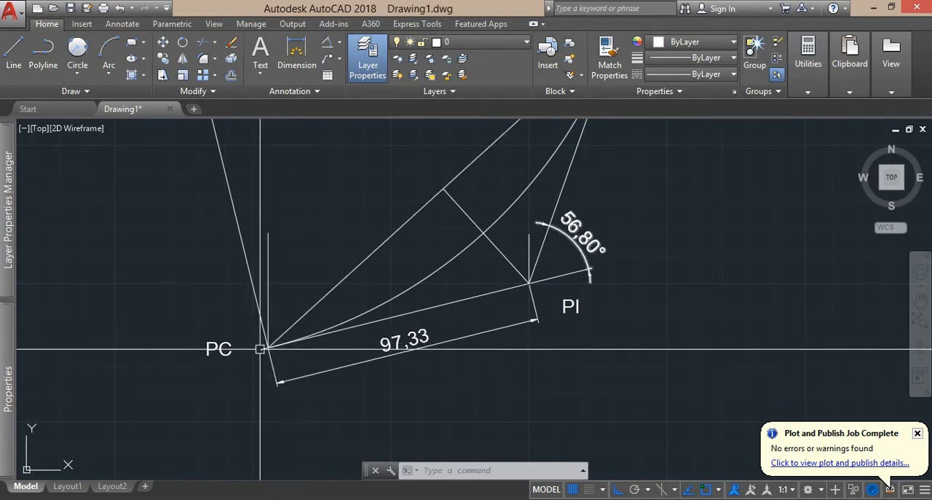
pyautogui.click(358, 325)
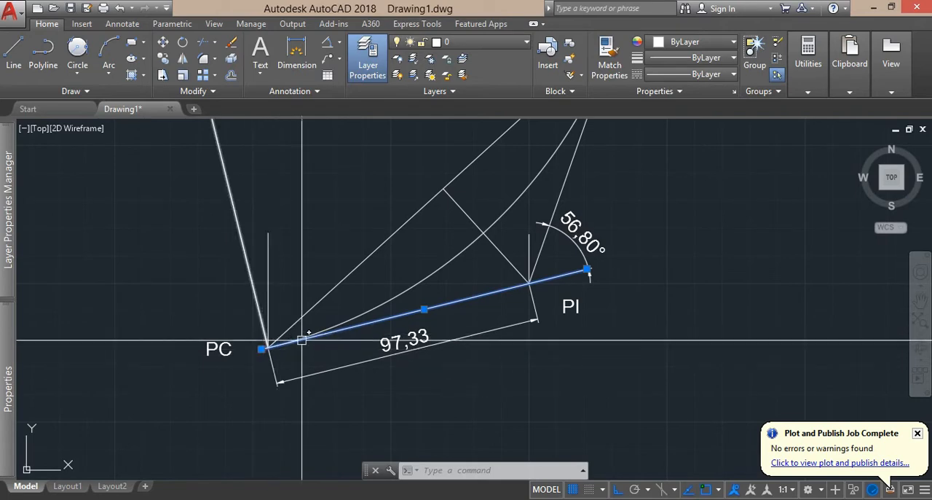
pyautogui.press('Escape')
# Switch to Excel, calculate the PC-O azimuth in E7 with the formula =E5+90, and enter the unit ° in F7.
pyautogui.hotkey('alt', 'Tab')
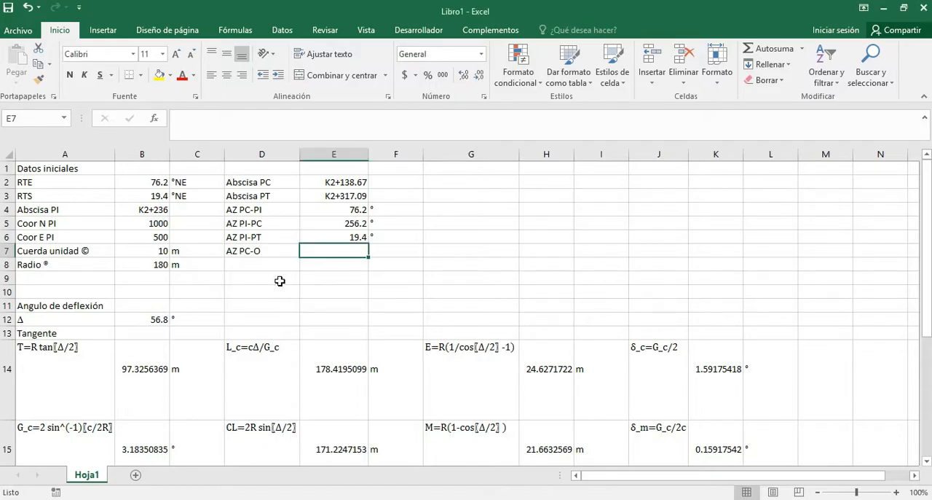
pyautogui.write('=')
pyautogui.press('Up')
pyautogui.press('Up')
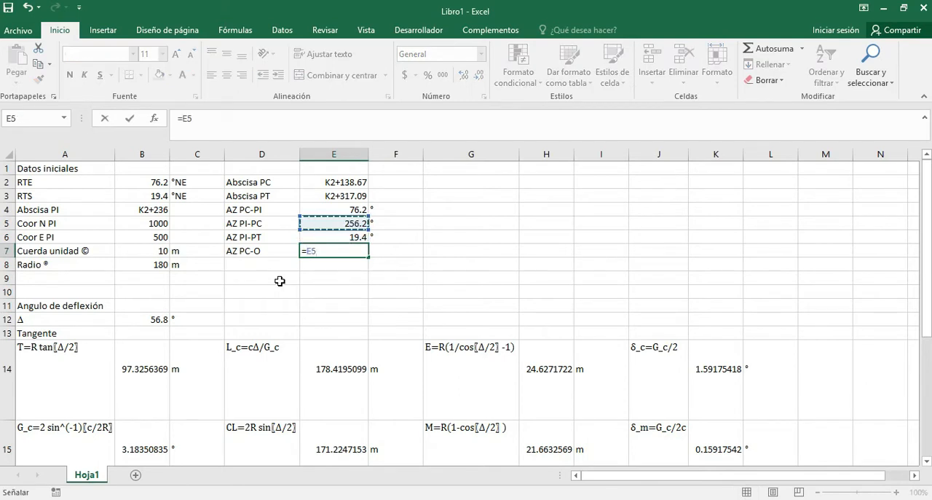
pyautogui.write('+90')
pyautogui.press('Return')
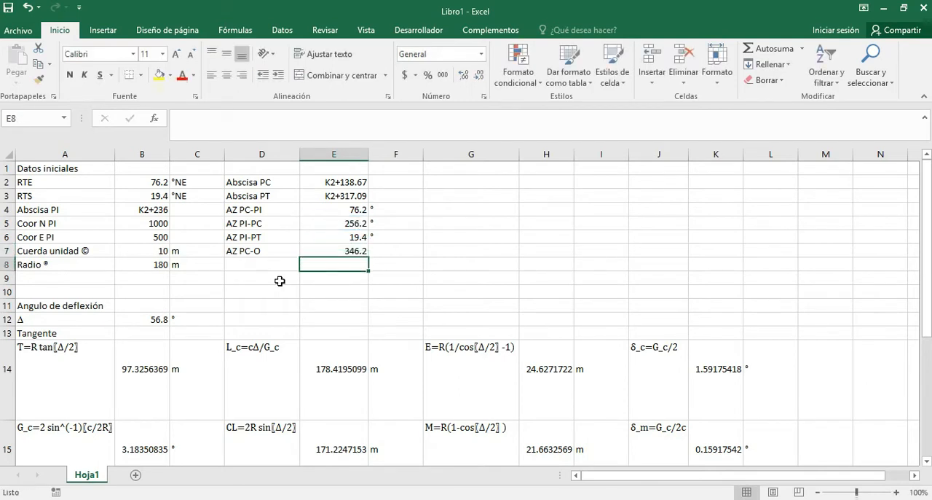
pyautogui.press('Right')
pyautogui.press('Up')
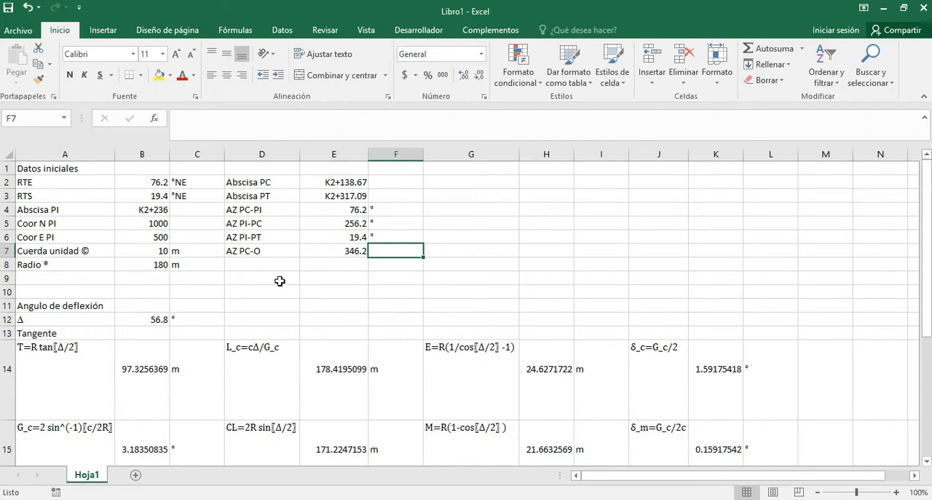
pyautogui.write('°')
pyautogui.press('Return')
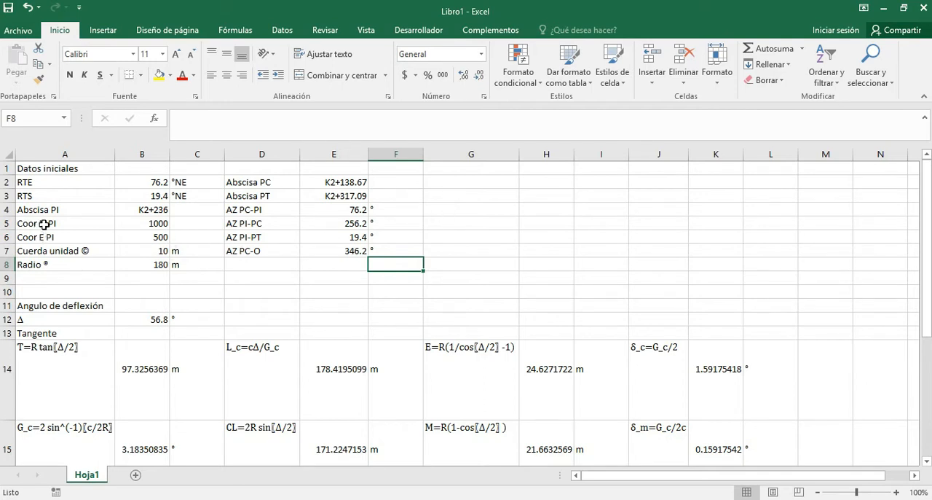
# Copy the labels Coor N PI and Coor E PI from A5:A6 three times into G2:G7.
pyautogui.moveTo(43, 224); pyautogui.dragTo(44, 235)
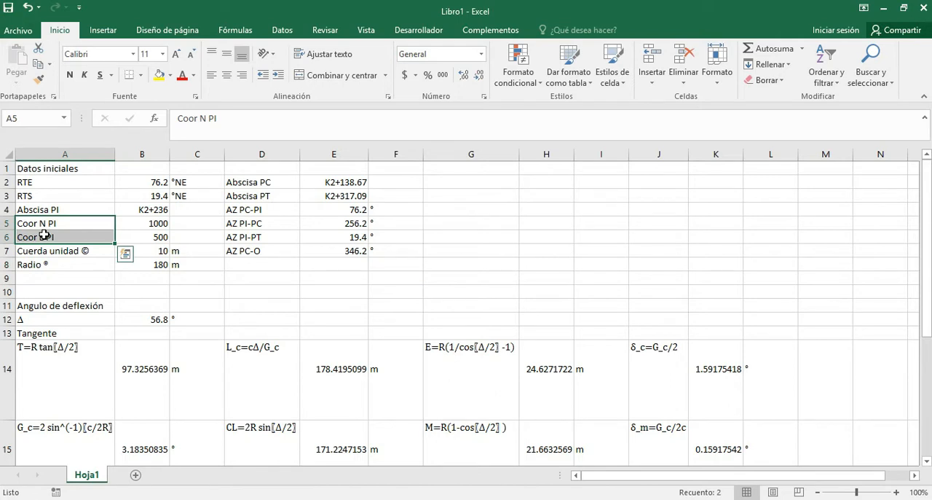
pyautogui.hotkey('ctrl', 'c')
pyautogui.click(448, 183)
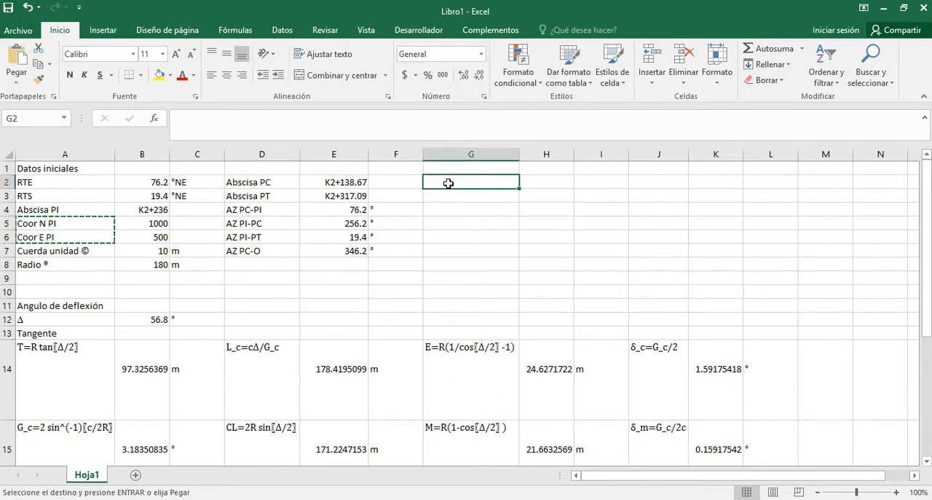
pyautogui.hotkey('ctrl', 'v')
pyautogui.click(448, 210)
pyautogui.hotkey('ctrl', 'v')
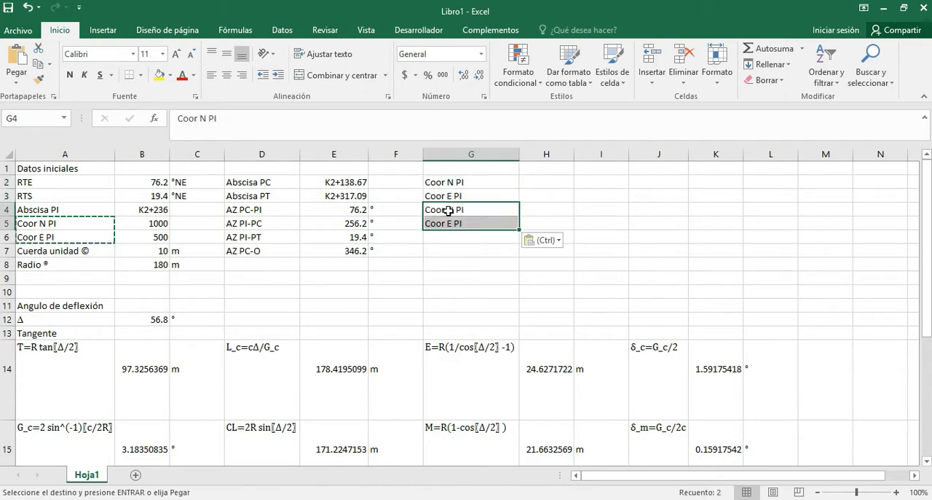
pyautogui.click(442, 235)
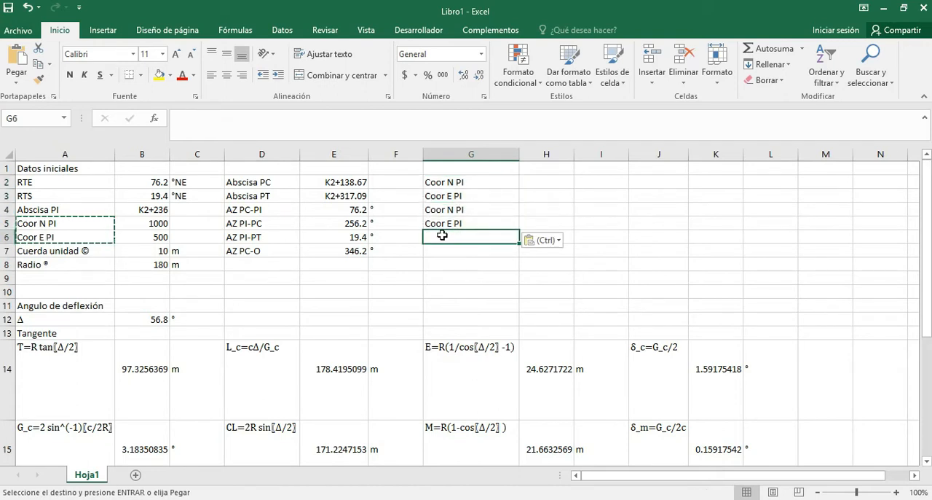
pyautogui.hotkey('ctrl', 'v')
# Change the label in G2 to Coor N PC.
pyautogui.click(475, 184)
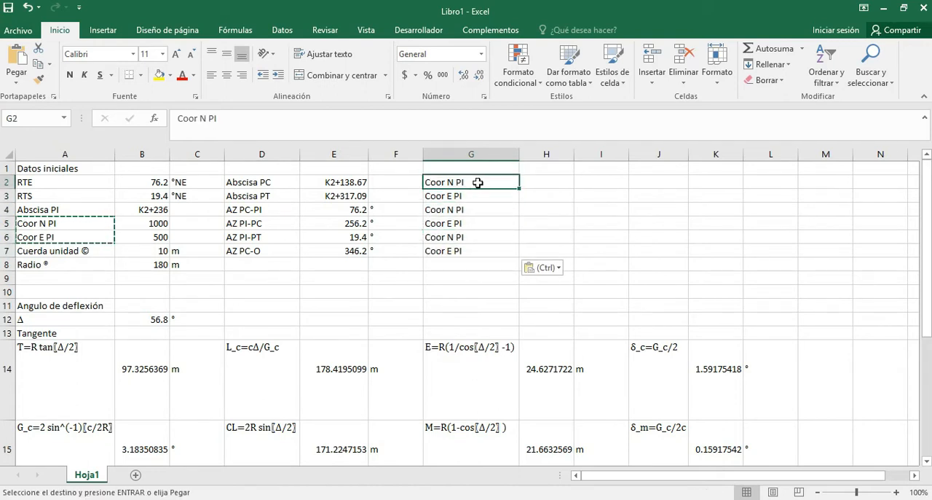
pyautogui.doubleClick(477, 183)
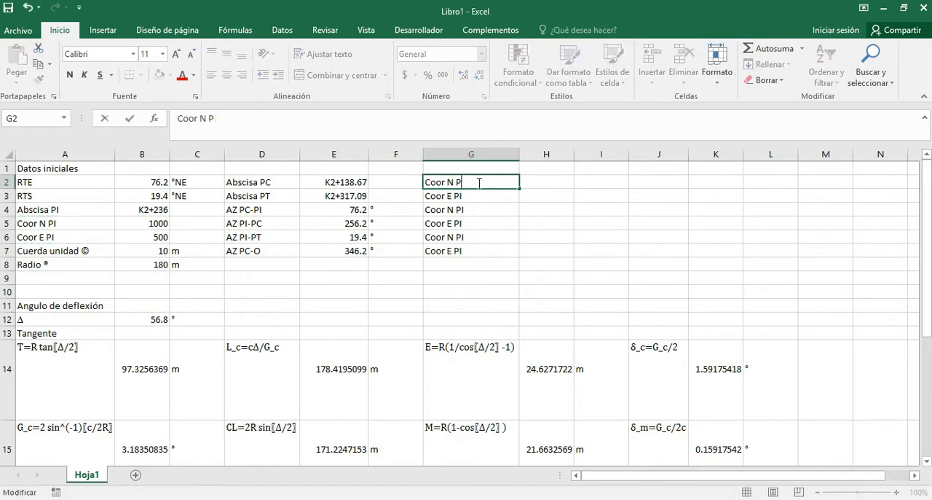
pyautogui.write('C')
pyautogui.press('Return')
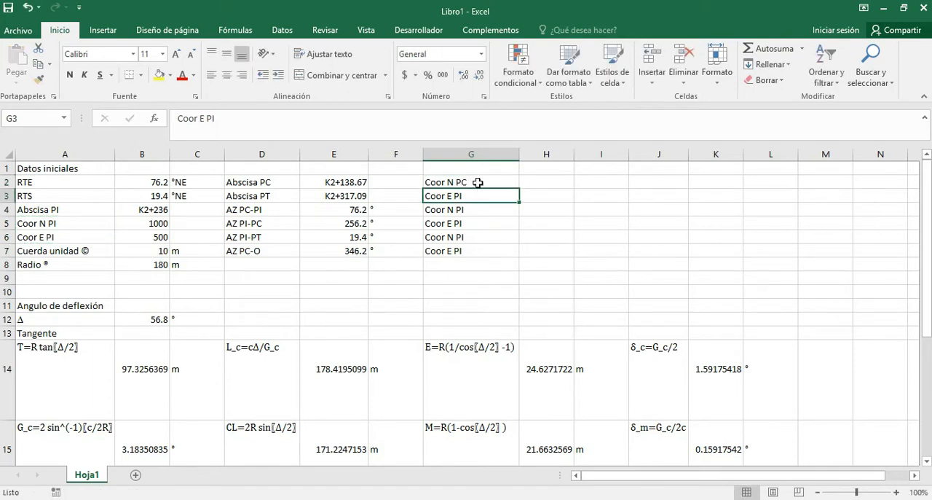
pyautogui.press('F2')
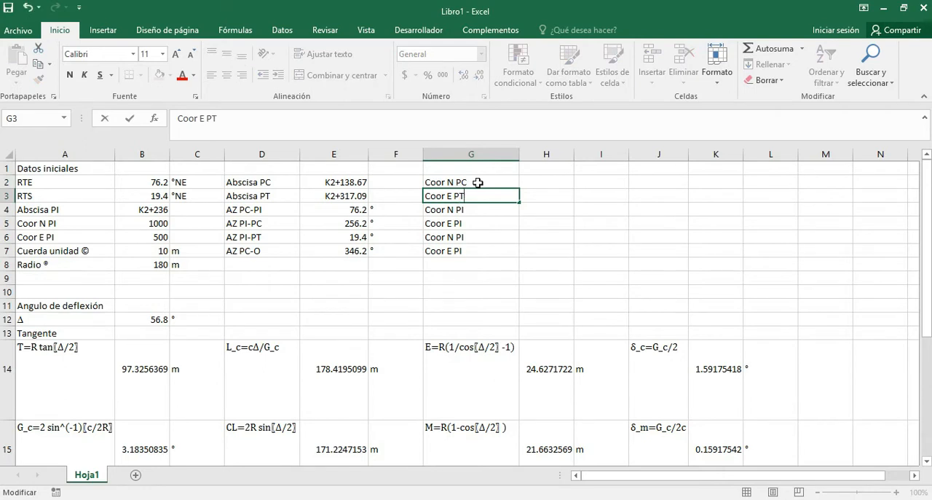
pyautogui.write('T')
pyautogui.press('Return')
pyautogui.press('Up')
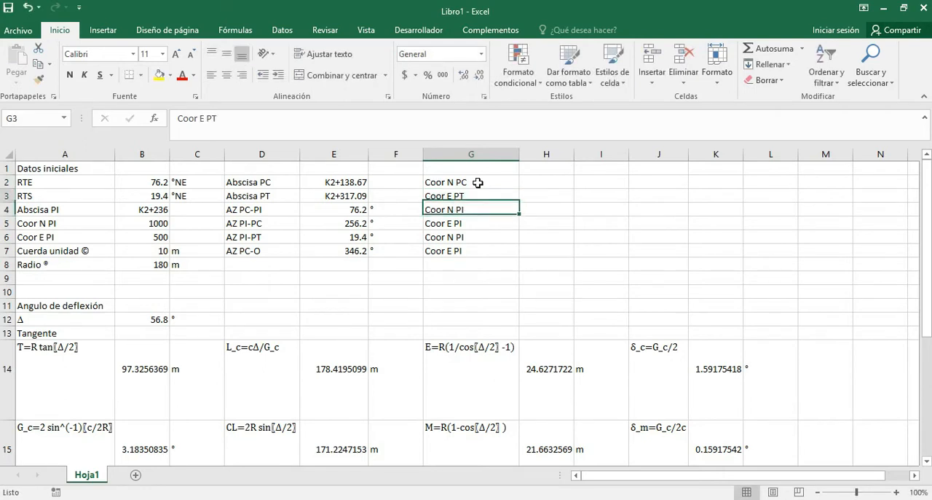
pyautogui.press('F2')
pyautogui.press('BackSpace')
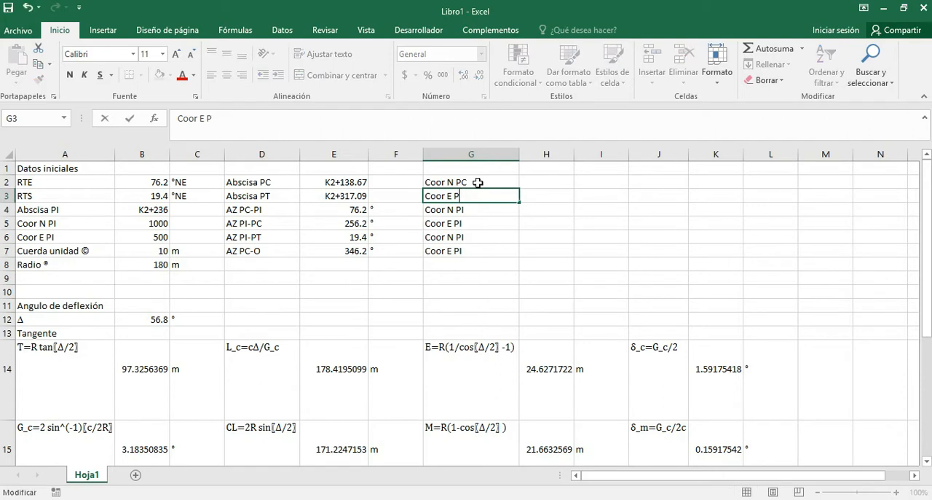
pyautogui.write('c')
pyautogui.press('Return')
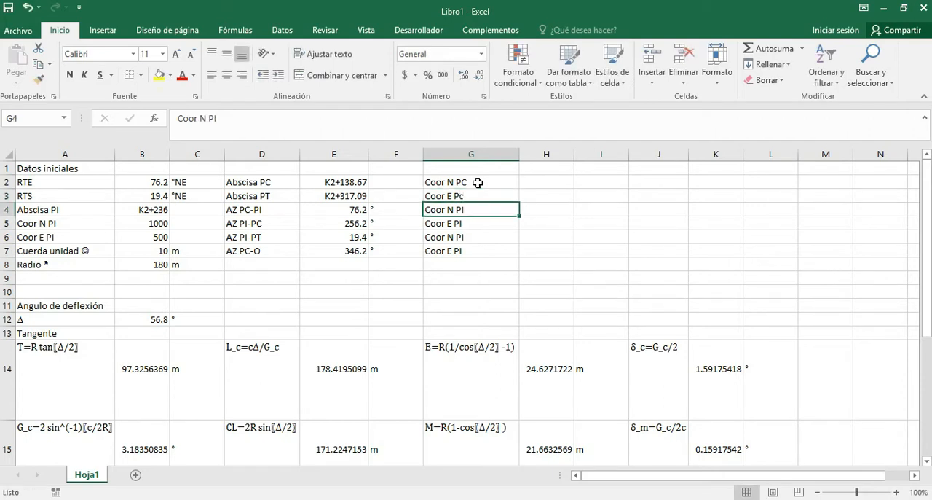
# Change the label in G3 to Coor E PC.
pyautogui.press('Up')
pyautogui.press('F2')
pyautogui.press('BackSpace')
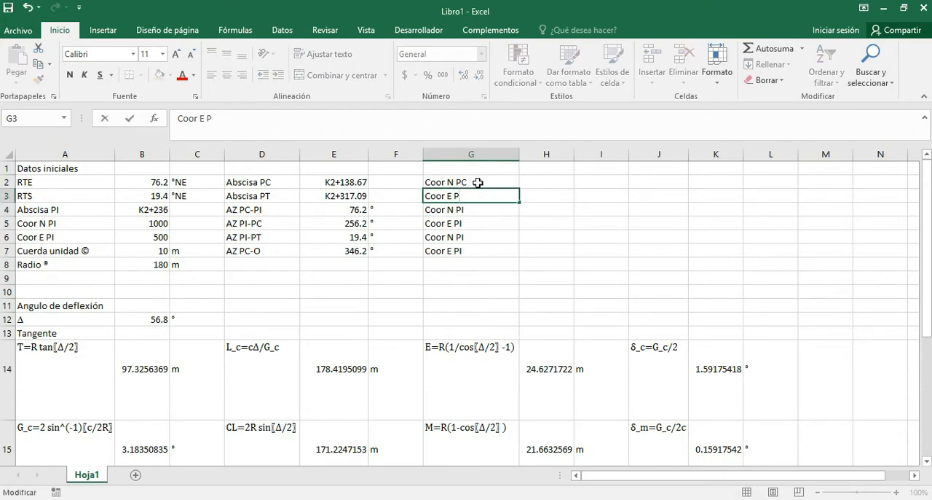
pyautogui.write('C')
pyautogui.press('Return')
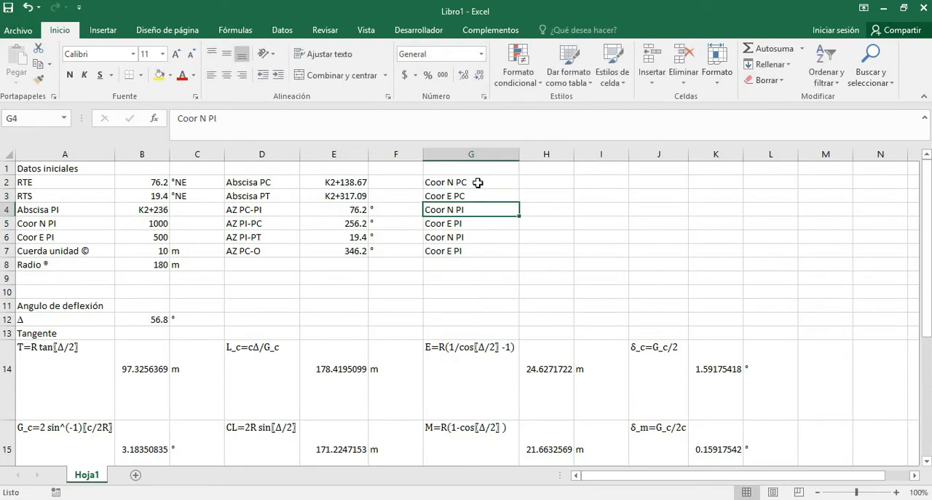
# Change the labels in G4 and G5 to Coor N PT and Coor E PT.
pyautogui.press('F2')
pyautogui.press('BackSpace')
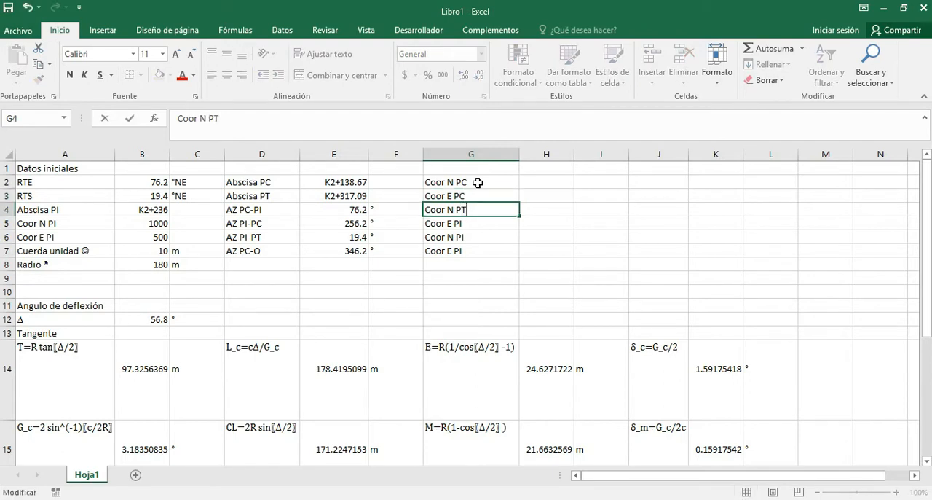
pyautogui.press('Return')
pyautogui.press('F2')
pyautogui.press('BackSpace')
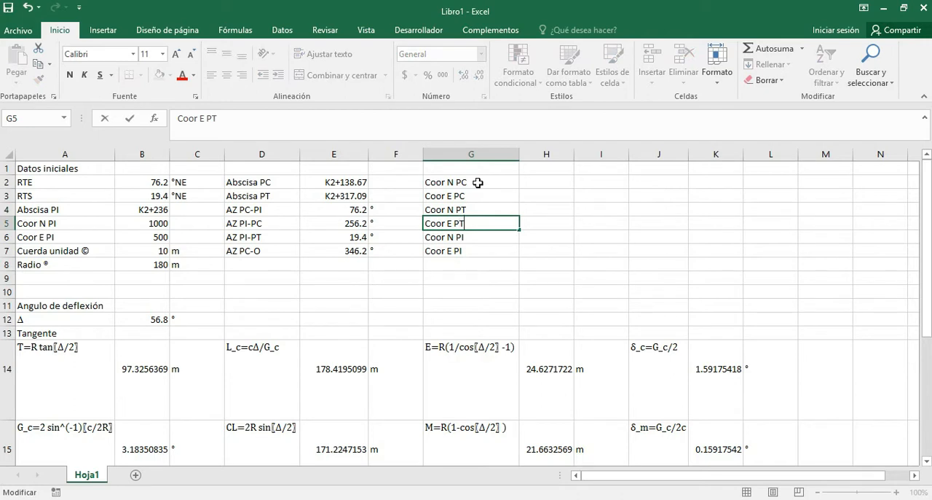
pyautogui.write('T')
pyautogui.press('Return')
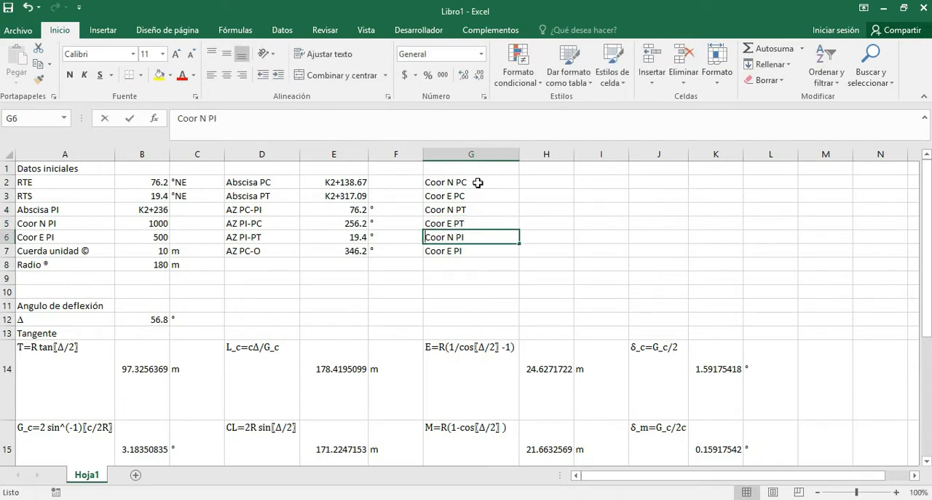
# Change the labels in G6 and G7 to Coor N O and Coor E O.
pyautogui.press('F2')
pyautogui.press('BackSpace')
pyautogui.press('BackSpace')
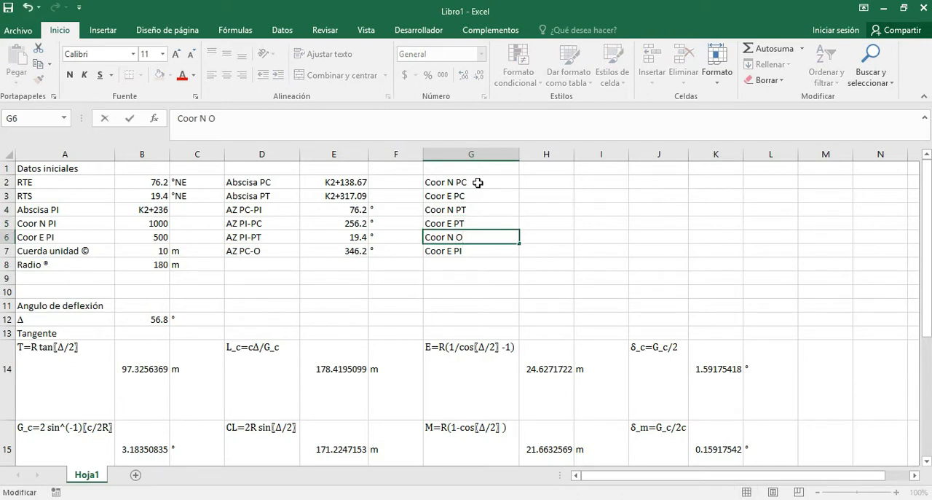
pyautogui.press('Return')
pyautogui.press('F2')
pyautogui.press('BackSpace')
pyautogui.press('BackSpace')
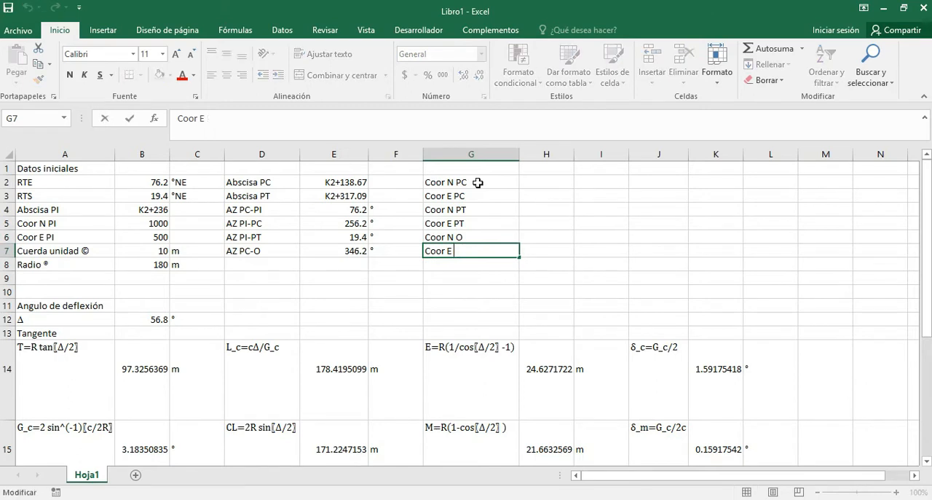
pyautogui.write('O')
pyautogui.press('Return')
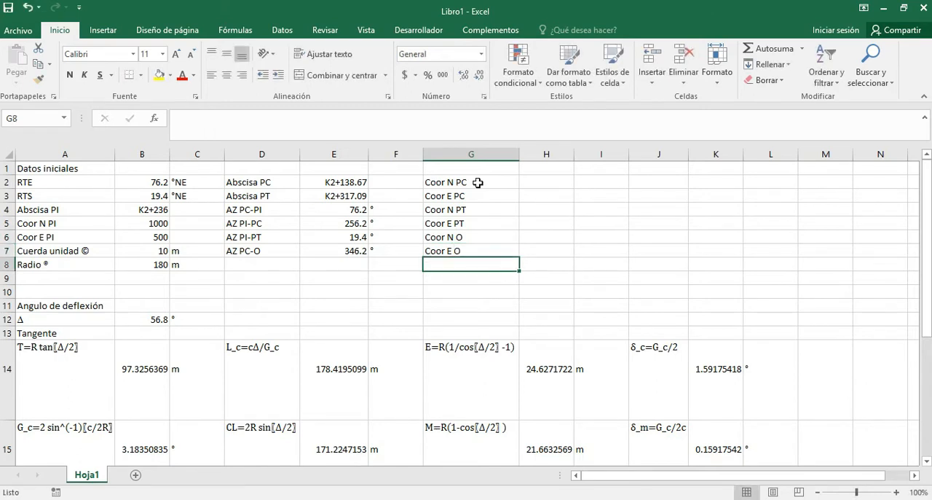
# Switch to the Diseño geométrico horizontal presentation in PowerPoint at the Ejercicio slide and bring up its ink pen tools.
pyautogui.click(557, 181)
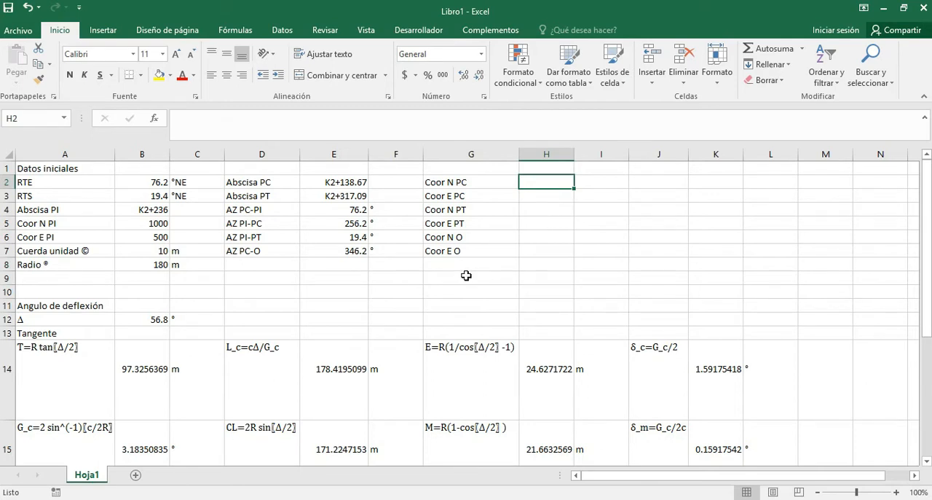
pyautogui.click(567, 499)
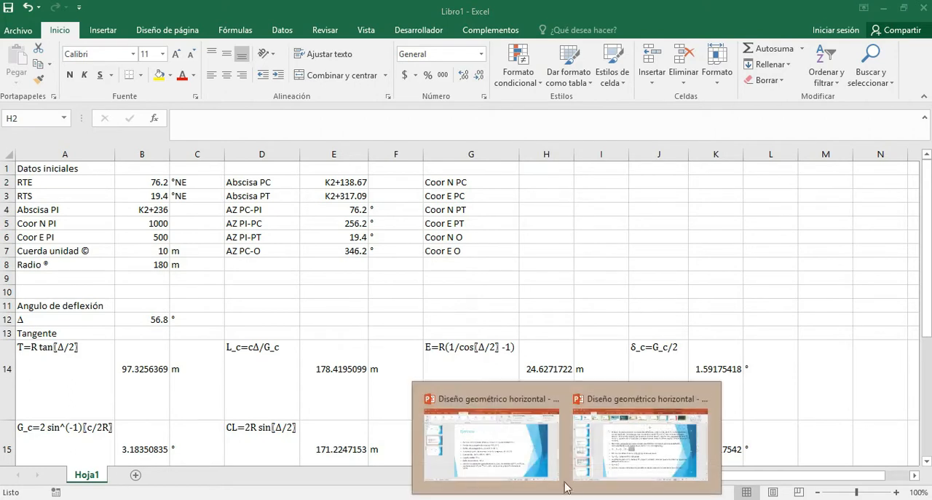
pyautogui.click(529, 453)
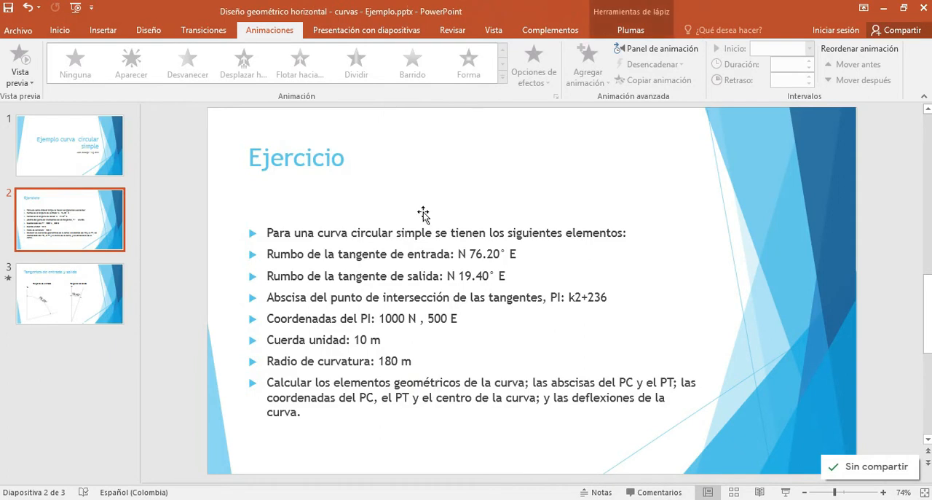
pyautogui.click(619, 30)
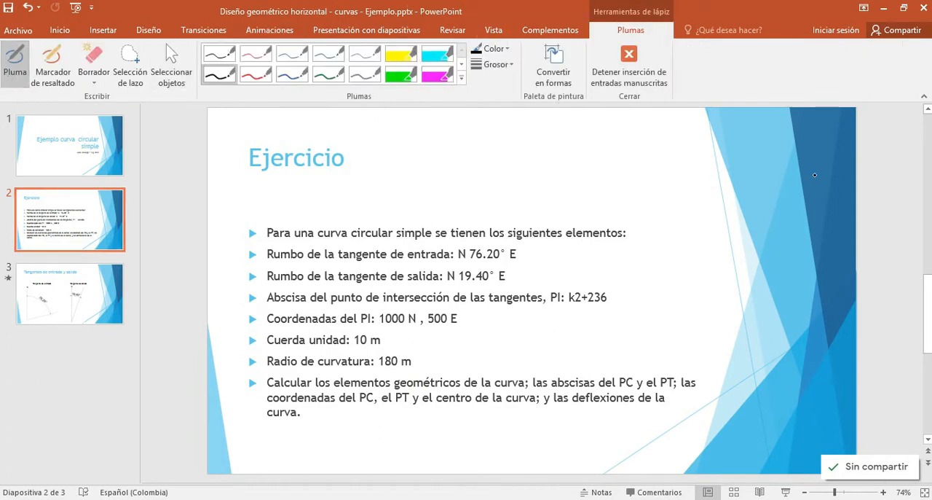
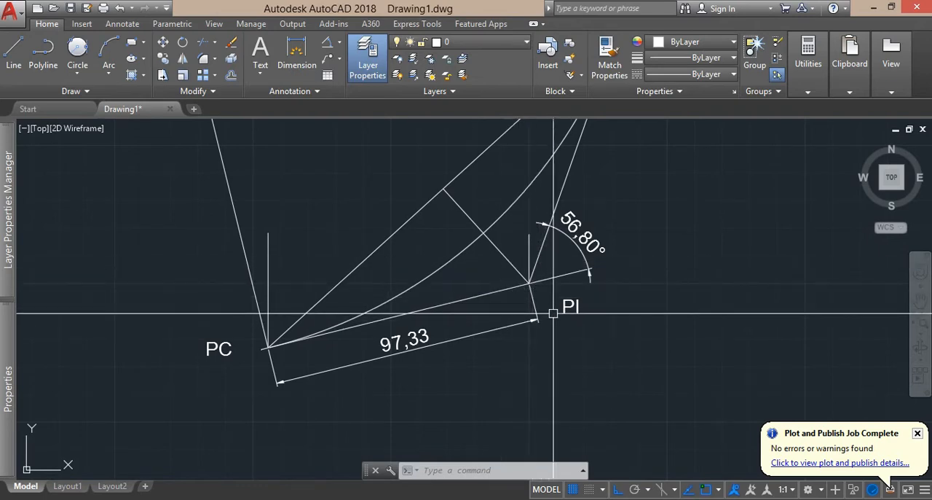
# Switch to Excel and enter the Coor N PC formula =B5+(B14*COS(RADIANES(E5))) in H2.
pyautogui.hotkey('alt', 'Tab')
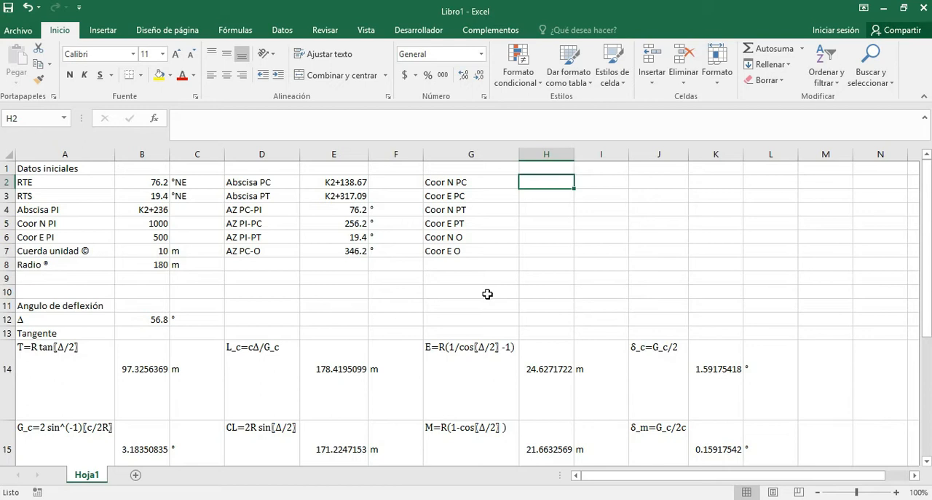
pyautogui.write('=')
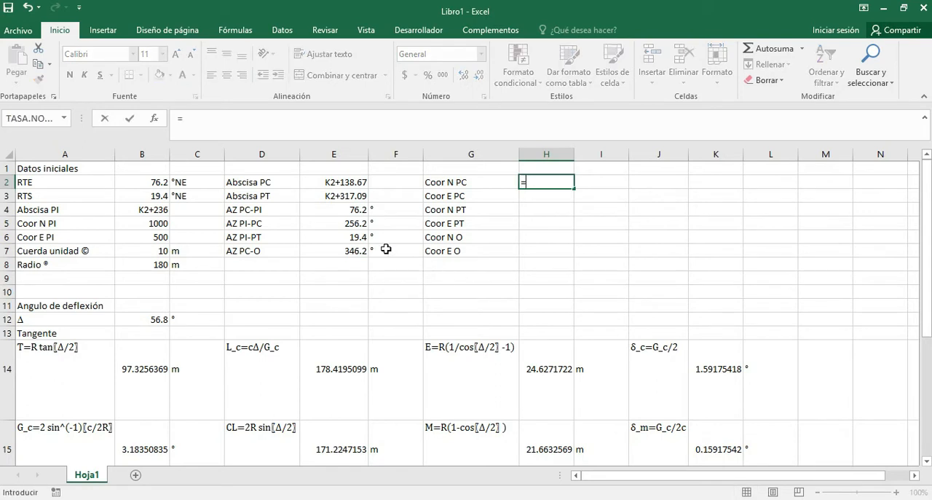
pyautogui.click(146, 223)
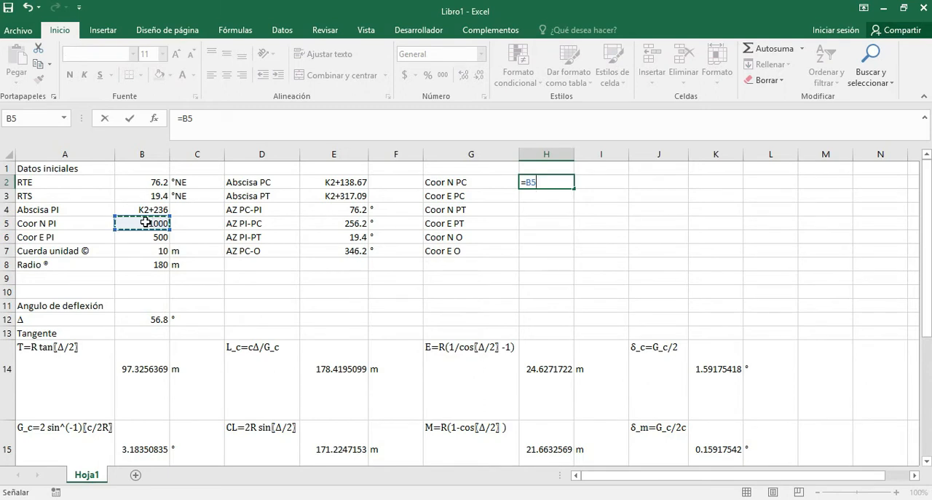
pyautogui.write('+(')
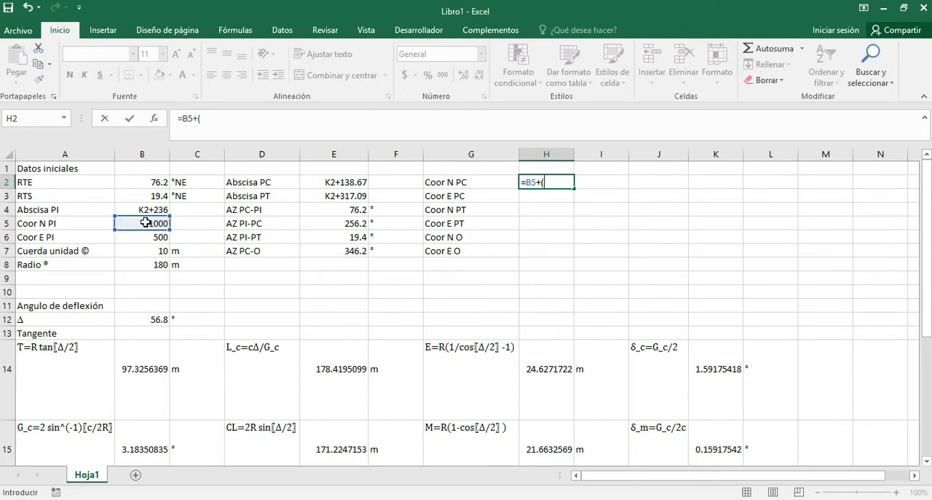
pyautogui.click(146, 372)
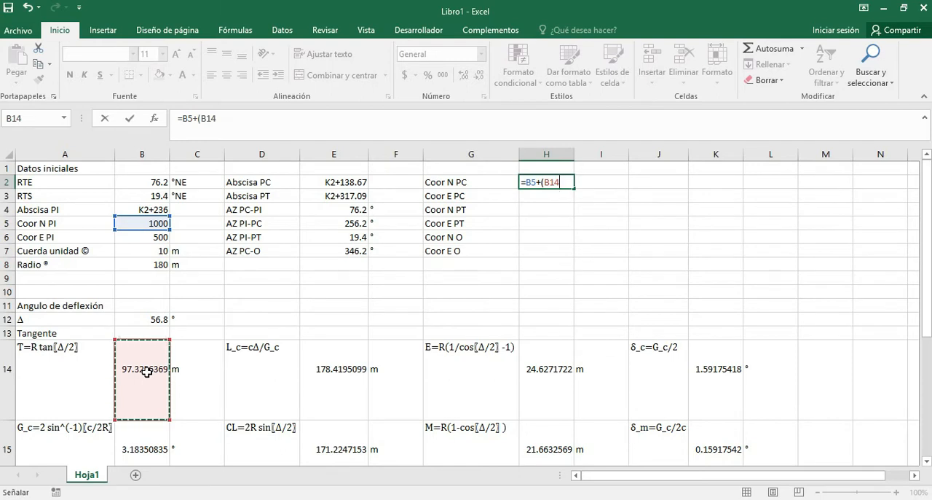
pyautogui.write('*')
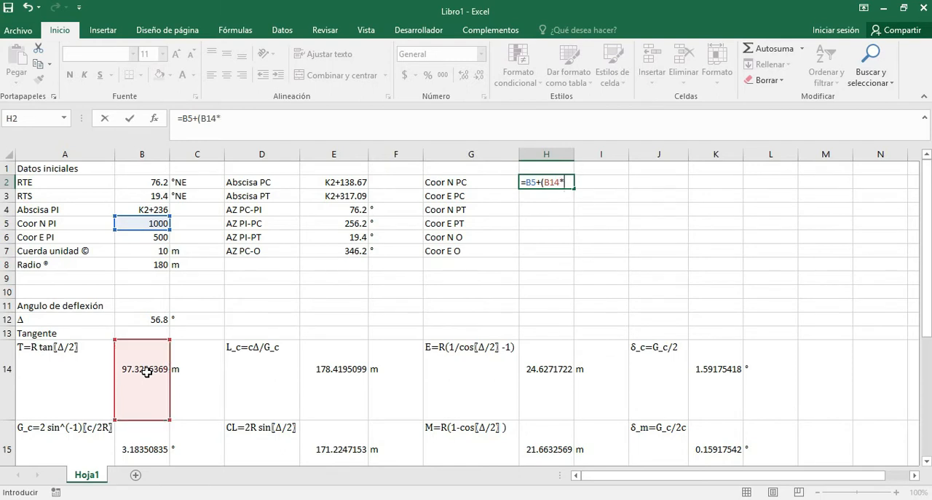
pyautogui.write('COS')
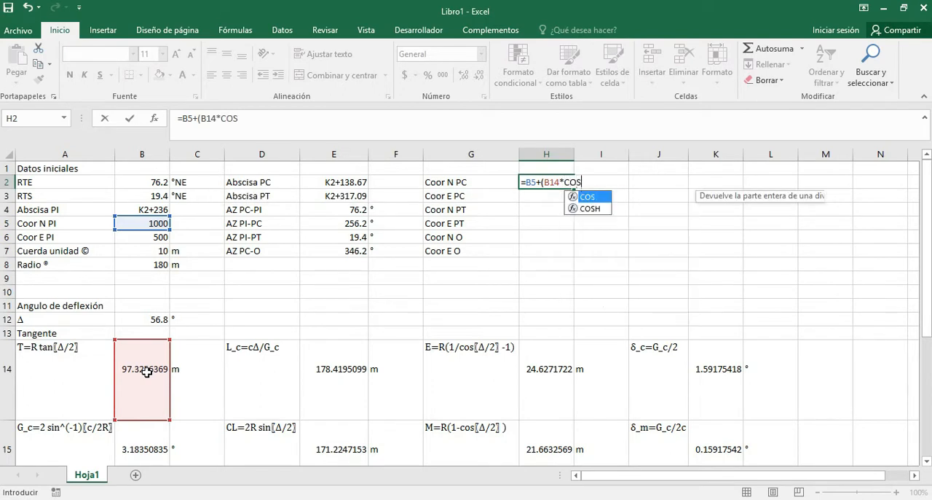
pyautogui.write('(')
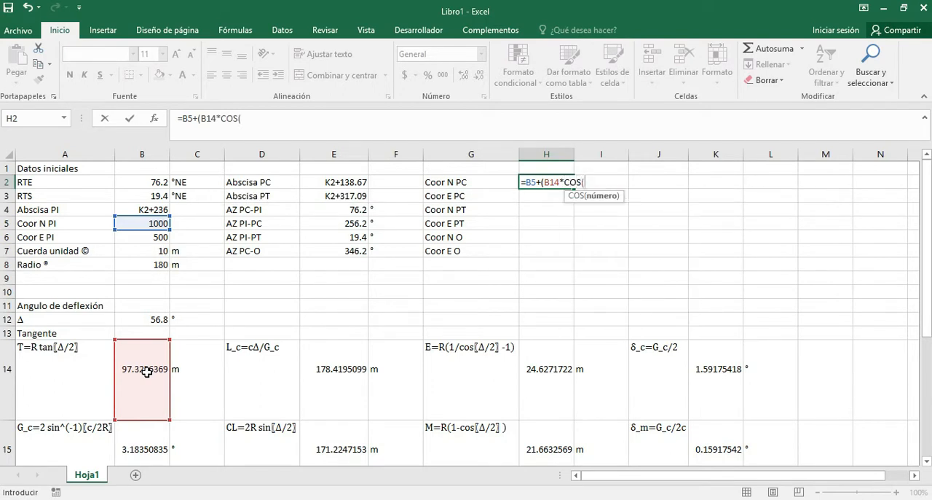
pyautogui.write('RA')
pyautogui.press('Tab')
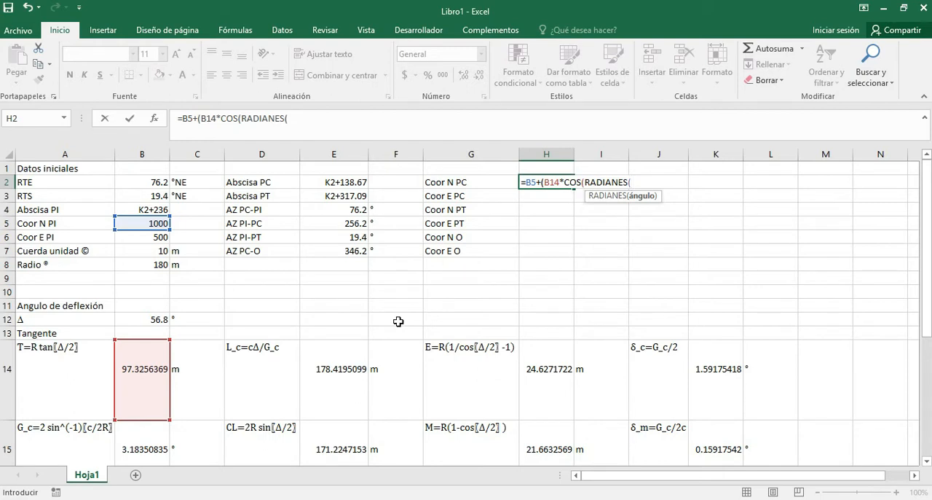
pyautogui.click(334, 223)
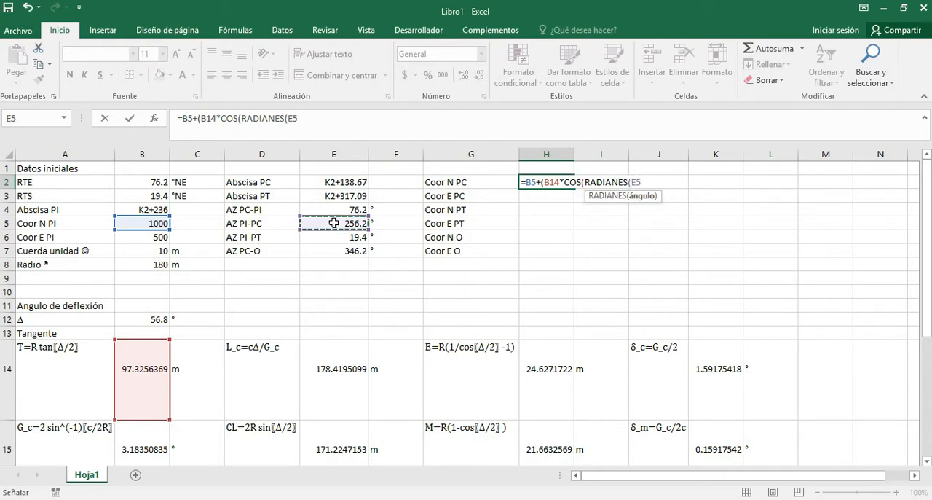
pyautogui.write('))')
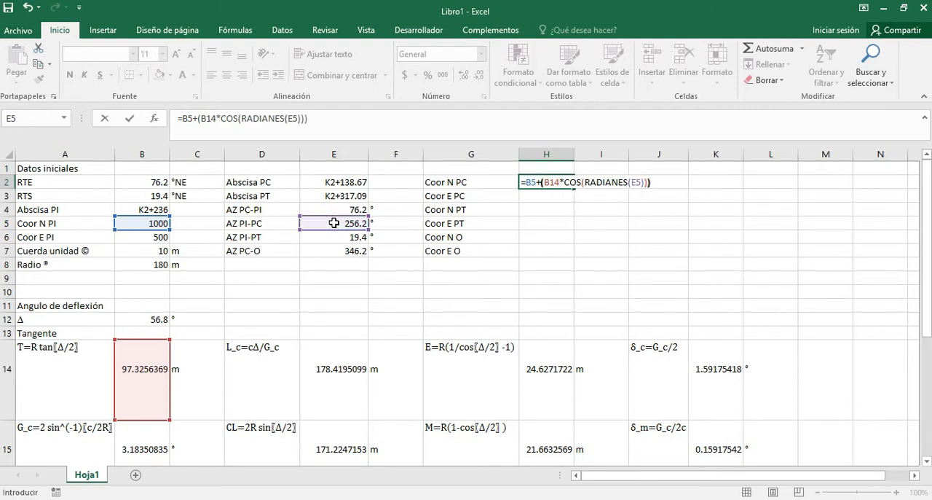
pyautogui.press('Return')
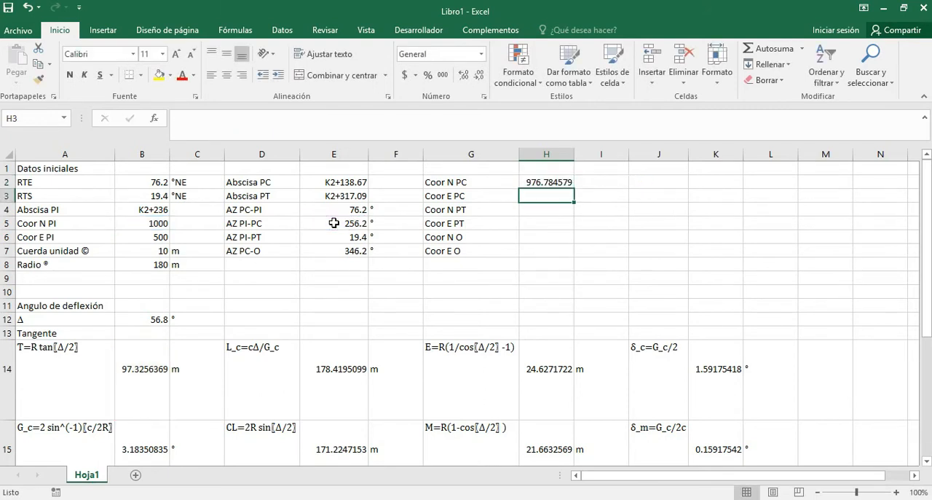
# Copy the H2 formula text into H3 for Coor E PC, replacing COS with SENO.
pyautogui.click(534, 183)
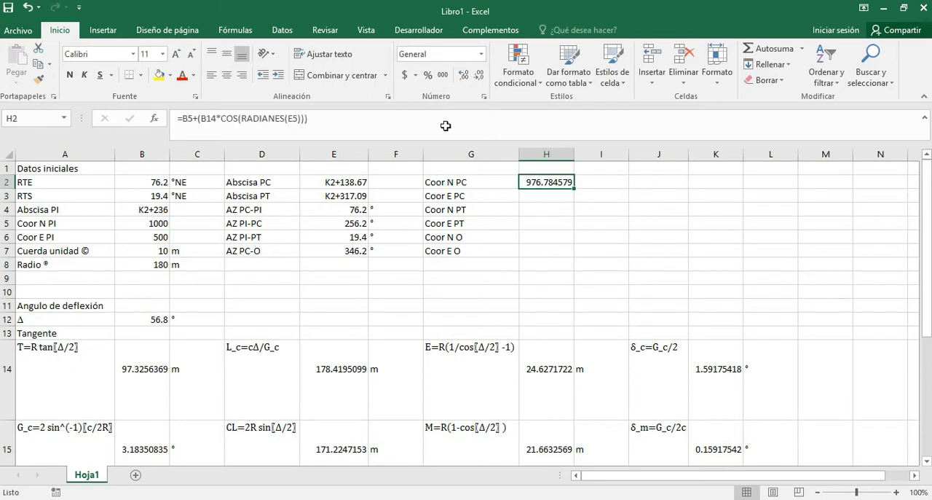
pyautogui.moveTo(446, 125); pyautogui.dragTo(155, 114)
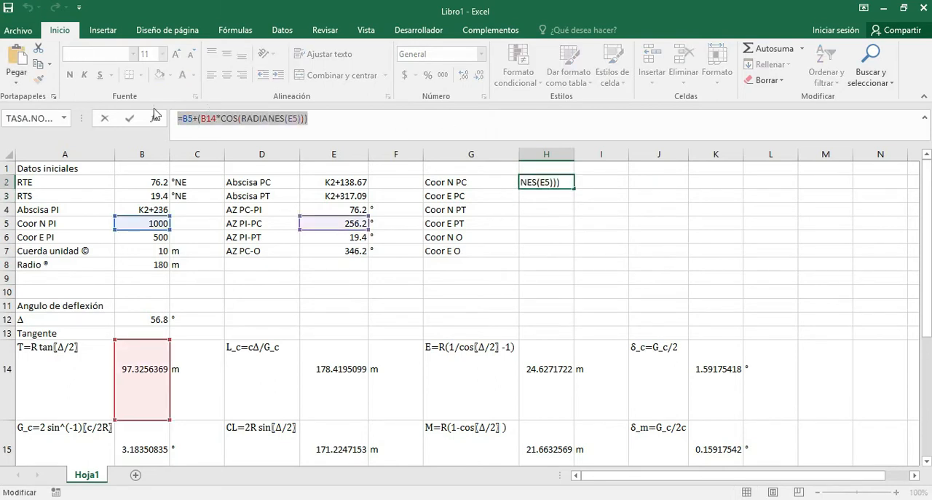
pyautogui.press('Return')
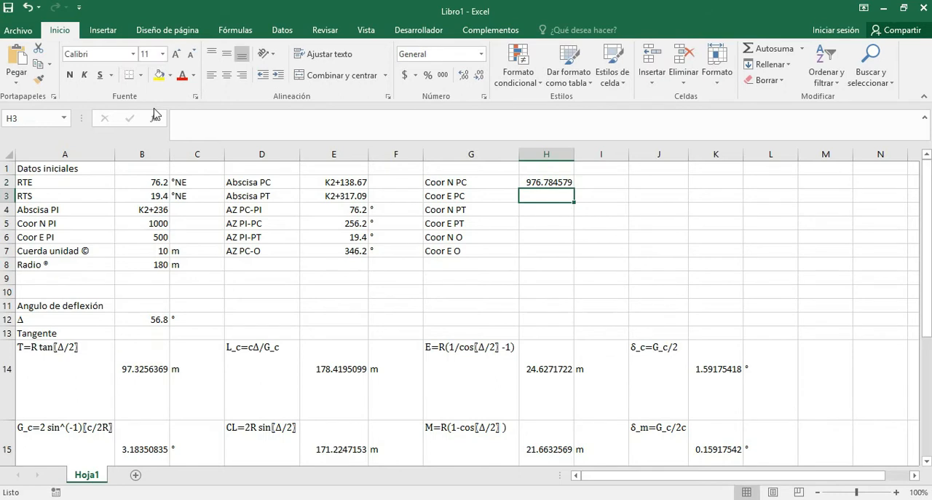
pyautogui.hotkey('ctrl', 'v')
pyautogui.click(222, 119)
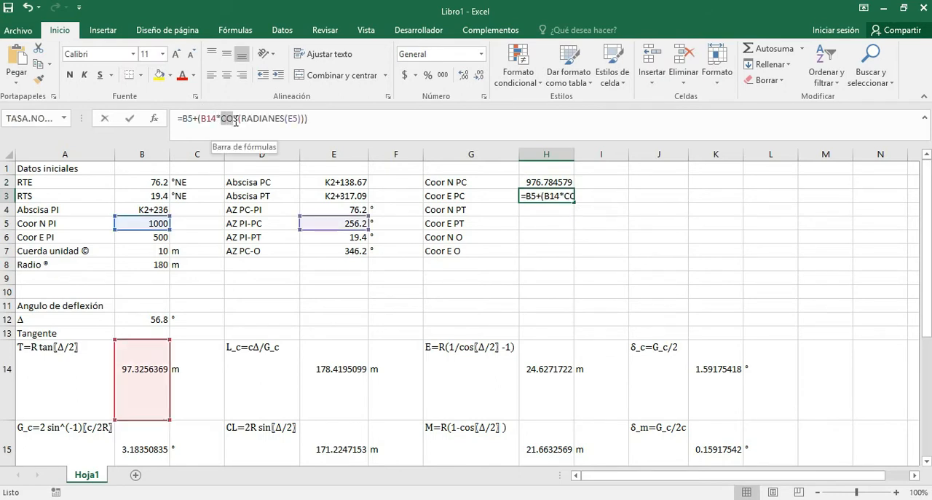
pyautogui.moveTo(241, 122); pyautogui.dragTo(241, 121)
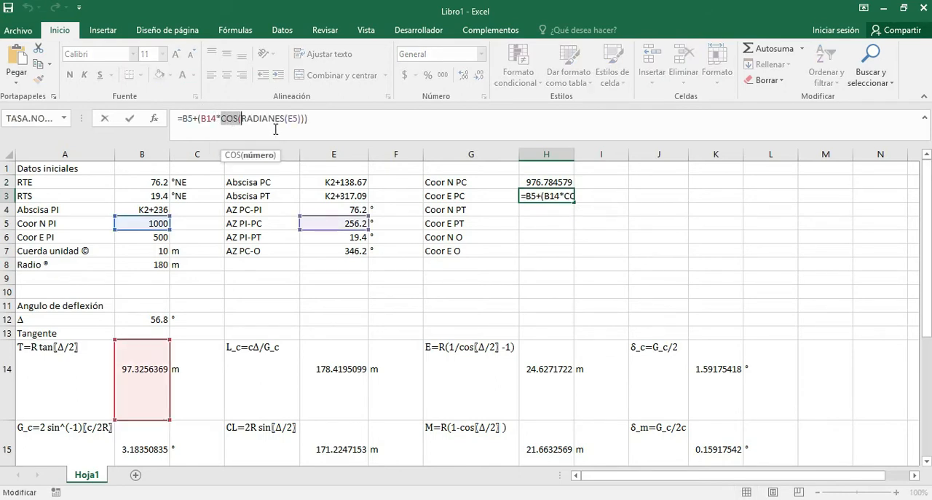
pyautogui.write('SENO(')
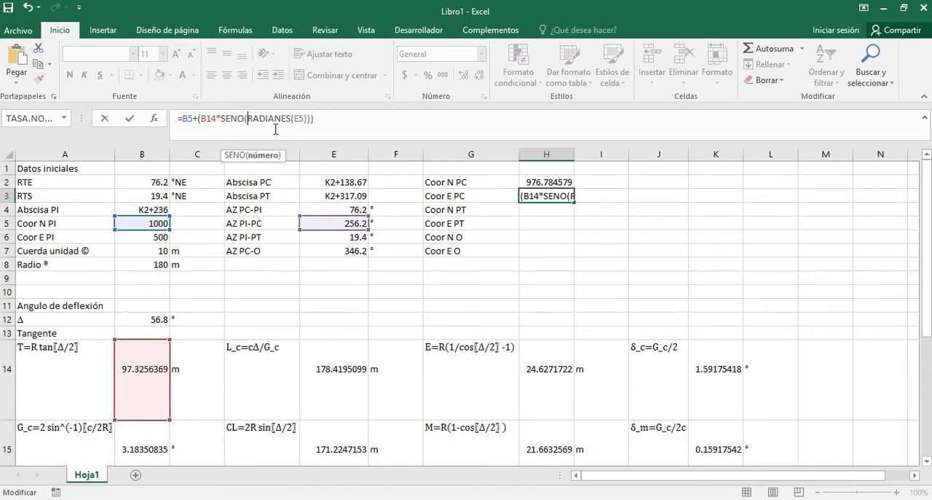
pyautogui.press('Return')
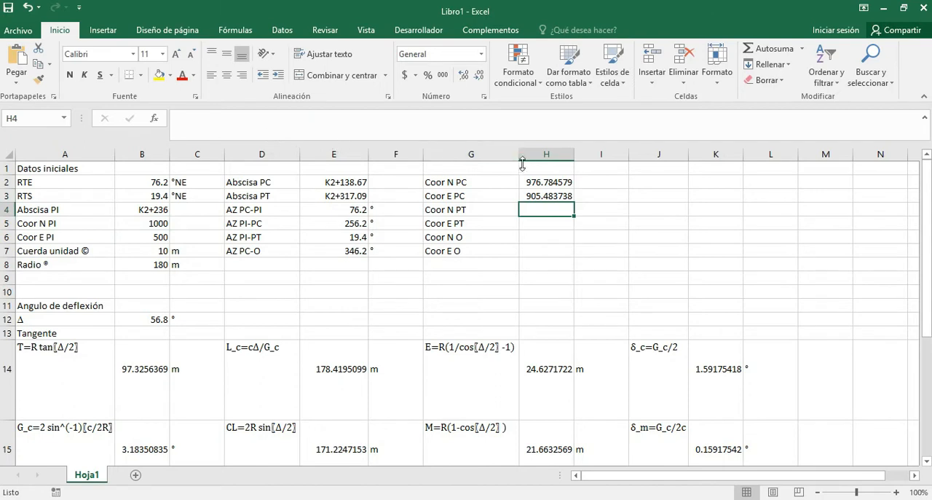
# Change the starting coordinate reference in the H3 formula from B5 to B6.
pyautogui.press('Up')
pyautogui.click(401, 120)
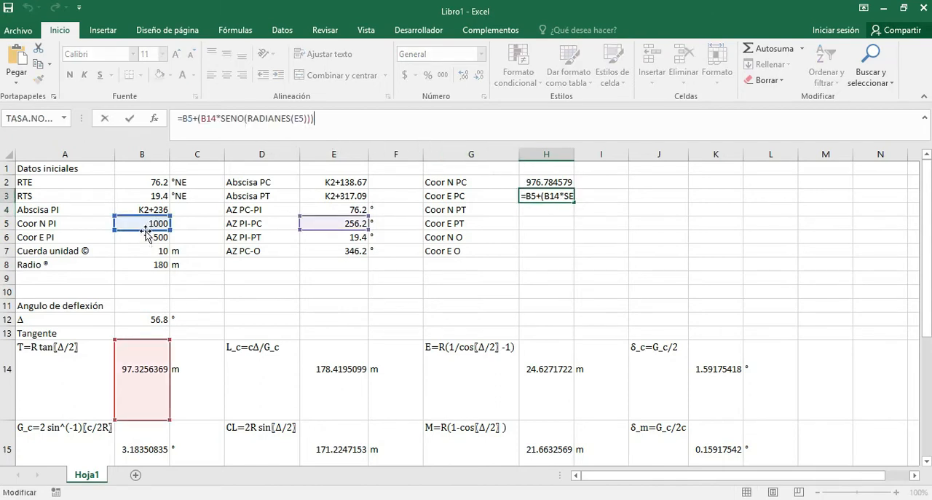
pyautogui.moveTo(147, 230); pyautogui.dragTo(150, 236)
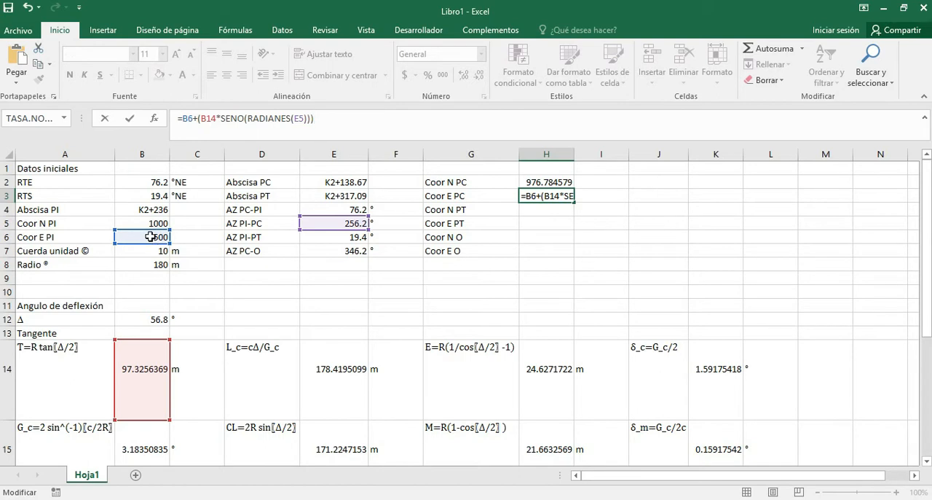
pyautogui.press('Return')
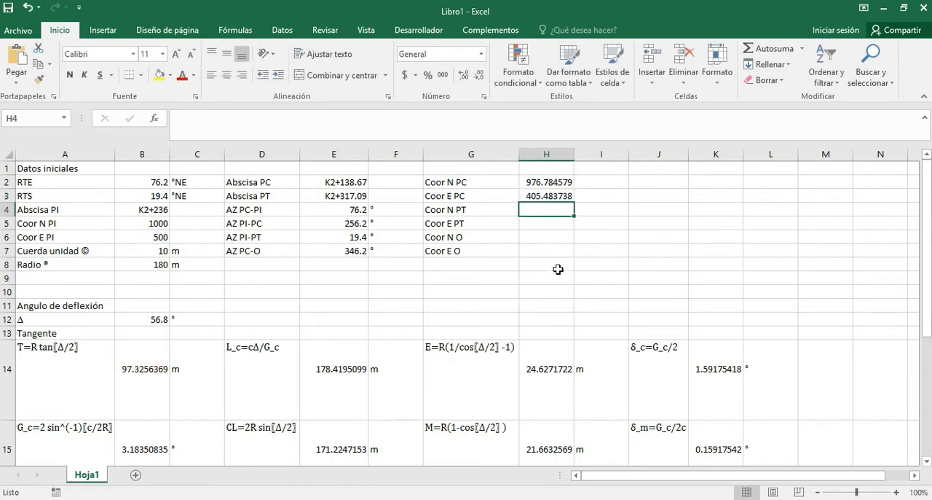
# Switch to AutoCAD and compare the curve arc's start coordinates with the PC coordinates calculated in Excel.
pyautogui.hotkey('alt', 'Tab')
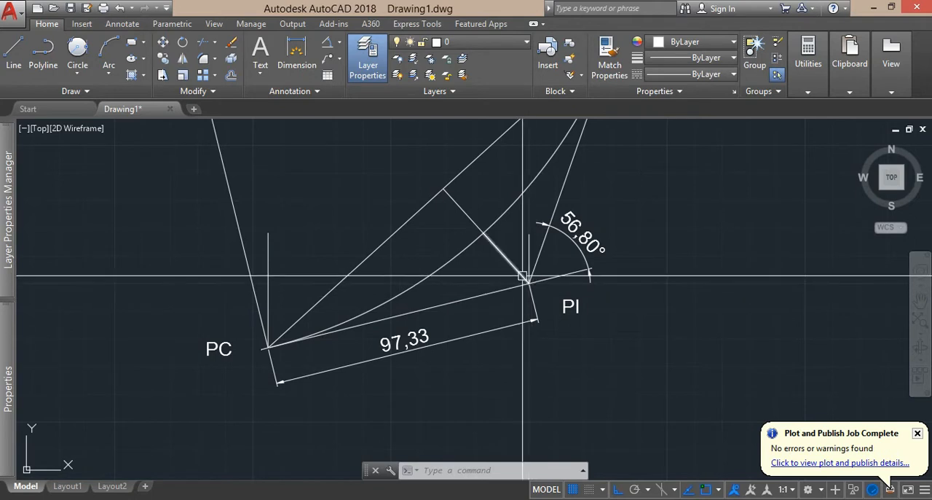
pyautogui.click(525, 276)
pyautogui.moveTo(8, 386)
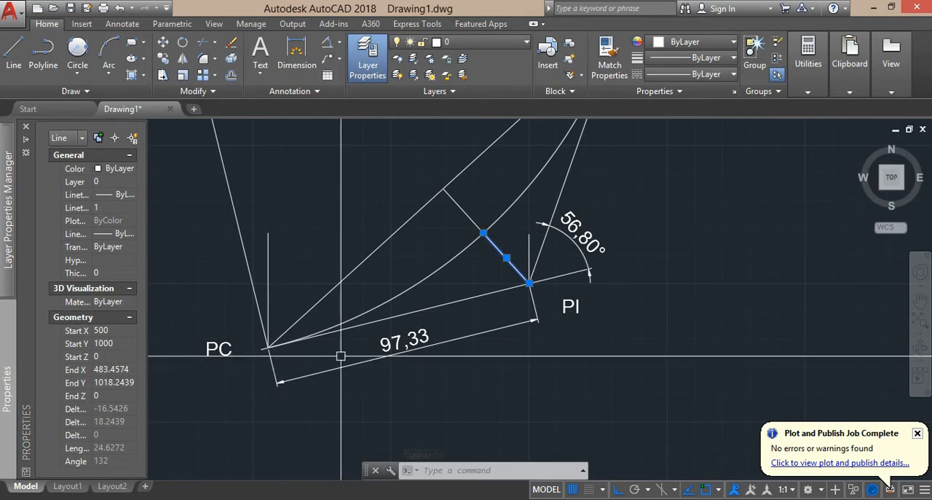
pyautogui.press('Escape')
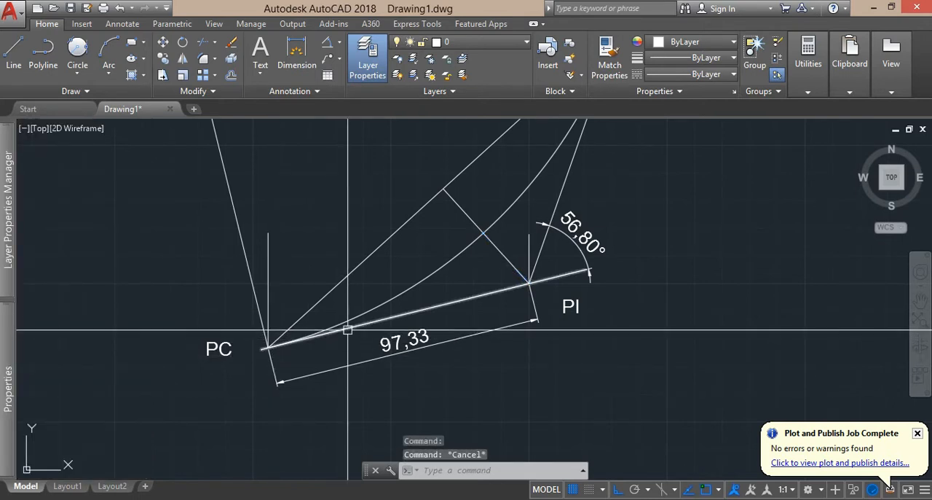
pyautogui.click(347, 328)
pyautogui.press('Escape')
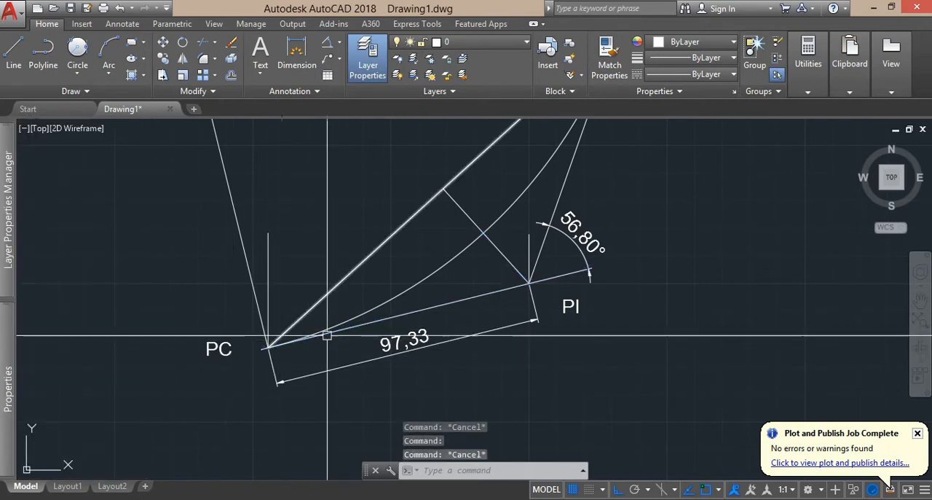
pyautogui.click(342, 325)
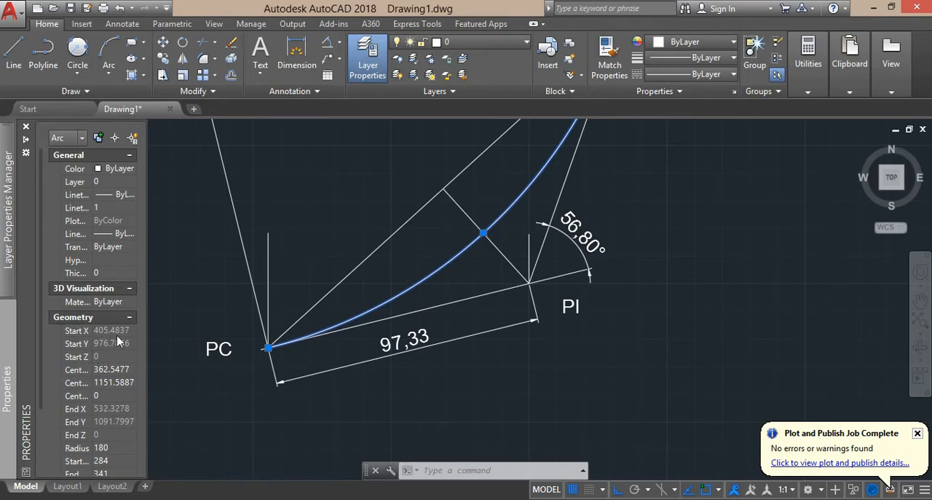
pyautogui.hotkey('alt', 'Tab')
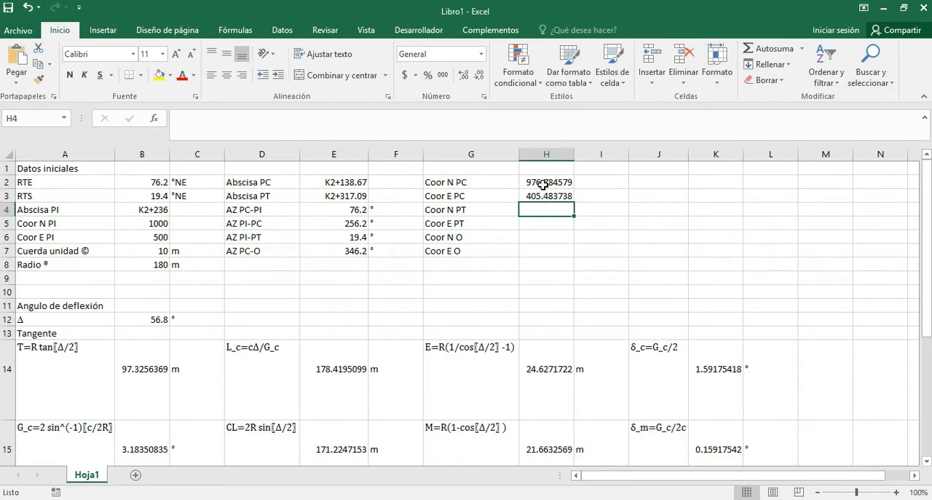
pyautogui.hotkey('alt', 'Tab')
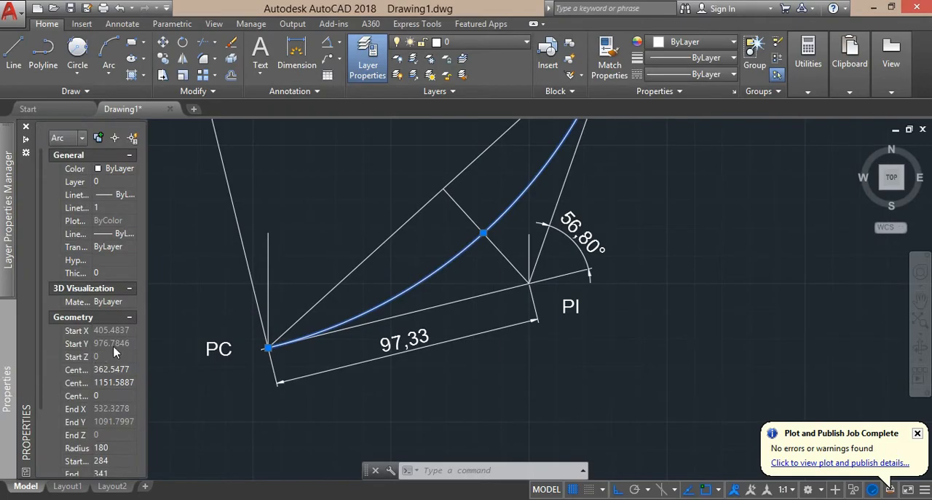
# Switch to Excel and copy the H2 formula text into H4 for Coor N PT, changing the azimuth reference from E5 to E6.
pyautogui.hotkey('alt', 'Tab')
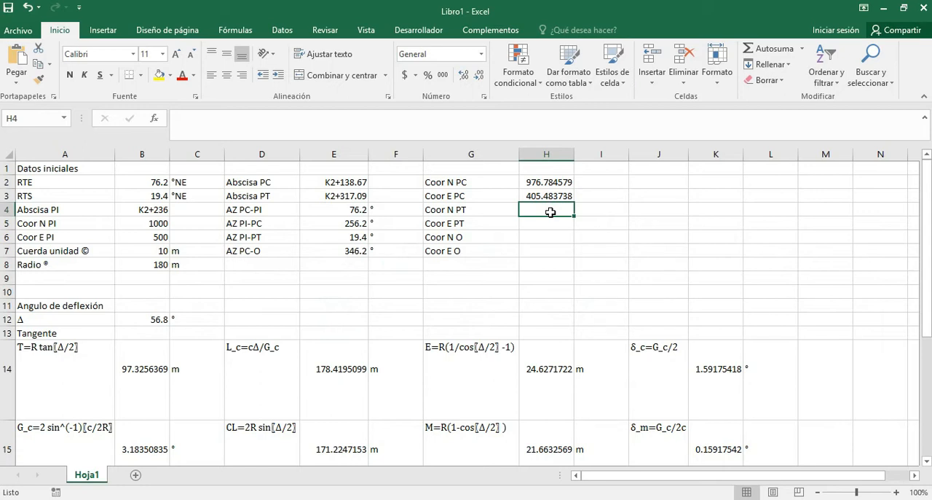
pyautogui.moveTo(532, 182); pyautogui.dragTo(532, 196)
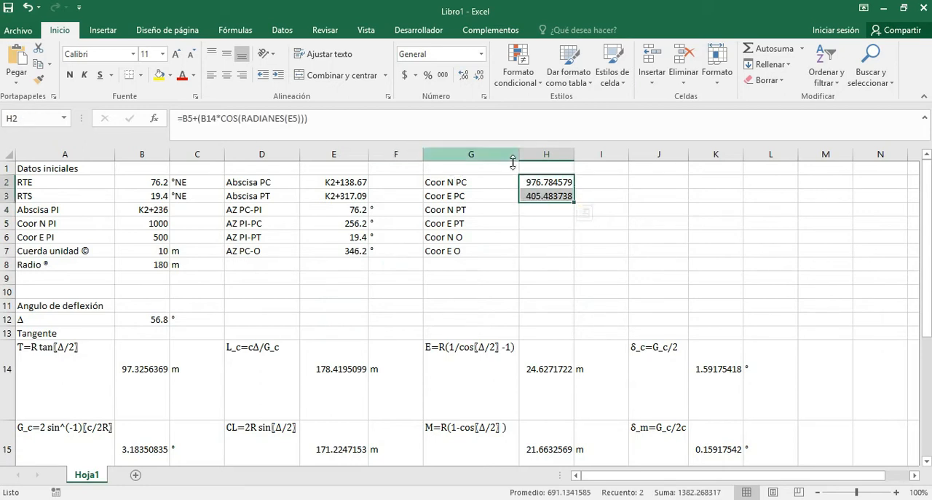
pyautogui.click(539, 179)
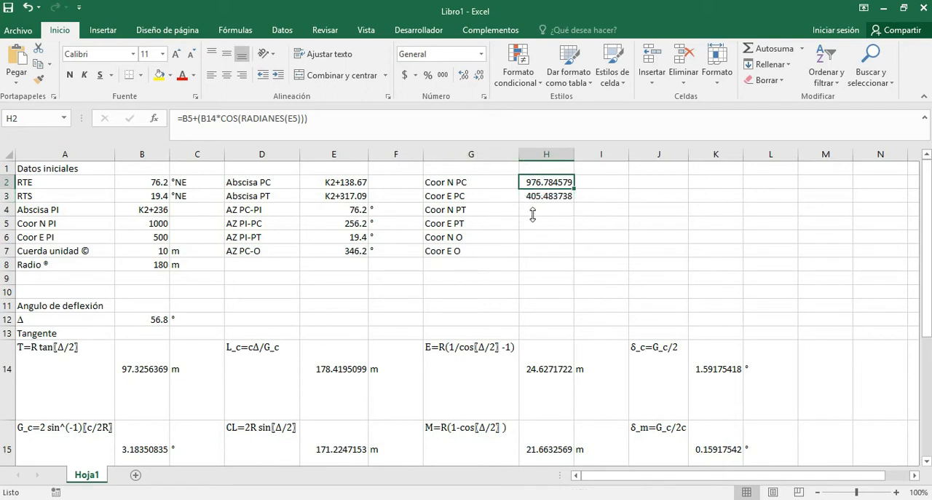
pyautogui.click(534, 213)
pyautogui.hotkey('ctrl', 'v')
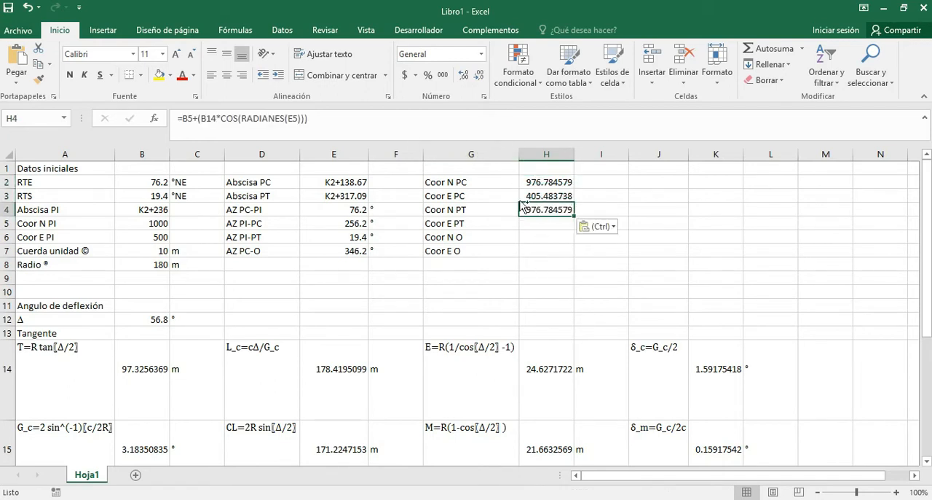
pyautogui.click(409, 123)
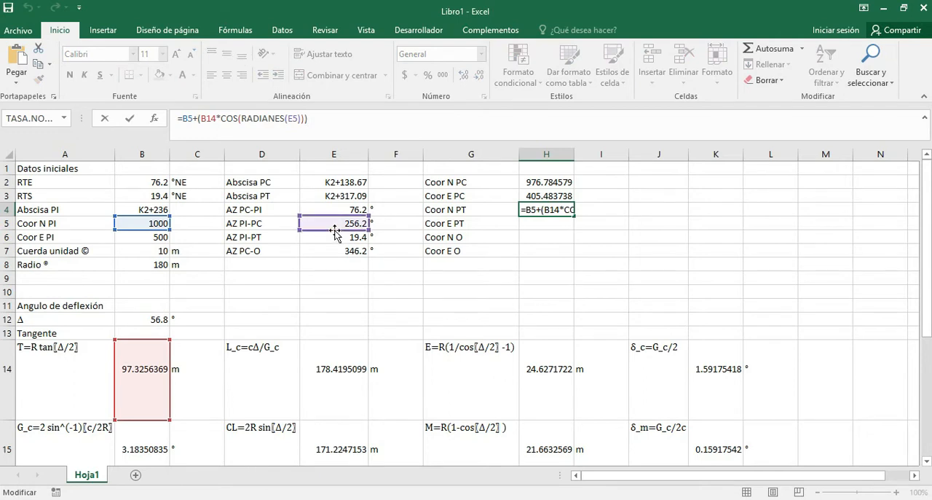
pyautogui.moveTo(336, 235); pyautogui.dragTo(337, 249)
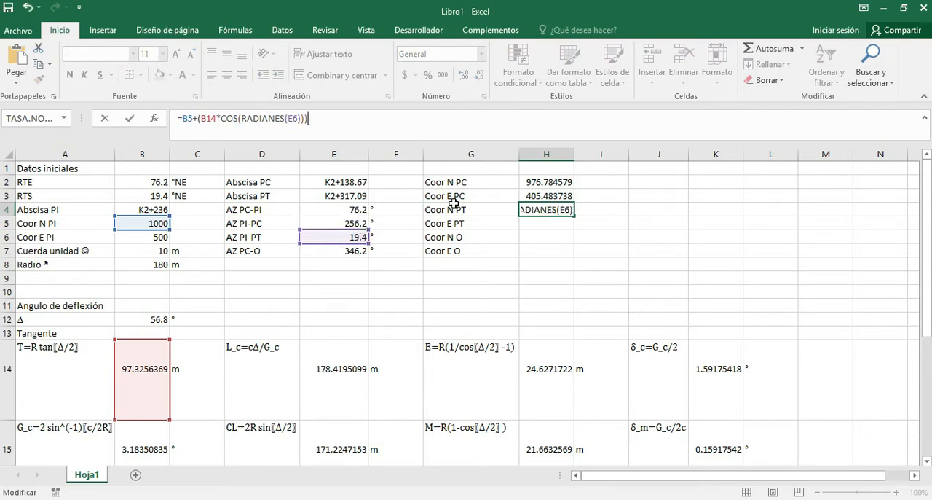
pyautogui.press('Return')
# Copy the H3 formula text into H5 for Coor E PT, changing the azimuth reference from E5 to E6.
pyautogui.press('Up')
pyautogui.press('Up')
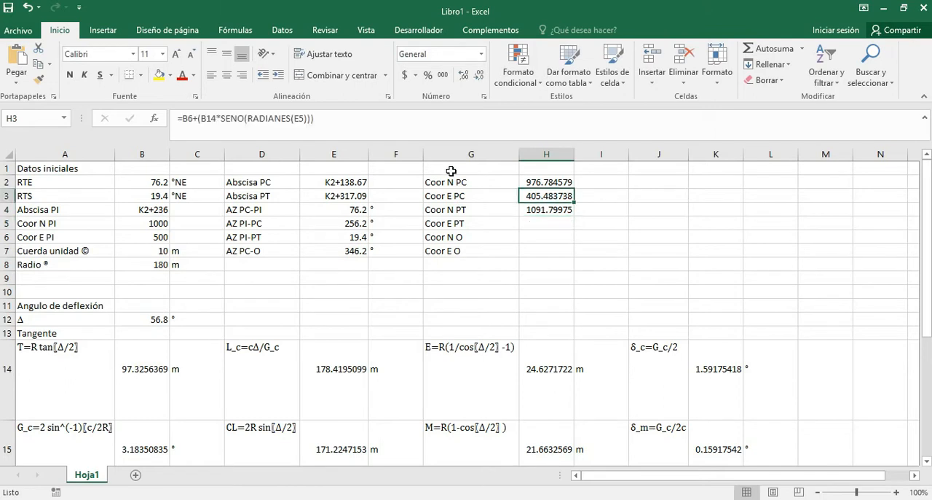
pyautogui.moveTo(340, 118); pyautogui.dragTo(174, 113)
pyautogui.hotkey('ctrl', 'c')
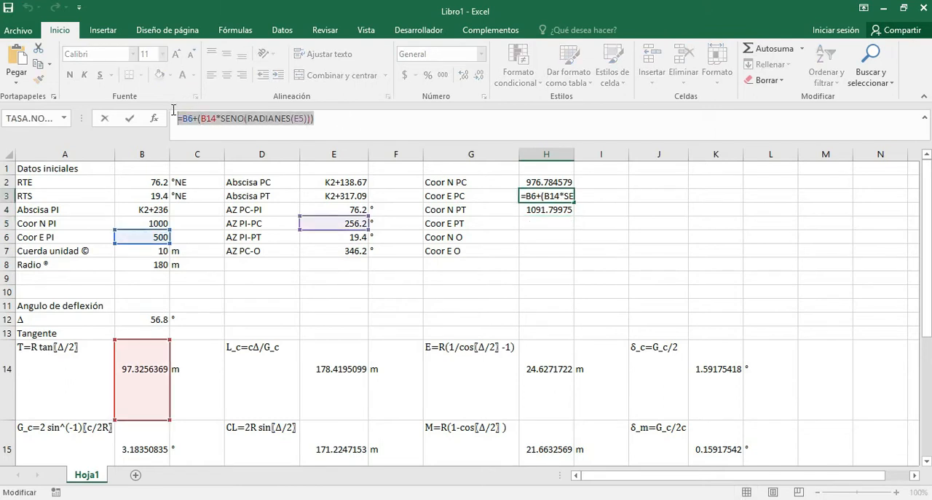
pyautogui.press('Return')
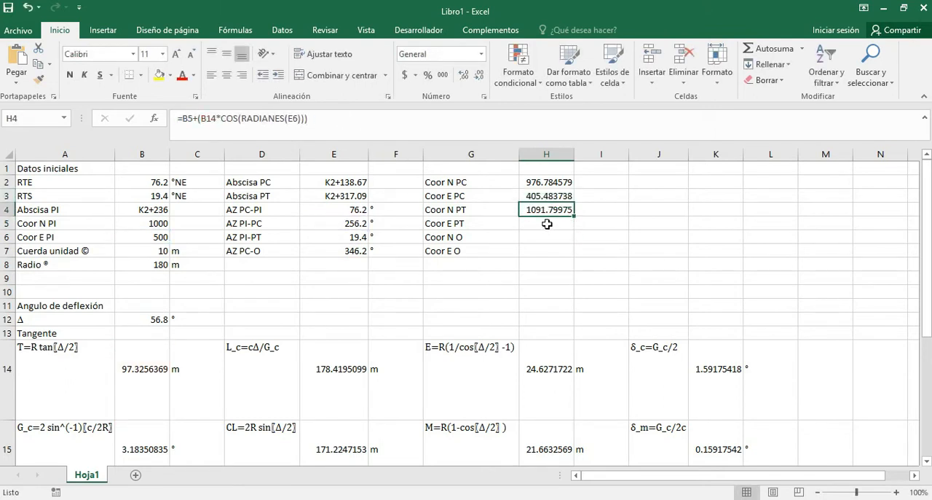
pyautogui.click(547, 223)
pyautogui.hotkey('ctrl', 'v')
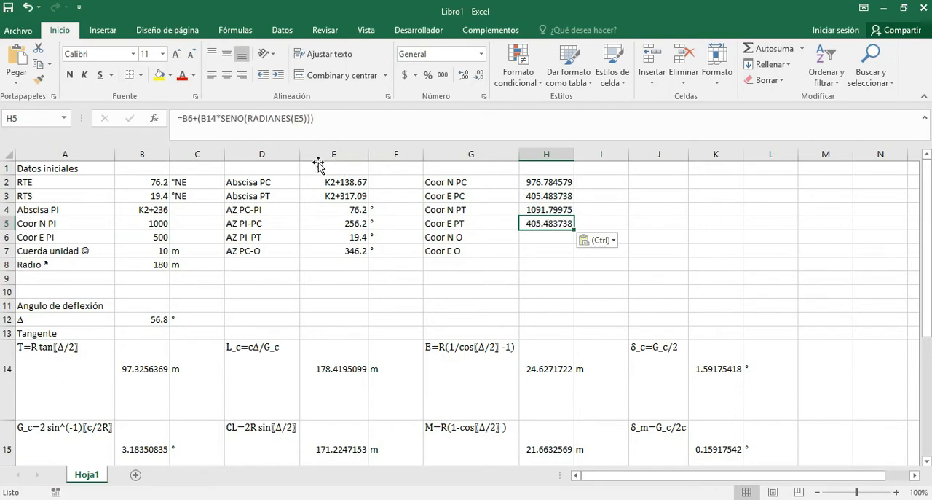
pyautogui.click(389, 124)
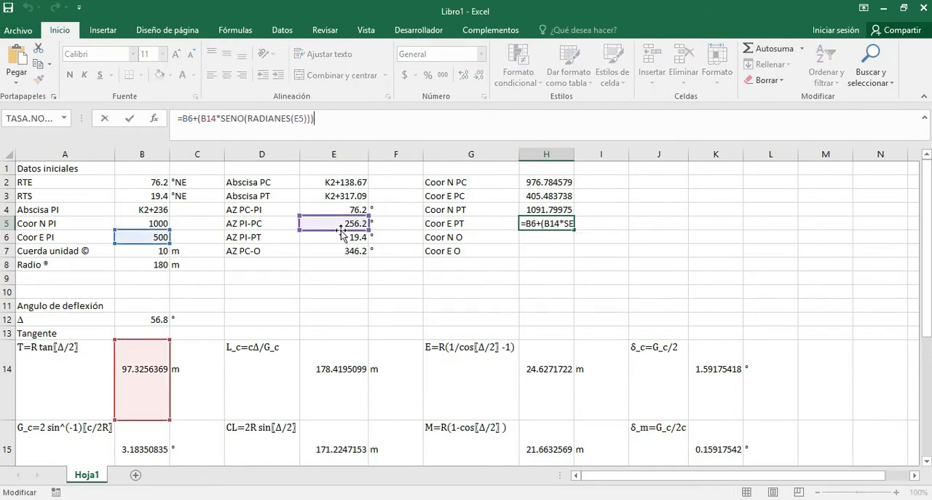
pyautogui.moveTo(339, 237); pyautogui.dragTo(339, 250)
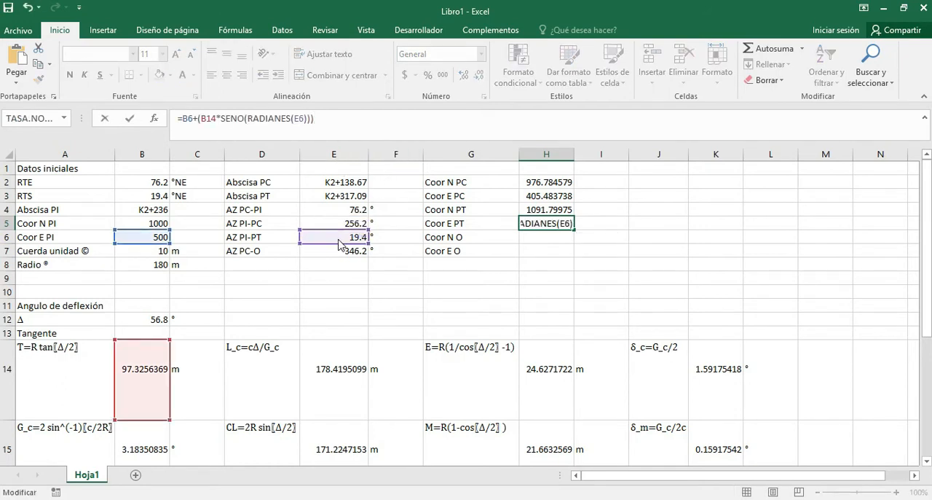
pyautogui.press('Return')
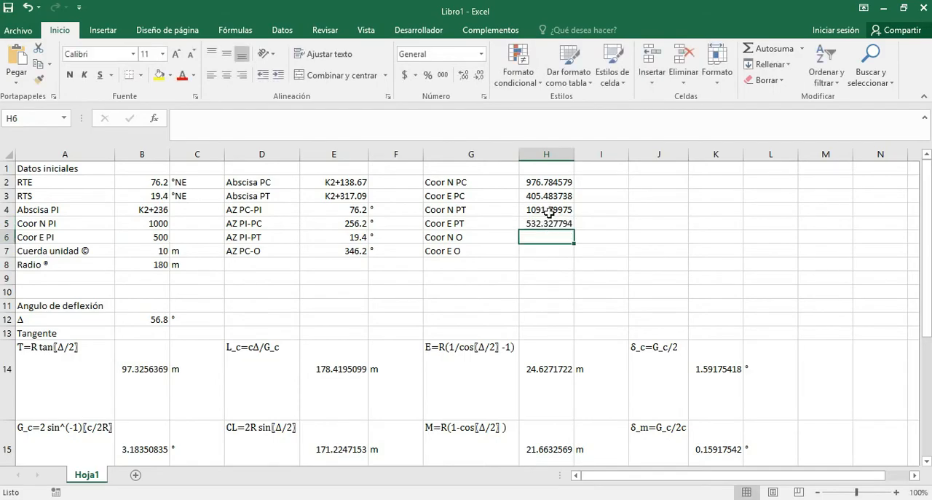
# Switch to AutoCAD, compare the curve arc's end coordinates with the PT coordinates calculated in Excel, and return to the worksheet.
pyautogui.hotkey('alt', 'Tab')
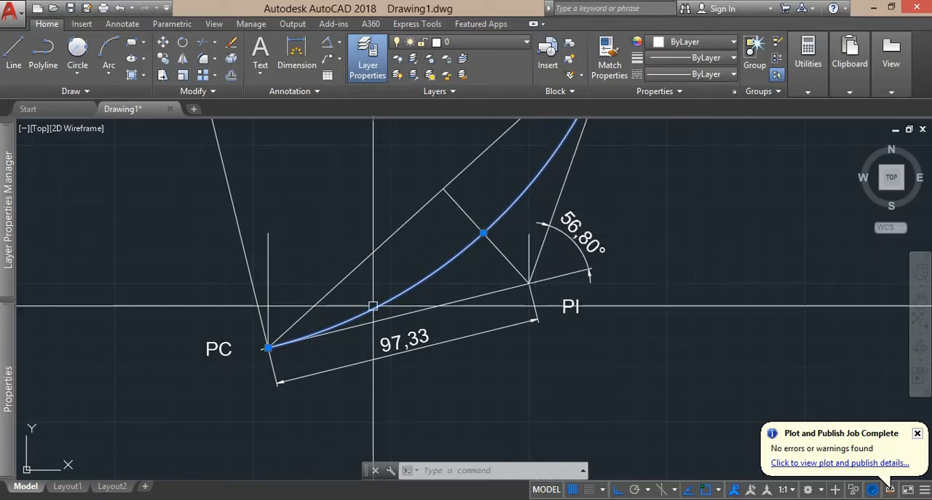
pyautogui.moveTo(8, 408)
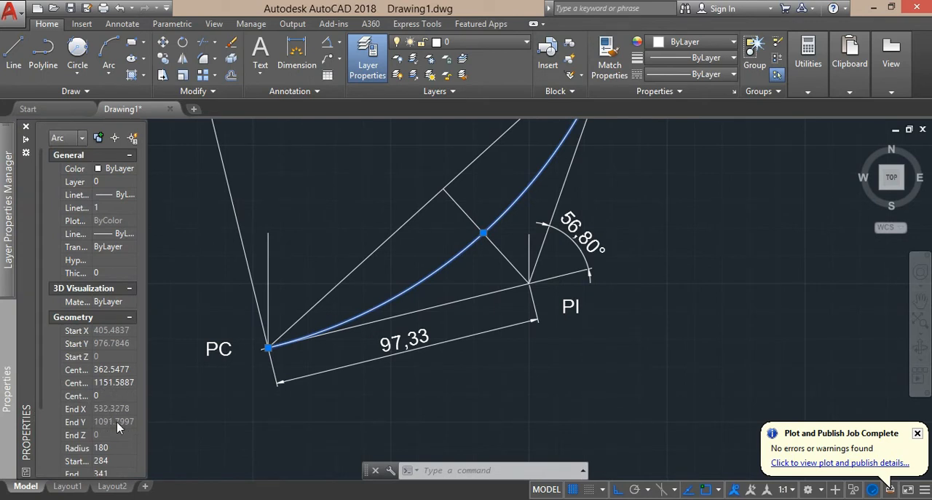
pyautogui.hotkey('alt', 'Tab')
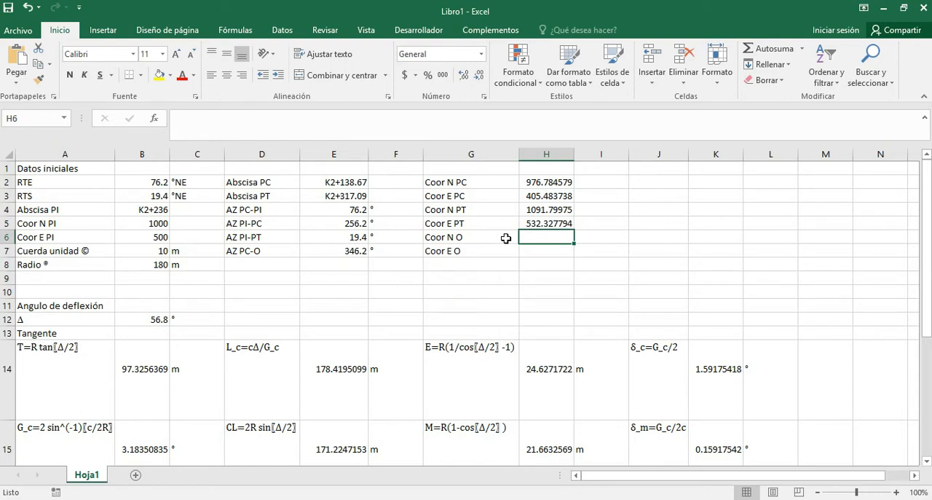
# Enter the Coor N O formula =H2+(B8*COS(RADIANES(E7))) in H6.
pyautogui.write('=')
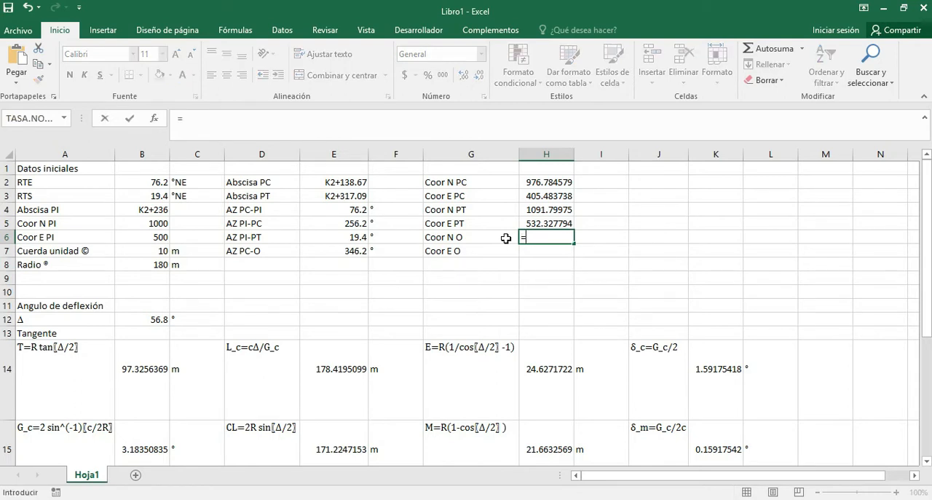
pyautogui.click(551, 183)
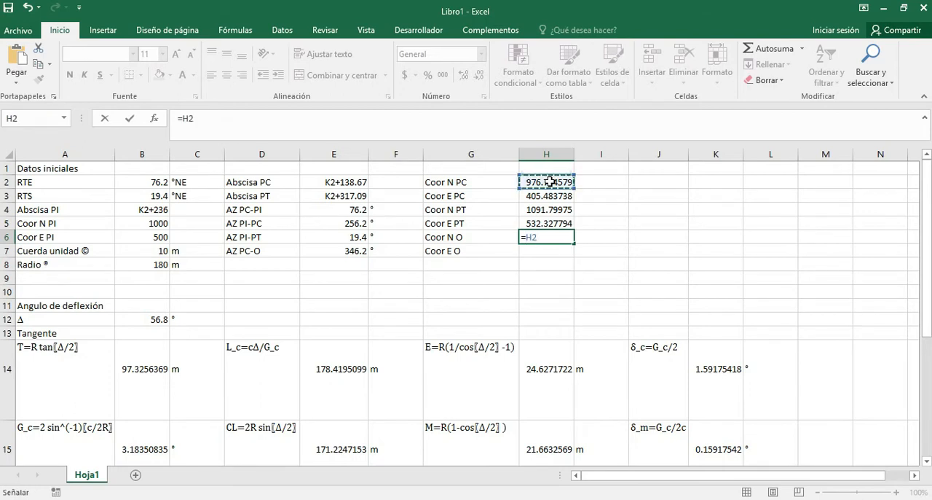
pyautogui.write('+(')
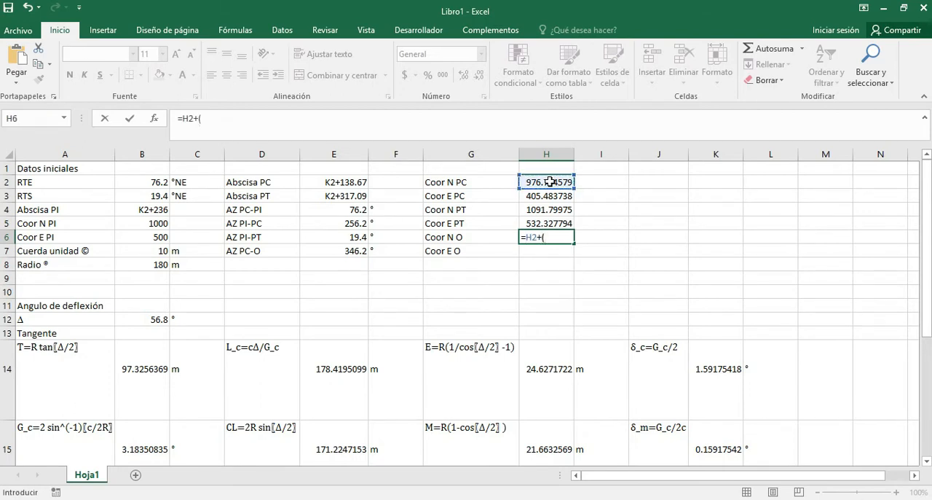
pyautogui.click(153, 264)
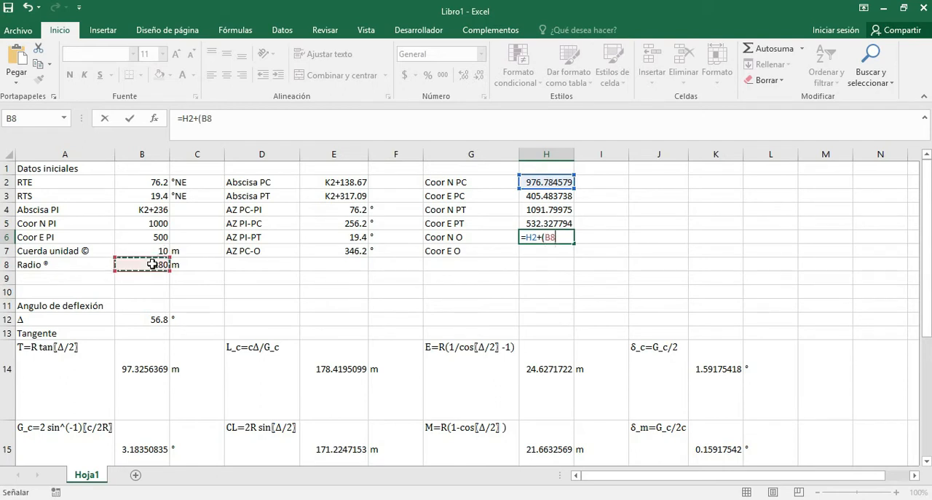
pyautogui.write('*COS(')
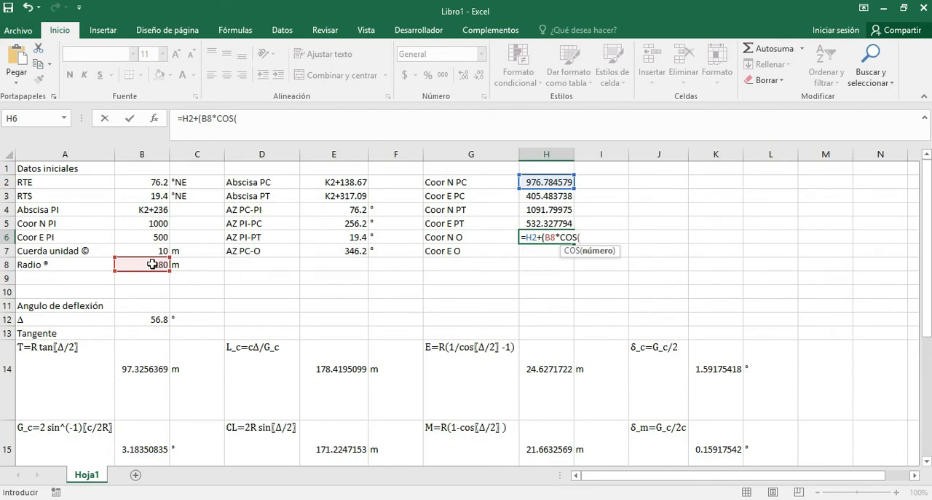
pyautogui.write('RA')
pyautogui.press('Tab')
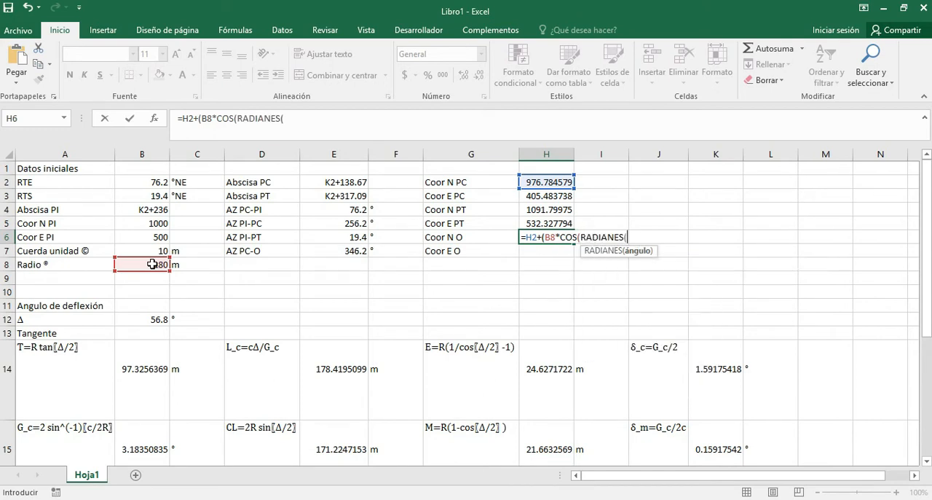
pyautogui.click(340, 251)
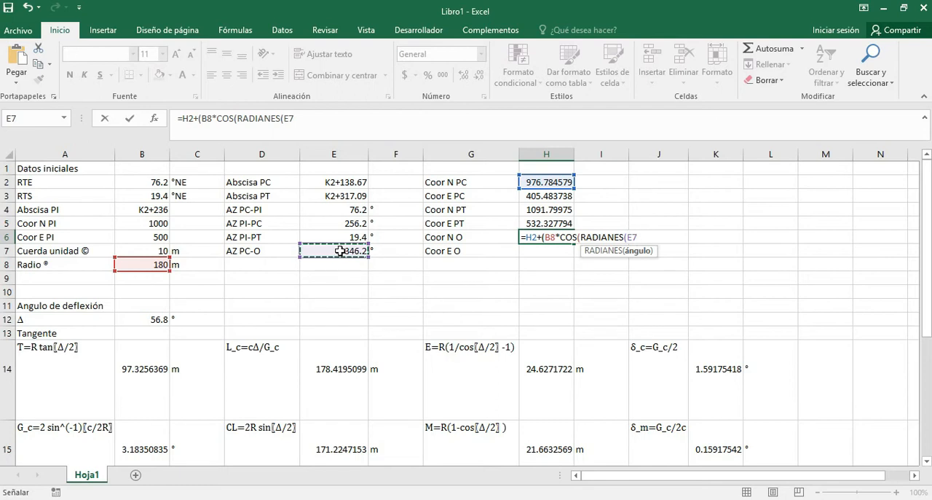
pyautogui.press('Return')
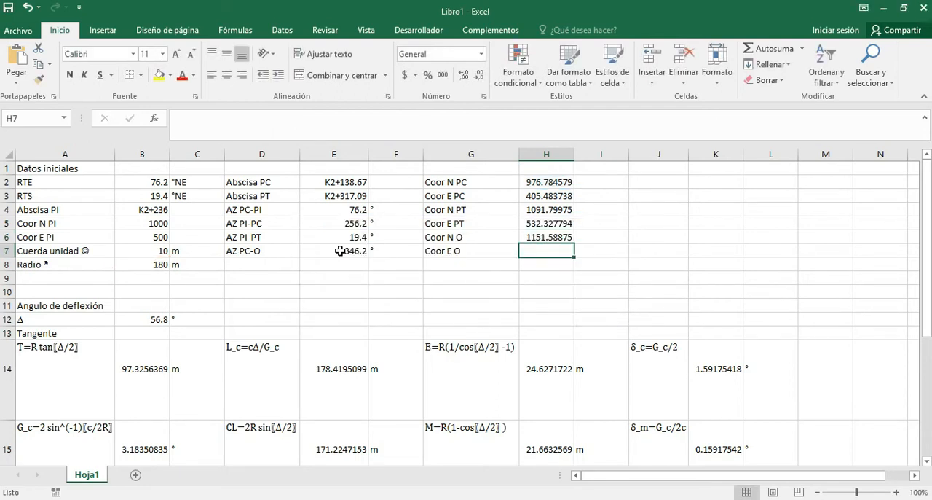
# Copy the H6 formula text into H7 for Coor E O, changing the PC coordinate reference from H2 to H3.
pyautogui.press('Up')
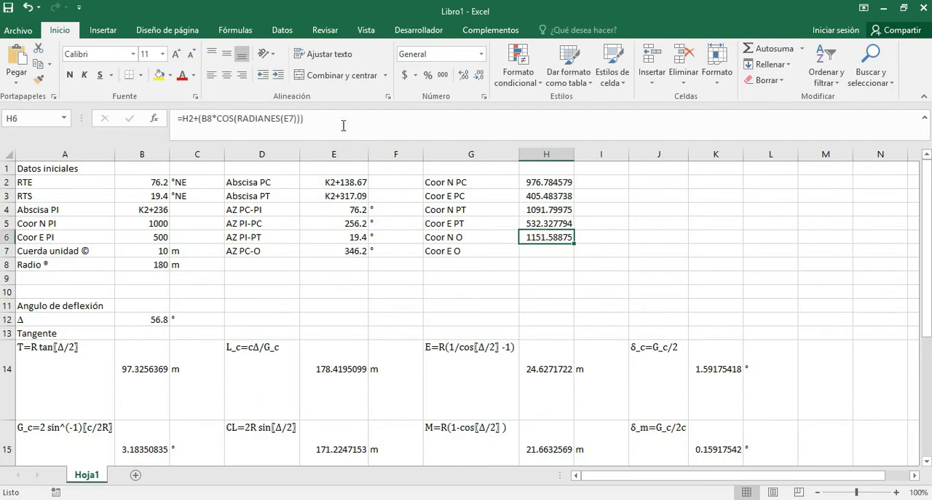
pyautogui.moveTo(344, 124); pyautogui.dragTo(155, 121)
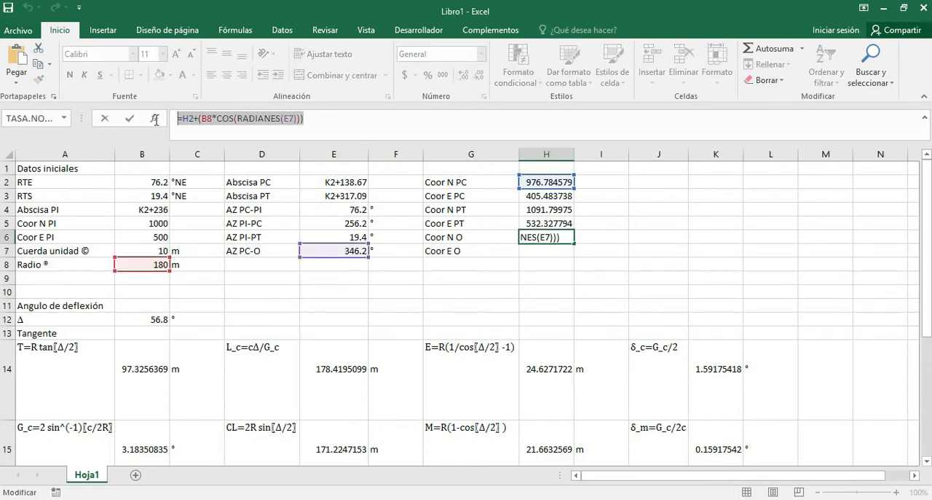
pyautogui.hotkey('ctrl', 'c')
pyautogui.press('Return')
pyautogui.hotkey('ctrl', 'v')
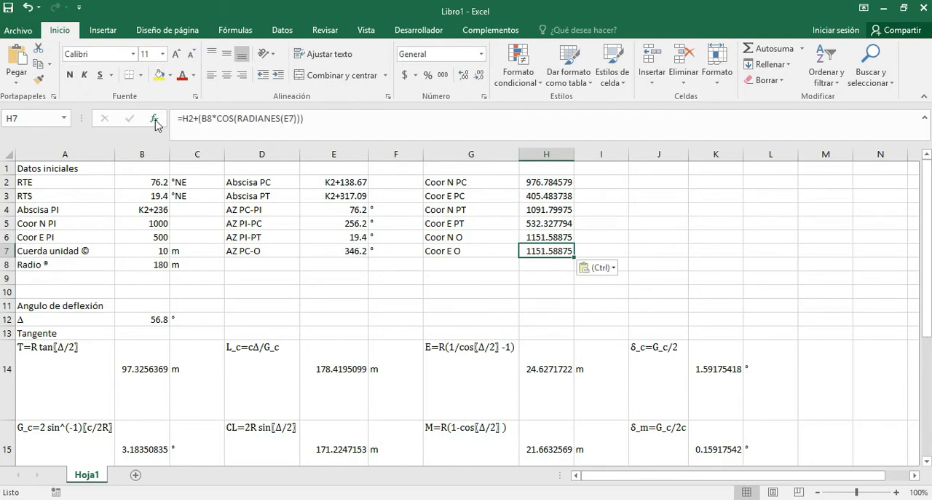
pyautogui.click(214, 128)
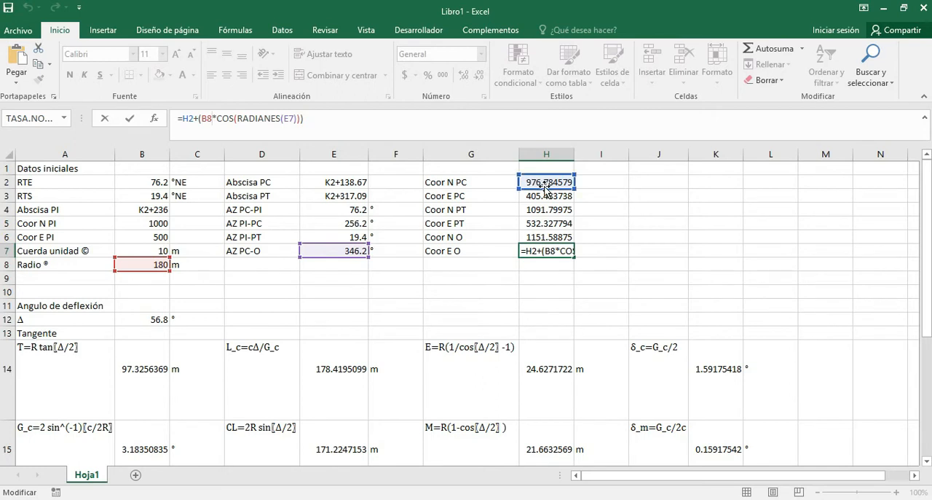
pyautogui.moveTo(546, 190); pyautogui.dragTo(547, 196)
pyautogui.press('Return')
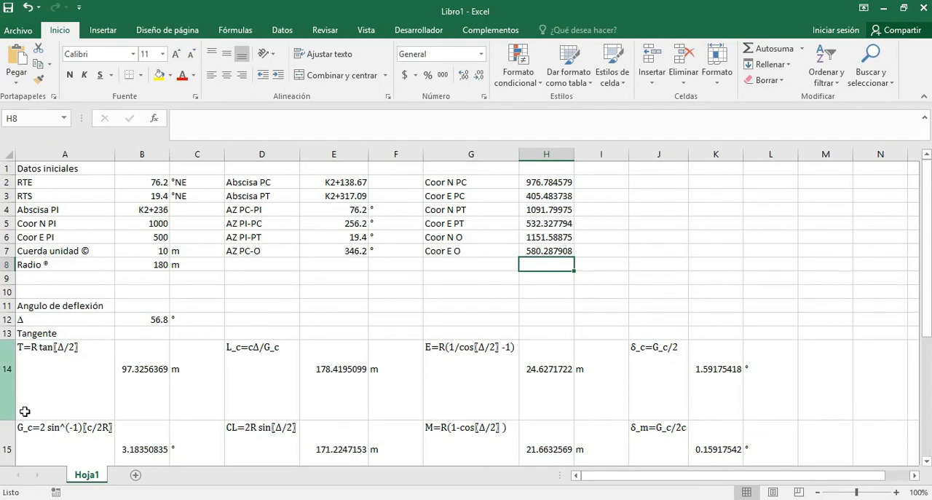
# Switch to AutoCAD, compare the centre-to-PC line's start coordinates with the centre coordinates calculated in Excel, and return to the worksheet.
pyautogui.hotkey('alt', 'Tab')
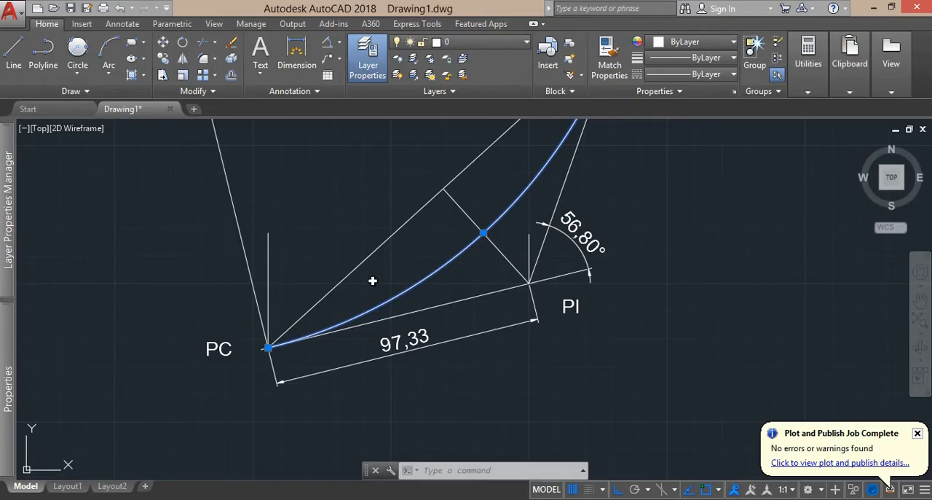
pyautogui.click(247, 254)
pyautogui.press('Escape')
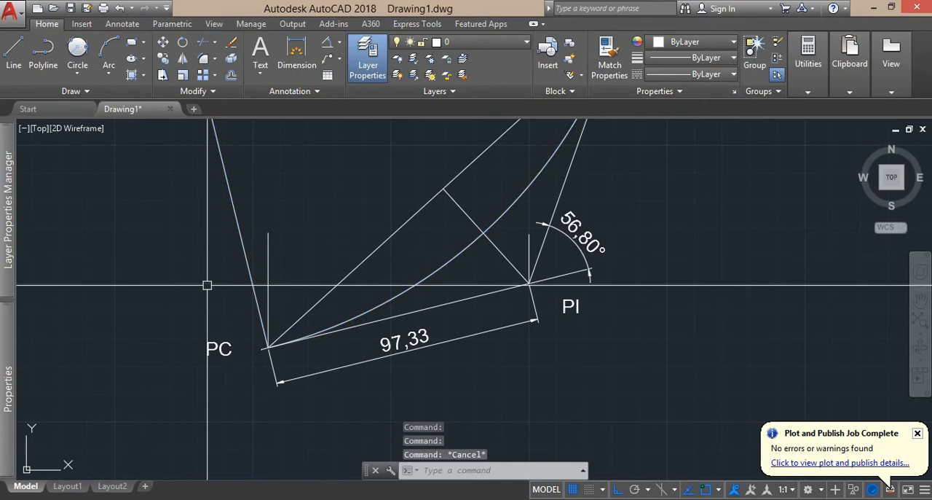
pyautogui.click(250, 271)
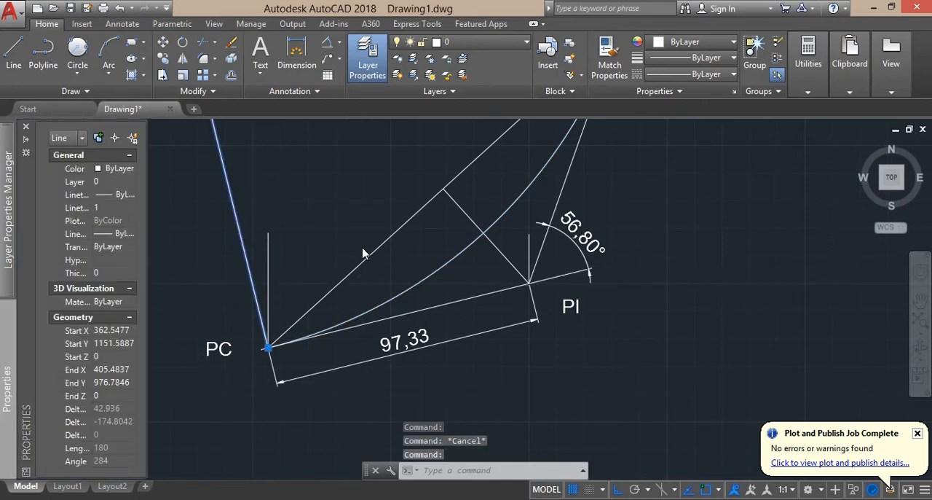
pyautogui.scroll(-3, 218, 272)
pyautogui.moveTo(229, 220); pyautogui.dragTo(296, 336)
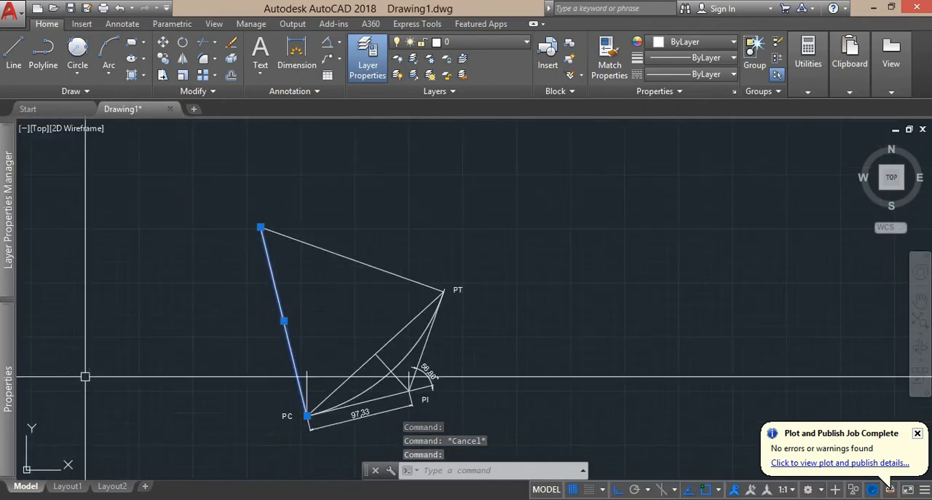
pyautogui.moveTo(11, 411)
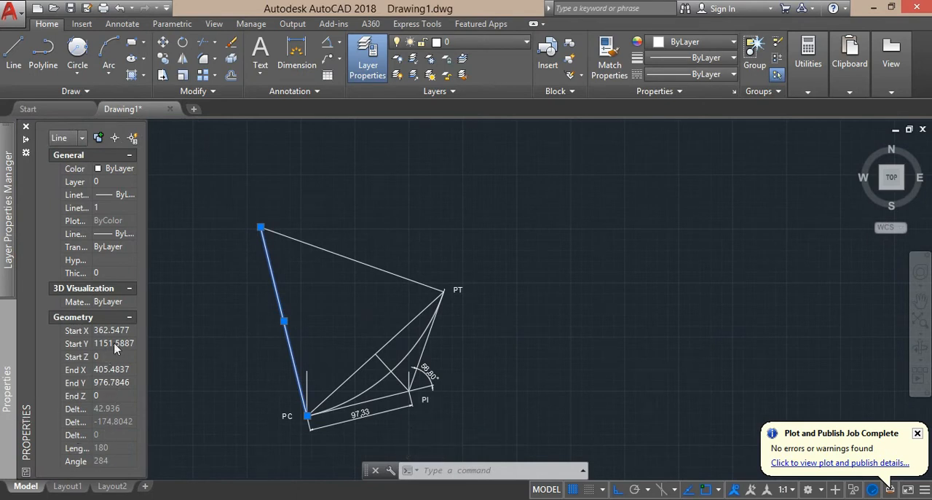
pyautogui.hotkey('alt', 'Tab')
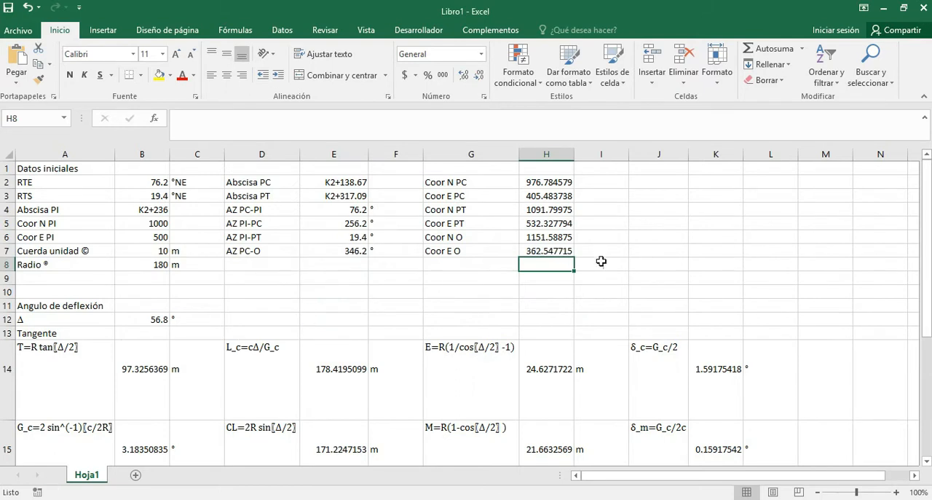
# Recheck the Coor E O result in H7 against the selected line's start coordinates in AutoCAD, and return to the Excel worksheet.
pyautogui.click(550, 252)
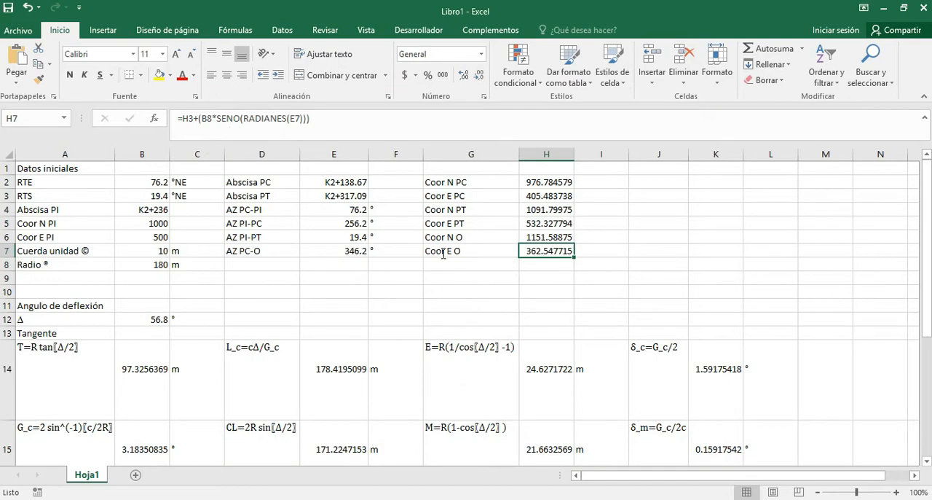
pyautogui.press('Down')
pyautogui.hotkey('alt', 'Tab')
pyautogui.hotkey('alt', 'Tab')
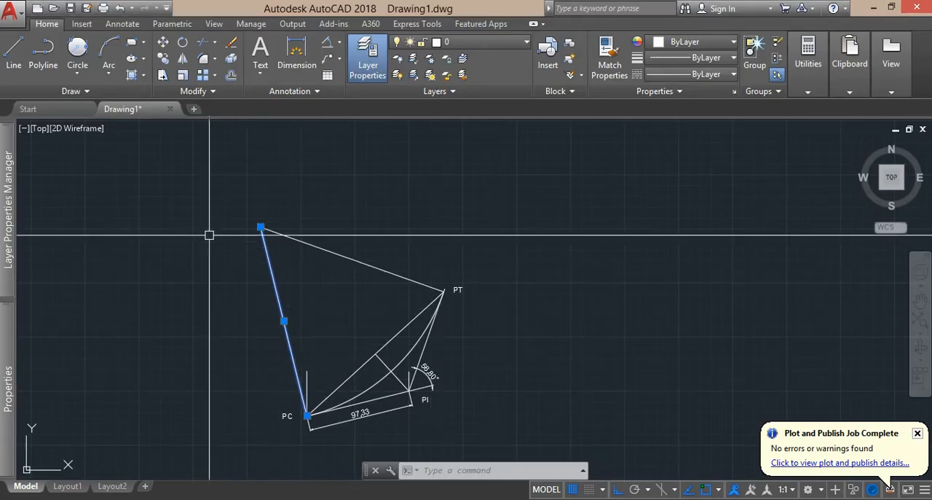
pyautogui.moveTo(8, 321)
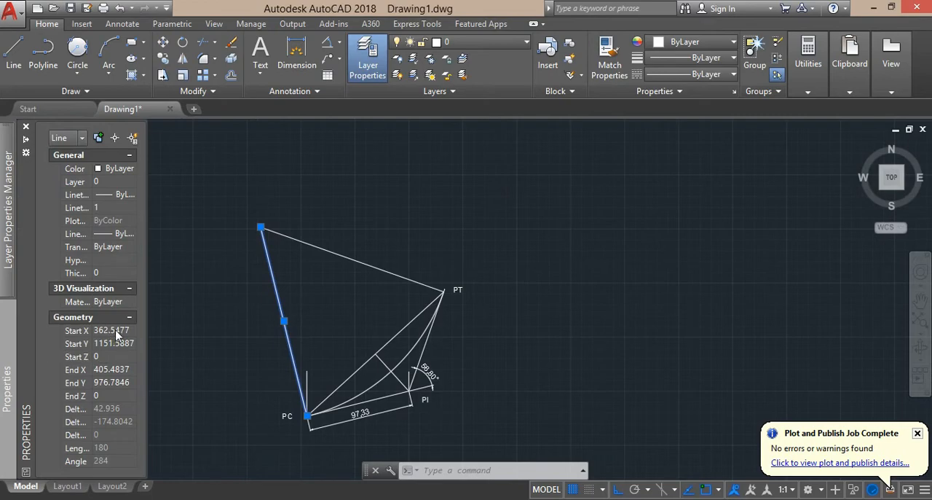
pyautogui.hotkey('alt', 'Tab')
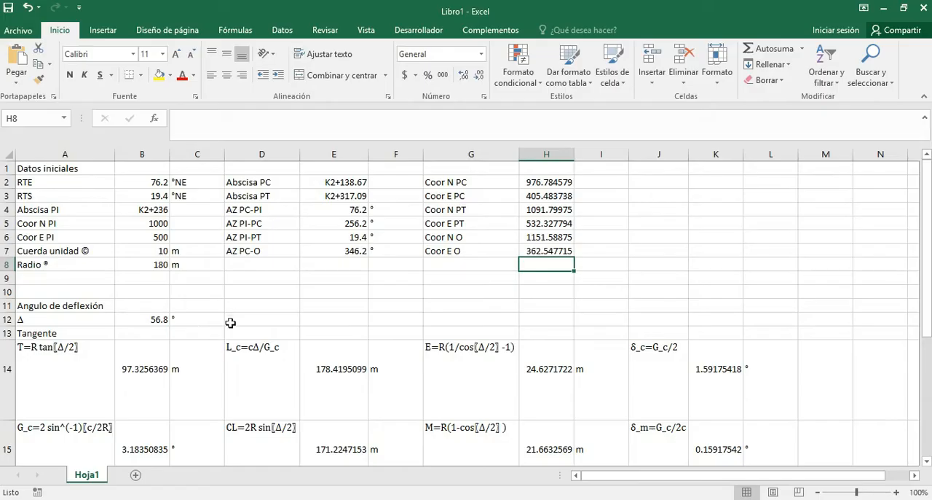
pyautogui.click(475, 239)
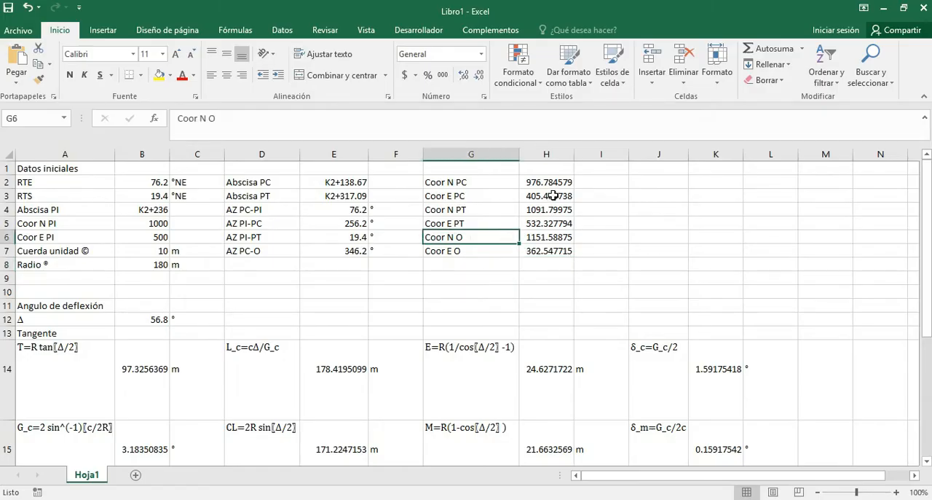
# Enter PC in A18 as the first entry under the Punto heading of the staking table.
pyautogui.scroll(-3, 451, 240)
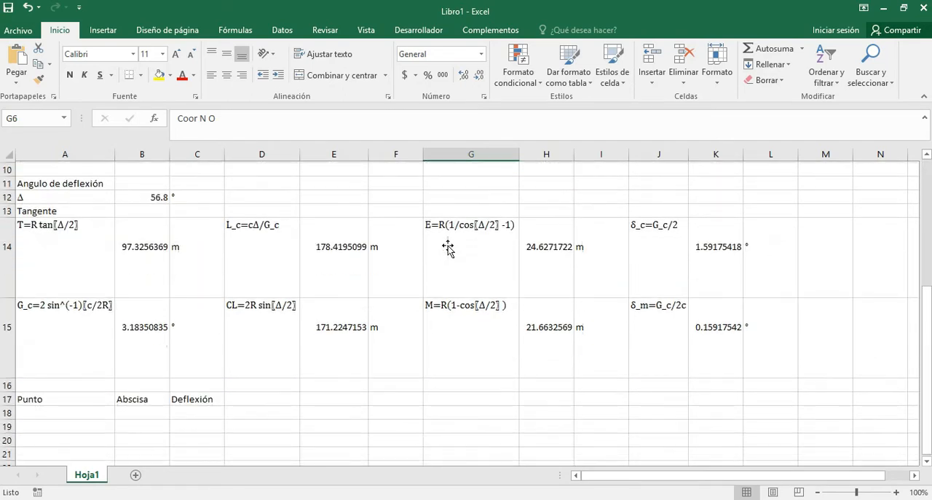
pyautogui.scroll(-4, 369, 245)
pyautogui.scroll(7, 368, 248)
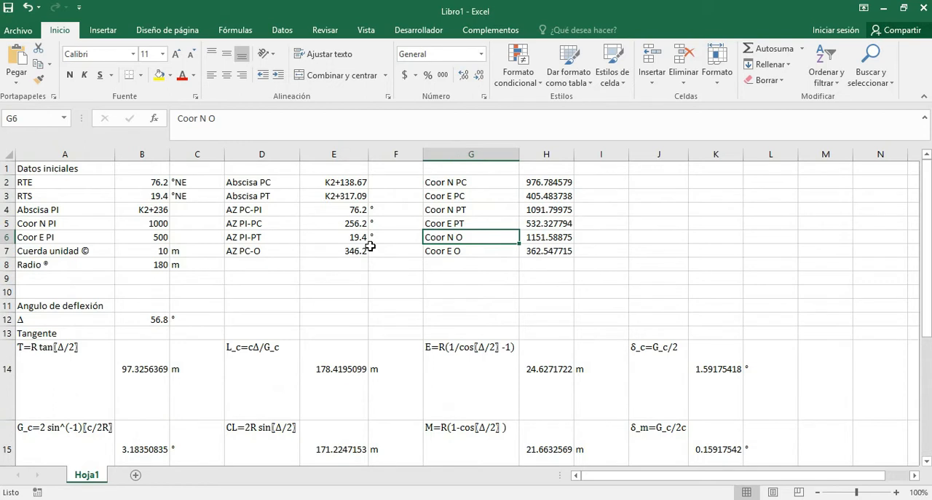
pyautogui.scroll(-4, 369, 246)
pyautogui.scroll(-1, 354, 248)
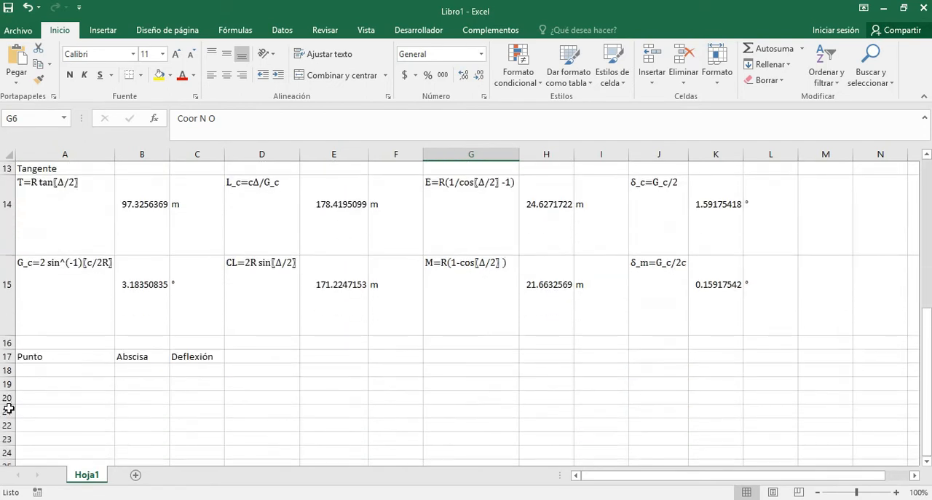
pyautogui.click(35, 373)
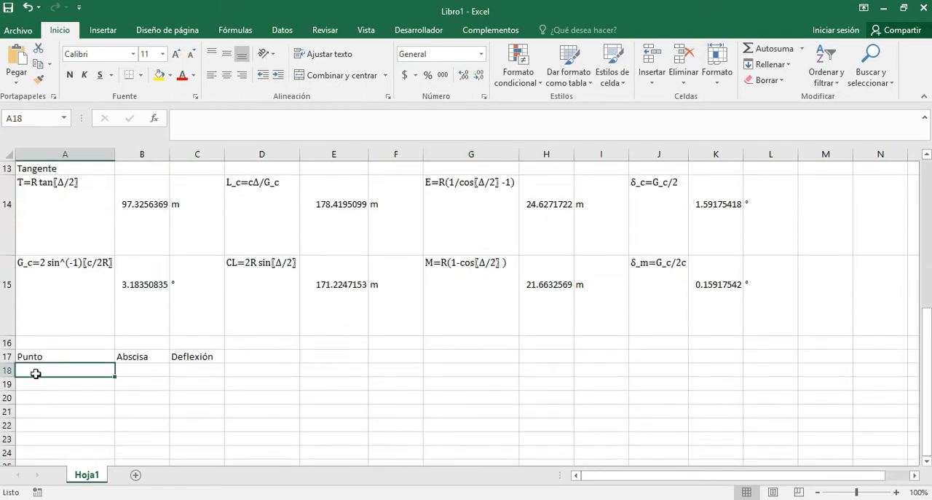
pyautogui.write('punto')
pyautogui.press('BackSpace')
pyautogui.press('BackSpace')
pyautogui.press('BackSpace')
pyautogui.press('BackSpace')
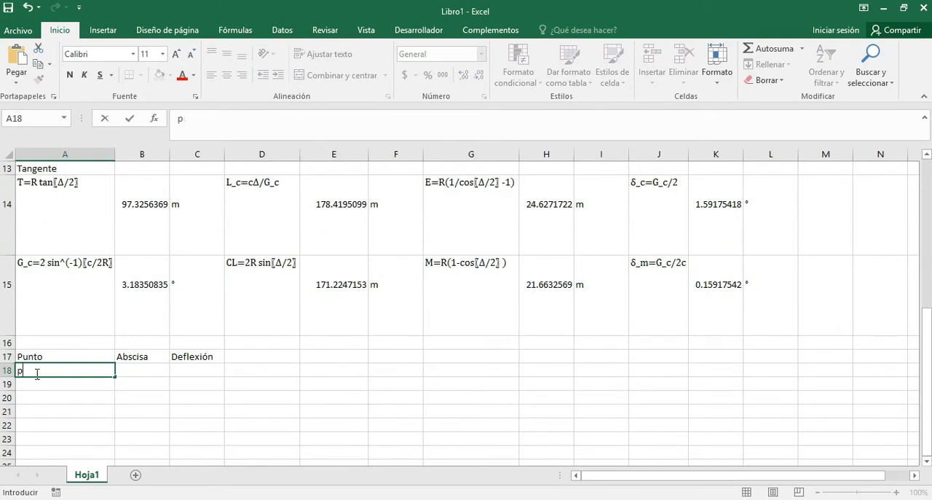
pyautogui.press('BackSpace')
pyautogui.press('BackSpace')
pyautogui.press('BackSpace')
pyautogui.write('PC')
pyautogui.press('Tab')
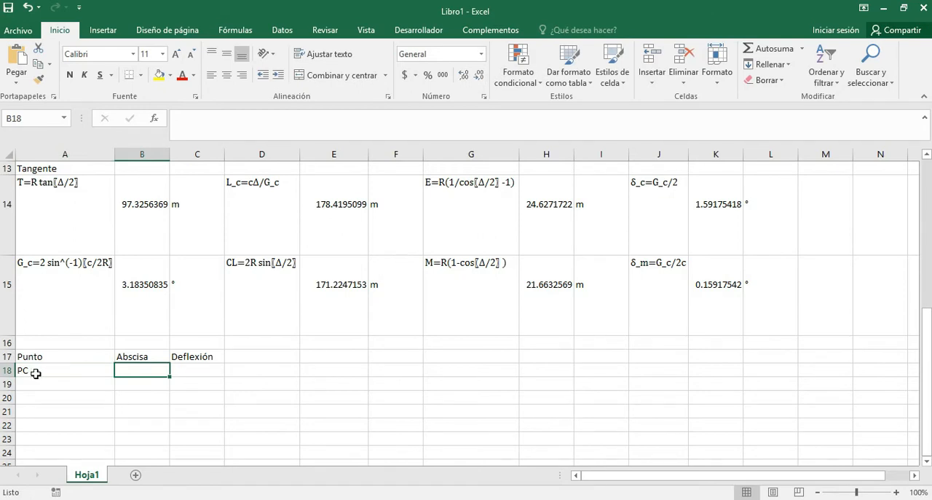
# Copy the Abscisa PC result from E2 into B18 as a value only, without its formula.
pyautogui.scroll(4, 433, 314)
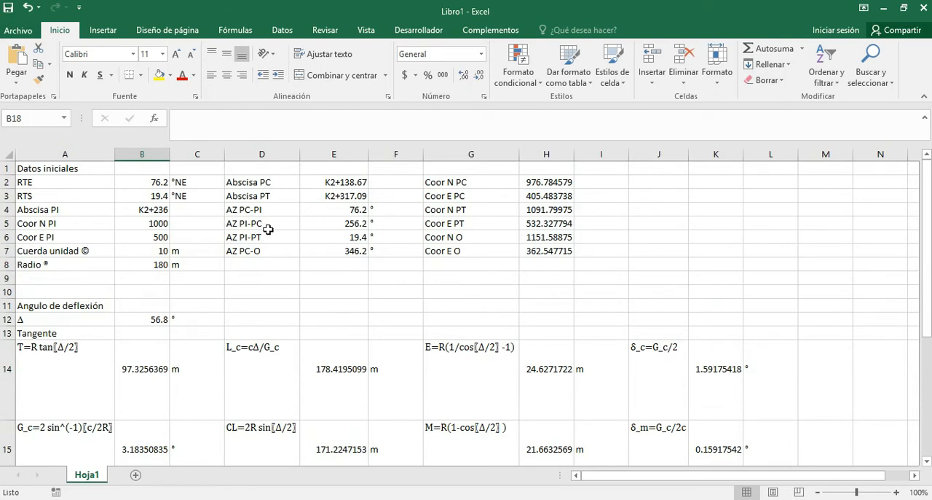
pyautogui.click(339, 183)
pyautogui.hotkey('ctrl', 'c')
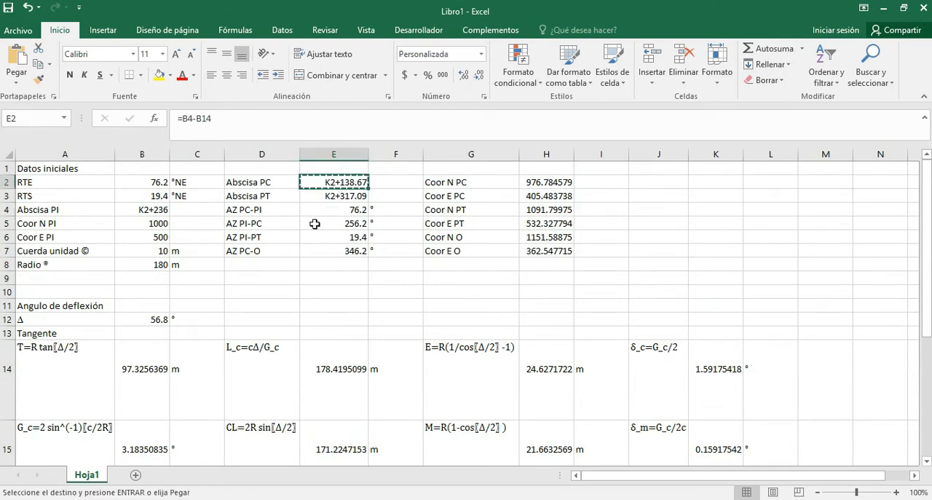
pyautogui.scroll(-7, 308, 237)
pyautogui.scroll(4, 221, 273)
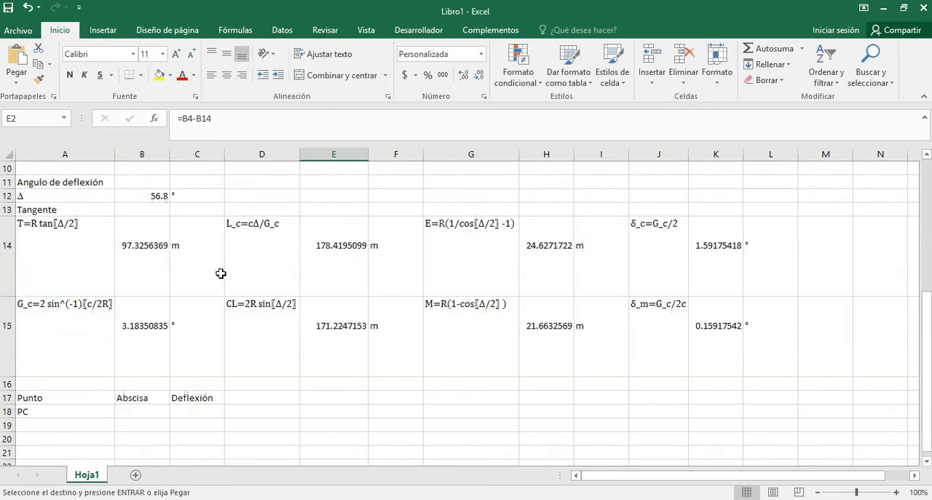
pyautogui.click(135, 413)
pyautogui.hotkey('ctrl', 'v')
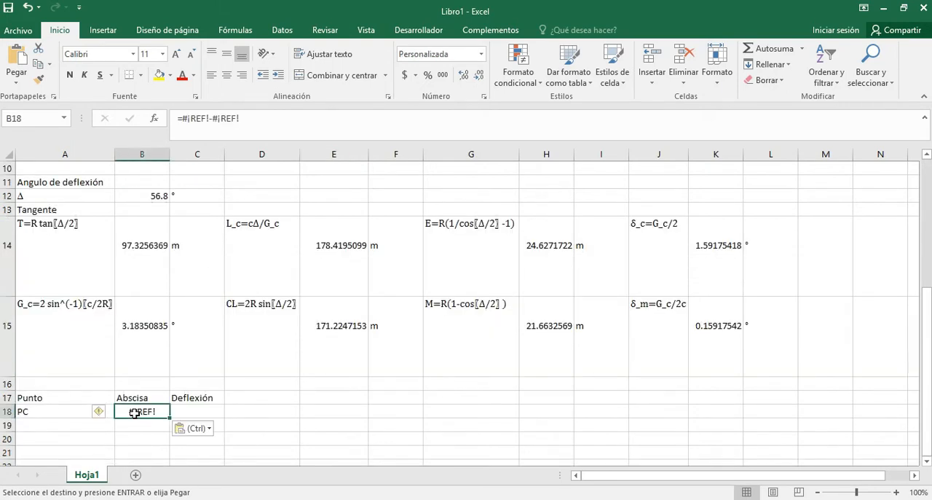
pyautogui.press('ctrl')
pyautogui.press('v')
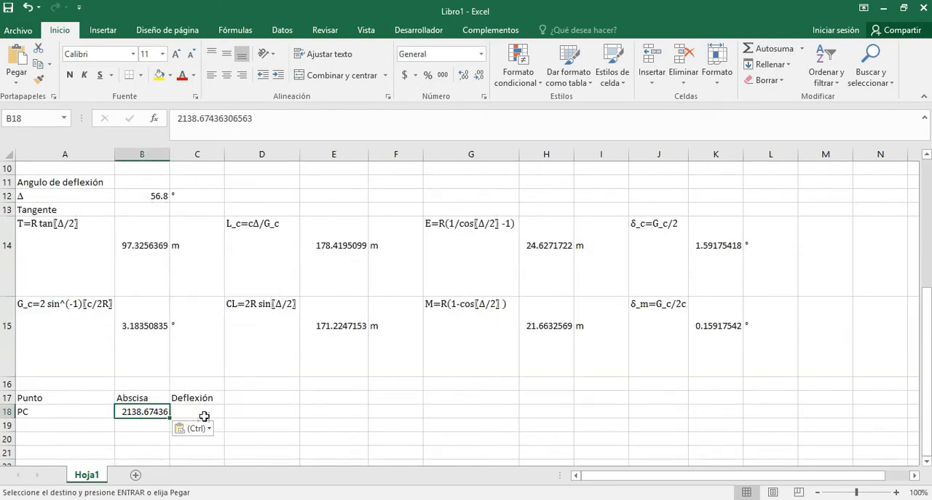
pyautogui.scroll(2, 214, 370)
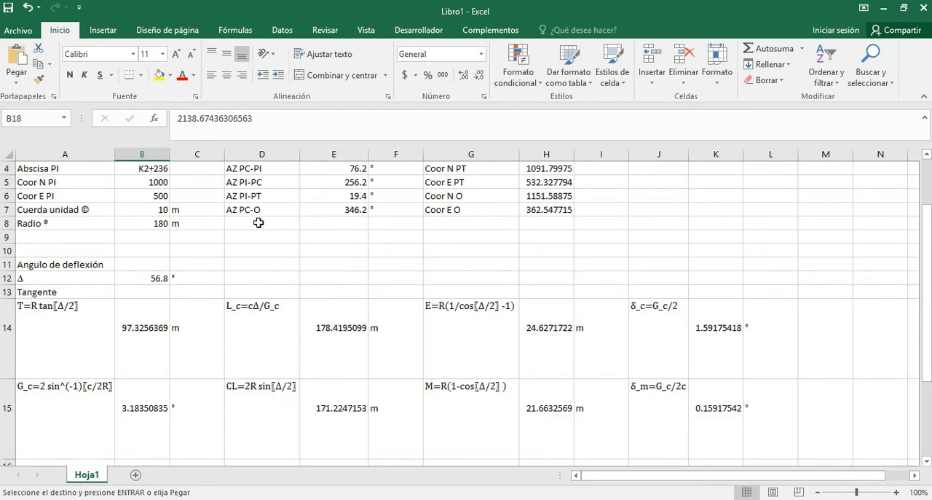
pyautogui.scroll(1, 343, 202)
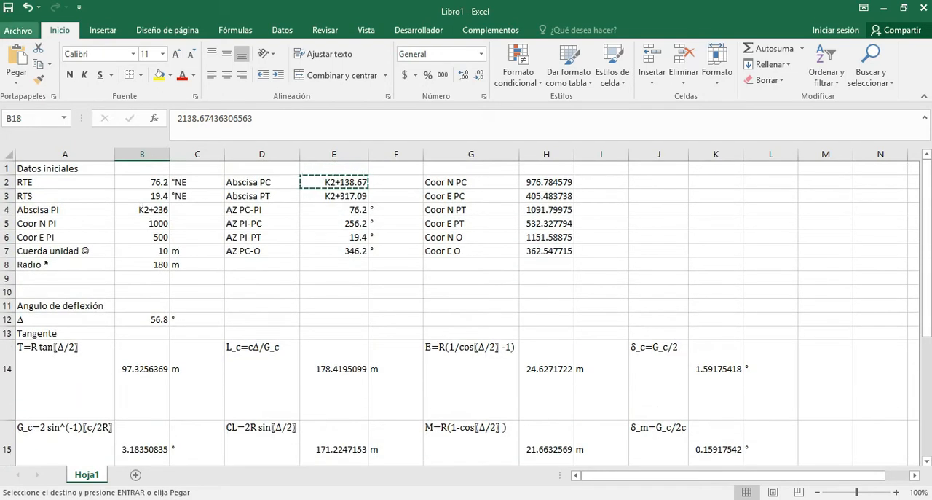
pyautogui.click(38, 80)
pyautogui.scroll(-4, 190, 390)
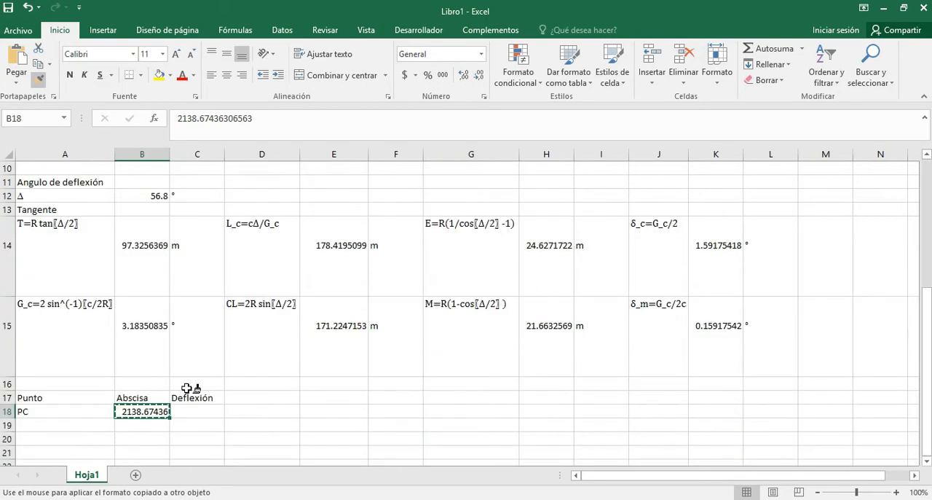
pyautogui.click(154, 374)
pyautogui.scroll(4, 177, 349)
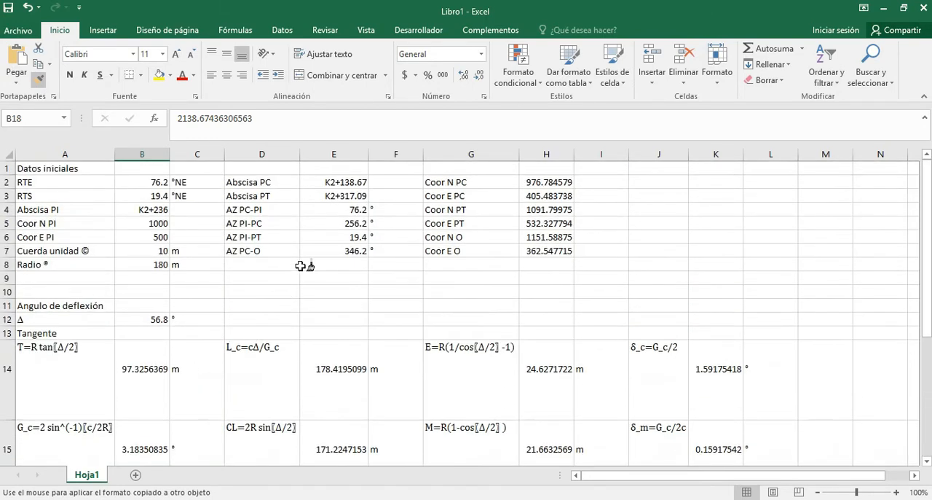
pyautogui.scroll(-5, 344, 197)
pyautogui.scroll(5, 313, 240)
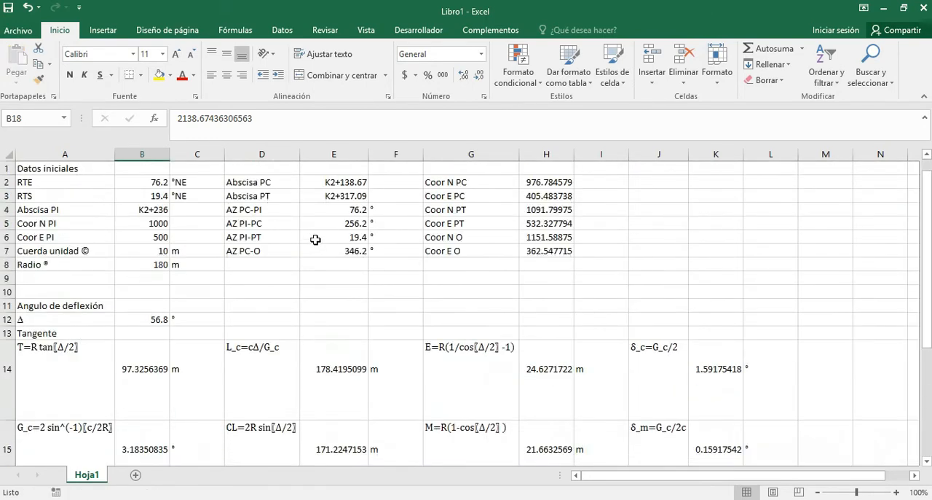
# Copy the custom station format of the Abscisa PC cell E2 onto B18.
pyautogui.click(337, 183)
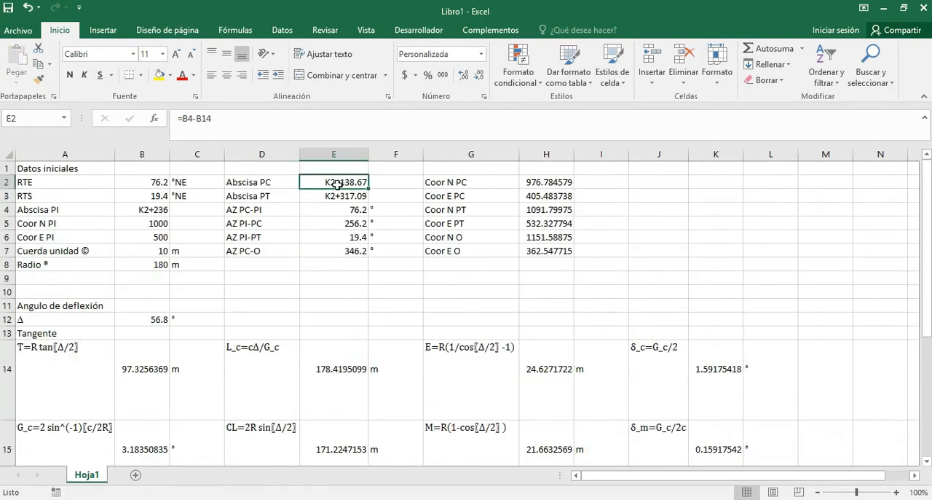
pyautogui.click(39, 79)
pyautogui.scroll(-4, 227, 333)
pyautogui.click(146, 370)
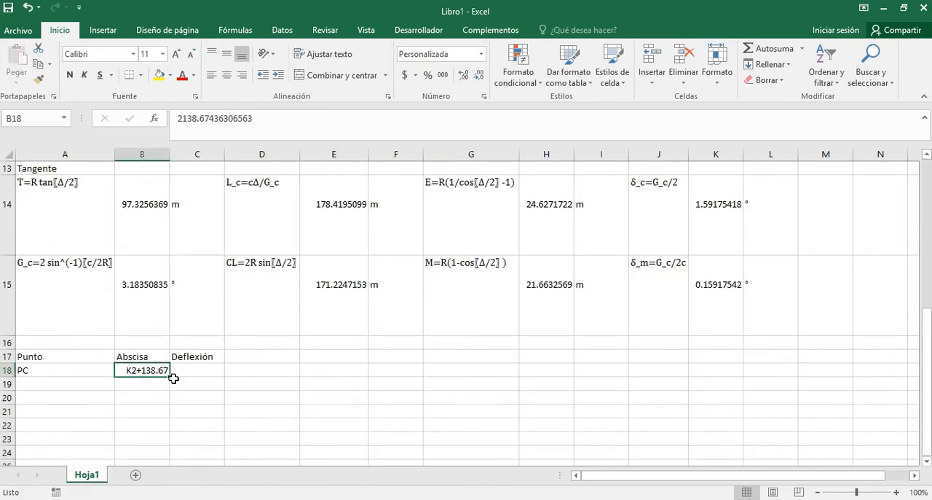
# Enter a deflection of 0 for PC in C18 and number the next point 1 in A19.
pyautogui.click(211, 366)
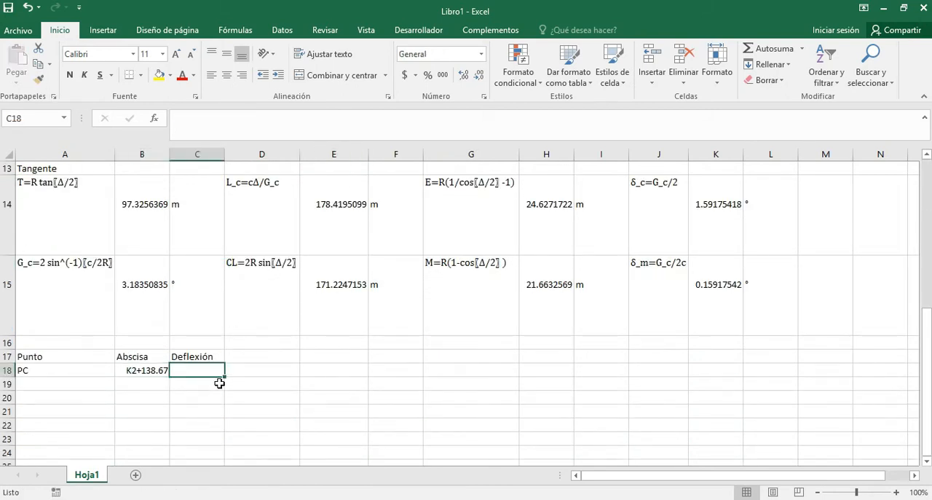
pyautogui.write('0')
pyautogui.press('Return')
pyautogui.click(75, 386)
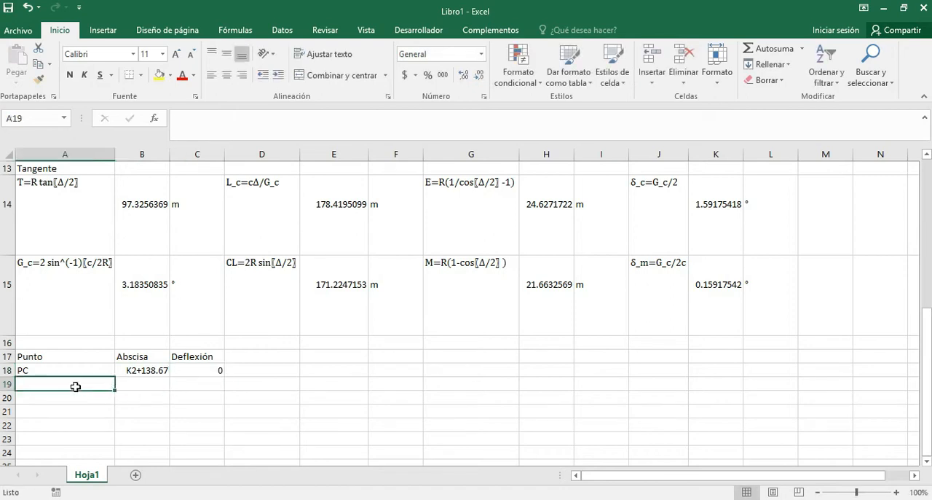
pyautogui.write('1')
pyautogui.press('Return')
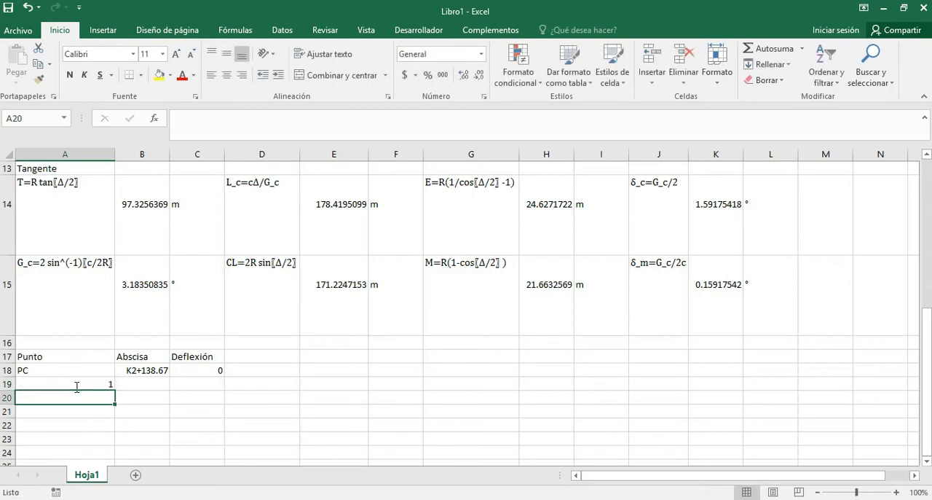
# Enter 2140 in B19 as the station of point 1.
pyautogui.scroll(3, 102, 389)
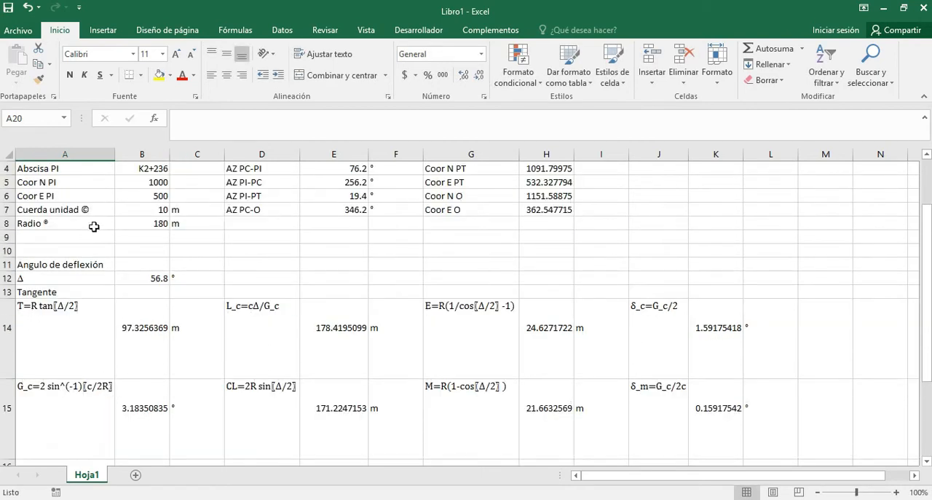
pyautogui.scroll(-2, 136, 221)
pyautogui.scroll(-2, 135, 221)
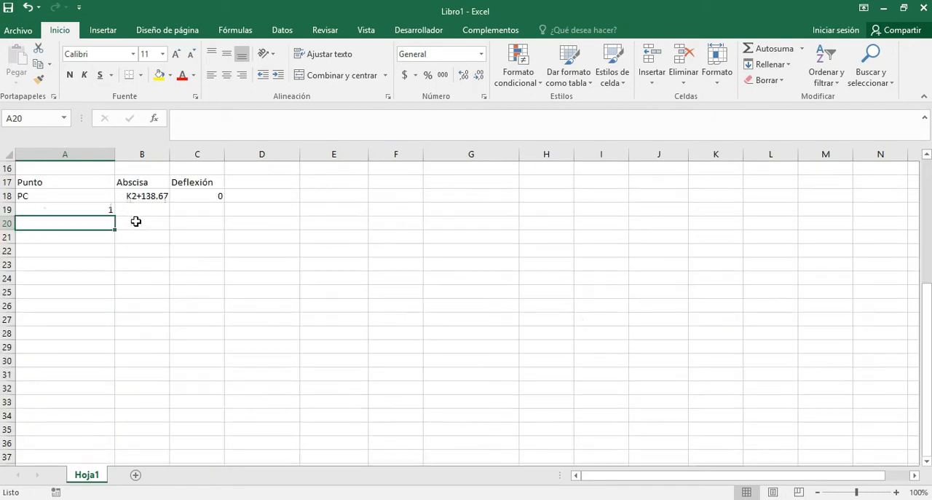
pyautogui.scroll(2, 134, 291)
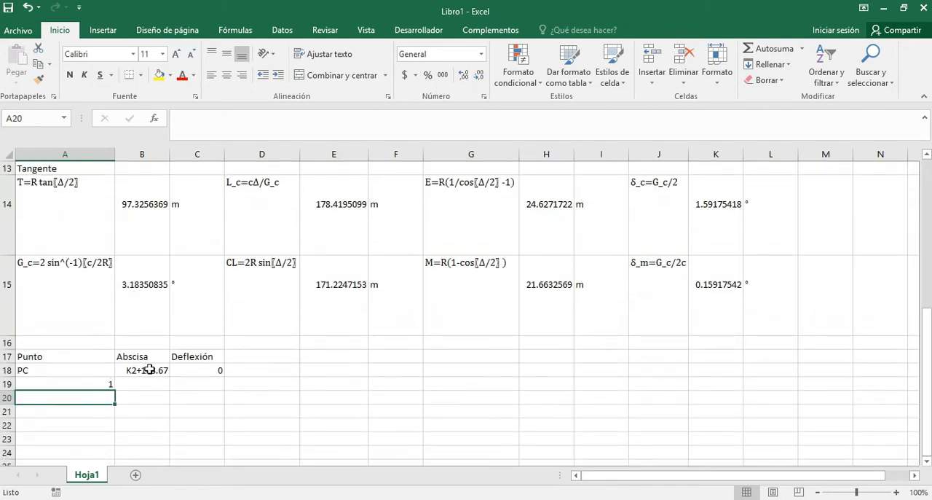
pyautogui.click(148, 387)
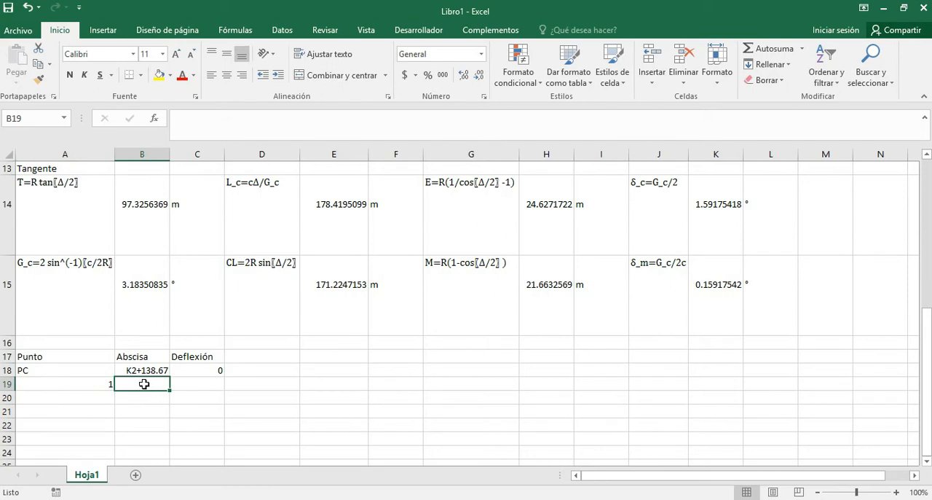
pyautogui.write('2')
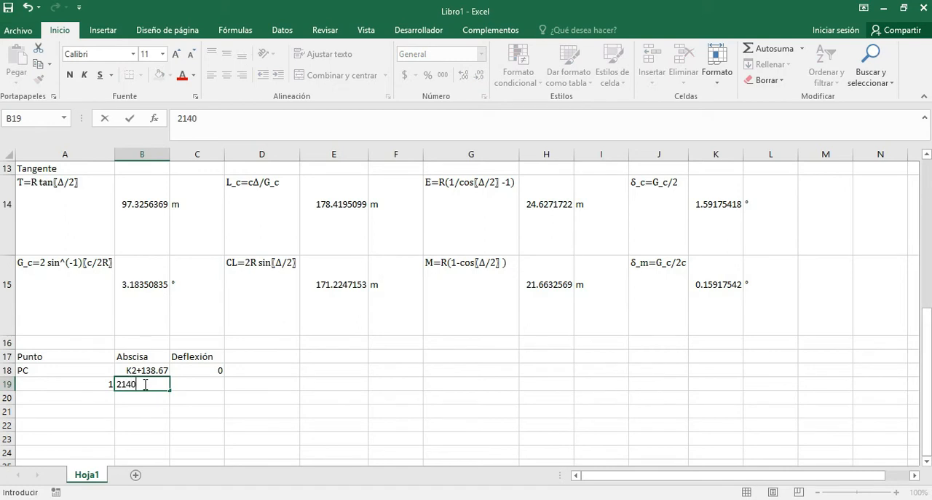
pyautogui.write('140')
pyautogui.press('Return')
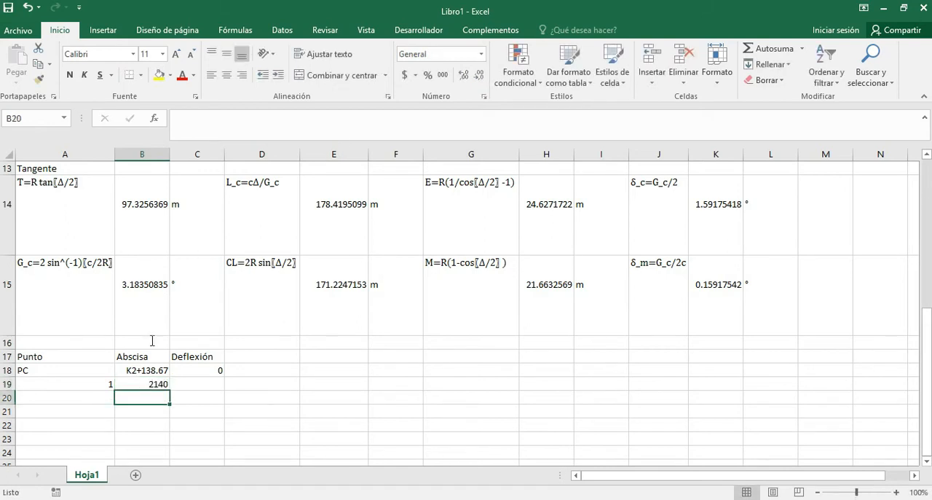
# Copy the station format from B18 to point 1's station in B19, and select its Deflexión cell C19.
pyautogui.click(144, 369)
pyautogui.click(39, 78)
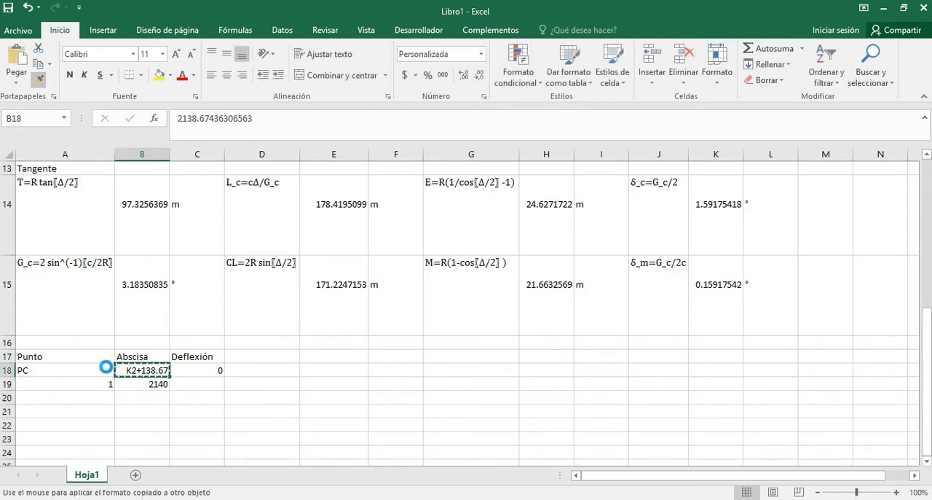
pyautogui.click(130, 384)
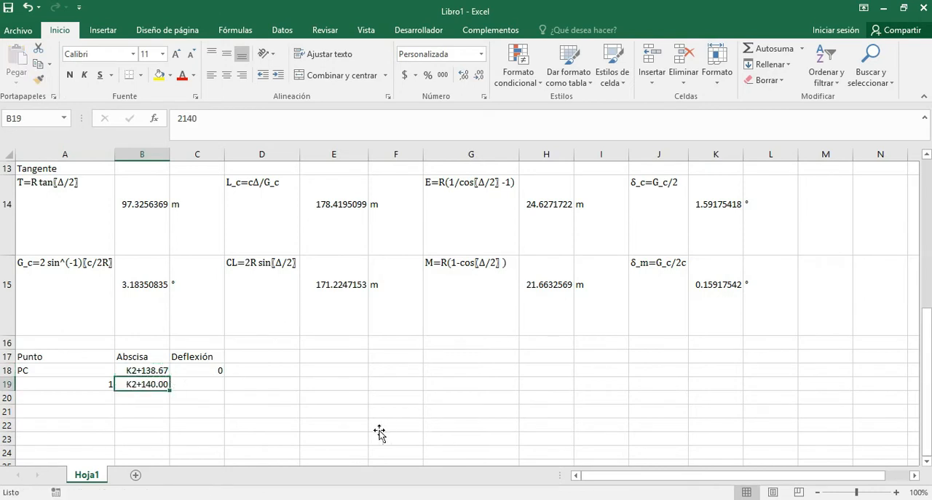
pyautogui.click(211, 385)
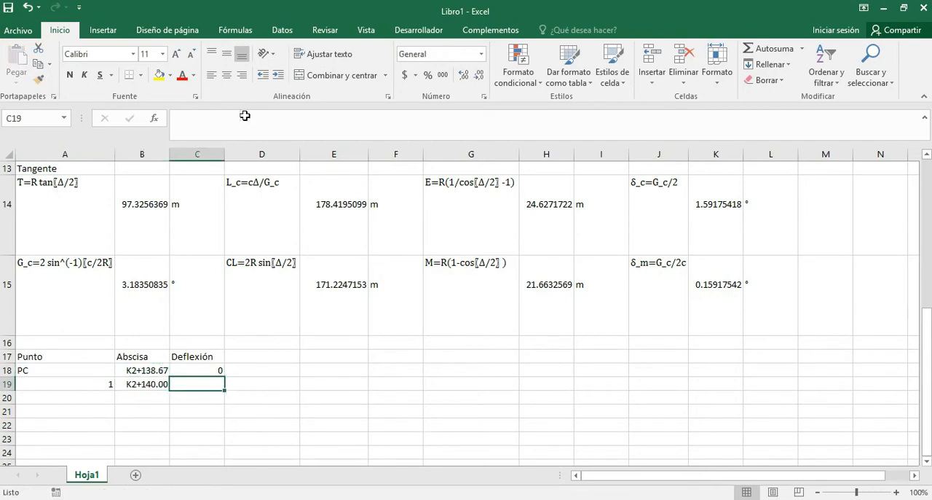
# Calculate point 1's deflection in C19 with the formula =K15*(B19-B18).
pyautogui.scroll(1, 301, 299)
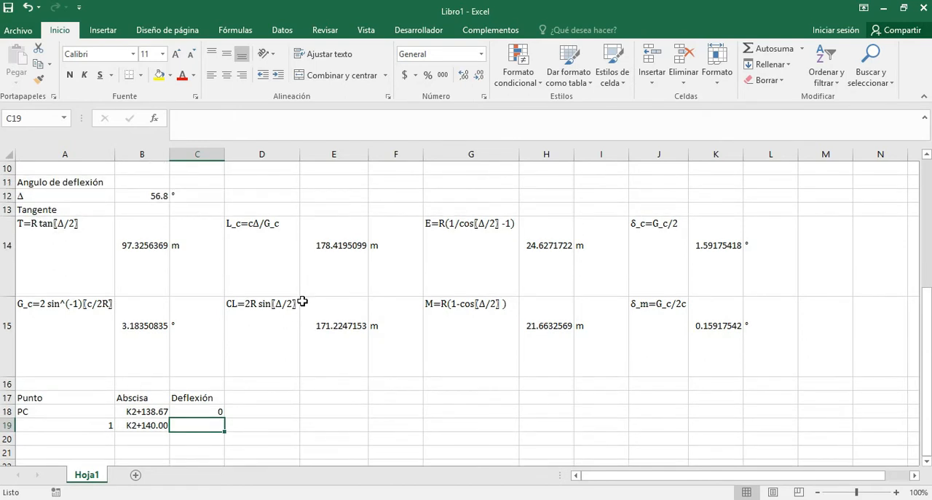
pyautogui.write('=')
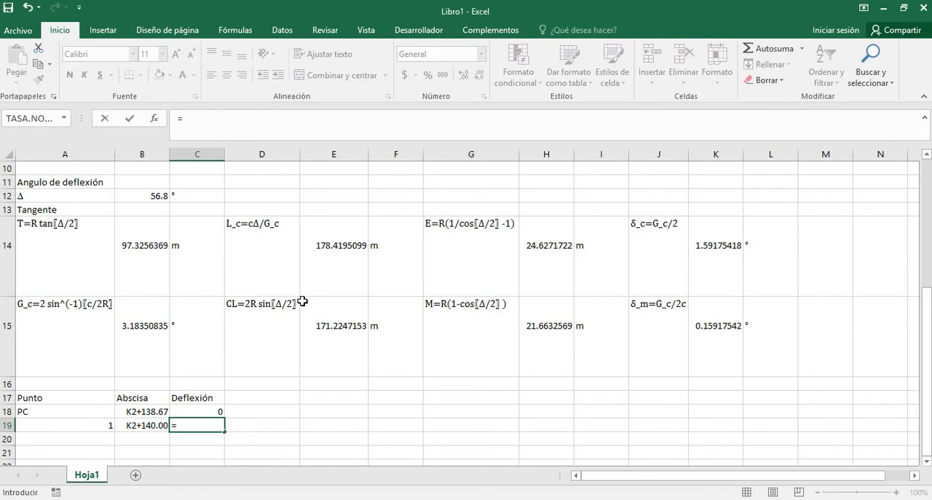
pyautogui.scroll(1, 302, 301)
pyautogui.scroll(-2, 302, 301)
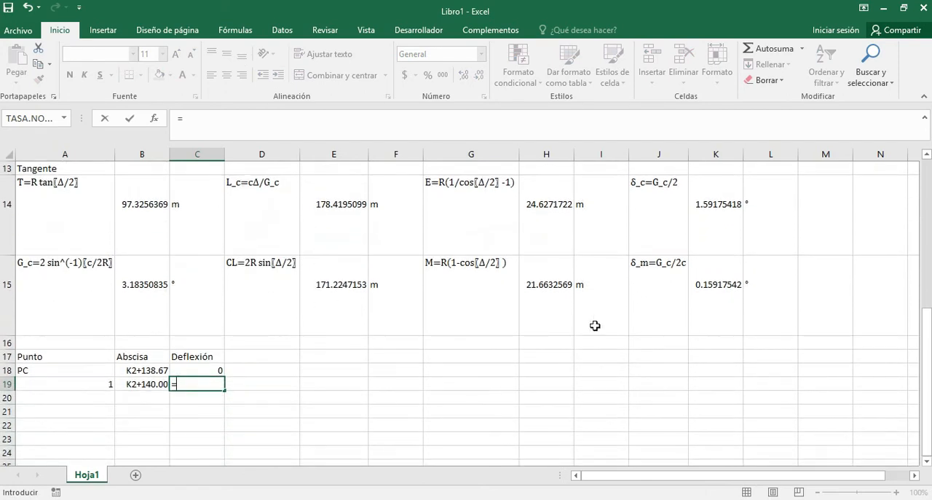
pyautogui.click(713, 289)
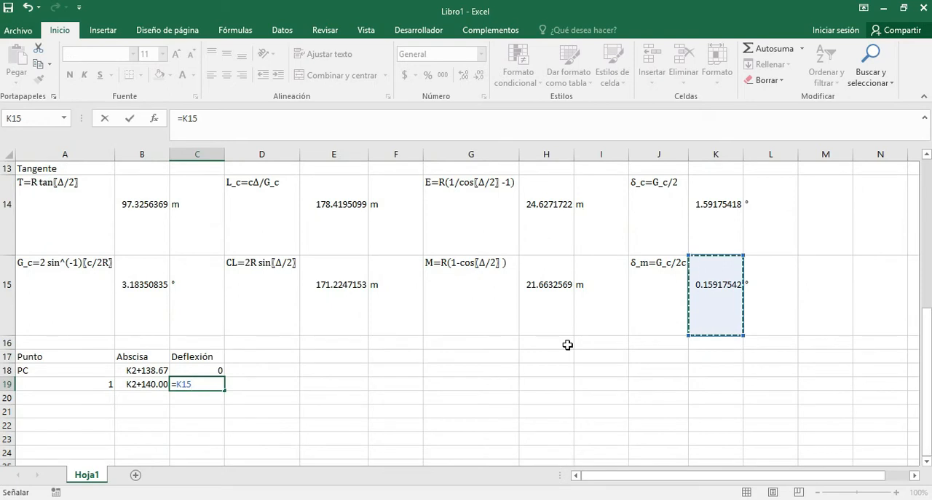
pyautogui.write('*')
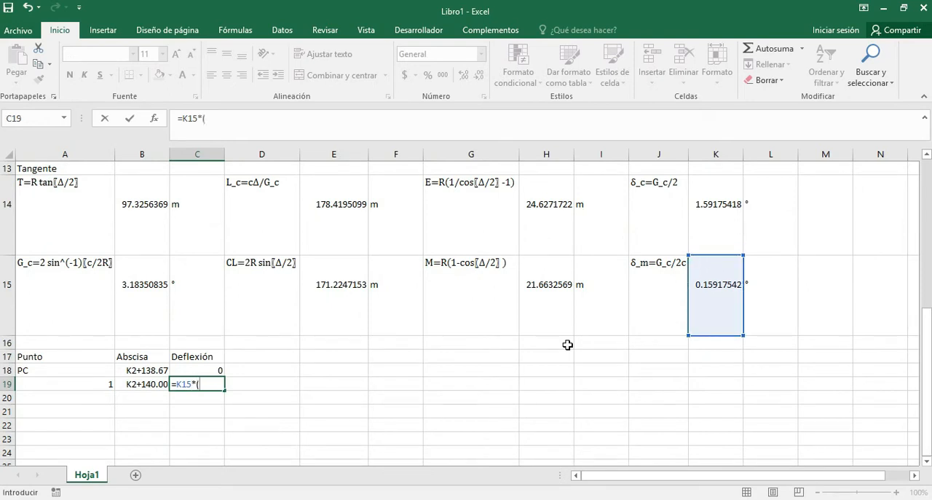
pyautogui.click(148, 390)
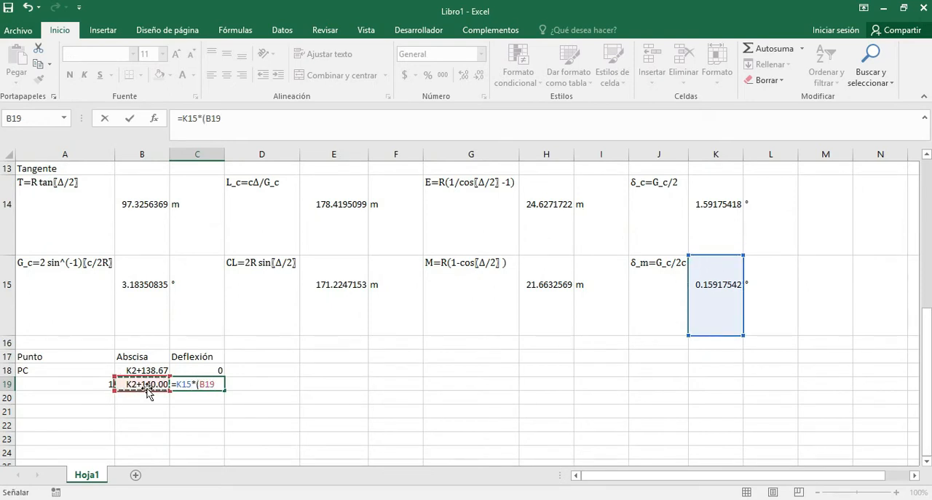
pyautogui.write('-')
pyautogui.click(145, 370)
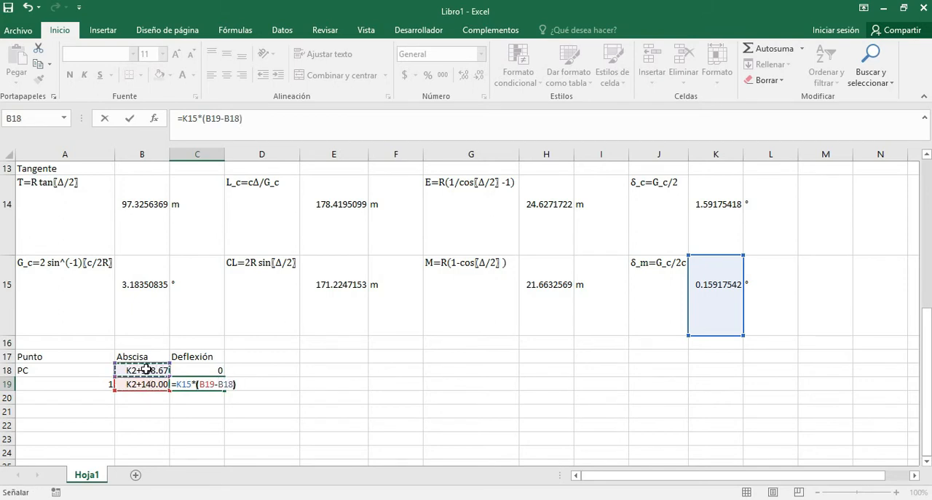
pyautogui.press('Return')
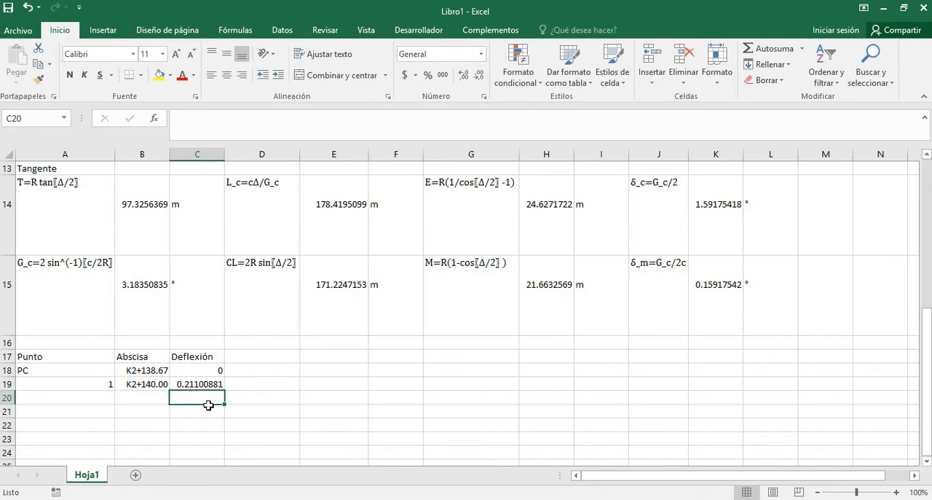
# Add the degree unit to the deflection heading in C17 so it reads Deflexión (°).
pyautogui.click(198, 356)
pyautogui.click(230, 124)
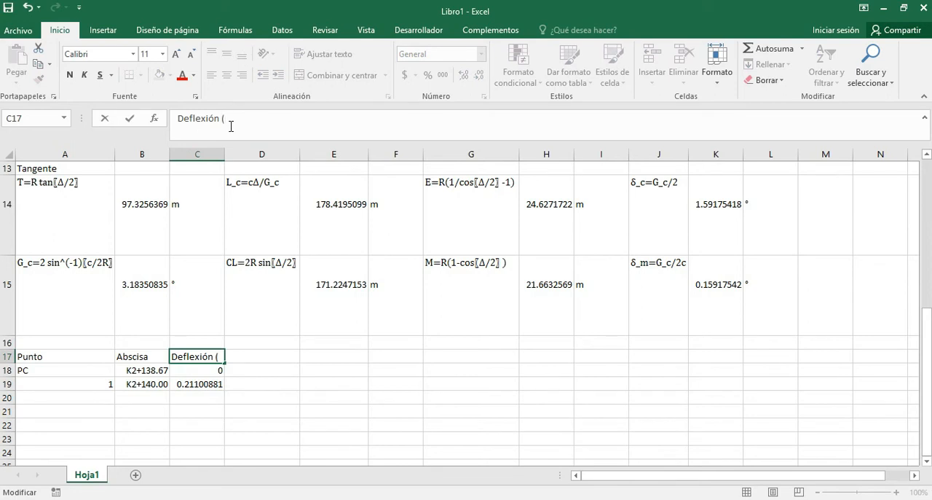
pyautogui.write('(°)')
pyautogui.press('Return')
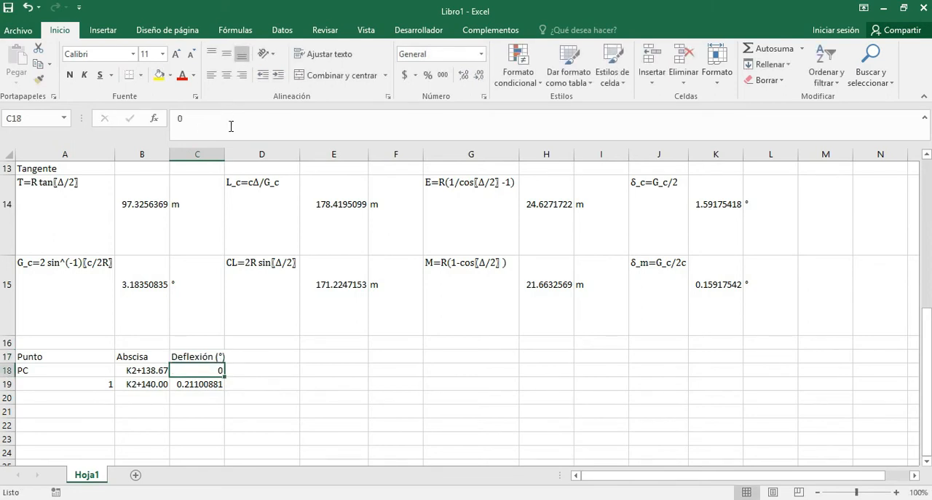
# Examine the Abscisa PT value in E3 of the initial data against the stations in the staking table.
pyautogui.press('Down')
pyautogui.press('Left')
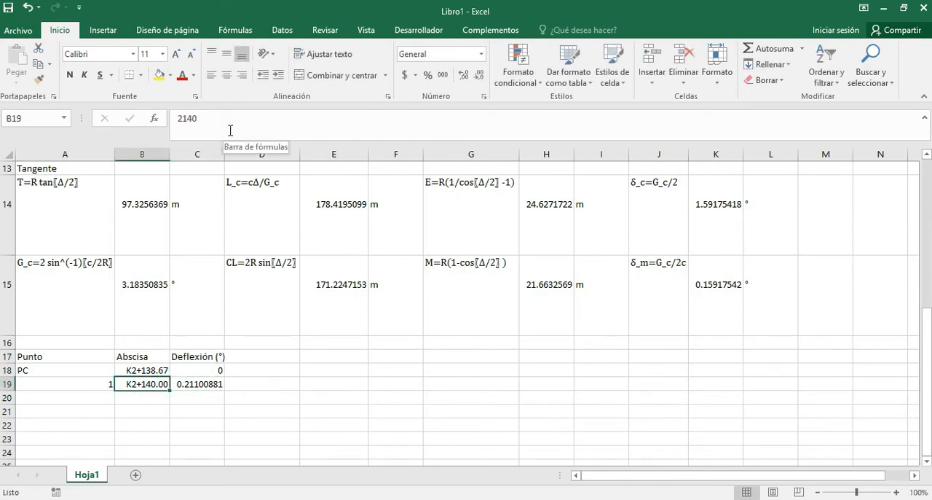
pyautogui.press('Left')
pyautogui.press('Down')
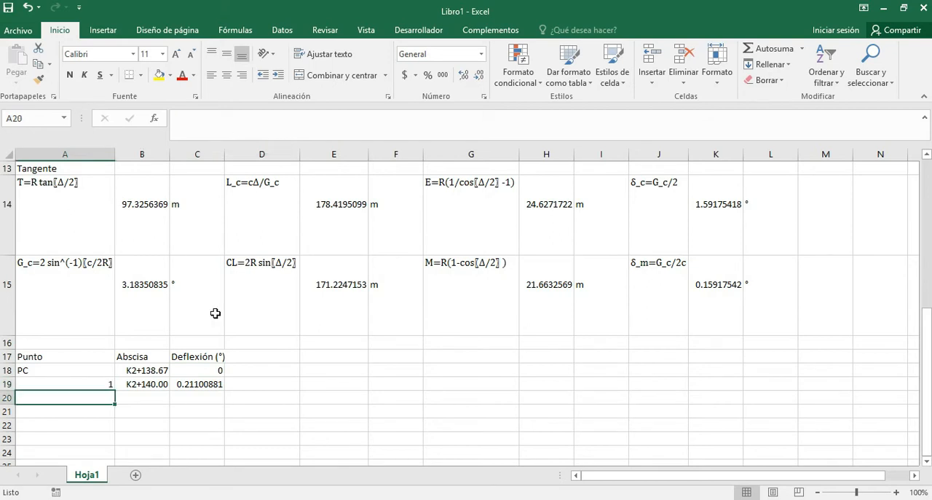
pyautogui.scroll(3, 204, 308)
pyautogui.scroll(1, 203, 309)
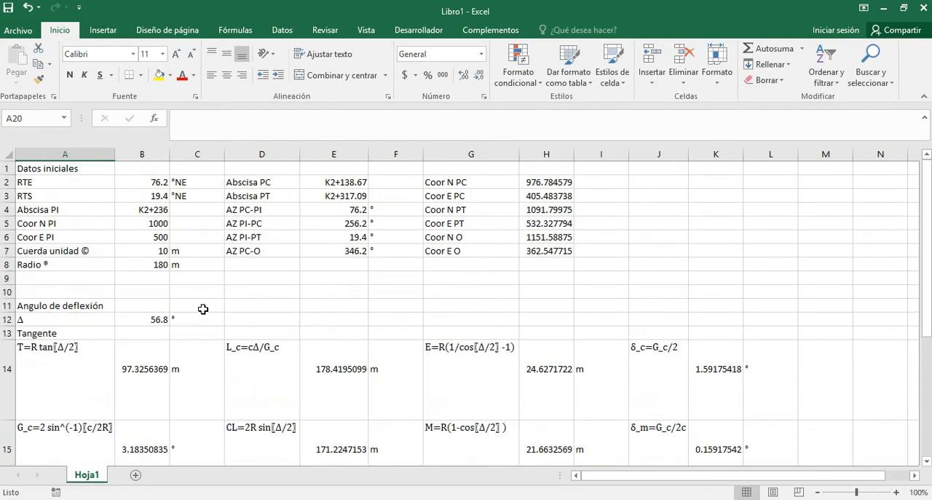
pyautogui.click(348, 199)
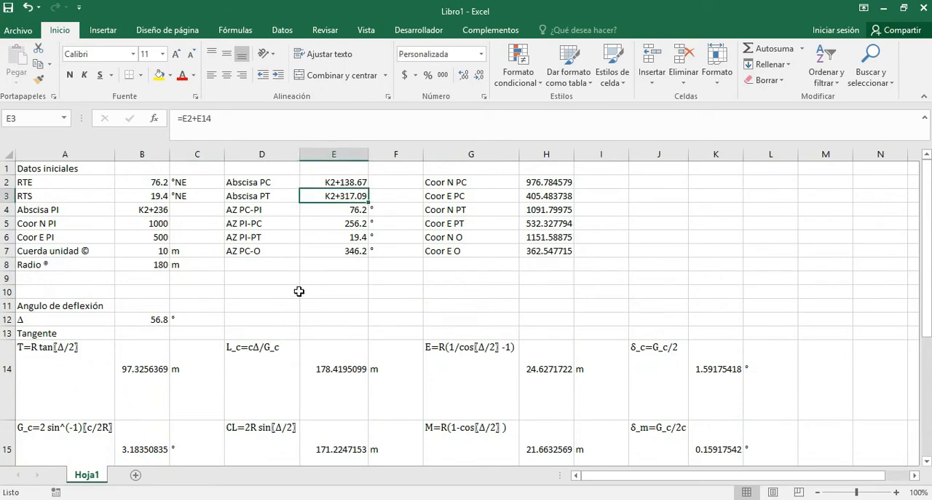
pyautogui.scroll(-4, 299, 292)
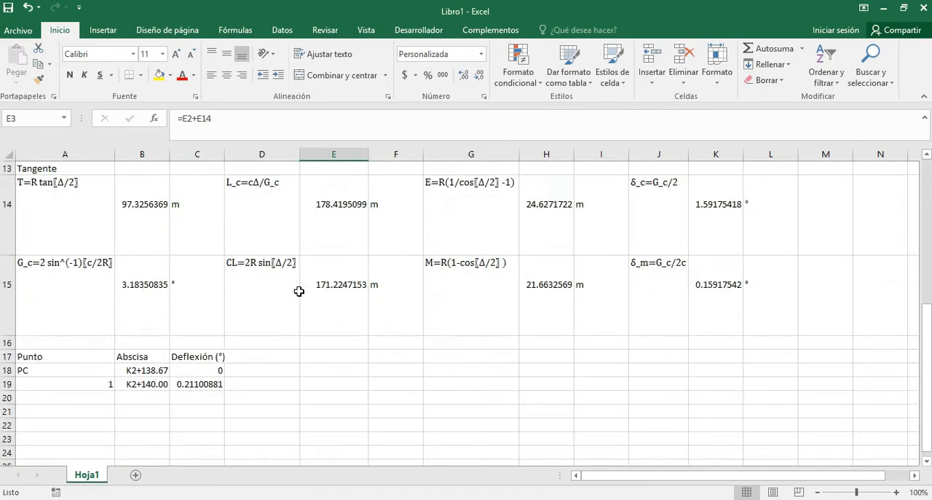
pyautogui.scroll(4, 298, 291)
pyautogui.scroll(-4, 300, 291)
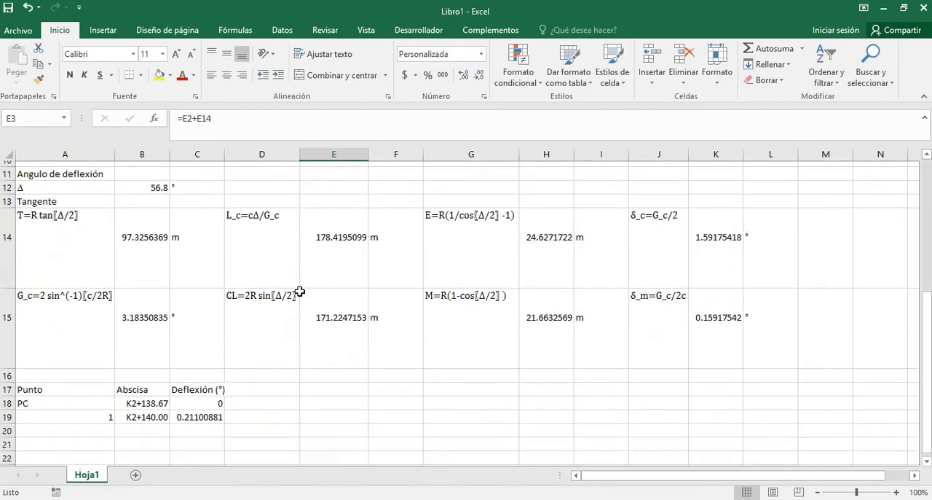
# Number the next point 2 in A20 and calculate its station in B20 with =B19+$B$7.
pyautogui.click(103, 393)
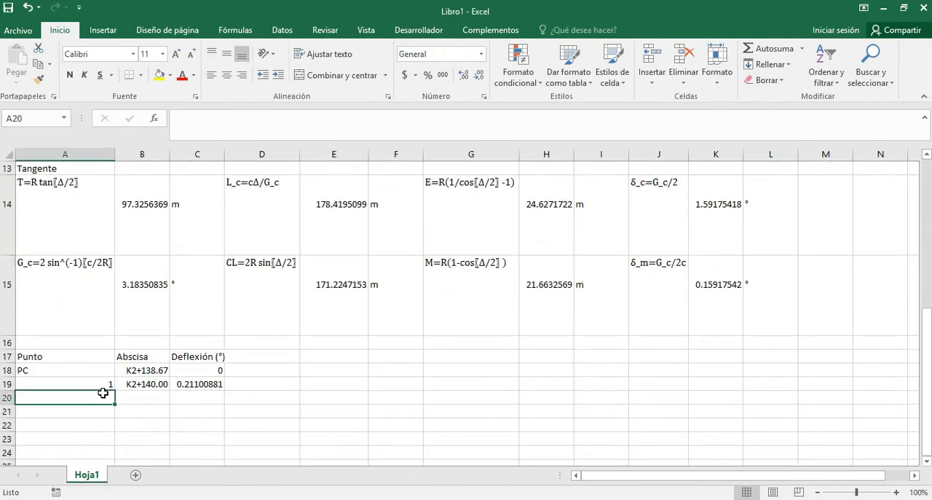
pyautogui.write('2')
pyautogui.press('Return')
pyautogui.click(157, 392)
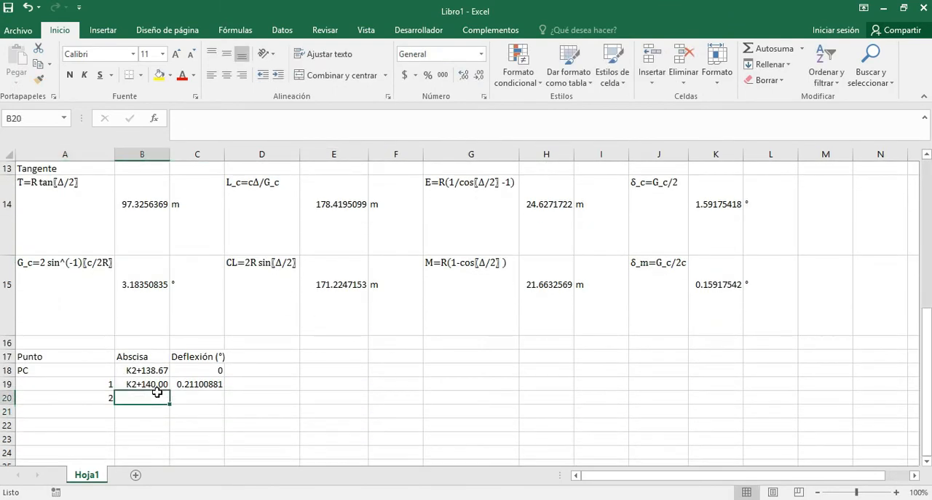
pyautogui.write('=')
pyautogui.press('Up')
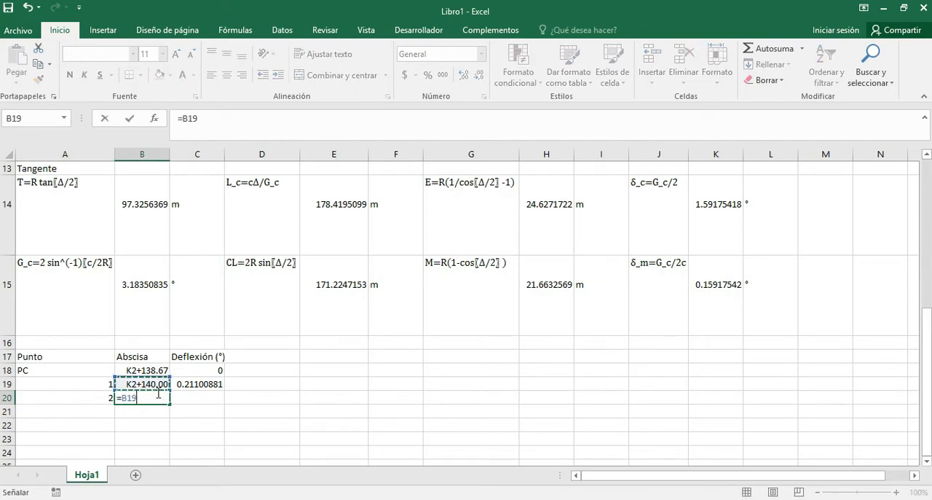
pyautogui.write('+')
pyautogui.scroll(3, 147, 362)
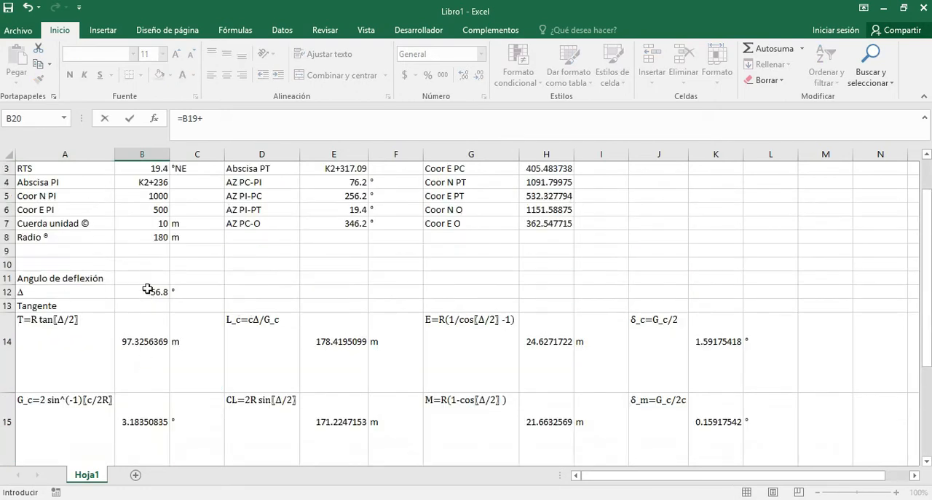
pyautogui.click(149, 222)
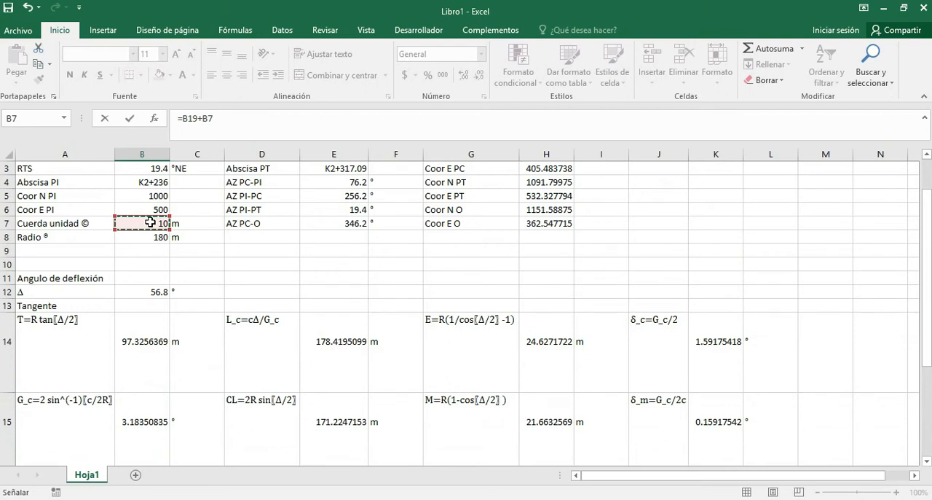
pyautogui.scroll(-4, 149, 222)
pyautogui.press('Return')
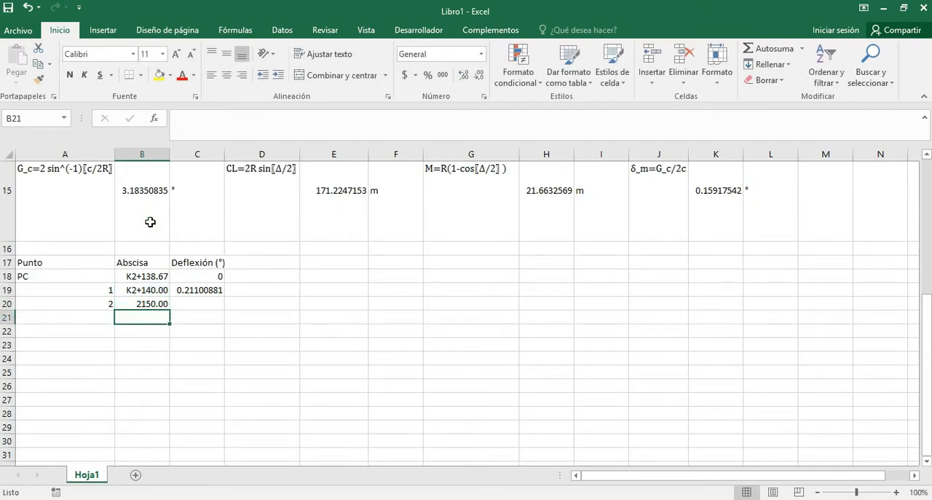
# Copy the custom station format from point 1's station in B19 onto B20.
pyautogui.click(96, 306)
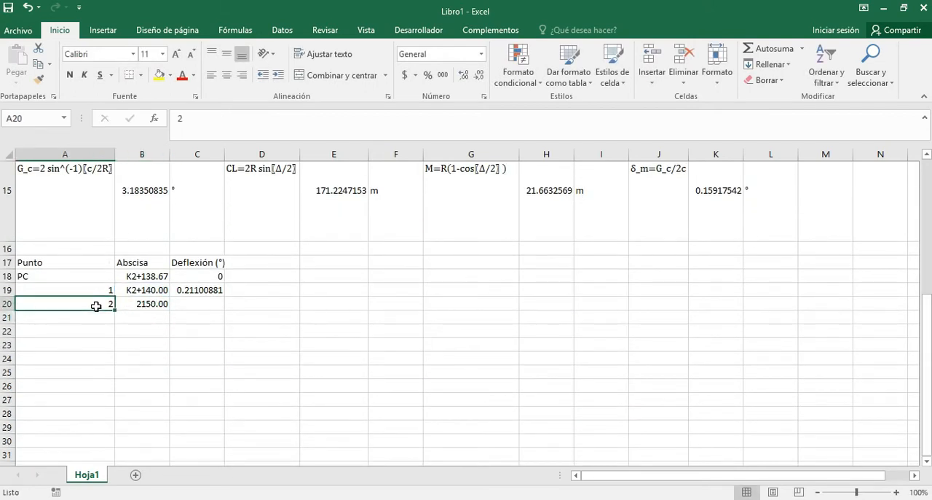
pyautogui.moveTo(96, 305); pyautogui.dragTo(122, 306)
pyautogui.click(150, 306)
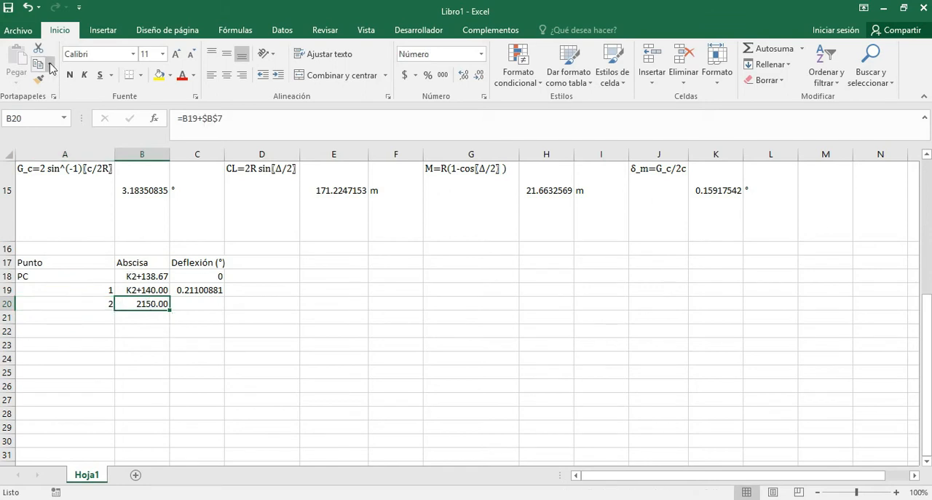
pyautogui.click(38, 78)
pyautogui.scroll(4, 159, 314)
pyautogui.scroll(-3, 195, 375)
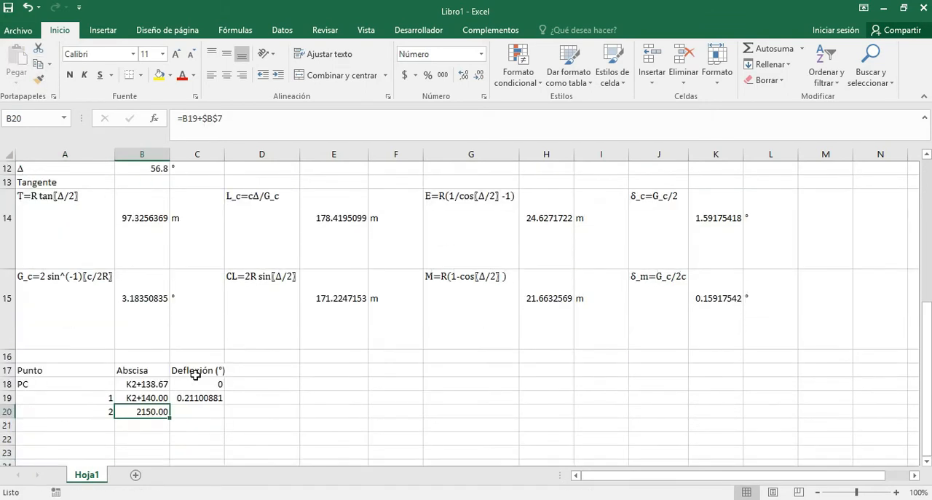
pyautogui.click(140, 398)
pyautogui.click(39, 77)
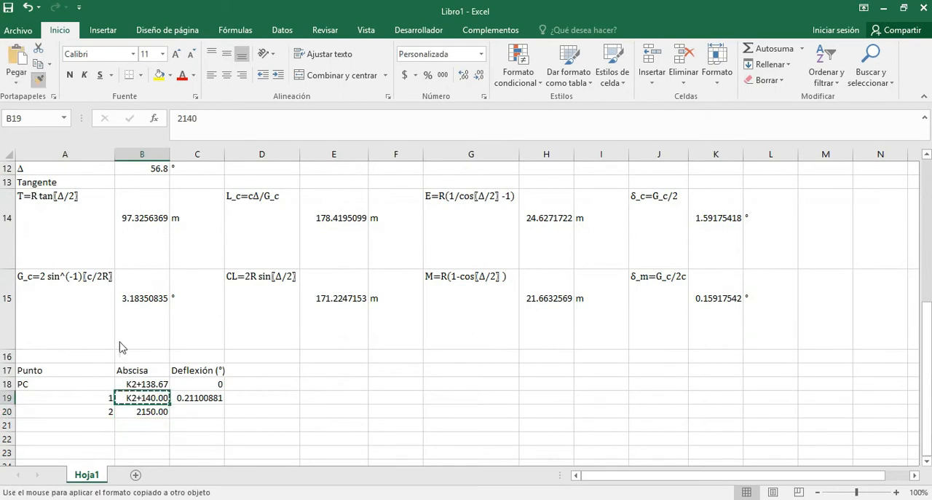
pyautogui.click(134, 411)
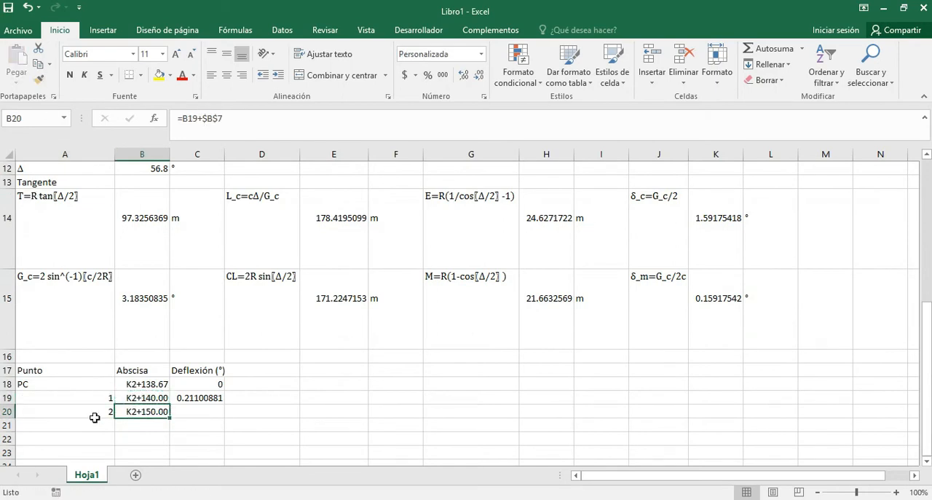
# Fill the point number and station of row 20 down to row 36, ending at point 18 with station K2+310.00.
pyautogui.moveTo(90, 412); pyautogui.dragTo(129, 410)
pyautogui.scroll(-1, 151, 406)
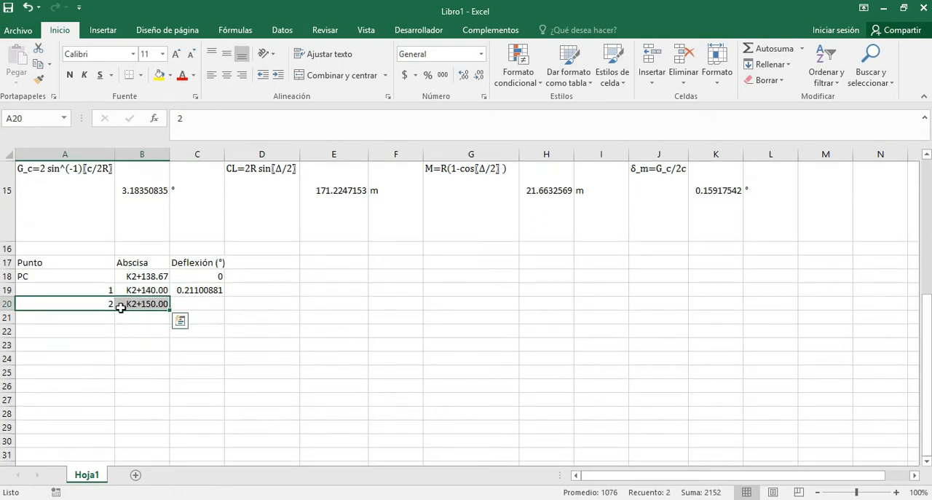
pyautogui.moveTo(171, 309); pyautogui.dragTo(172, 361)
pyautogui.scroll(5, 170, 361)
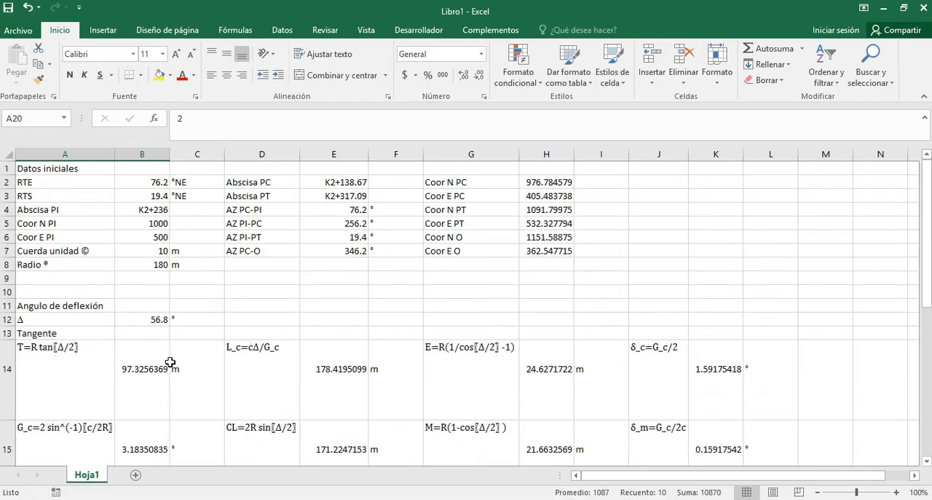
pyautogui.scroll(-1, 170, 362)
pyautogui.scroll(1, 170, 362)
pyautogui.scroll(-5, 169, 362)
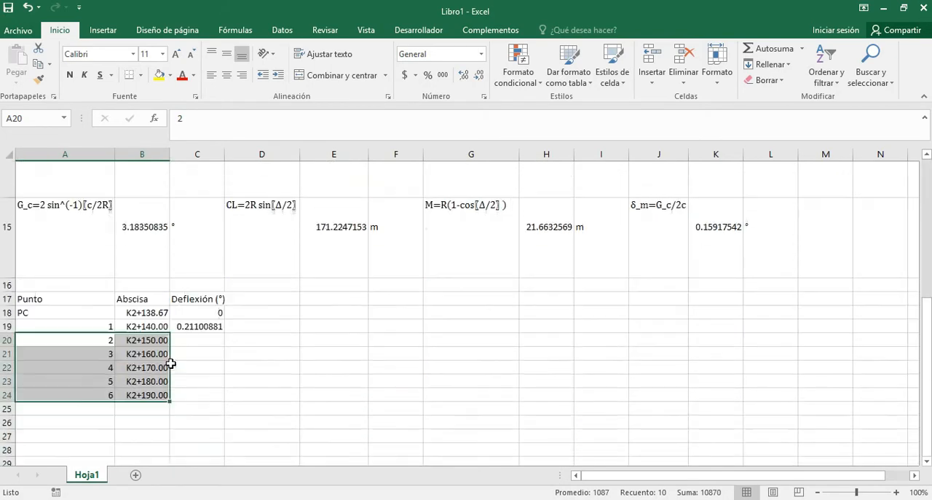
pyautogui.scroll(-2, 171, 363)
pyautogui.moveTo(169, 247); pyautogui.dragTo(175, 390)
pyautogui.scroll(-2, 184, 387)
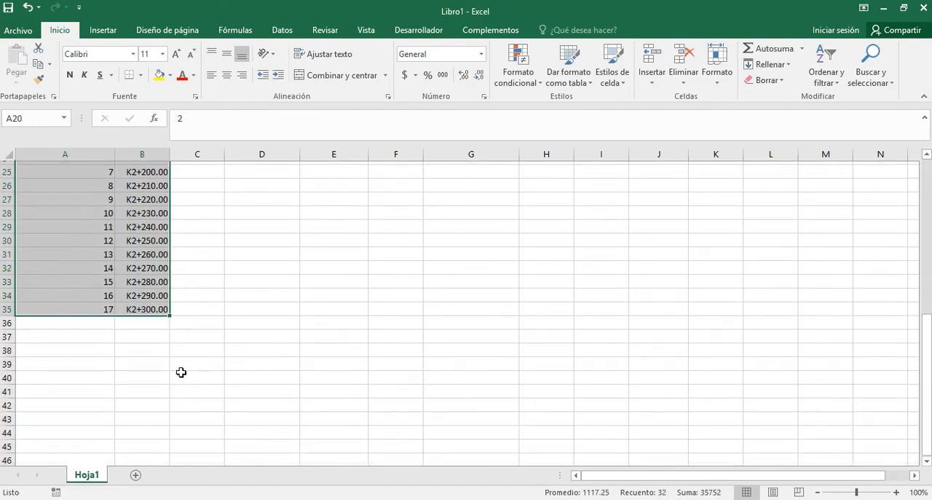
pyautogui.moveTo(172, 319); pyautogui.dragTo(169, 335)
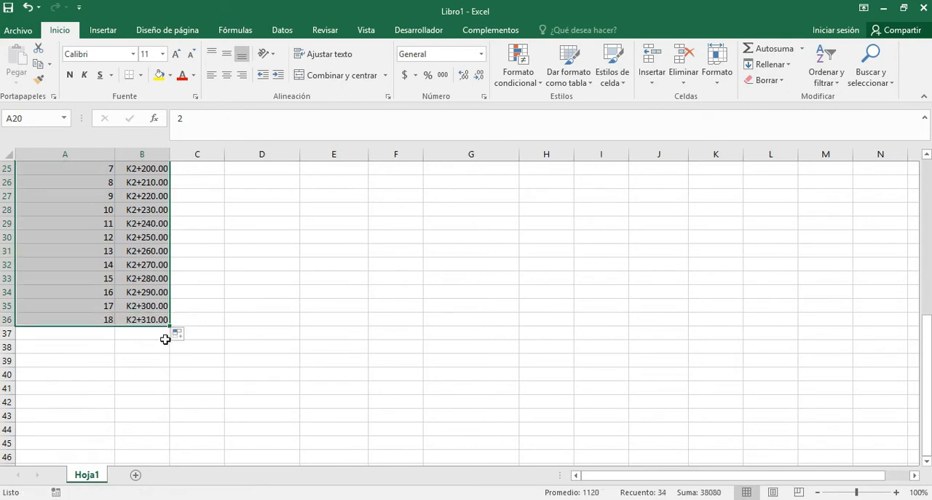
# Label the closing point of the table PT in A37 and move to its station cell B37.
pyautogui.click(91, 333)
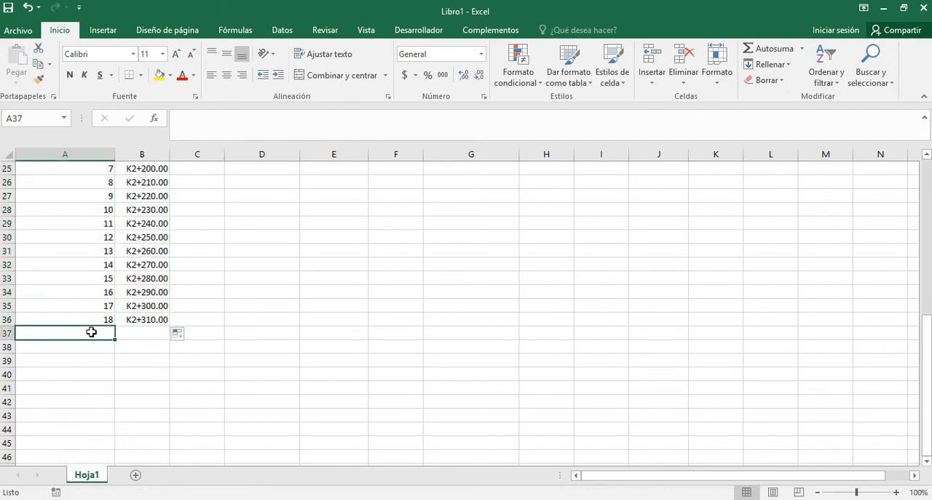
pyautogui.write('PC')
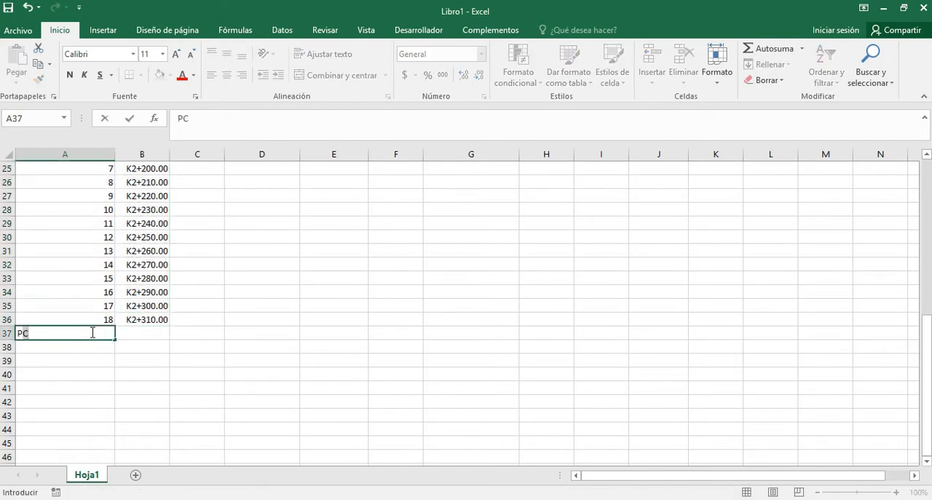
pyautogui.press('Tab')
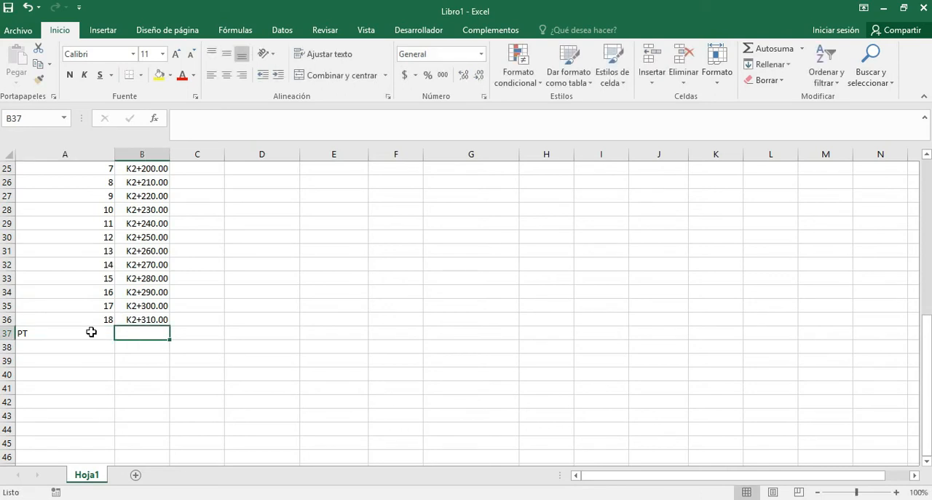
# Link the PT row's station in B37 to the Abscisa PT value with =E3.
pyautogui.write('=')
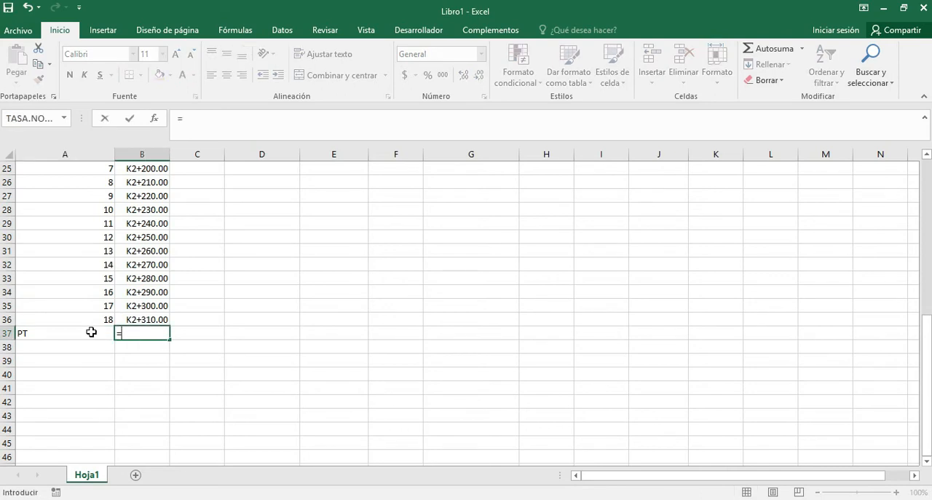
pyautogui.scroll(7, 261, 265)
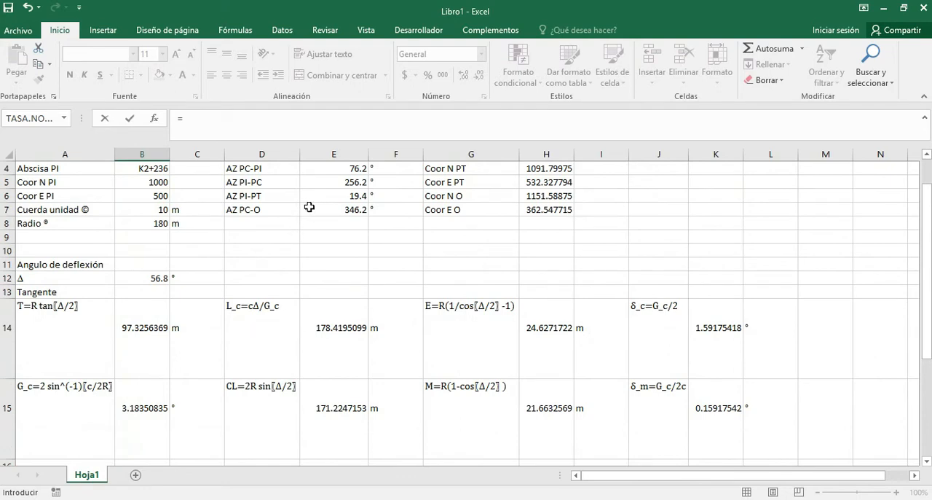
pyautogui.scroll(1, 311, 210)
pyautogui.click(343, 198)
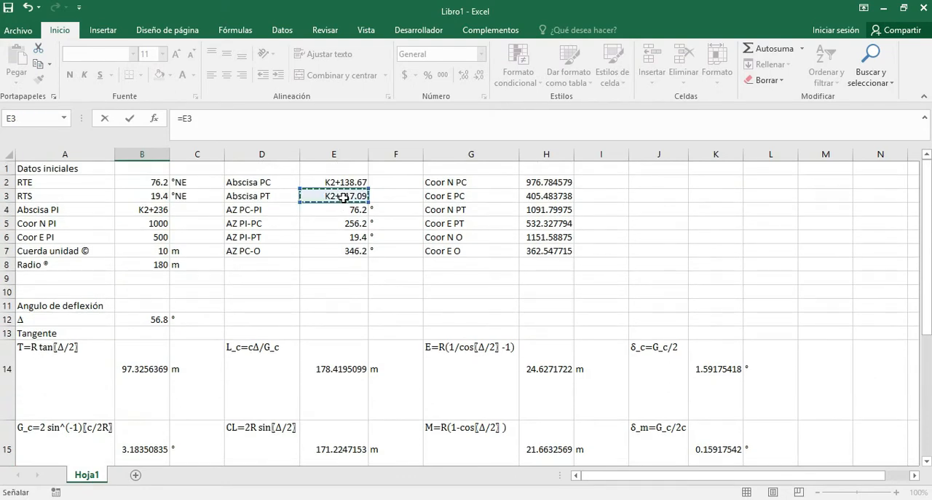
pyautogui.press('Escape')
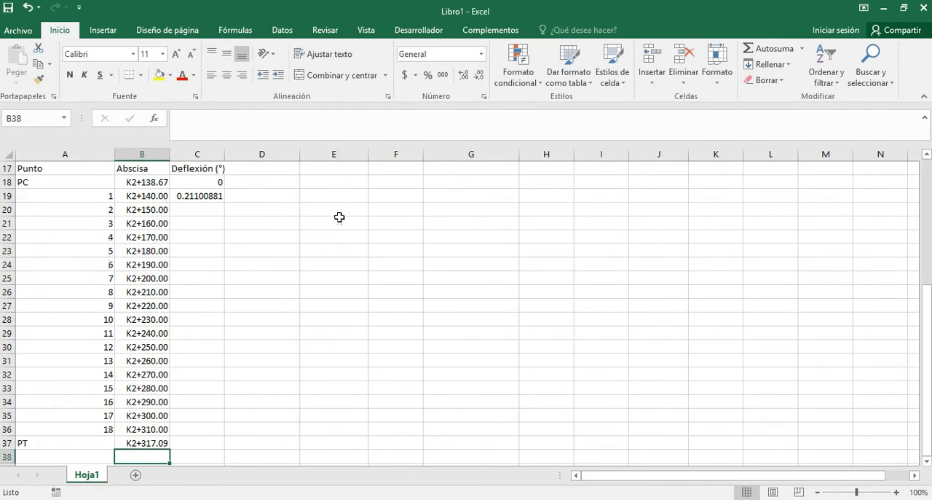
# Calculate point 2's deflection in C20 by adding the fixed chord deflection to the previous one, with =C19+$K$14.
pyautogui.click(206, 209)
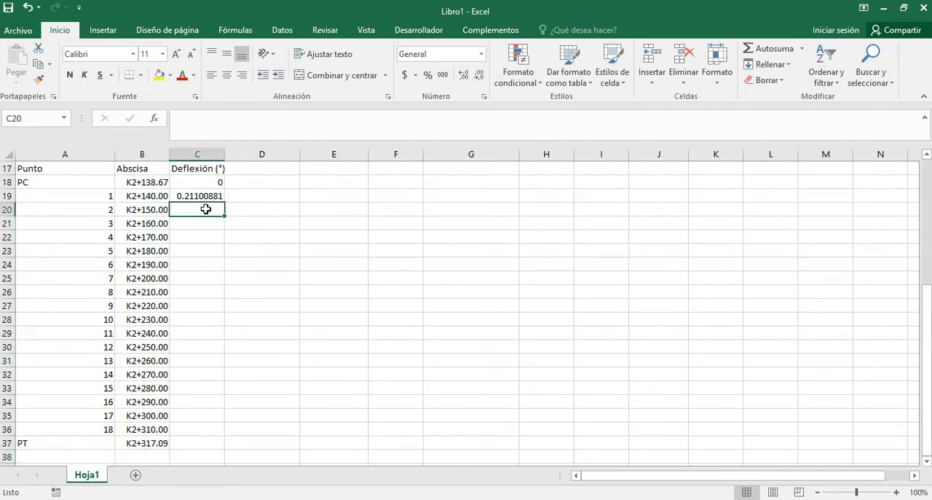
pyautogui.write('=')
pyautogui.press('Up')
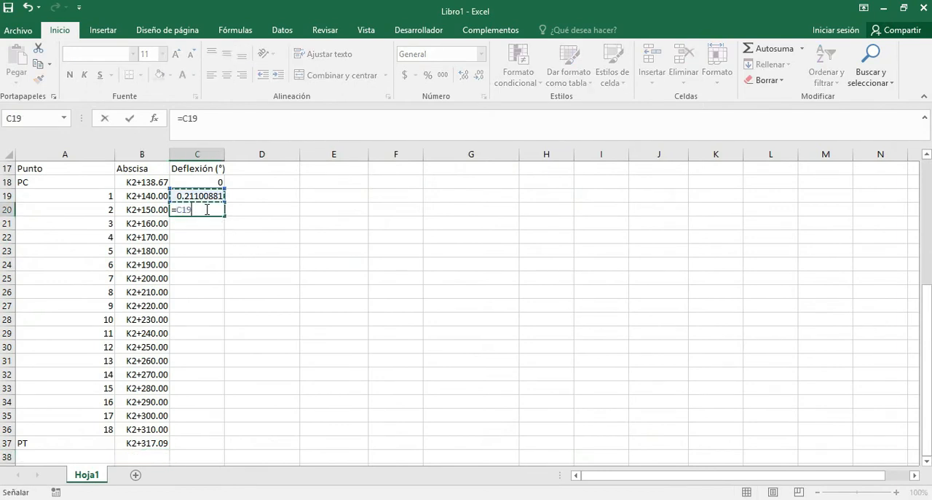
pyautogui.write('+')
pyautogui.scroll(3, 411, 270)
pyautogui.scroll(-1, 490, 310)
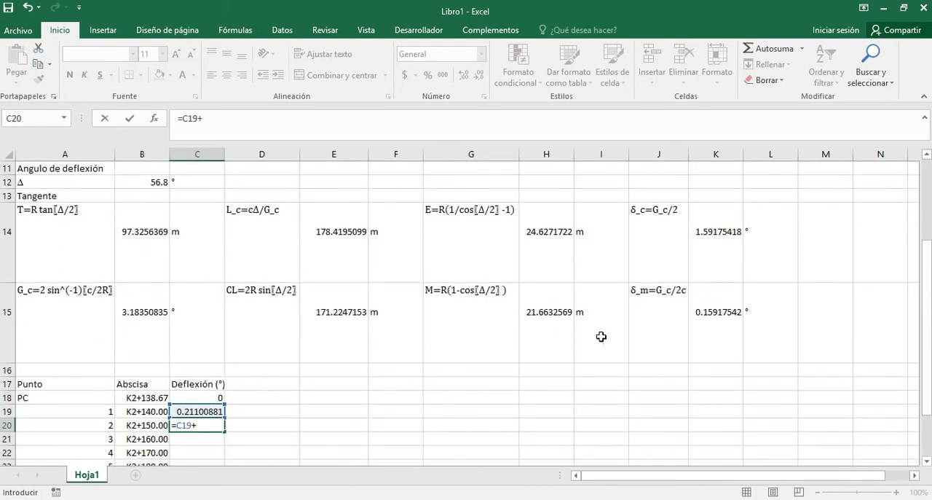
pyautogui.click(727, 248)
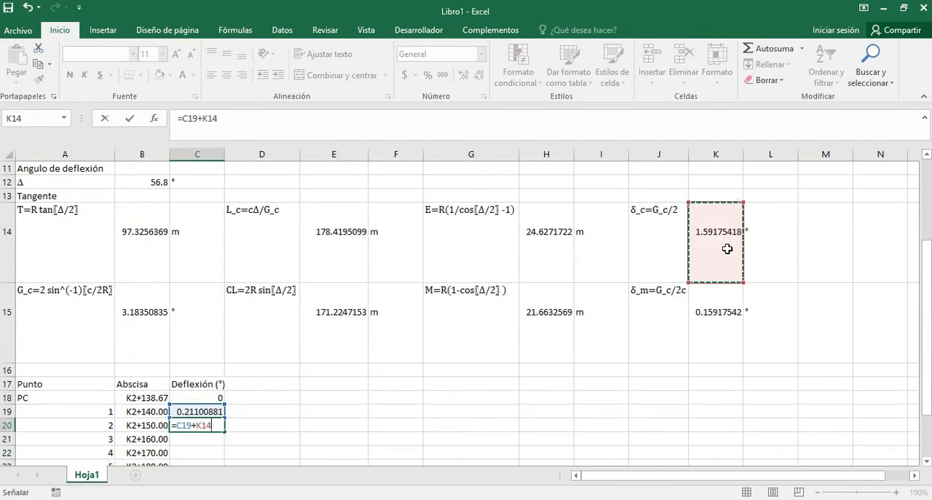
pyautogui.press('F4')
pyautogui.press('Return')
# Fill the deflection formula of C20 down to point 18 in C36.
pyautogui.scroll(-3, 210, 404)
pyautogui.scroll(1, 208, 401)
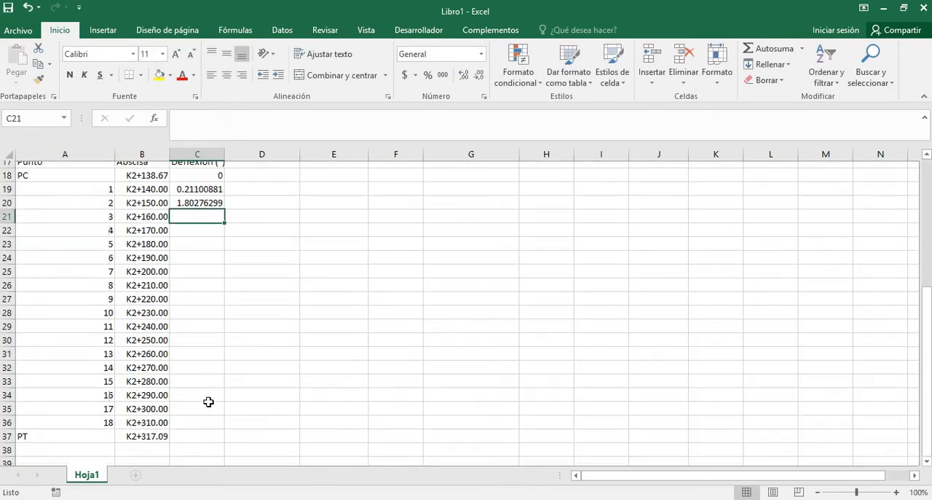
pyautogui.click(156, 226)
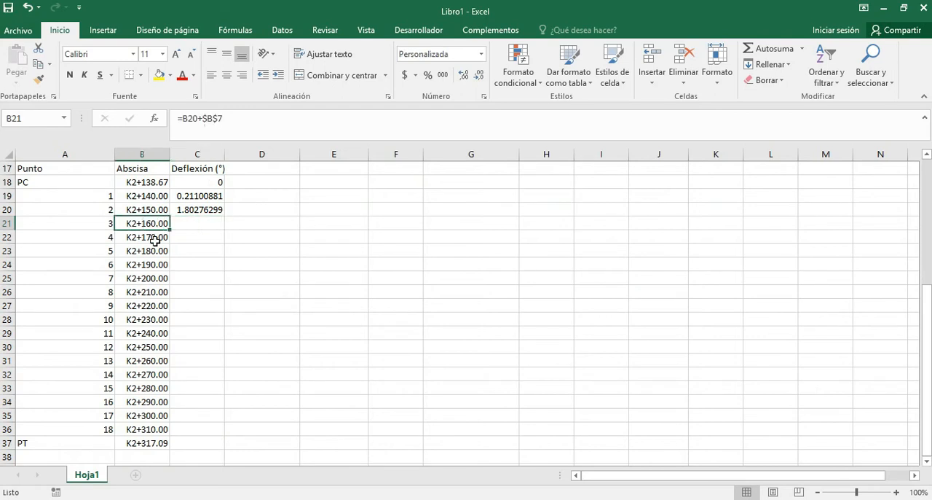
pyautogui.click(213, 211)
pyautogui.moveTo(225, 216); pyautogui.dragTo(186, 431)
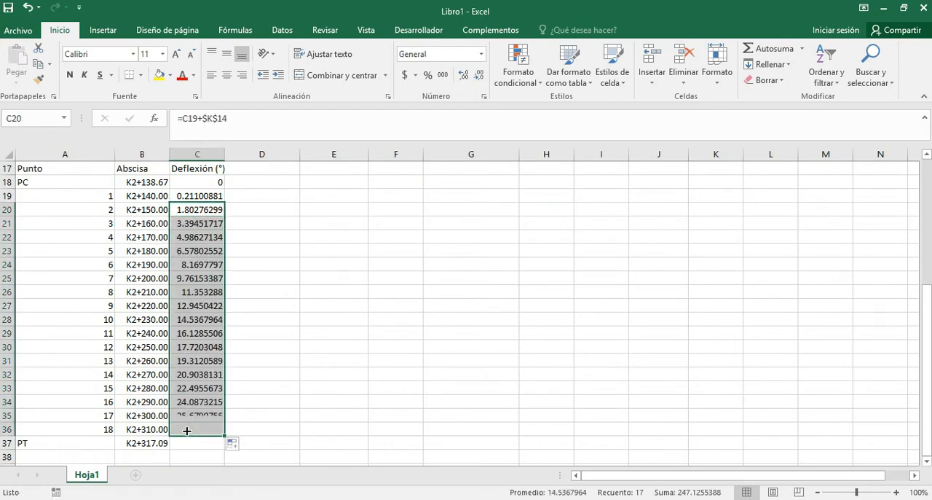
# Calculate the PT deflection in C37 from the last partial chord with =C36+(K15*(B37-B36)).
pyautogui.scroll(-1, 186, 431)
pyautogui.click(199, 401)
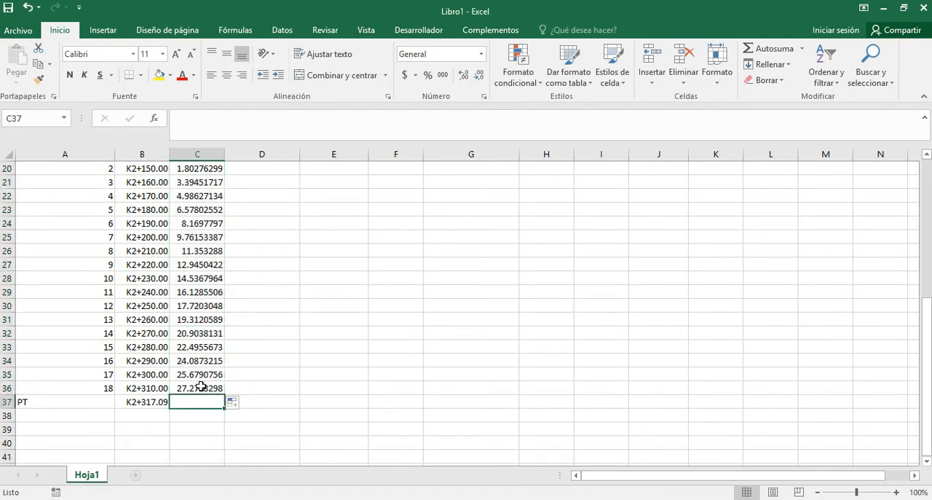
pyautogui.write('=')
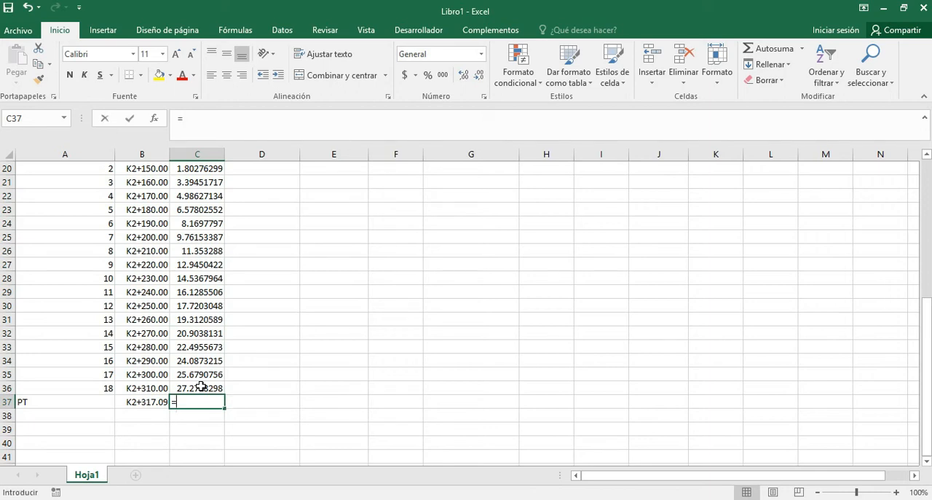
pyautogui.click(200, 386)
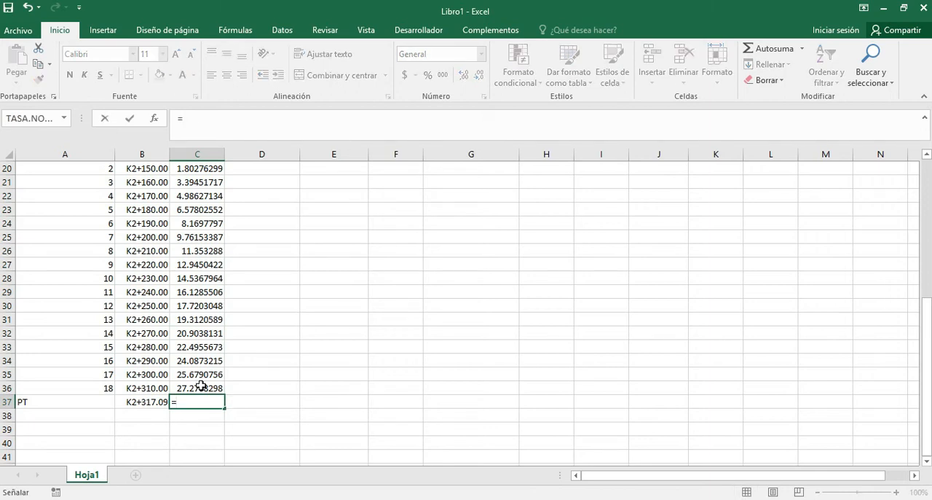
pyautogui.write('+(')
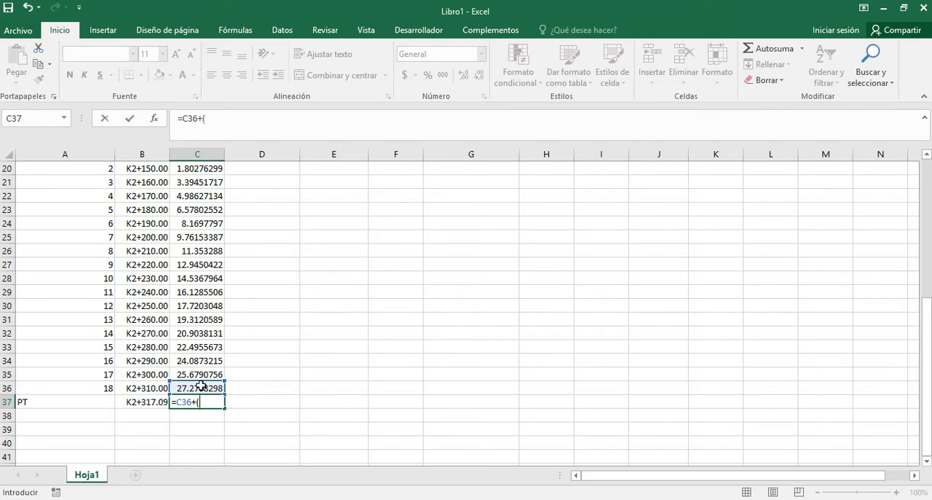
pyautogui.scroll(2, 502, 328)
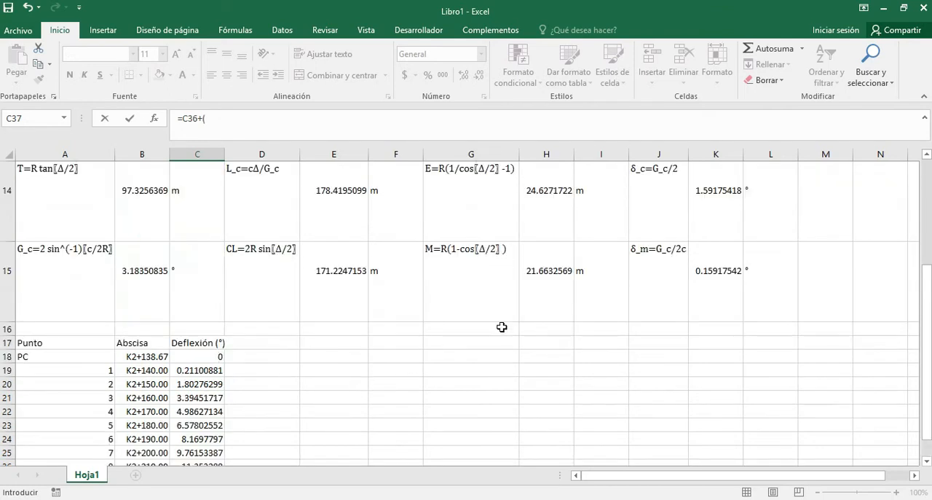
pyautogui.write('(')
pyautogui.click(724, 280)
pyautogui.scroll(-3, 605, 330)
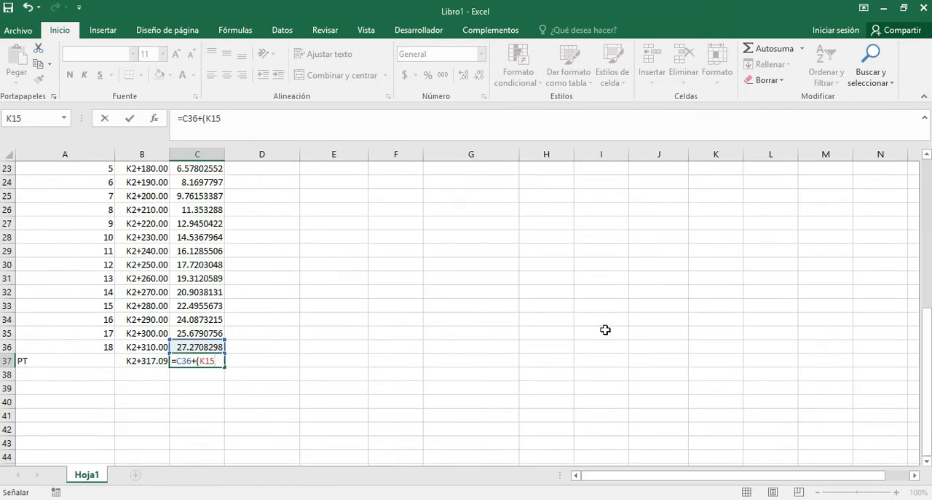
pyautogui.write('*(')
pyautogui.click(156, 359)
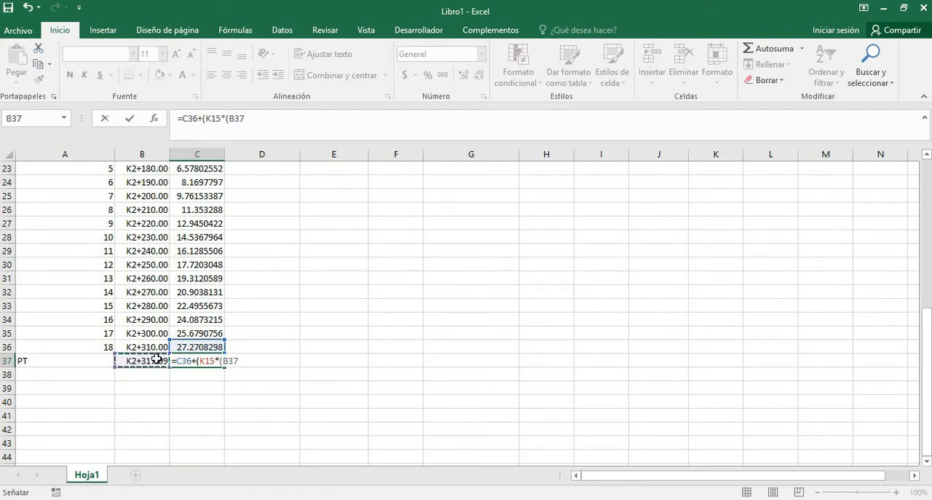
pyautogui.write('-')
pyautogui.click(157, 346)
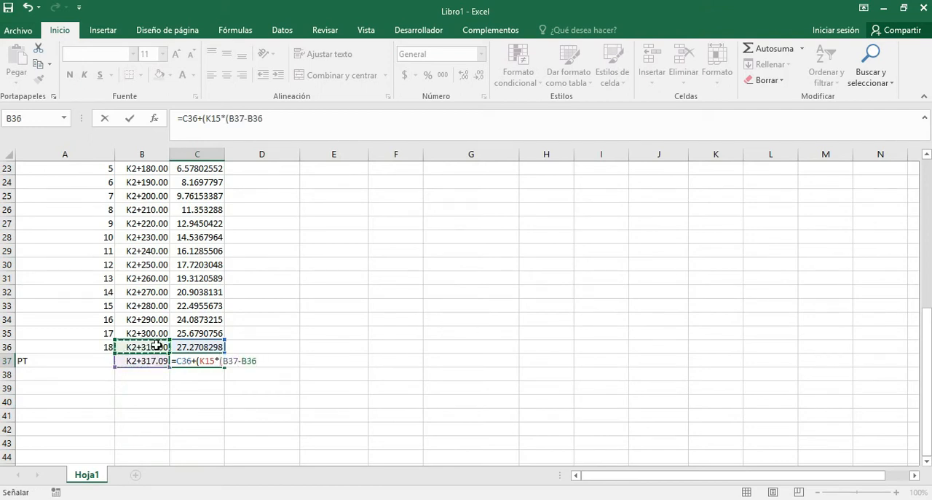
pyautogui.write(')')
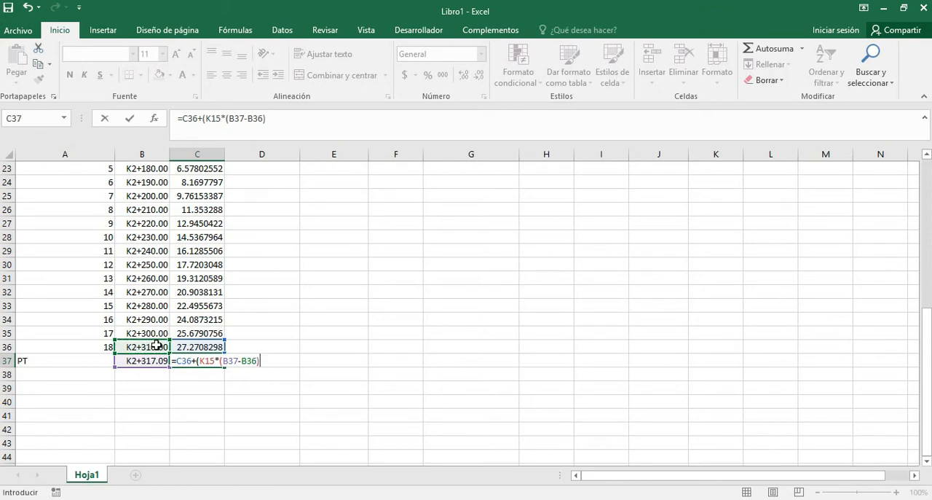
pyautogui.write(')')
pyautogui.press('Return')
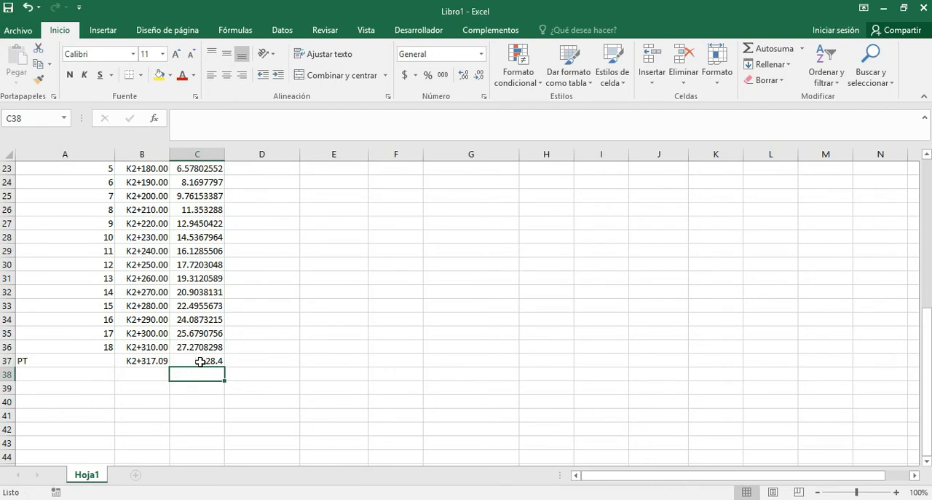
# Check the PT deflection against half the deflection angle with =B12/2 in D37, and clear the check cell.
pyautogui.scroll(2, 248, 359)
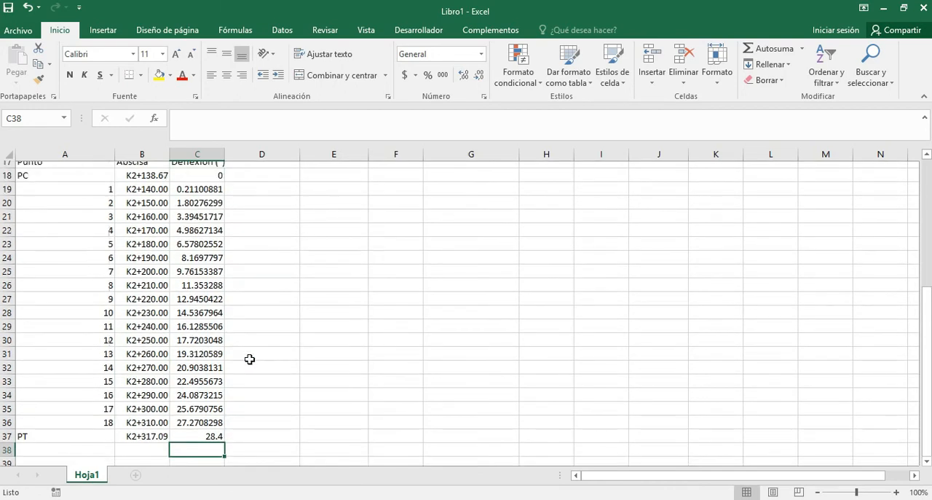
pyautogui.scroll(-2, 255, 360)
pyautogui.click(259, 362)
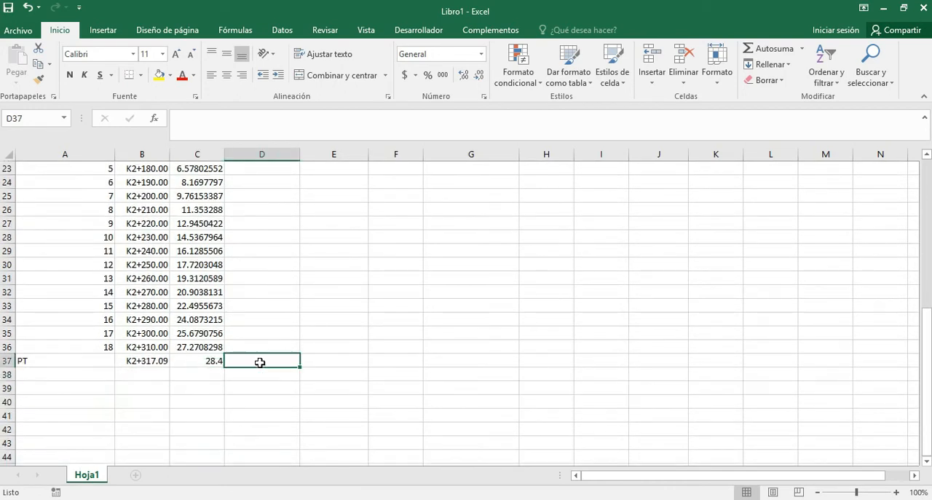
pyautogui.write('=')
pyautogui.scroll(5, 254, 354)
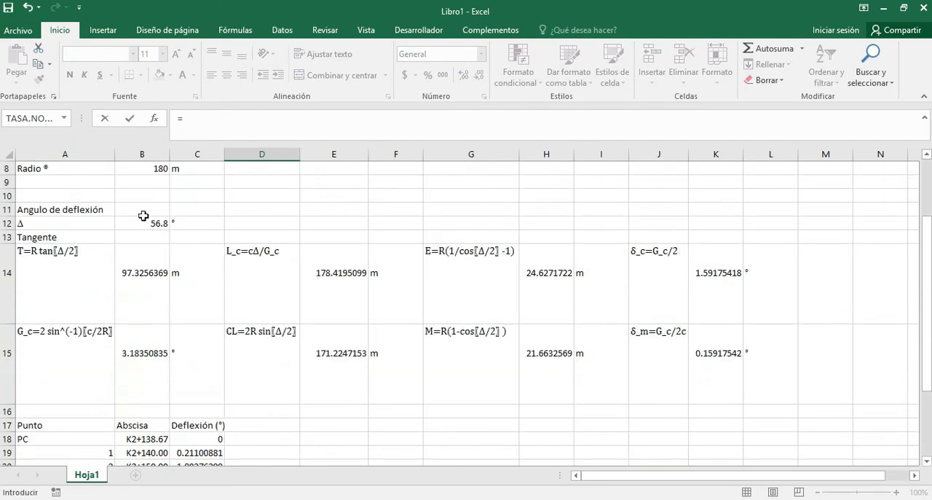
pyautogui.click(146, 224)
pyautogui.write('/2')
pyautogui.press('Return')
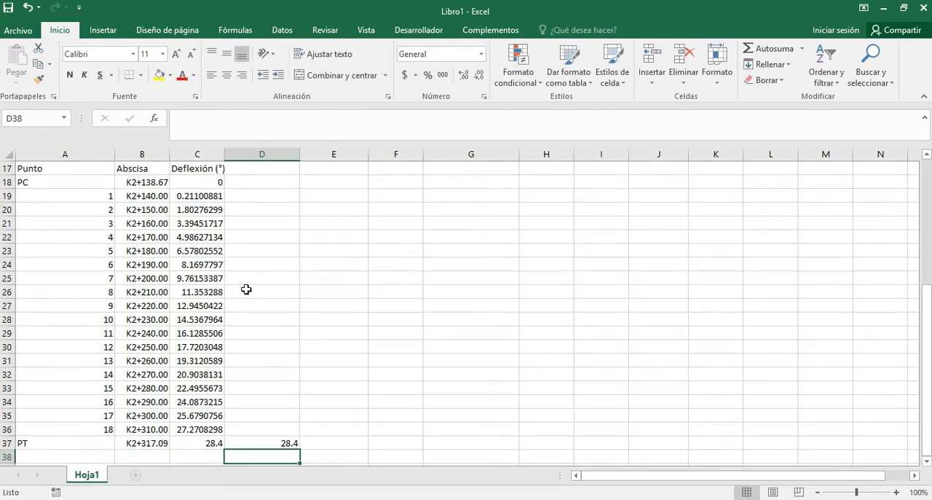
pyautogui.click(272, 444)
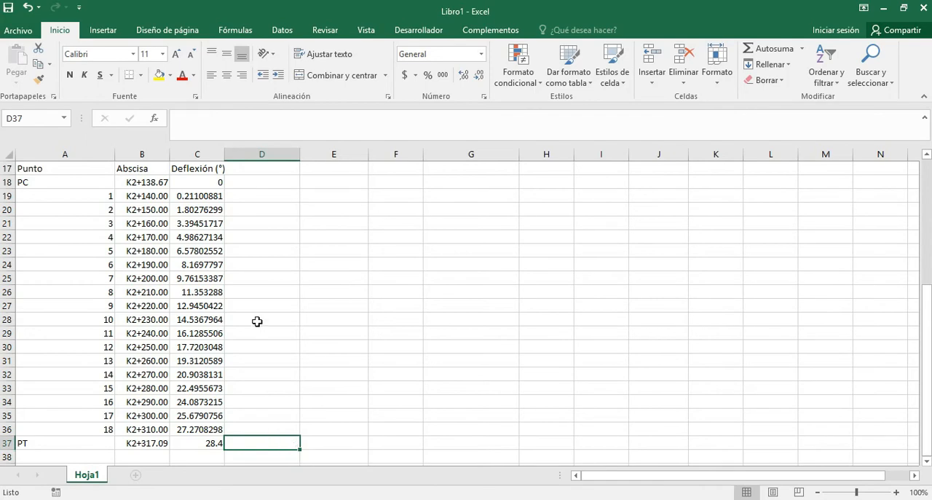
# Add the column headings COOR N in D17 and COOR E in E17 beside the deflection column.
pyautogui.scroll(2, 252, 233)
pyautogui.scroll(-2, 259, 324)
pyautogui.click(271, 166)
pyautogui.write('cO')
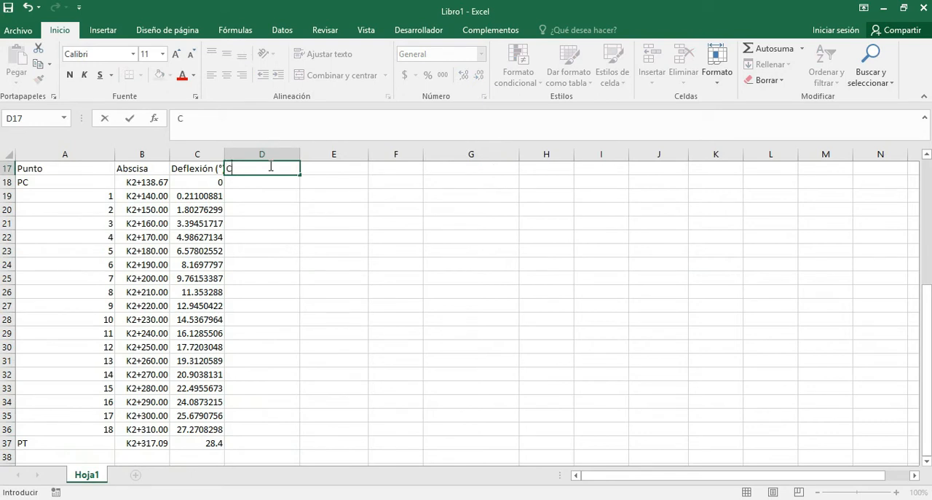
pyautogui.write('OOR N')
pyautogui.press('Tab')
pyautogui.write('COOR')
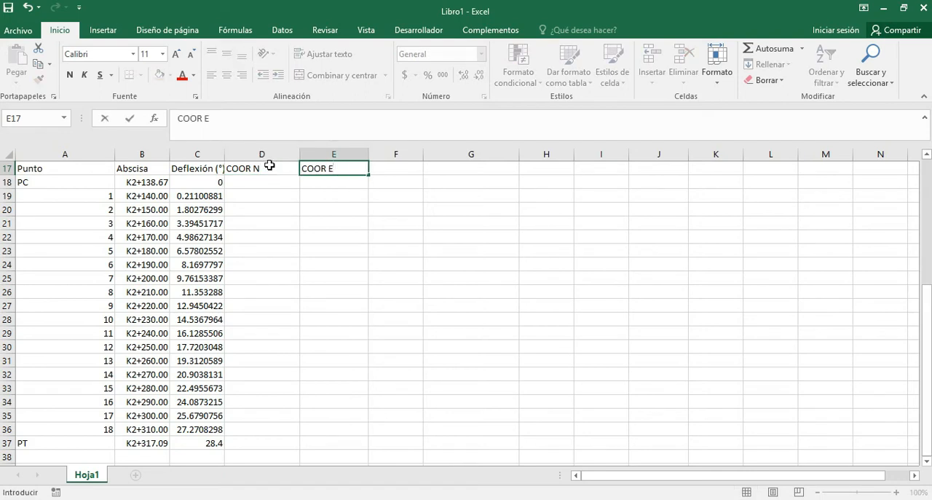
pyautogui.press('Return')
# Link the PC row's north coordinate in D18 to the Coor N PC value with =H2.
pyautogui.press('Left')
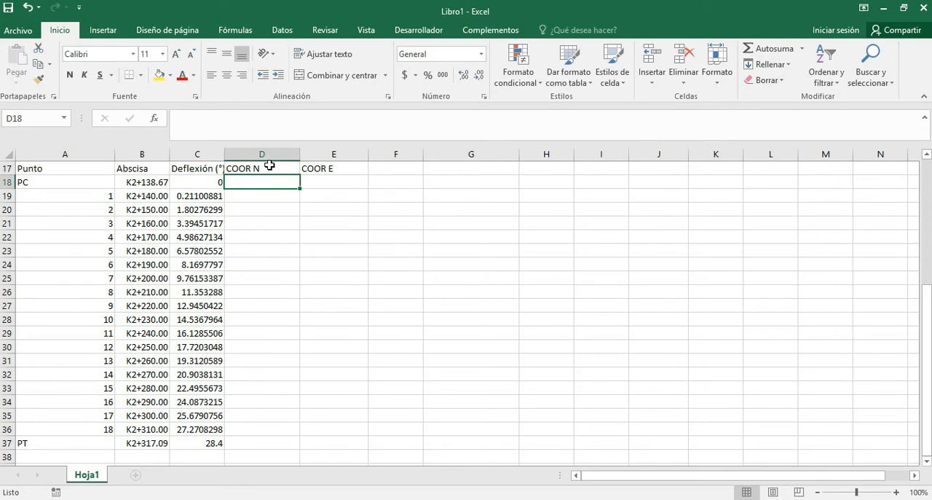
pyautogui.write('=')
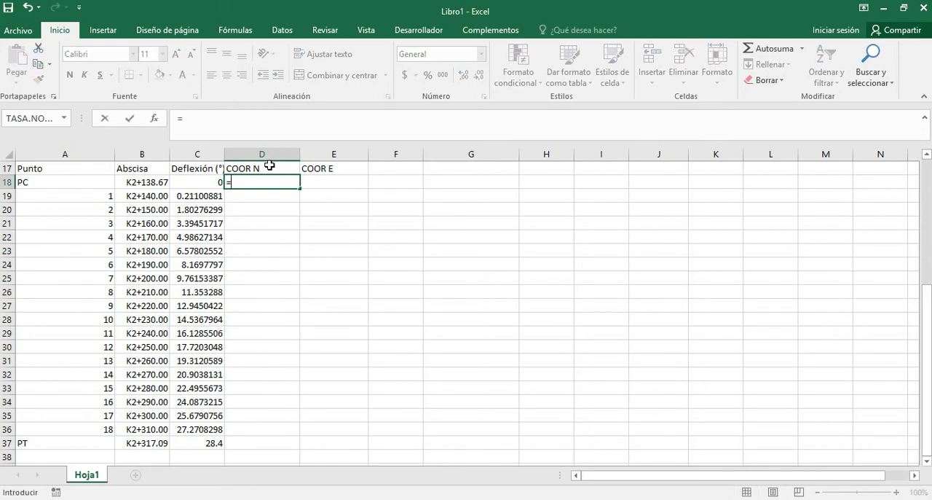
pyautogui.scroll(3, 378, 231)
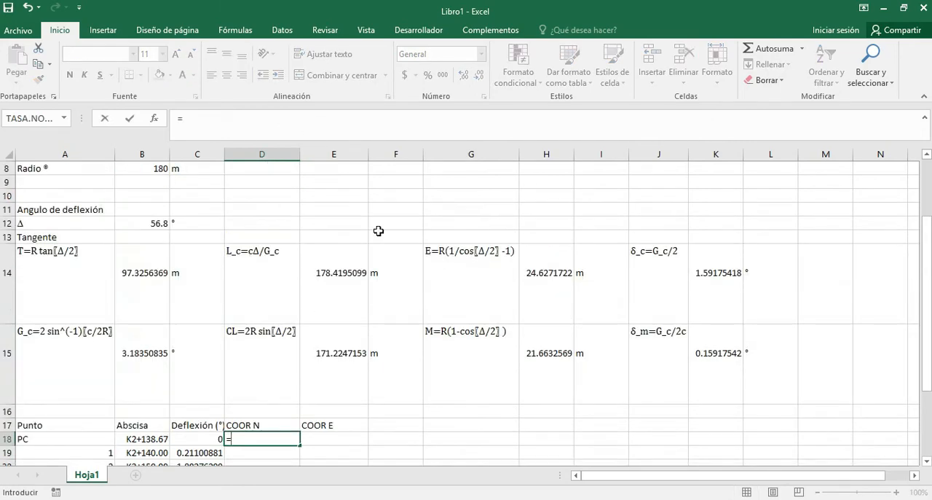
pyautogui.scroll(2, 380, 234)
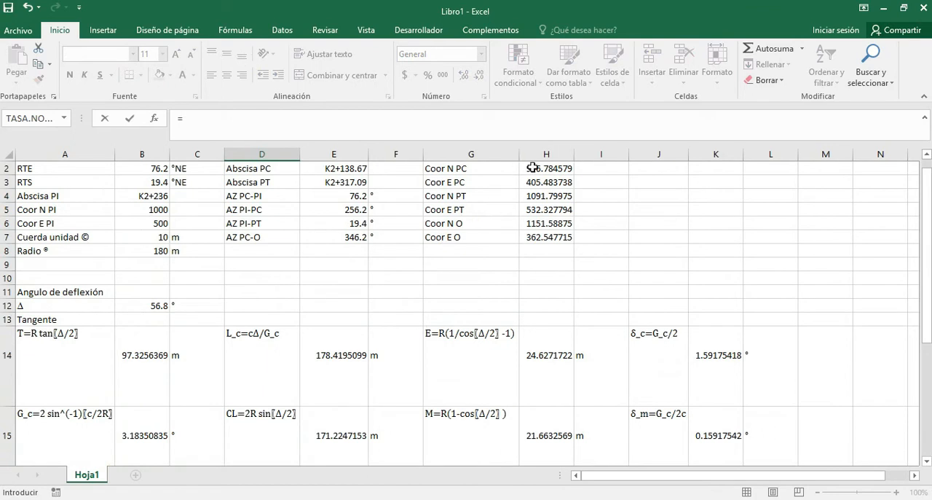
pyautogui.click(533, 169)
pyautogui.press('Return')
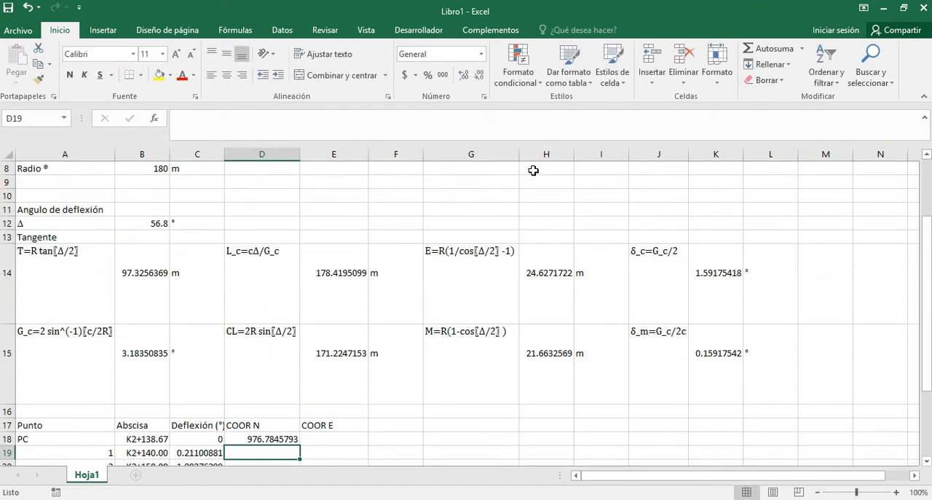
# Link the PC row's east coordinate in E18 to the Coor E PC value with =H3.
pyautogui.press('Right')
pyautogui.press('Up')
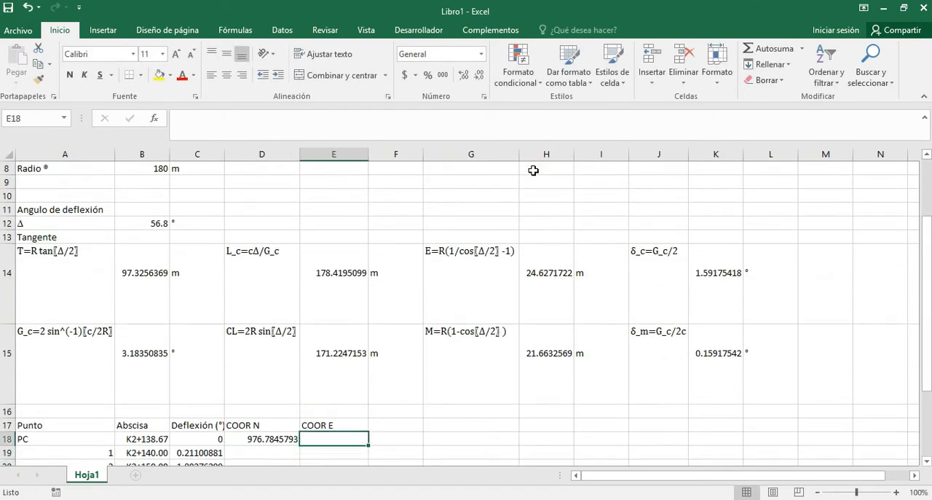
pyautogui.write('=')
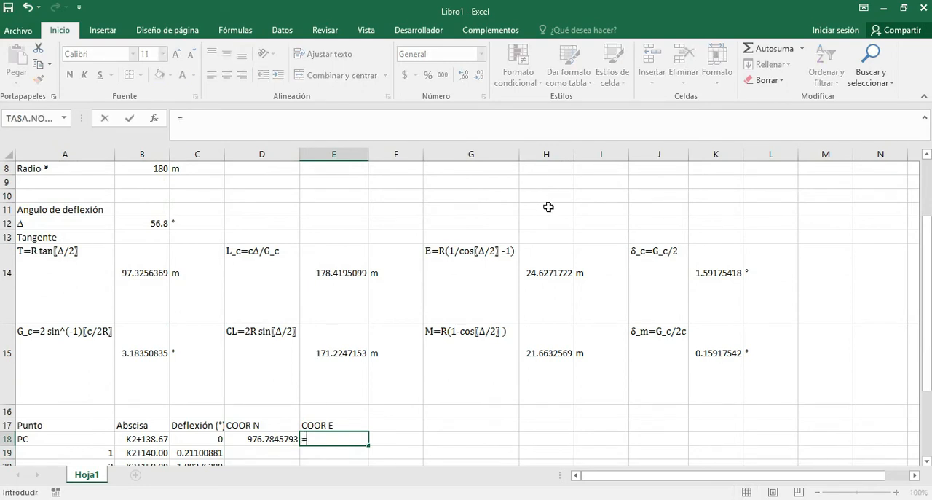
pyautogui.scroll(3, 547, 207)
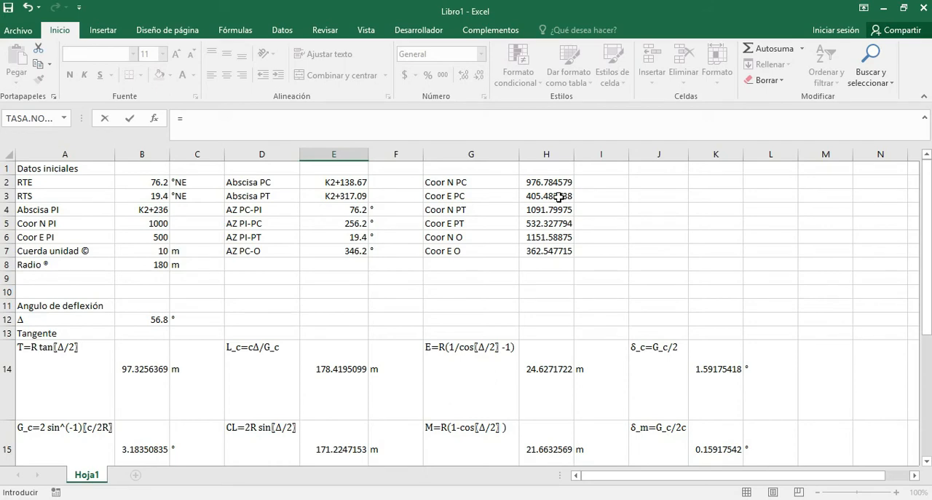
pyautogui.click(557, 196)
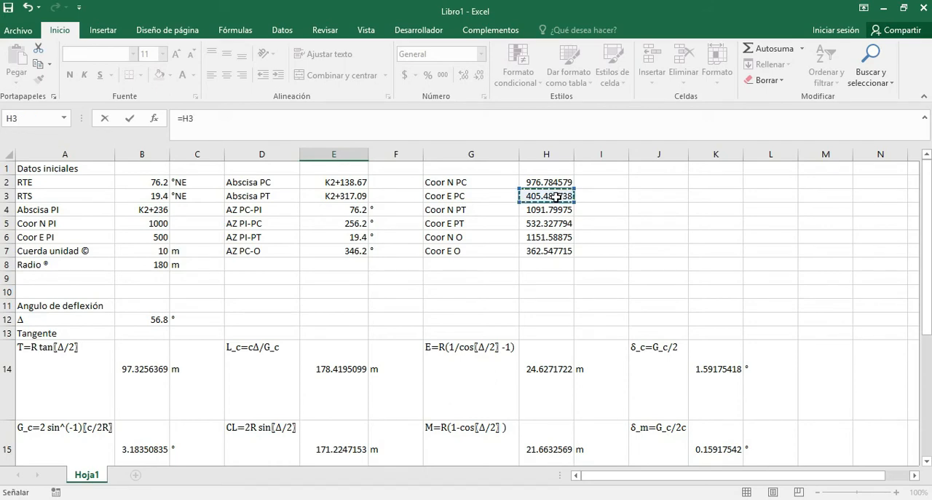
pyautogui.press('Return')
pyautogui.scroll(-2, 483, 246)
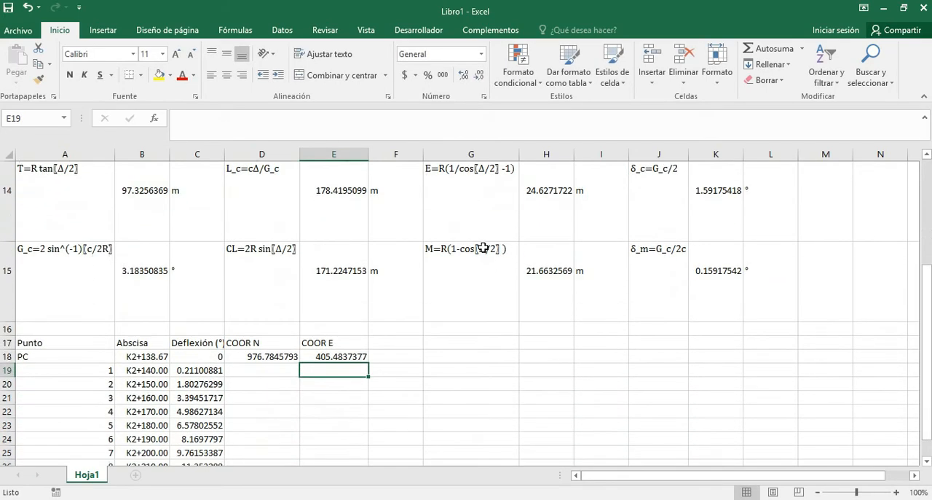
pyautogui.scroll(-1, 483, 248)
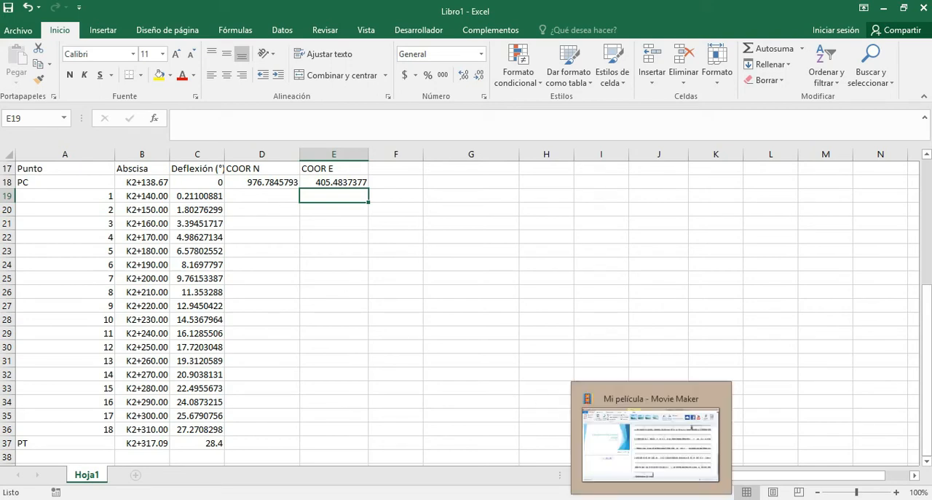
# Switch to the AutoCAD drawing and copy the radius line between the curve's centre and PC about 35 units to the west.
pyautogui.click(610, 498)
pyautogui.click(537, 321)
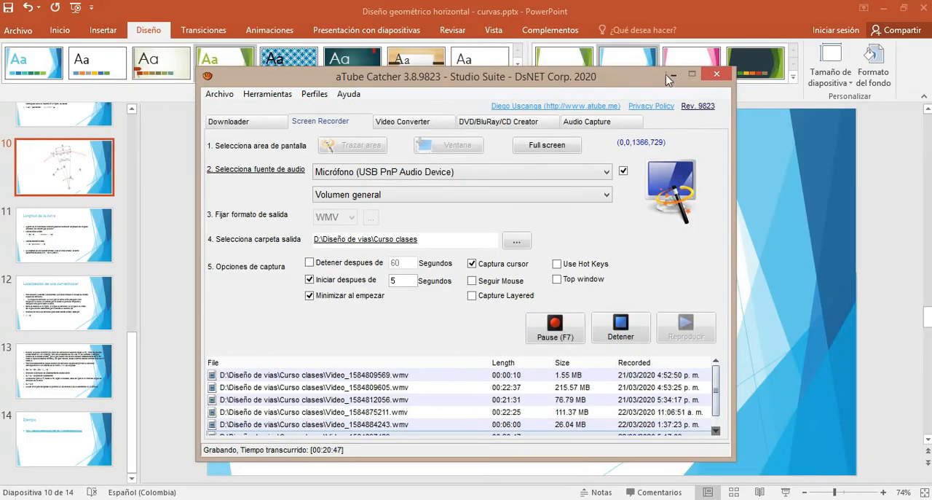
pyautogui.click(671, 75)
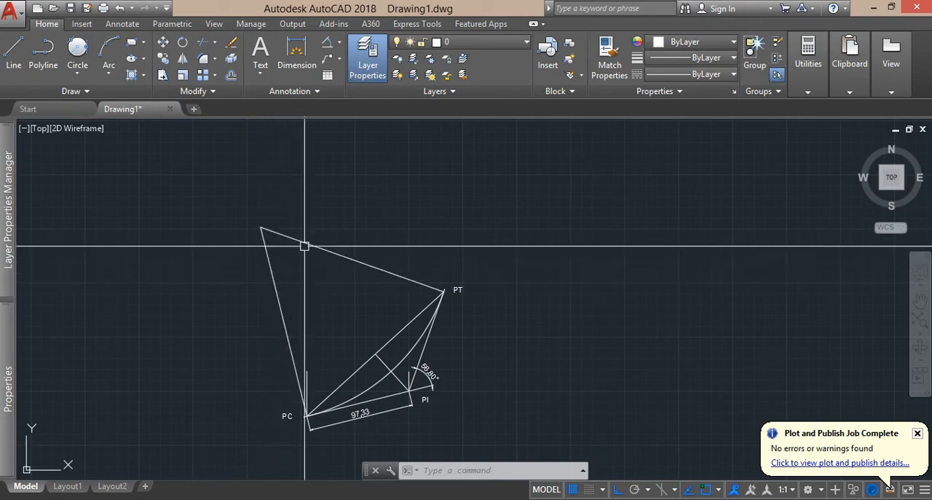
pyautogui.click(280, 305)
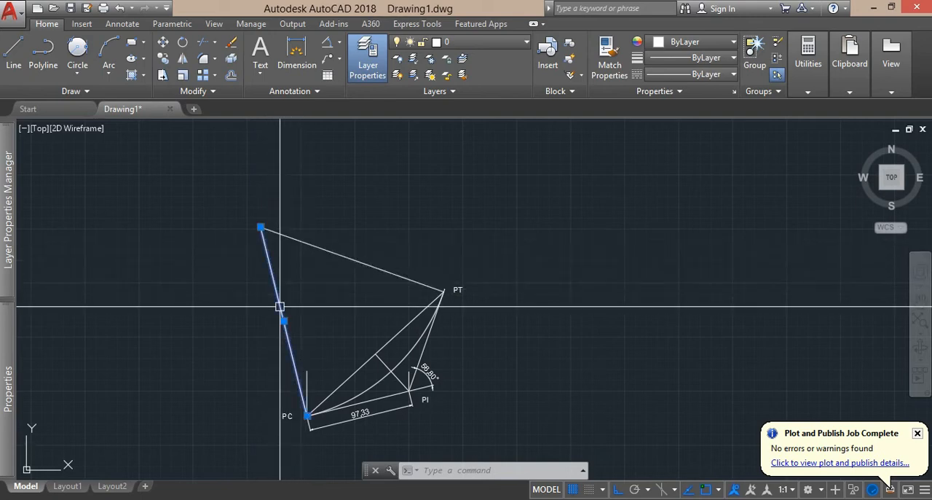
pyautogui.write('CO')
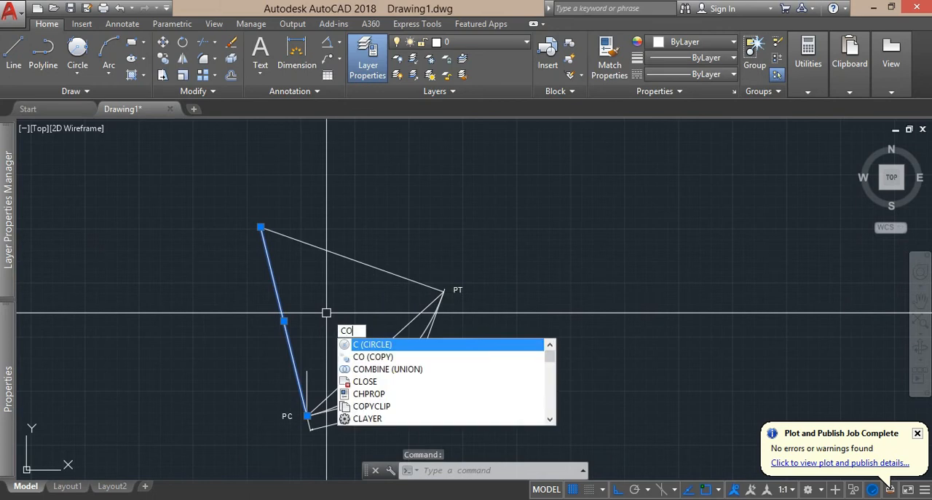
pyautogui.press('Return')
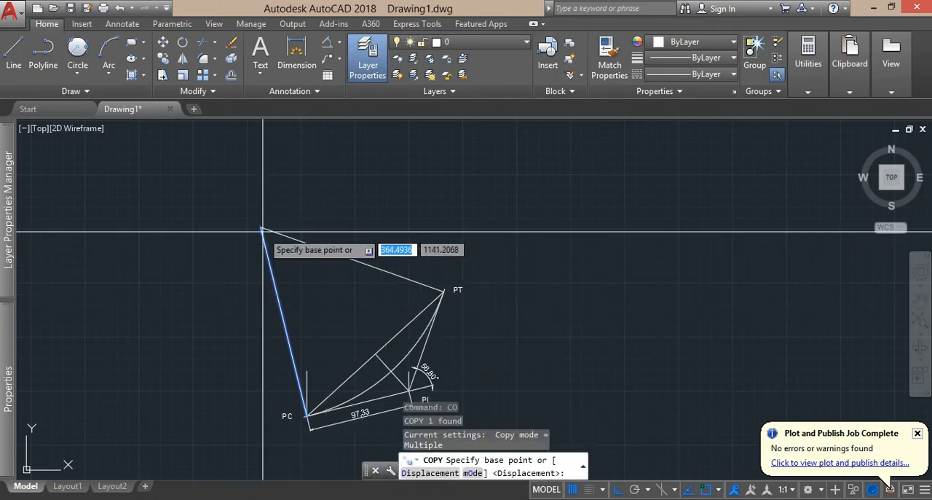
pyautogui.click(261, 228)
pyautogui.click(224, 259)
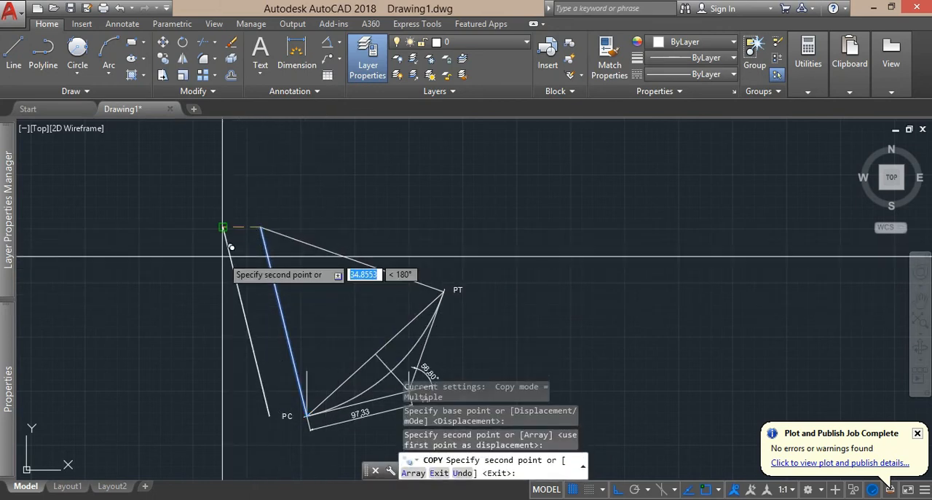
pyautogui.press('Escape')
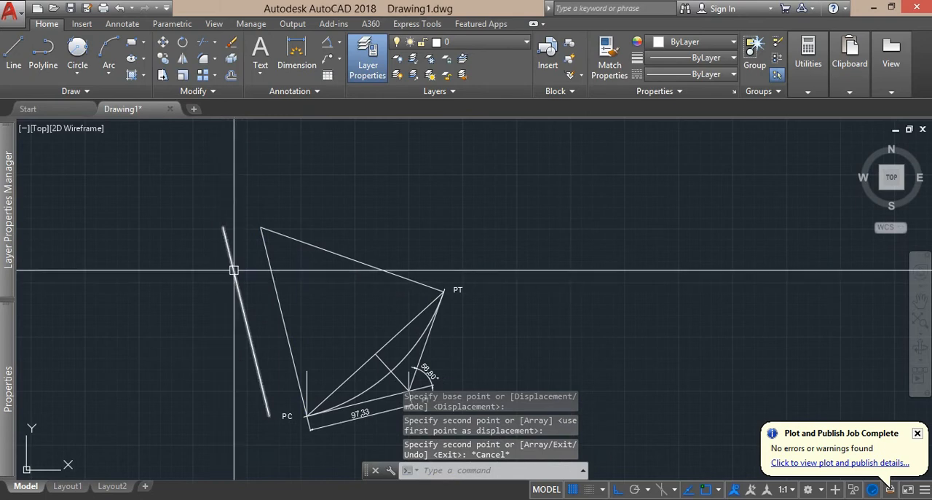
# Move the copied radius line by its upper endpoint onto the curve's centre so it overlies the original radius.
pyautogui.click(234, 270)
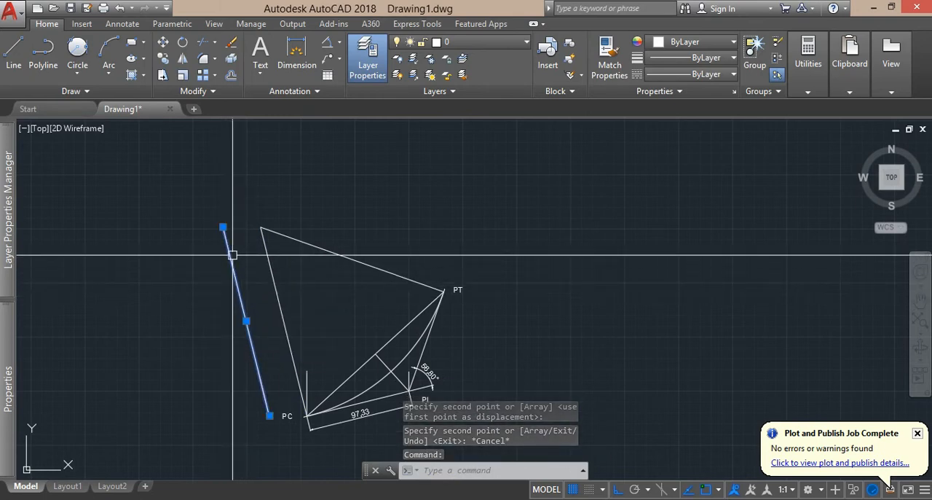
pyautogui.write('m')
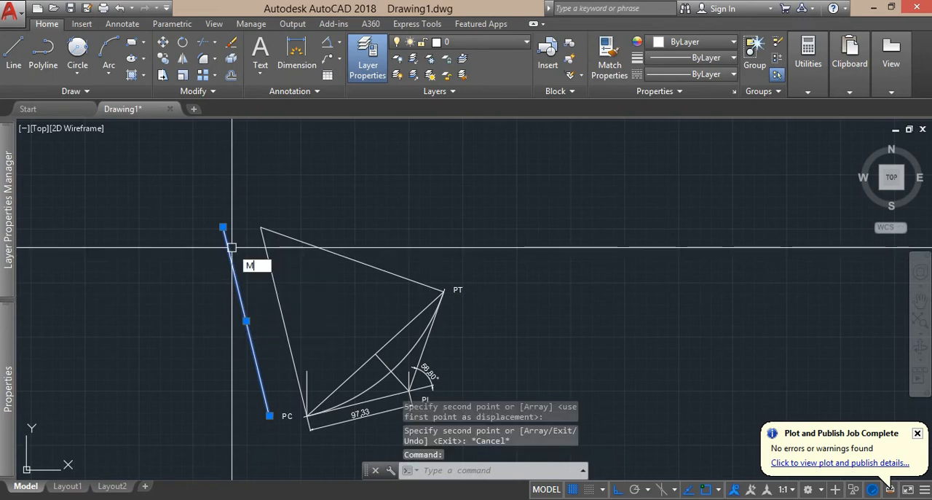
pyautogui.press('Return')
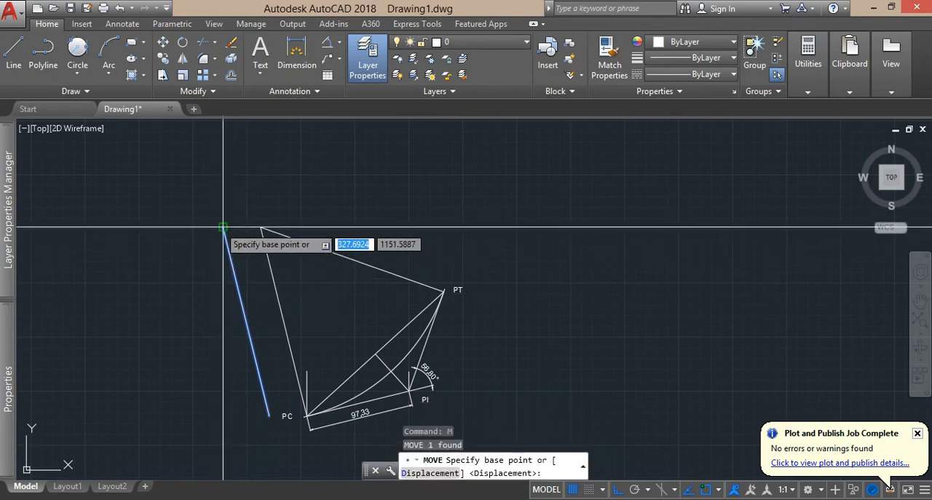
pyautogui.click(222, 227)
pyautogui.click(260, 229)
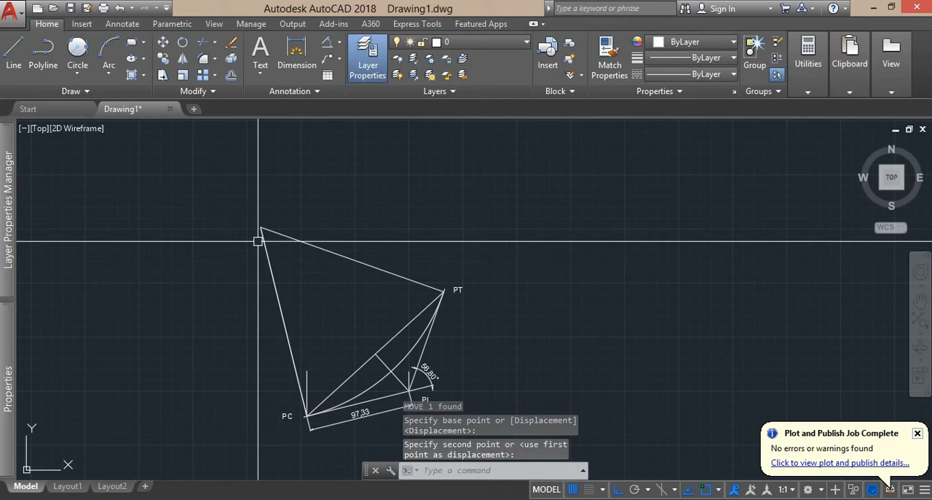
# Preview rotating the radius line about the curve's centre with ortho off, without applying a rotation.
pyautogui.click(283, 320)
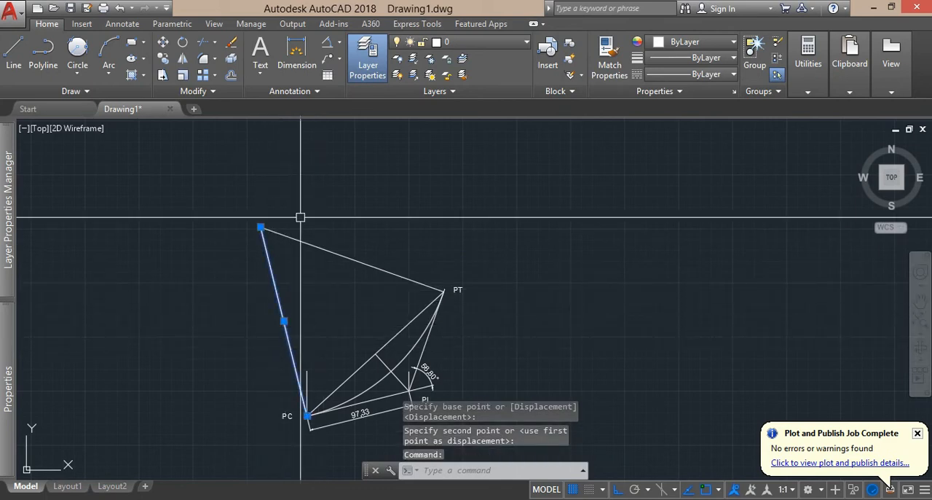
pyautogui.click(182, 46)
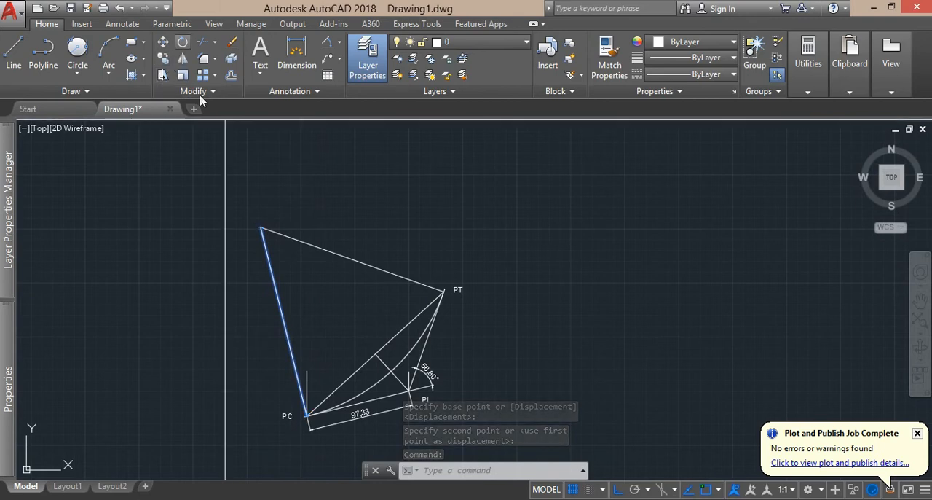
pyautogui.click(260, 228)
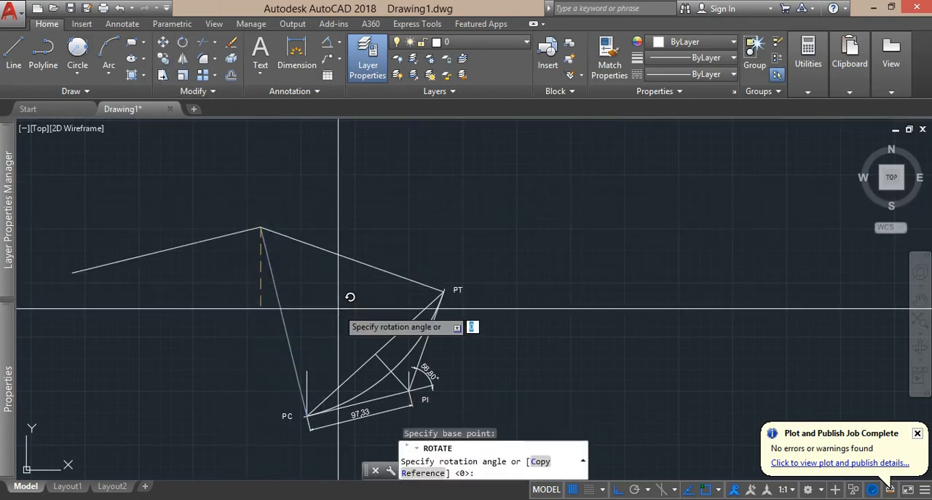
pyautogui.press('F8')
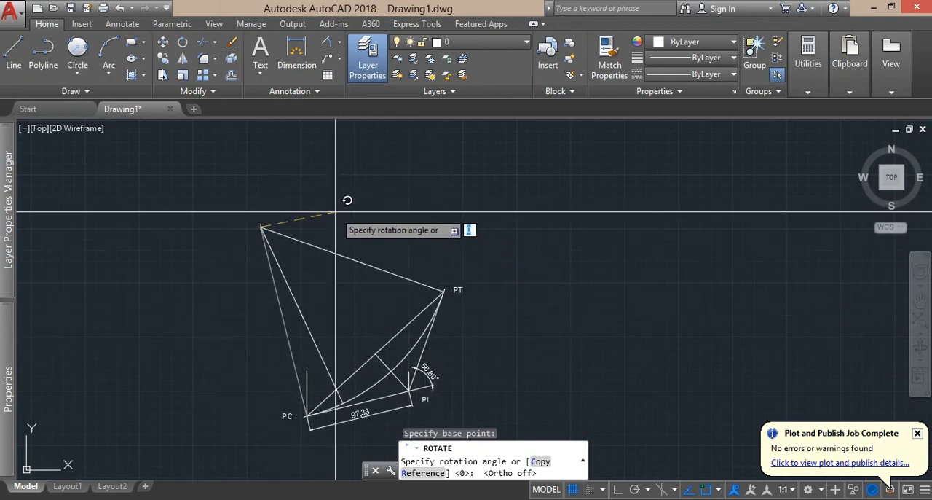
pyautogui.press('Escape')
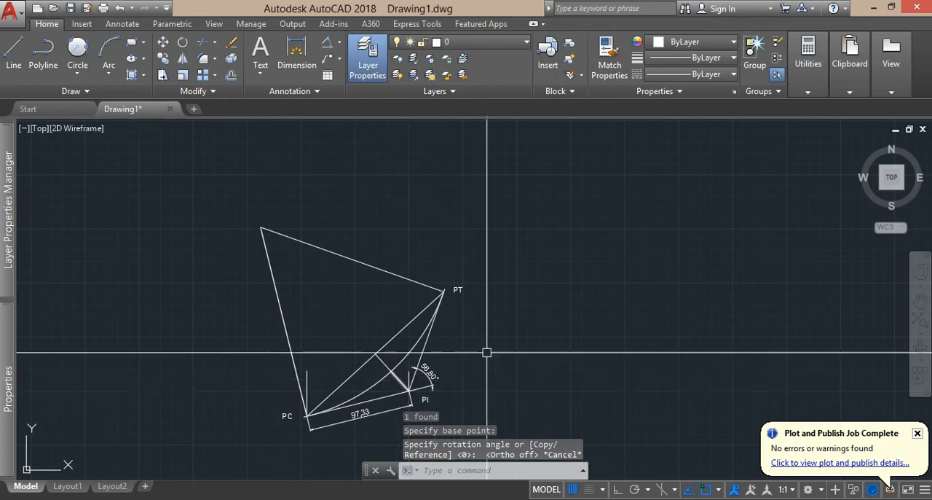
# Switch back to the Excel workbook and select D19, the north coordinate cell of point 1.
pyautogui.hotkey('alt', 'Tab')
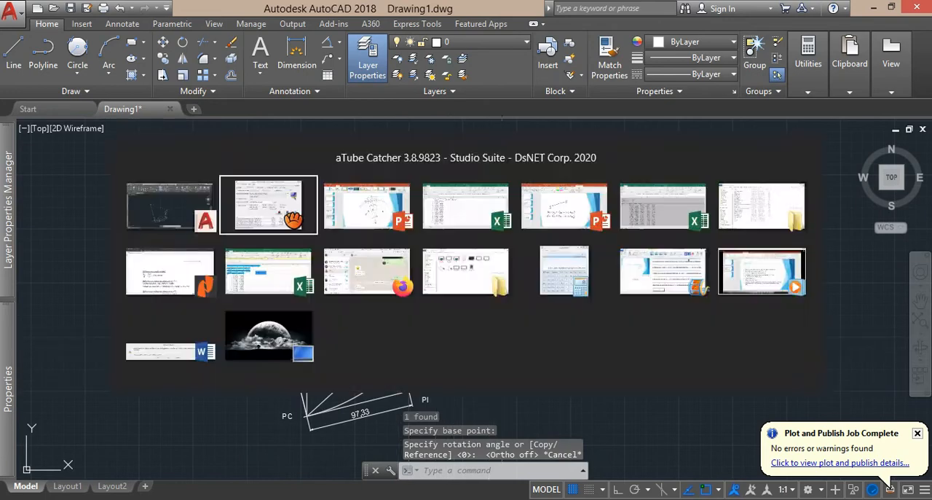
pyautogui.click(541, 327)
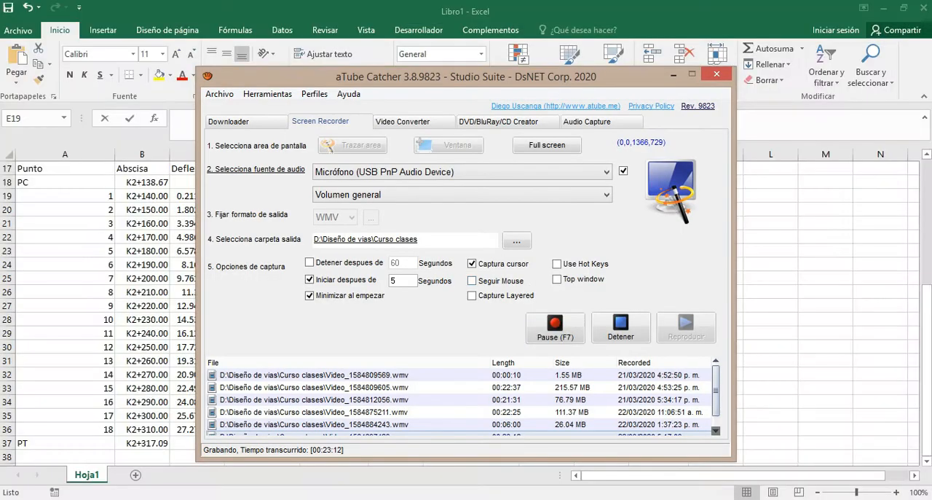
pyautogui.click(180, 293)
pyautogui.click(279, 194)
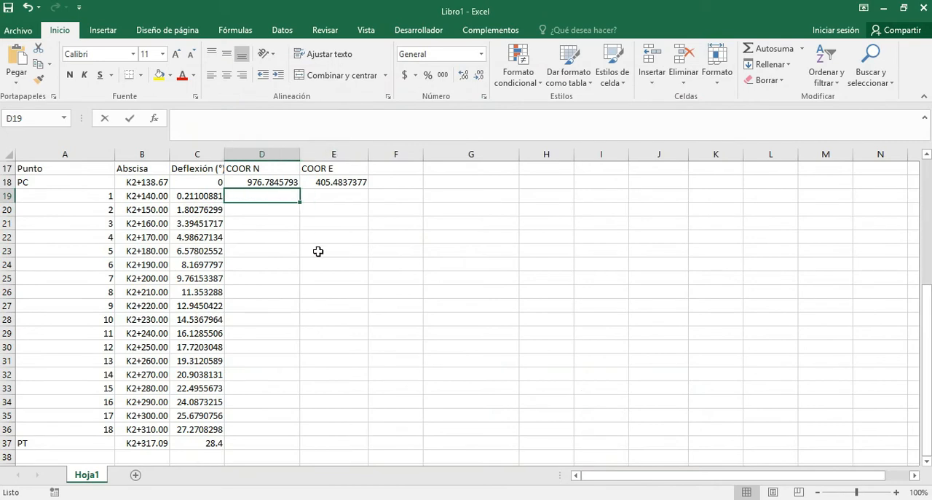
# Label cell D8 as AZ O-PC beneath the AZ PC-O azimuth.
pyautogui.scroll(5, 318, 251)
pyautogui.click(485, 249)
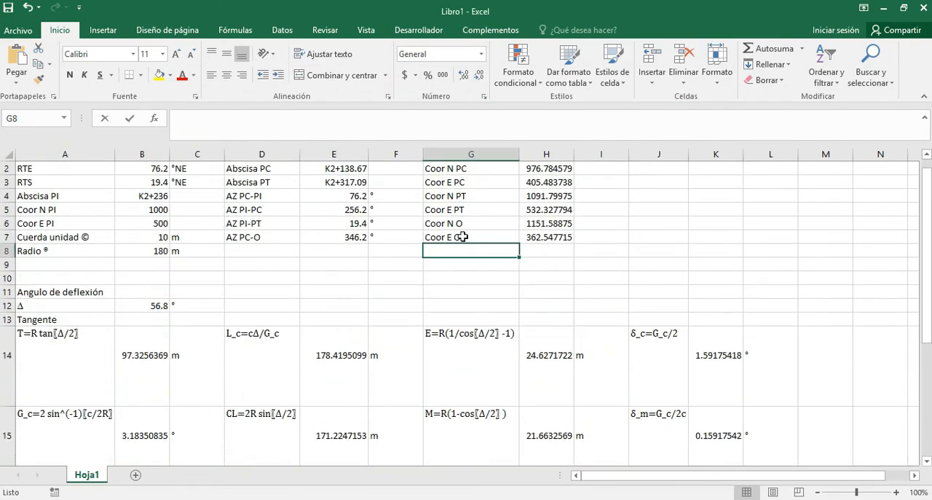
pyautogui.click(264, 250)
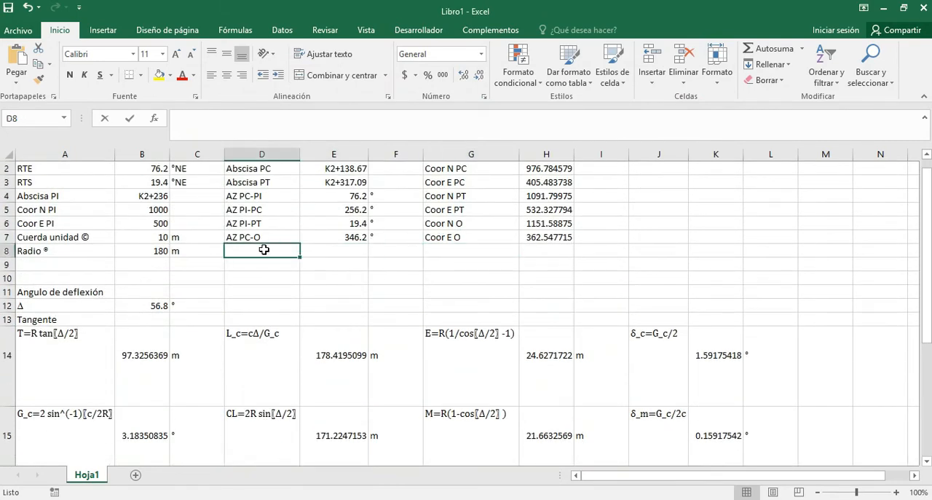
pyautogui.write('a')
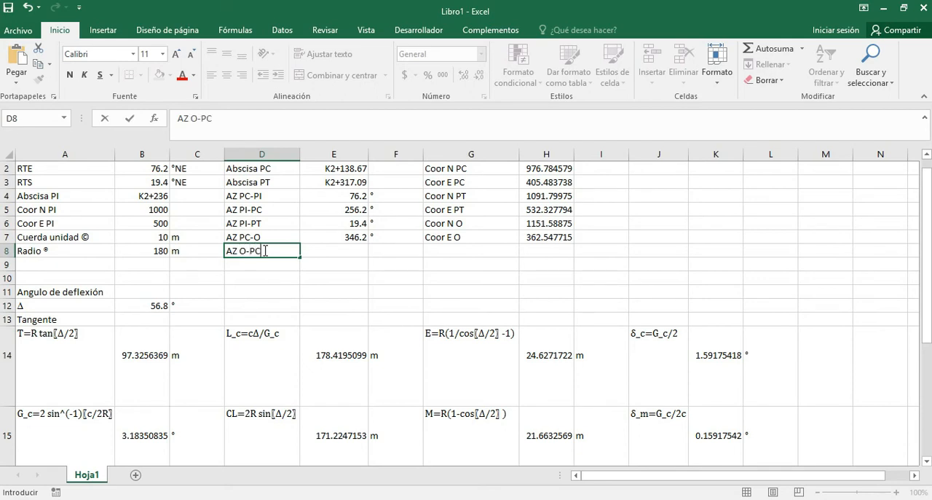
pyautogui.press('Tab')
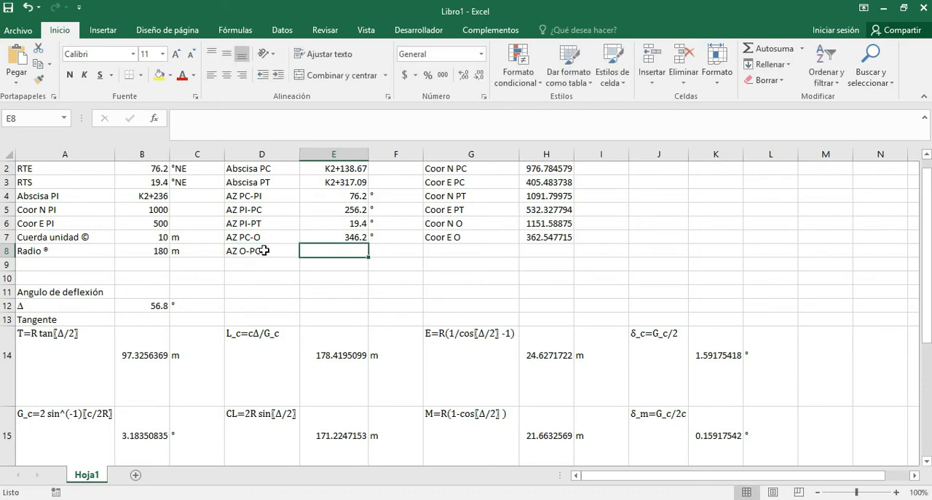
# Calculate the O-PC azimuth in E8 with =E7-180 and add the ° unit in F8.
pyautogui.write('=')
pyautogui.press('Up')
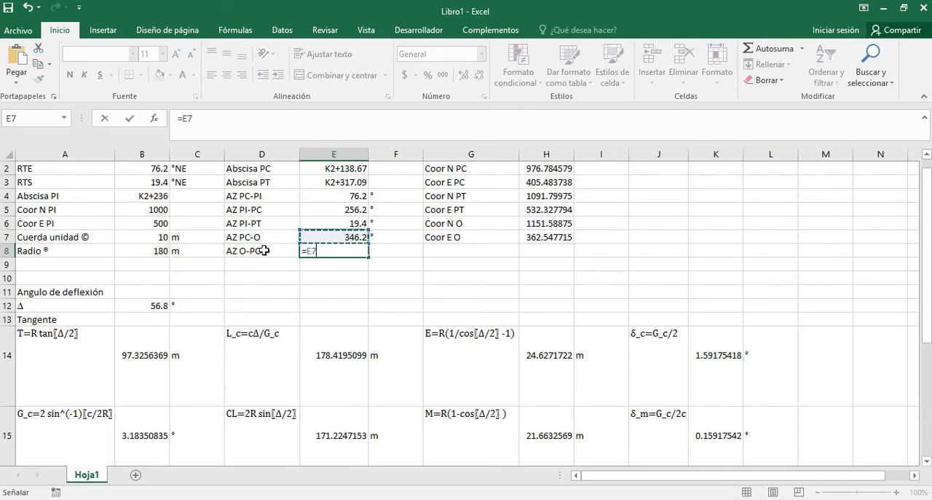
pyautogui.write('-180')
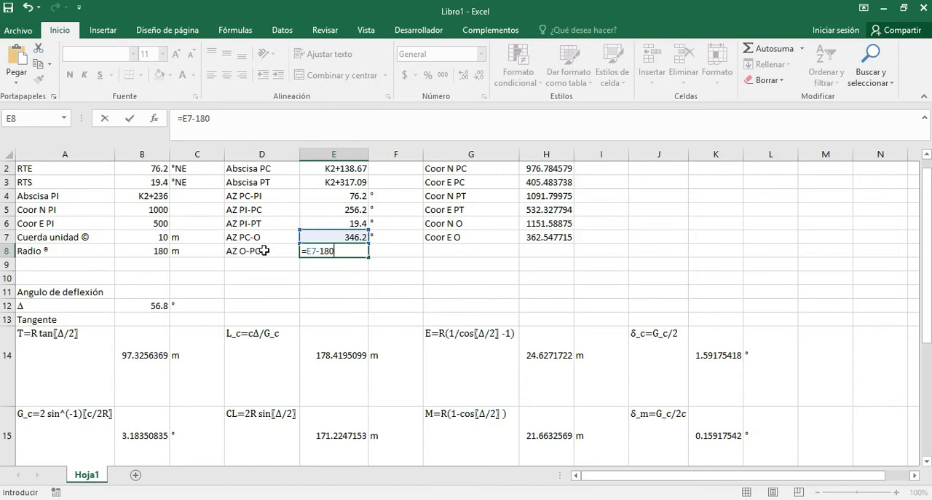
pyautogui.press('Return')
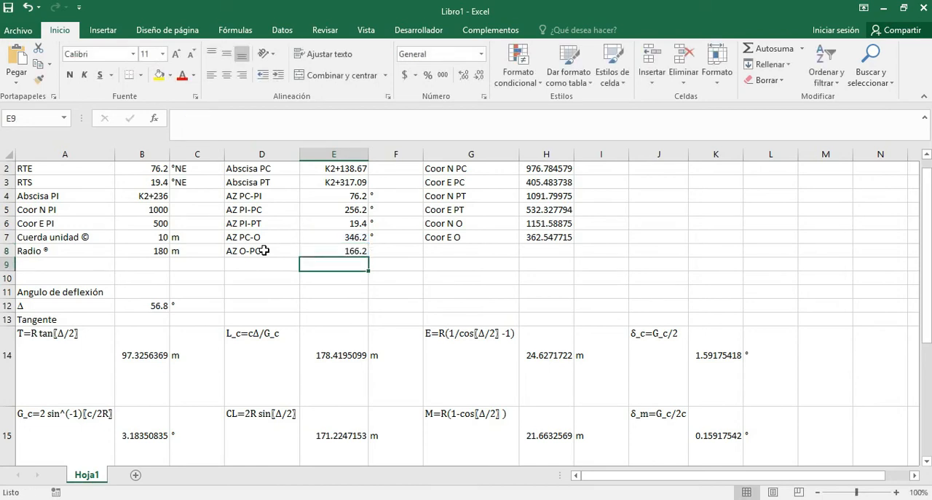
pyautogui.press('Right')
pyautogui.press('Up')
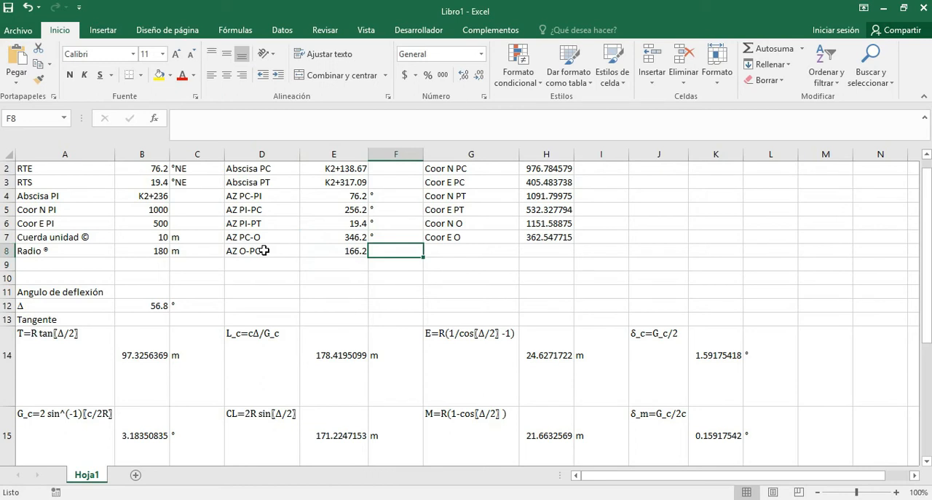
pyautogui.write('°')
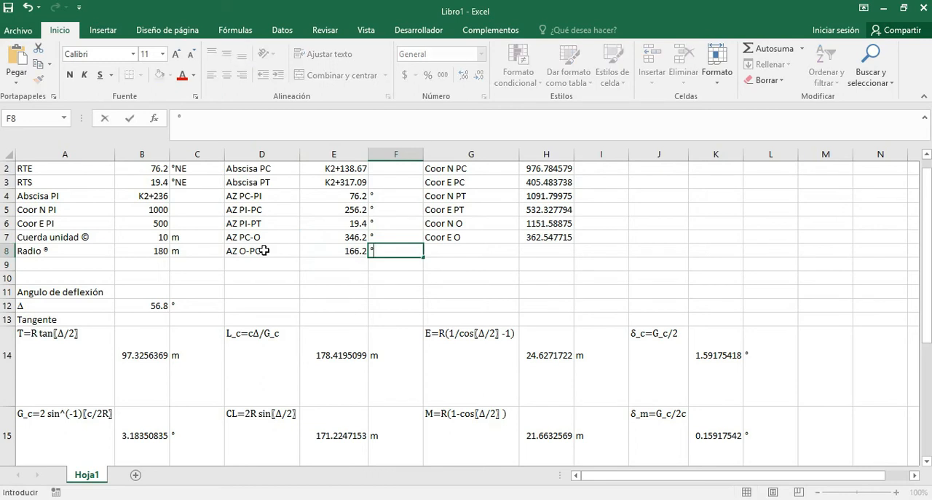
pyautogui.press('Return')
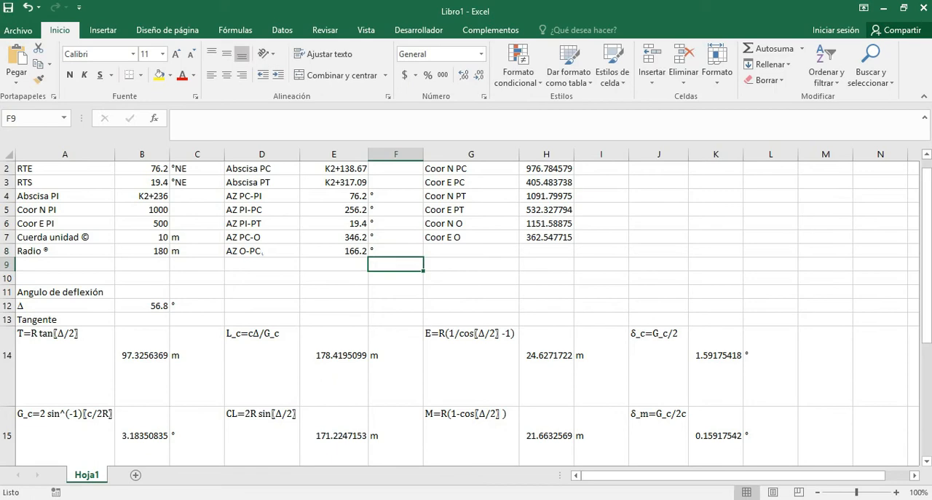
pyautogui.scroll(-4, 440, 385)
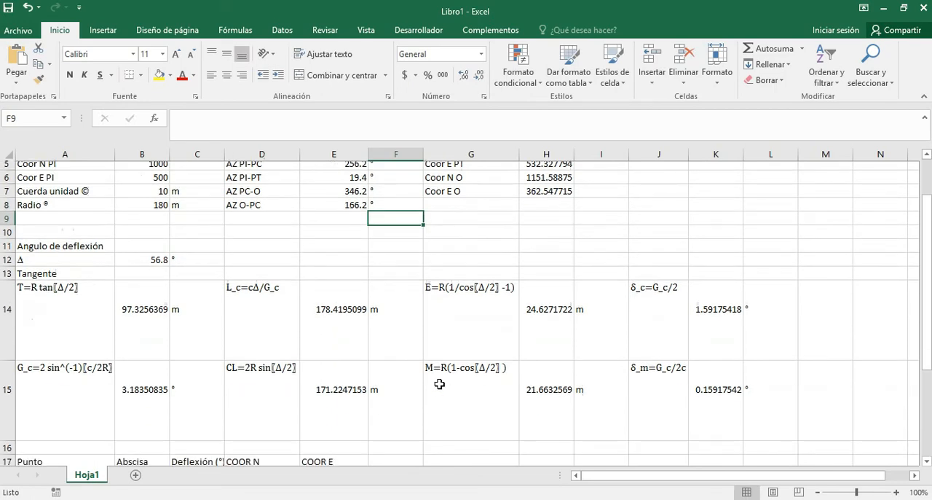
# Review the azimuth formulas for PC-O in E7 and O-PC in E8 before computing point 1's north coordinate.
pyautogui.scroll(-1, 313, 386)
pyautogui.click(315, 278)
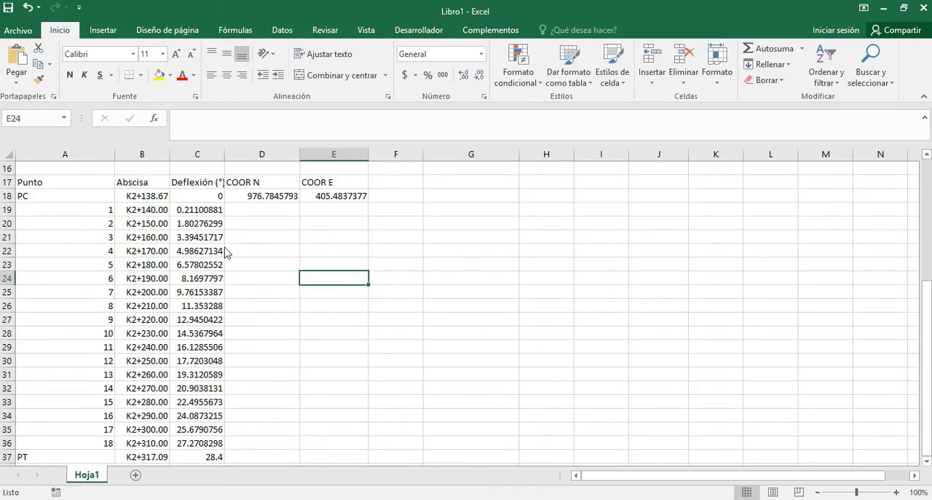
pyautogui.click(273, 214)
pyautogui.scroll(1, 271, 277)
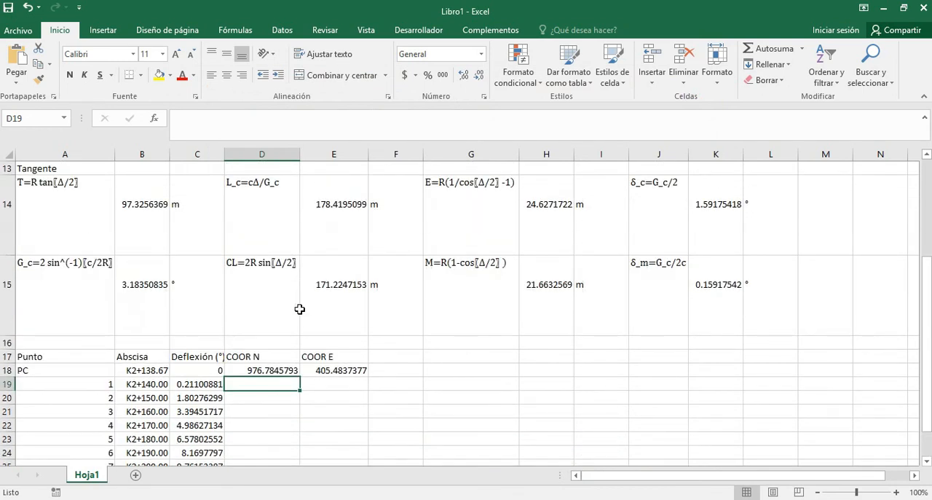
pyautogui.scroll(4, 308, 315)
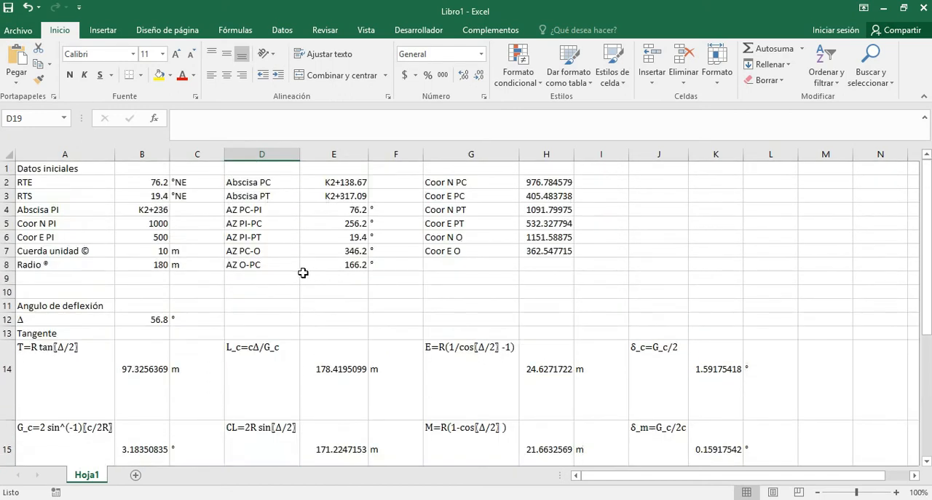
pyautogui.click(344, 252)
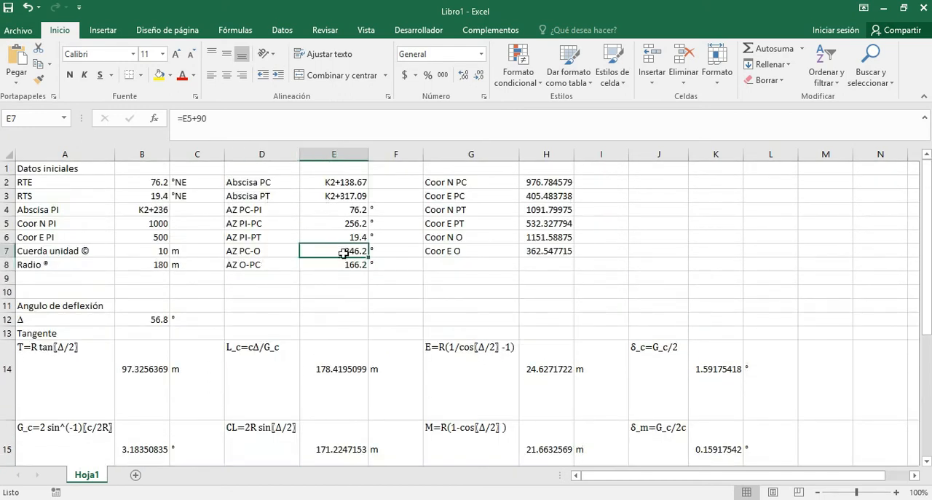
pyautogui.click(344, 266)
pyautogui.scroll(-4, 342, 298)
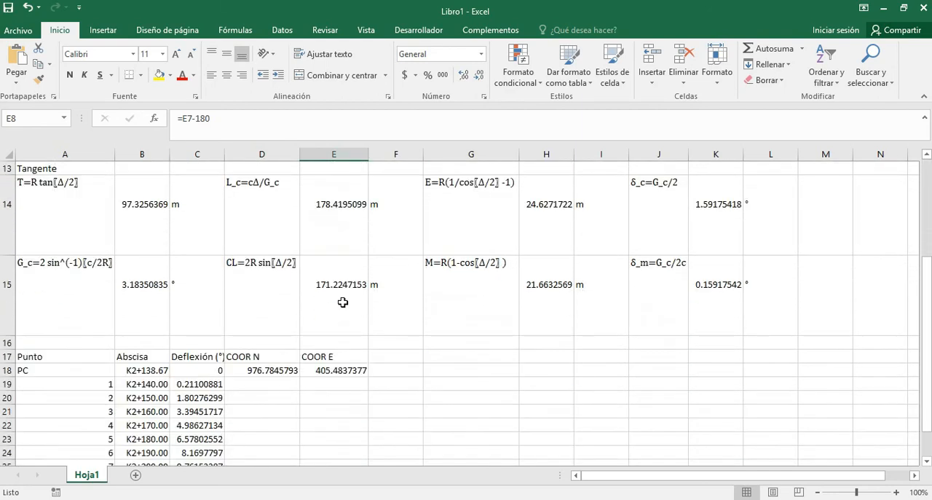
# Start the north coordinate formula of point 1 in D19 with =$H$6+(, using the centre's north coordinate as an absolute reference.
pyautogui.click(270, 384)
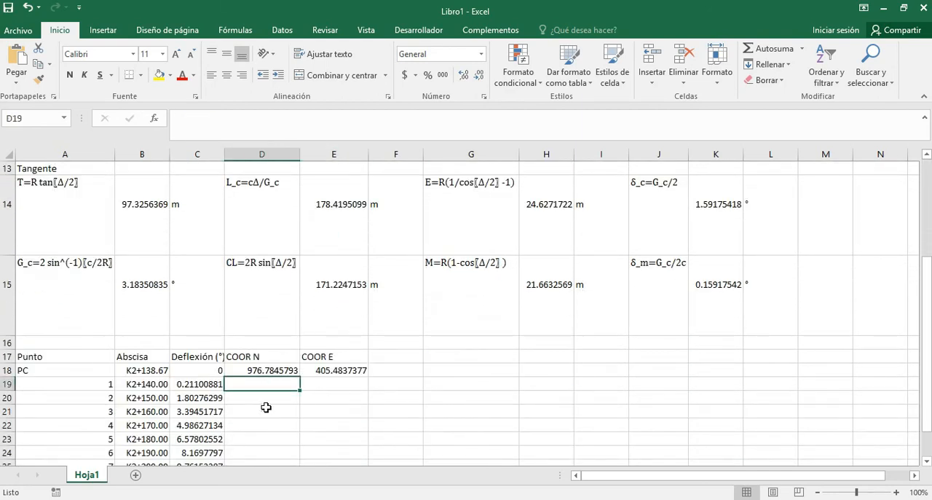
pyautogui.write('=')
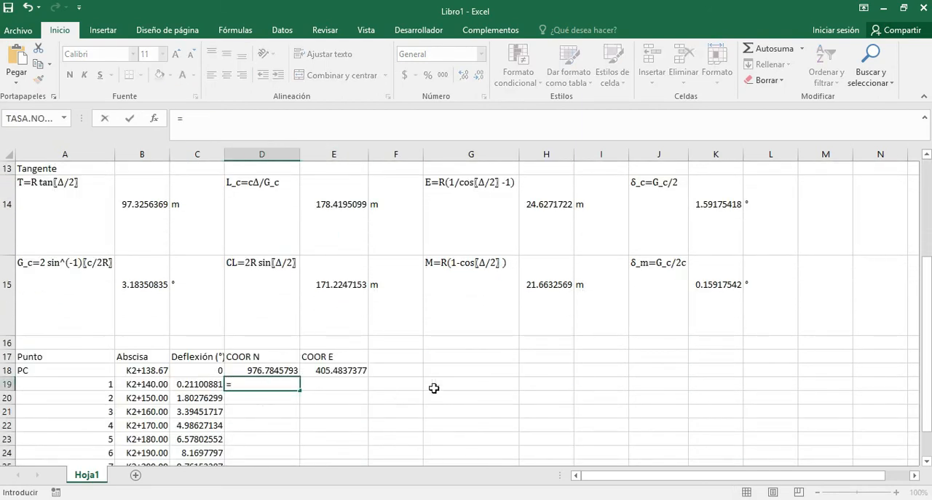
pyautogui.scroll(4, 434, 388)
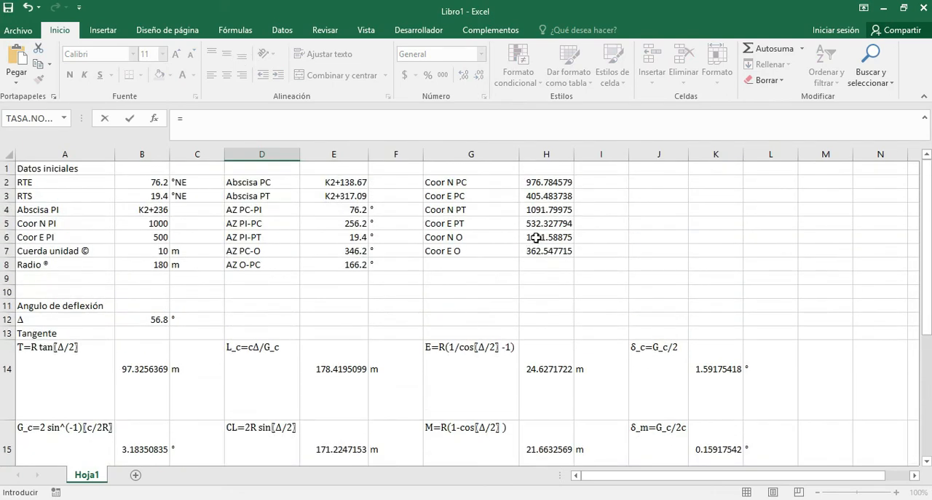
pyautogui.click(536, 237)
pyautogui.press('F4')
pyautogui.scroll(-5, 536, 237)
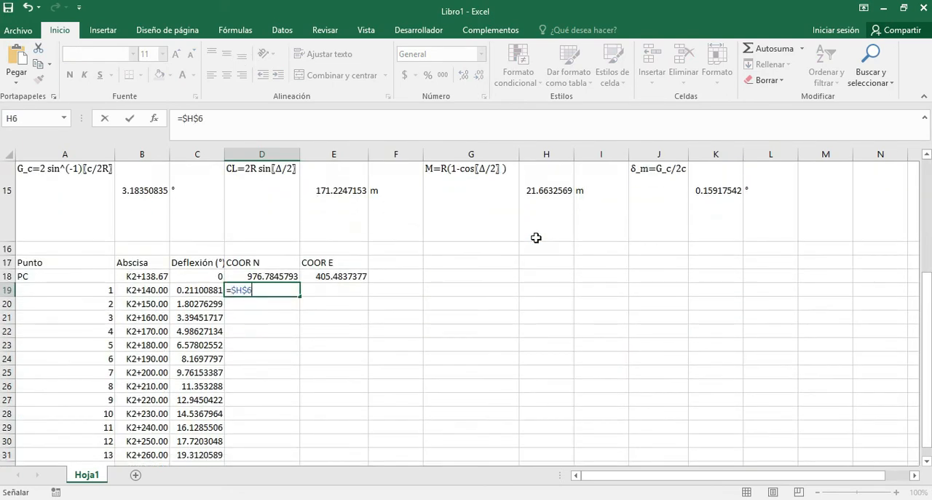
pyautogui.write('+(')
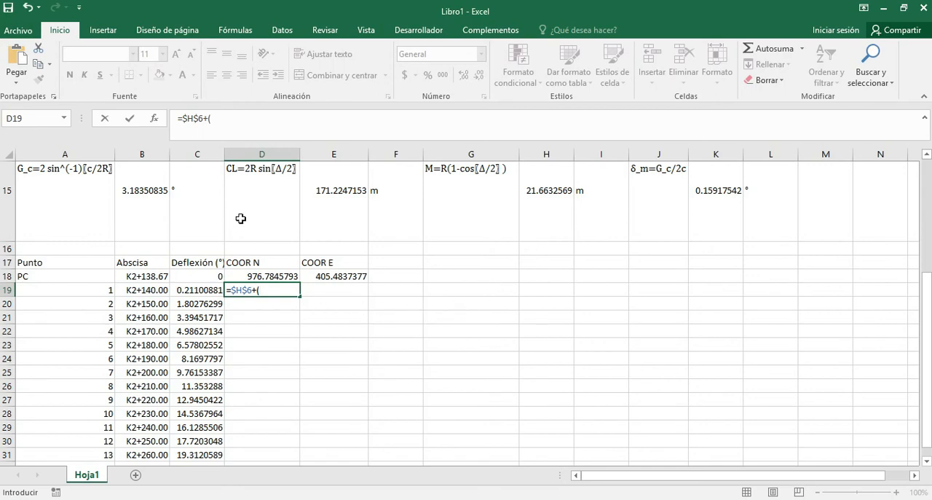
# Continue the D19 formula with the absolute radius reference and cosine function, $B$8*COS(RADIANES(.
pyautogui.scroll(3, 535, 379)
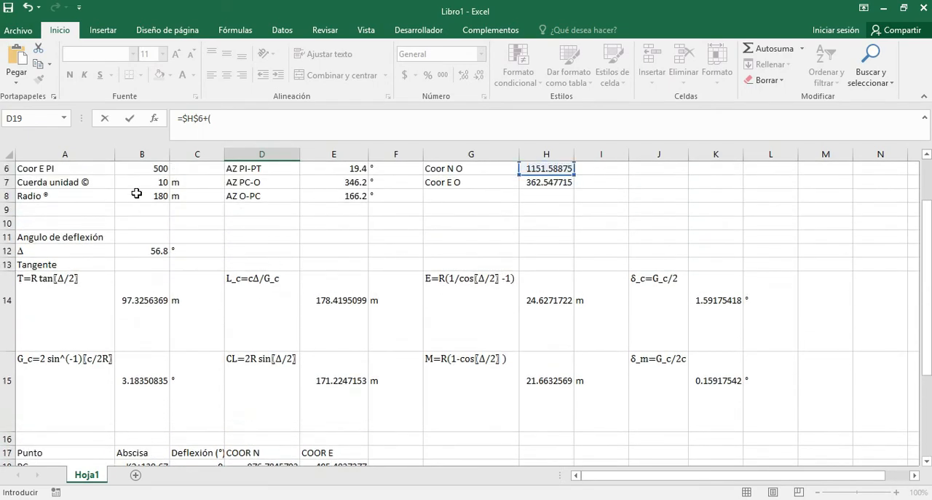
pyautogui.click(136, 193)
pyautogui.scroll(-3, 137, 193)
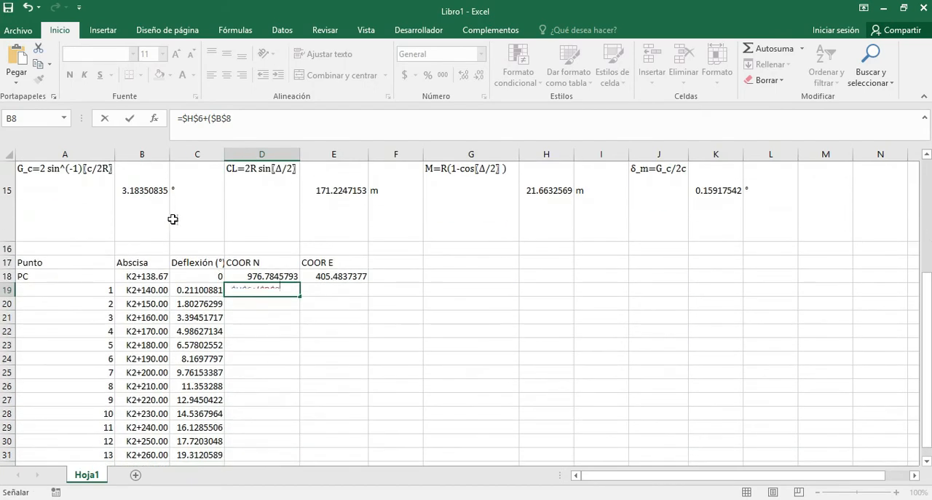
pyautogui.press('F4')
pyautogui.write('*')
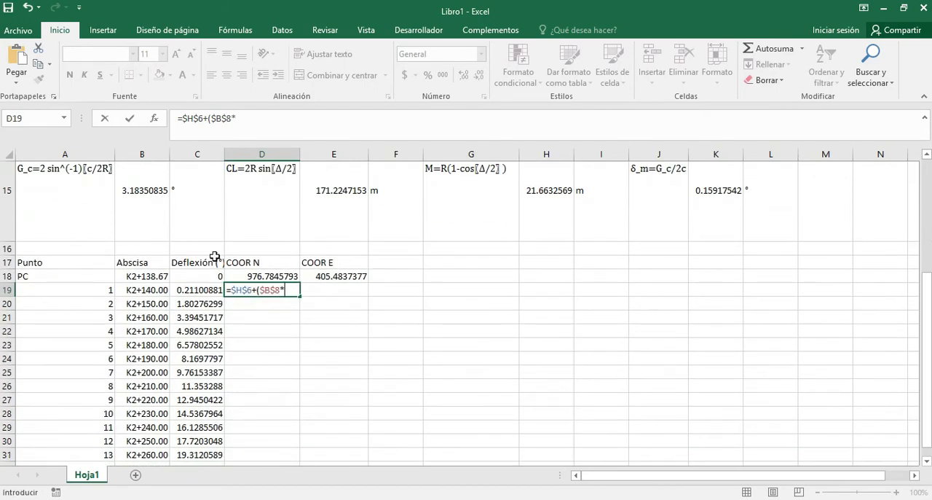
pyautogui.write('COS(RA')
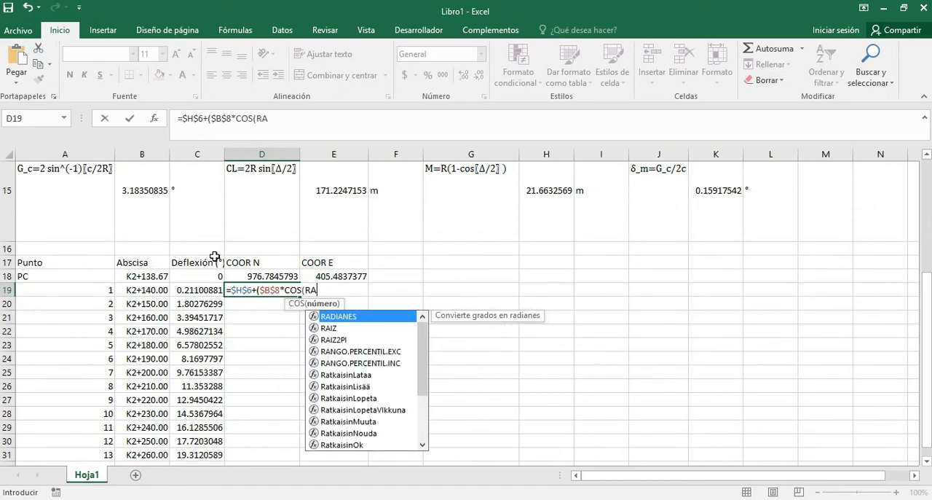
pyautogui.press('Tab')
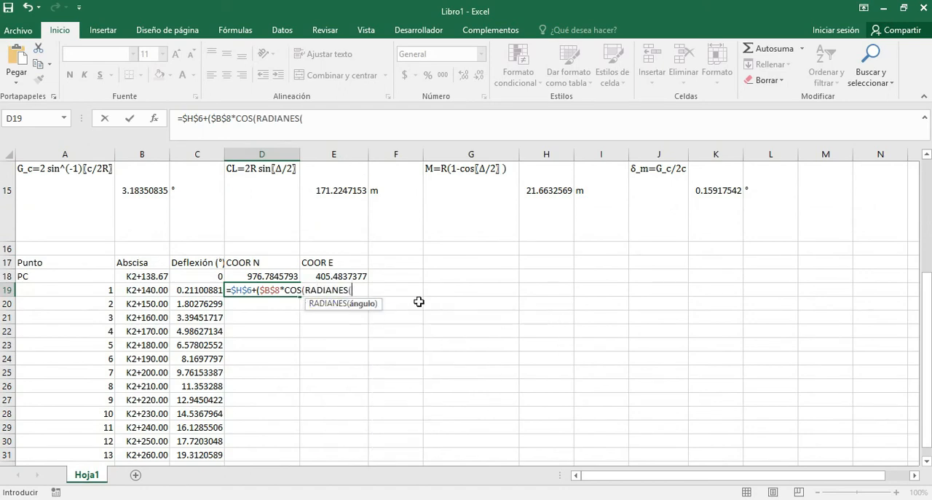
# Add the angle to the D19 formula as the O-PC azimuth minus twice point 1's deflection, E8-(2*C19.
pyautogui.scroll(3, 419, 304)
pyautogui.scroll(2, 419, 300)
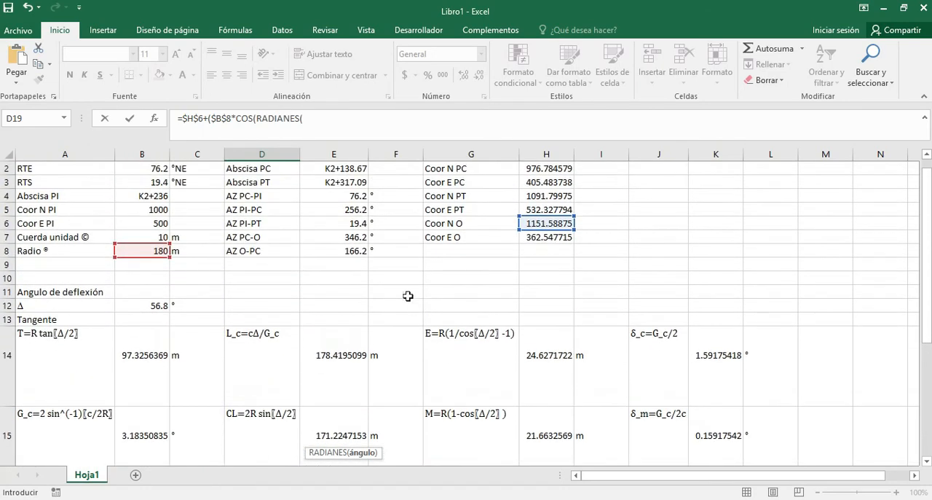
pyautogui.click(346, 251)
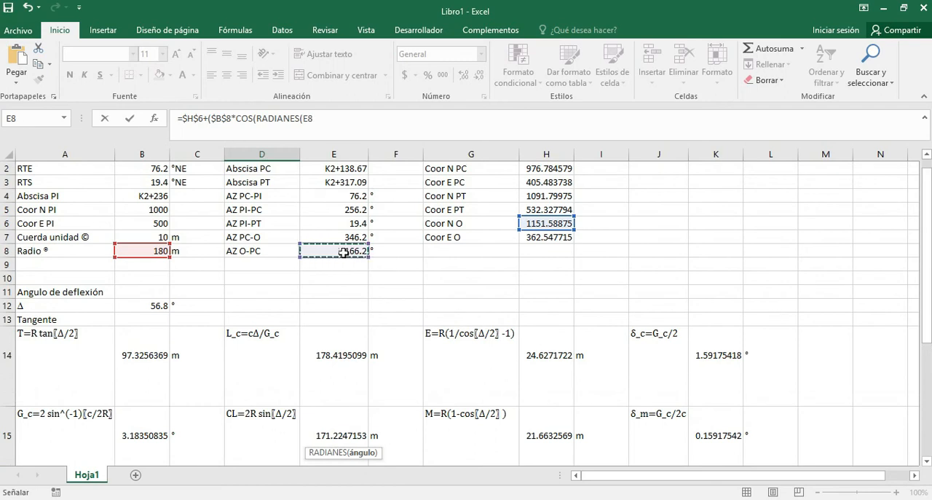
pyautogui.write('-(2*')
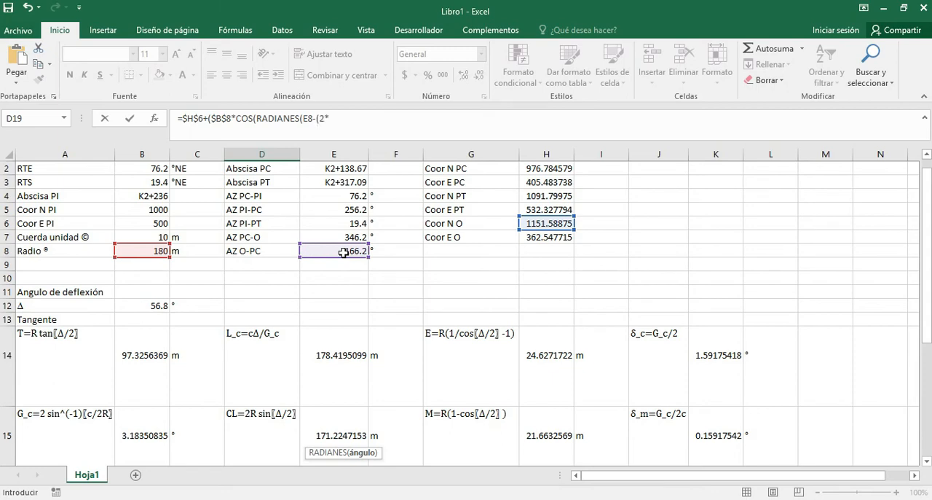
pyautogui.scroll(-4, 343, 253)
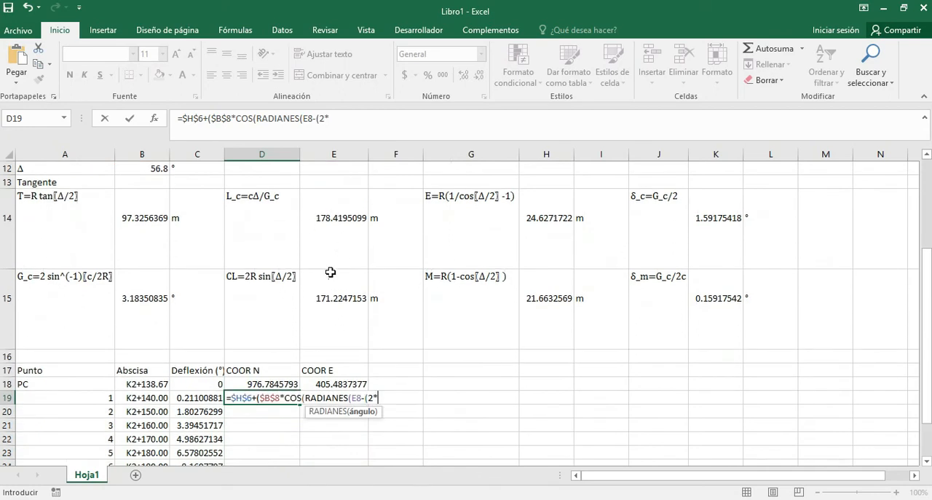
pyautogui.click(202, 398)
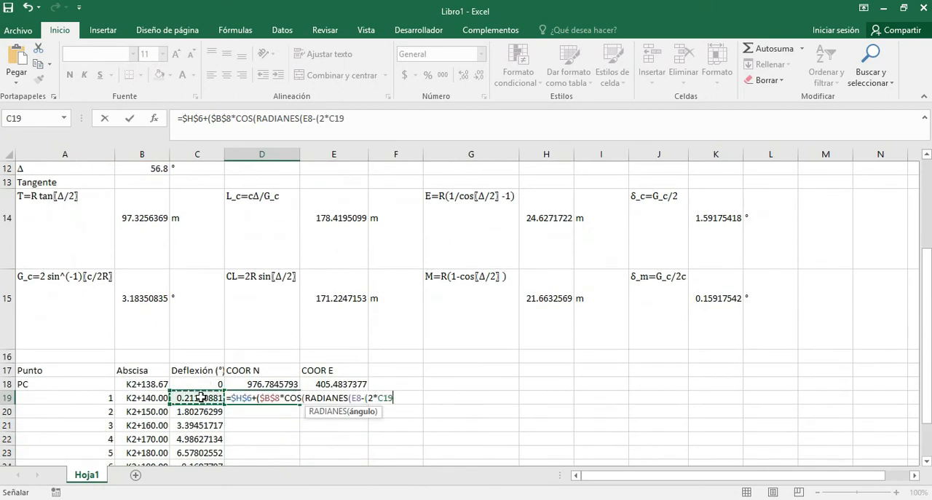
# Make the azimuth reference absolute as $E$8 and complete D19 as =$H$6+($B$8*COS(RADIANES($E$8-(2*C19)))).
pyautogui.click(311, 122)
pyautogui.press('F4')
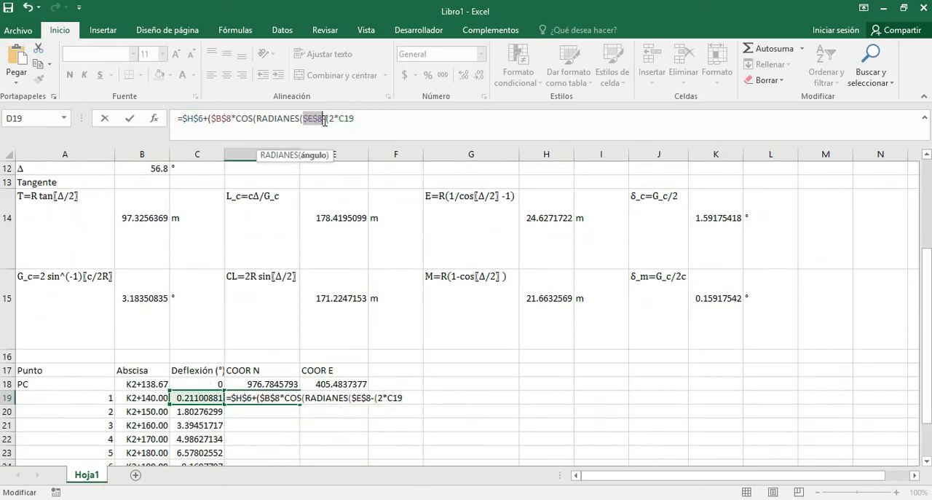
pyautogui.click(389, 117)
pyautogui.write('))))')
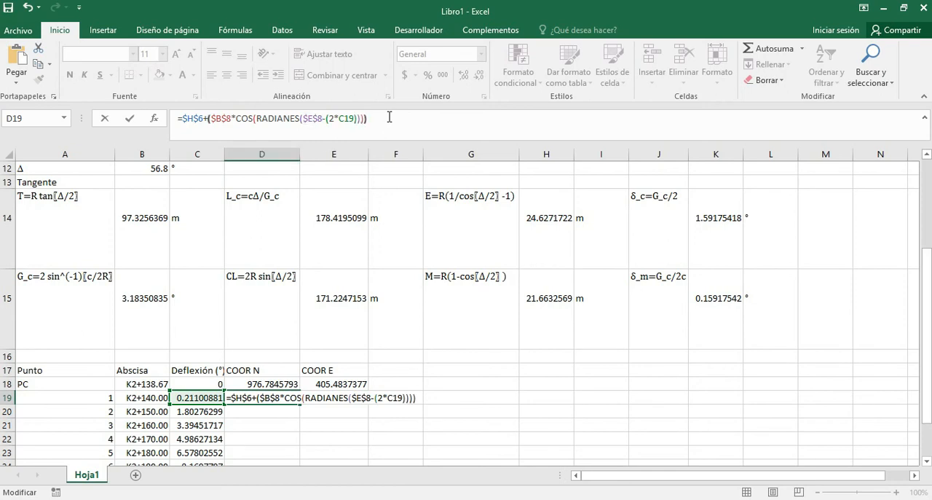
pyautogui.press('Return')
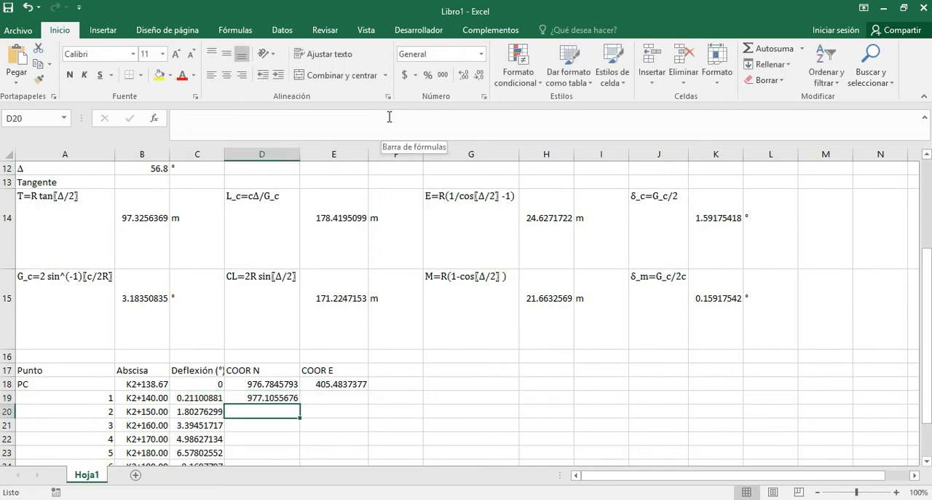
# Fill the north coordinate formula from D19 down to the PT row, D37.
pyautogui.scroll(-3, 283, 328)
pyautogui.scroll(1, 252, 196)
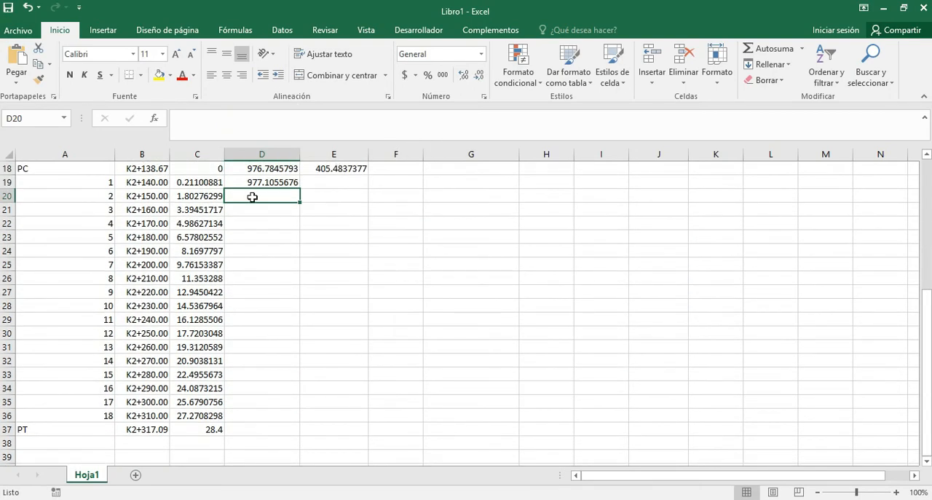
pyautogui.click(257, 186)
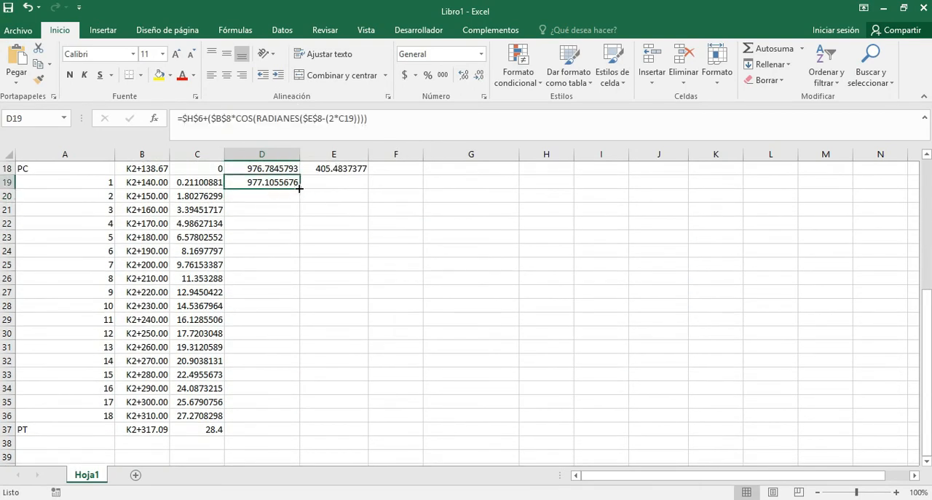
pyautogui.moveTo(299, 188); pyautogui.dragTo(296, 431)
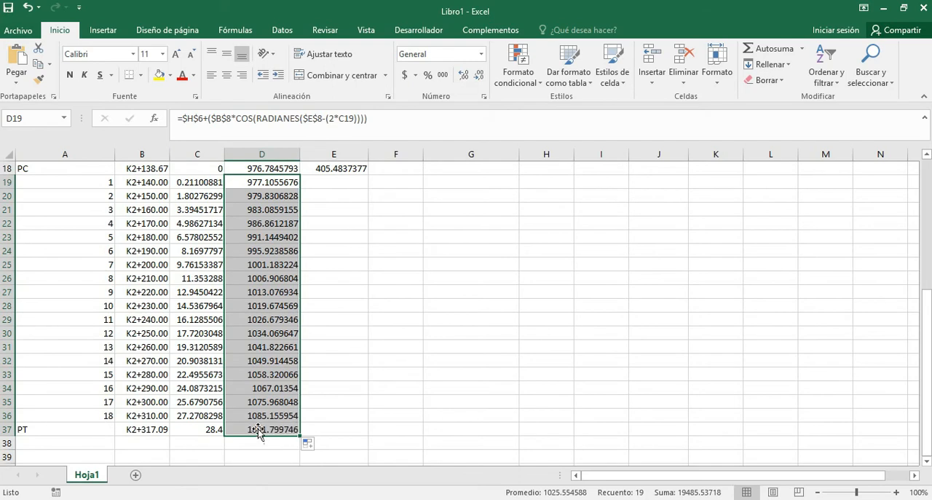
# Compare the PT north coordinate in D37 with the Coor N PT value in H4.
pyautogui.click(263, 430)
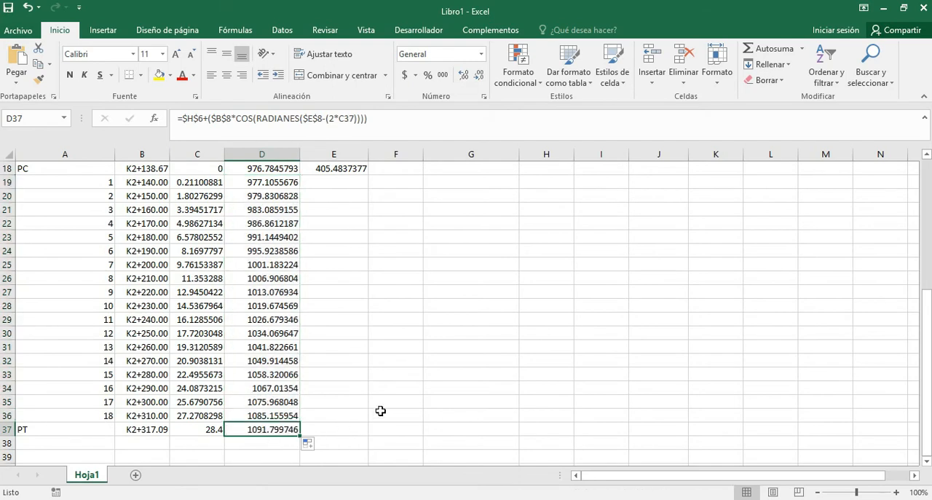
pyautogui.scroll(6, 382, 409)
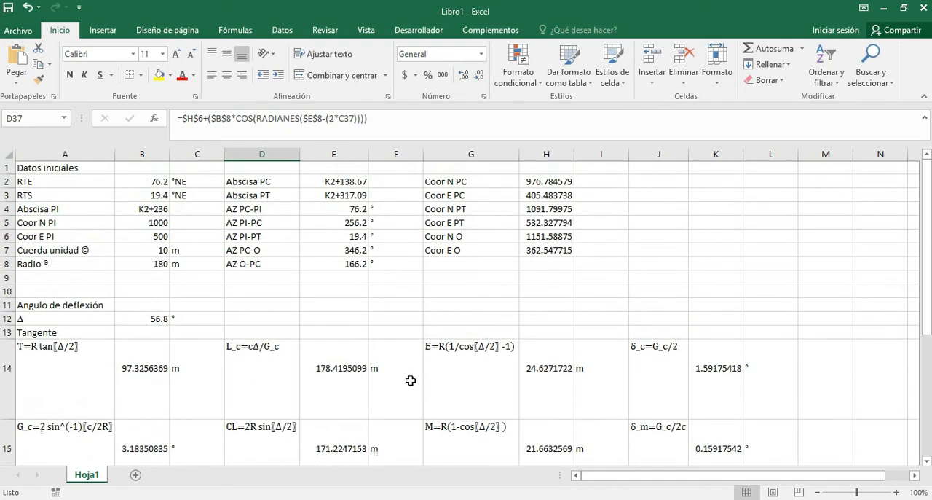
pyautogui.click(548, 211)
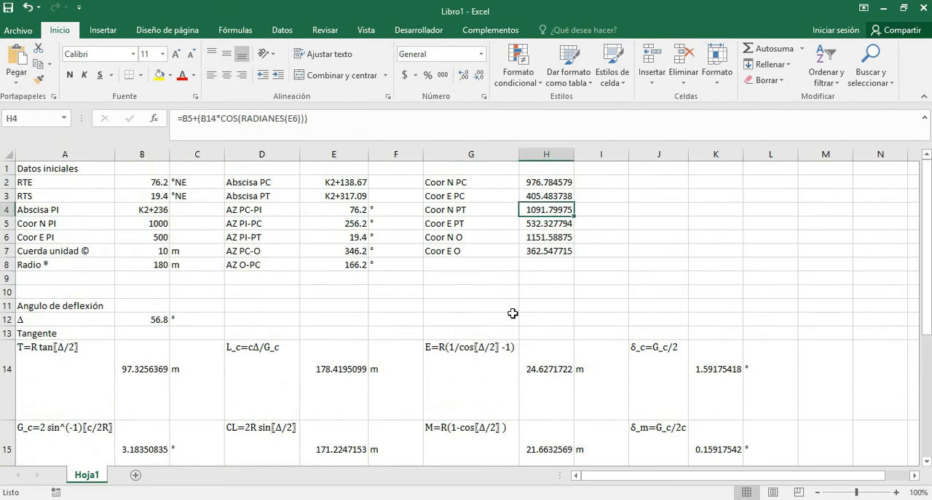
pyautogui.scroll(-7, 448, 338)
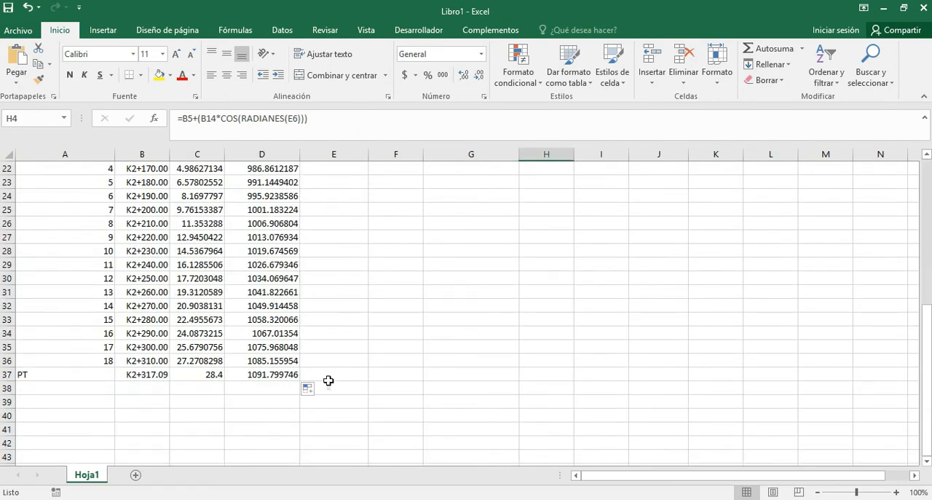
pyautogui.scroll(2, 462, 307)
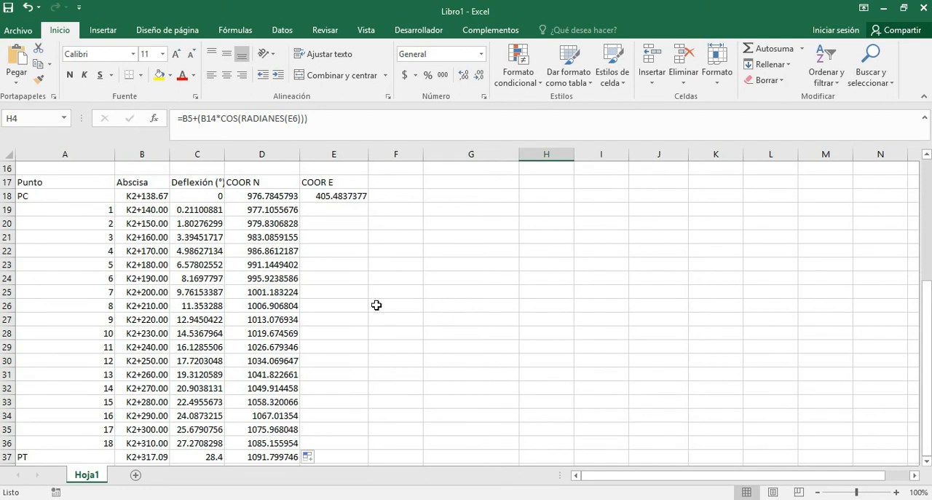
pyautogui.scroll(-1, 375, 304)
pyautogui.scroll(1, 374, 305)
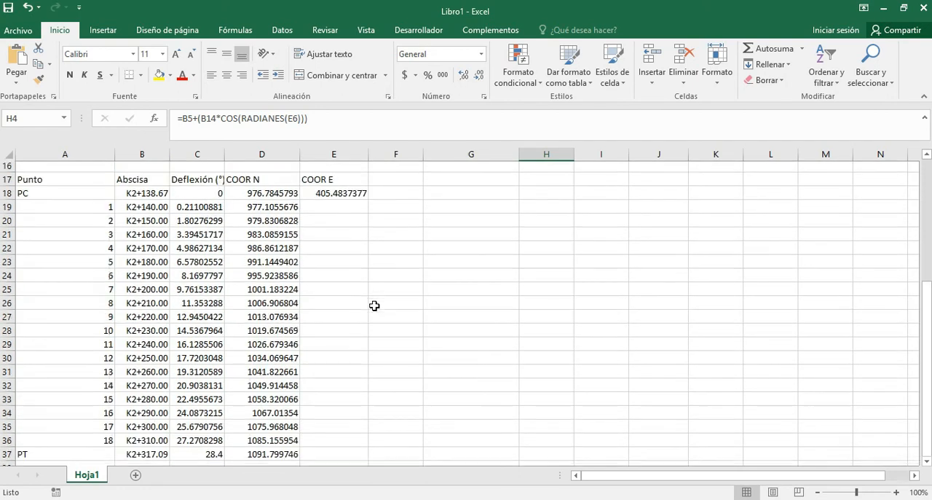
# Copy the north coordinate formula from D19 across to E19, point 1's east coordinate cell.
pyautogui.click(343, 197)
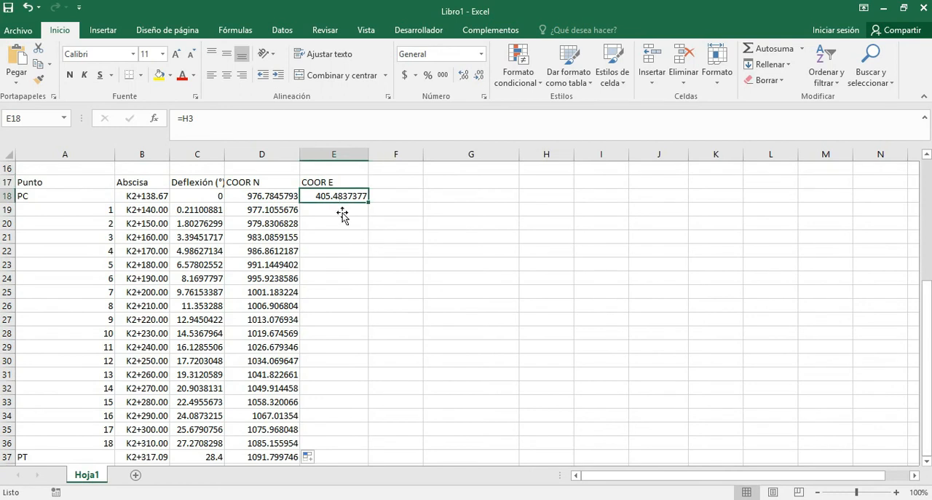
pyautogui.click(295, 210)
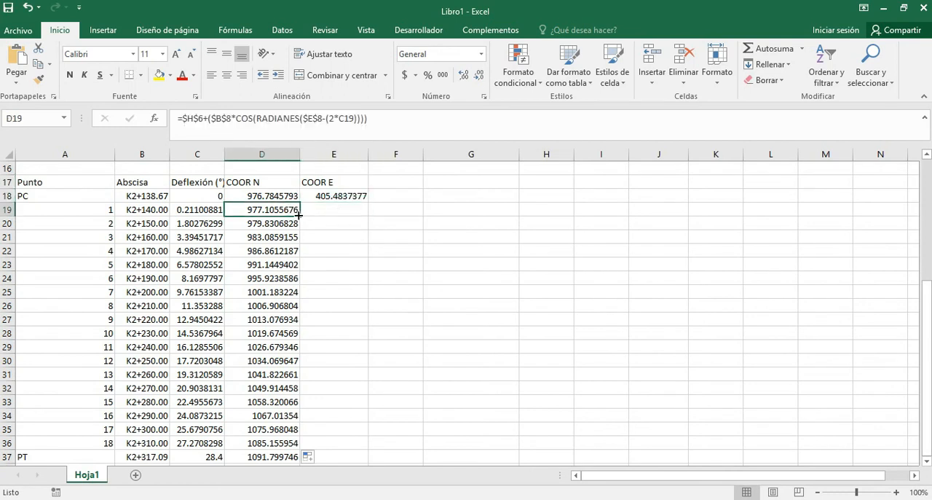
pyautogui.moveTo(297, 215); pyautogui.dragTo(360, 212)
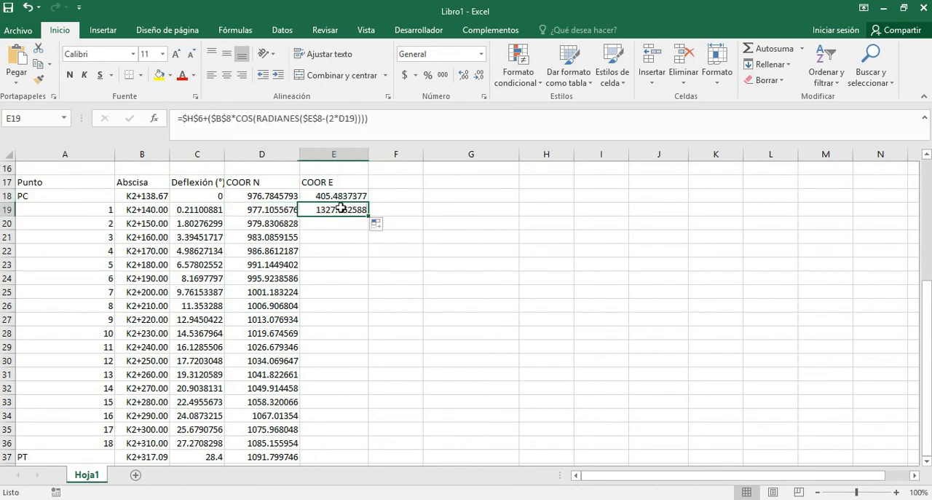
# Change point 1's east coordinate formula in E19 to =$H$7+($B$8*SENO(RADIANES($E$8-(2*C19)))).
pyautogui.doubleClick(240, 118)
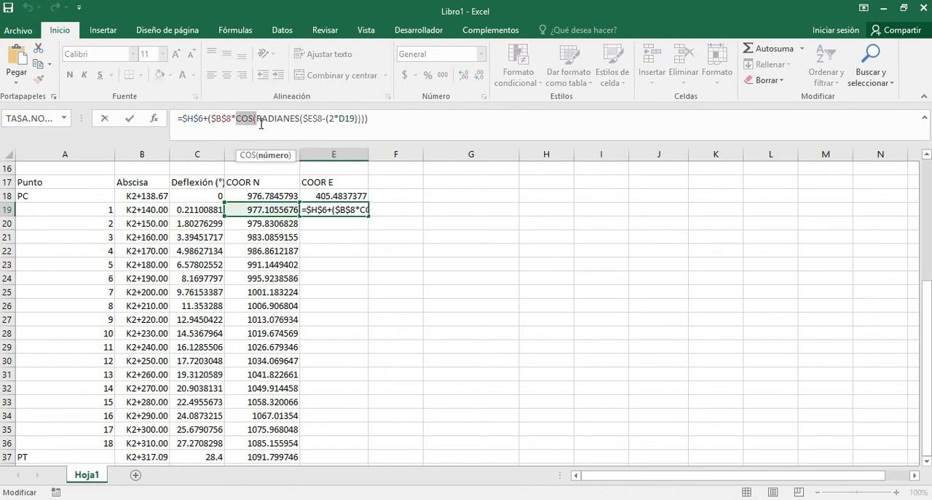
pyautogui.write('SENO')
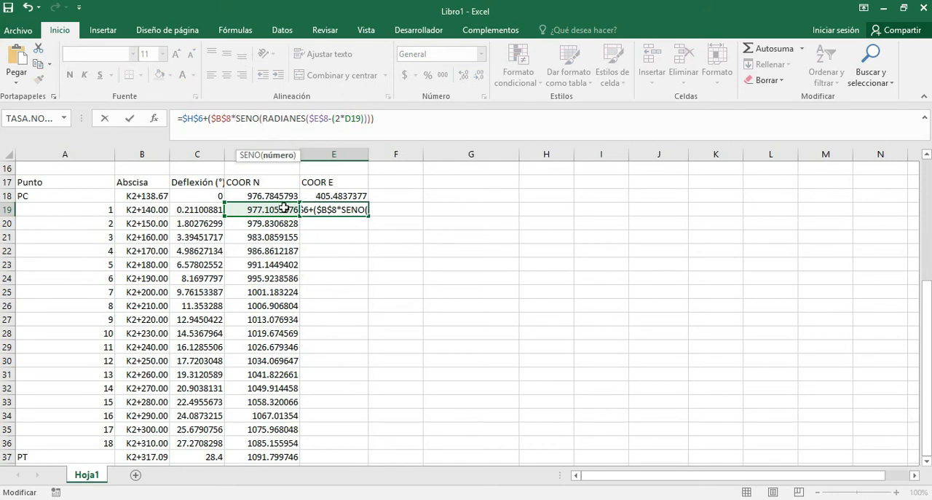
pyautogui.moveTo(264, 218); pyautogui.dragTo(207, 215)
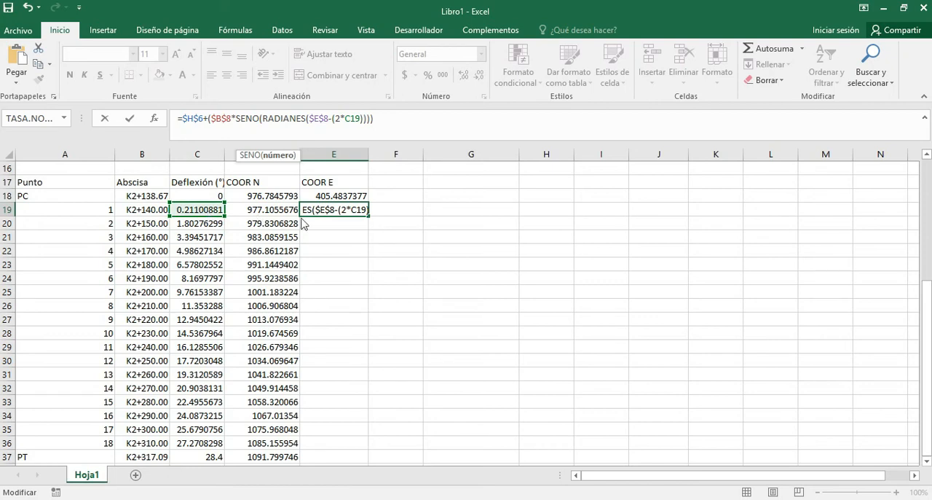
pyautogui.moveTo(927, 279); pyautogui.dragTo(927, 241)
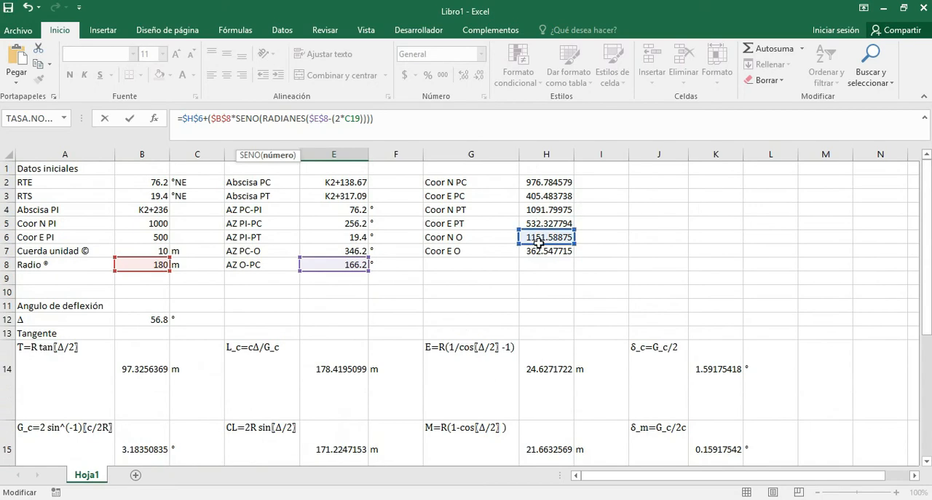
pyautogui.moveTo(540, 248); pyautogui.dragTo(542, 256)
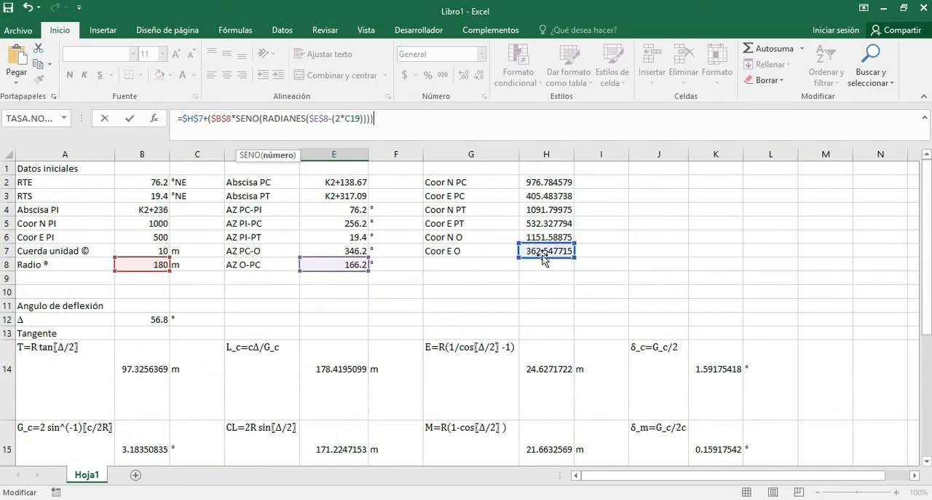
pyautogui.press('Return')
# Fill the east coordinate formula from E19 down to the PT row, E37.
pyautogui.scroll(-6, 499, 316)
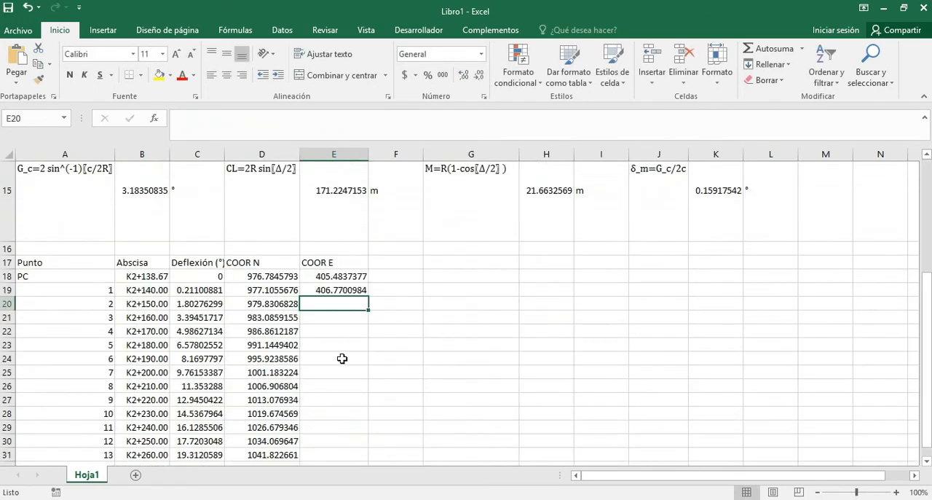
pyautogui.click(361, 182)
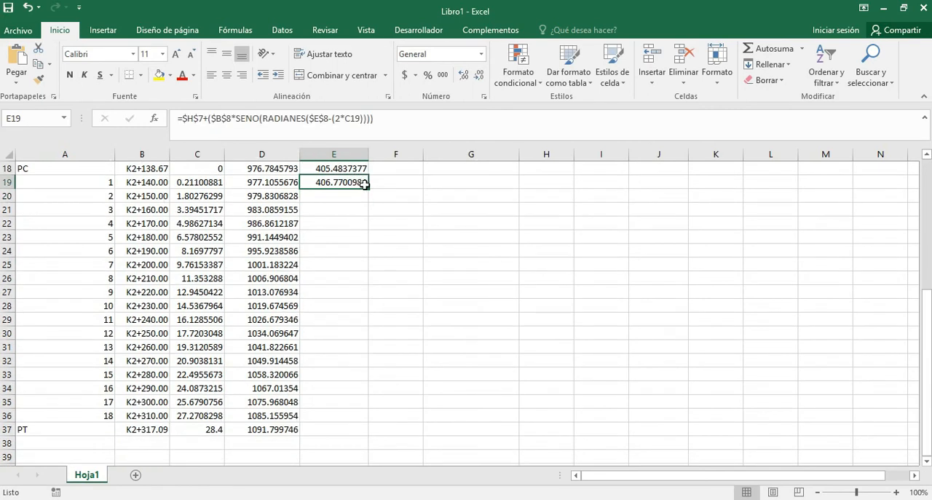
pyautogui.moveTo(369, 189); pyautogui.dragTo(370, 433)
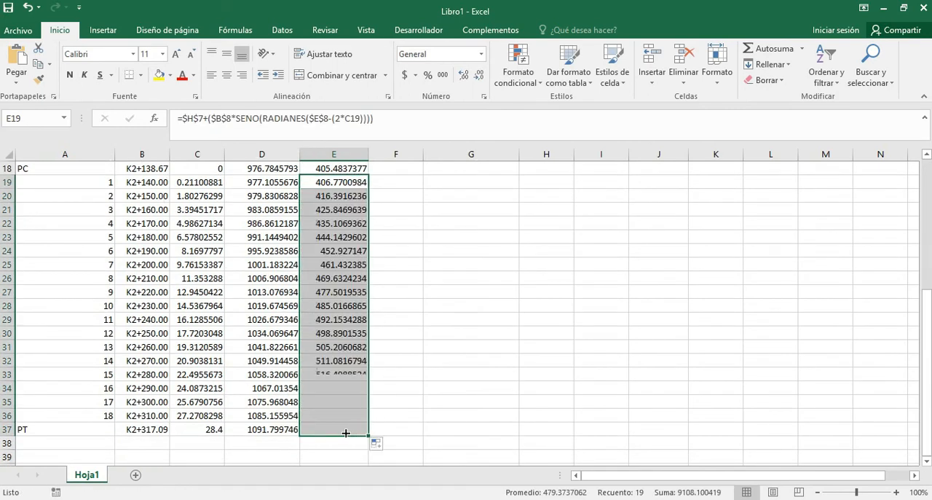
# Compare the PT east coordinate in E37 with the Coor E PT value in H5.
pyautogui.click(339, 429)
pyautogui.scroll(5, 446, 390)
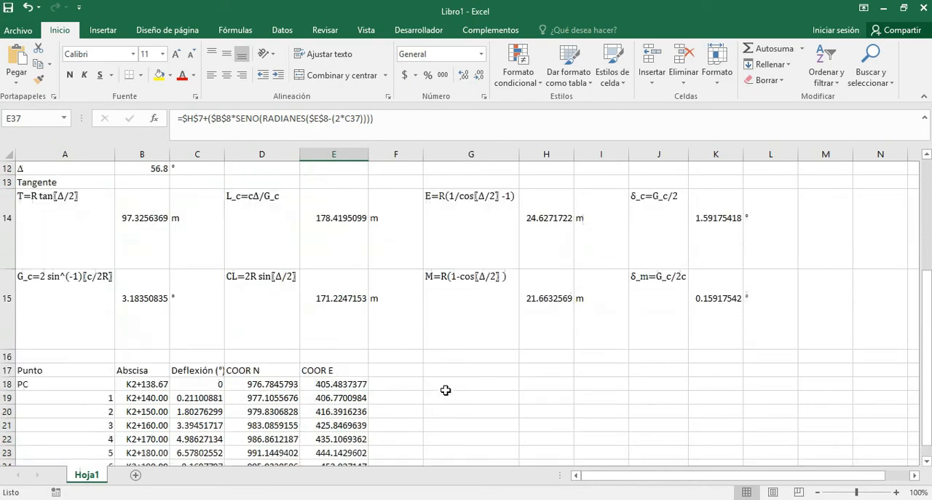
pyautogui.scroll(2, 446, 391)
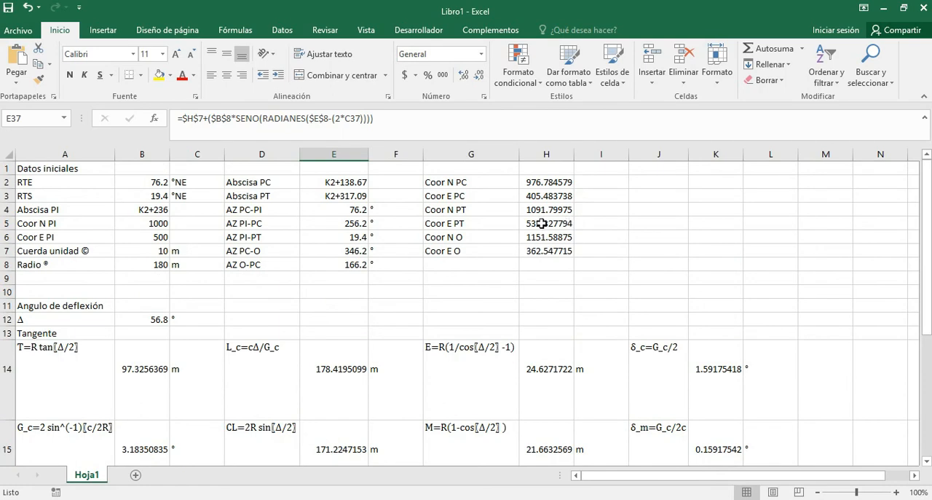
pyautogui.scroll(-5, 565, 233)
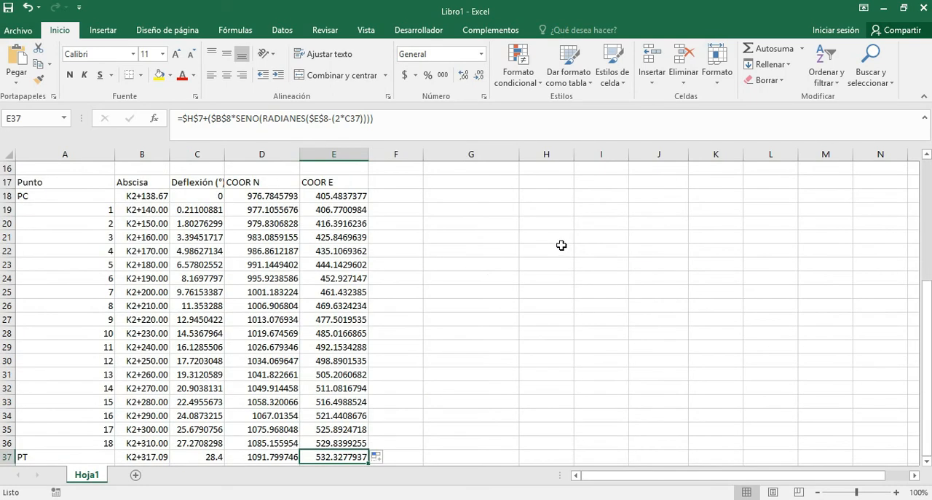
pyautogui.scroll(-1, 510, 281)
pyautogui.scroll(1, 510, 281)
# Enter =CONCATENAR(E18,",",D18) in F18 to join the PC's east and north coordinates with a comma.
pyautogui.moveTo(396, 196); pyautogui.dragTo(395, 456)
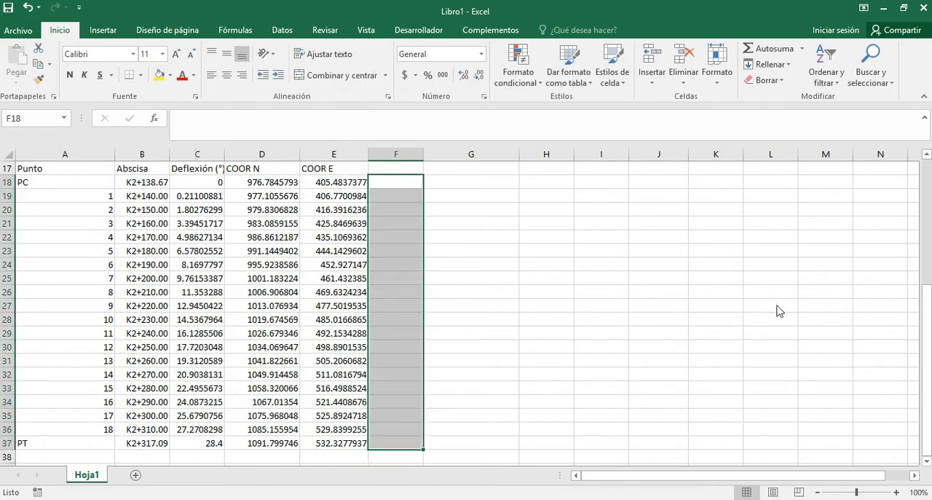
pyautogui.click(394, 185)
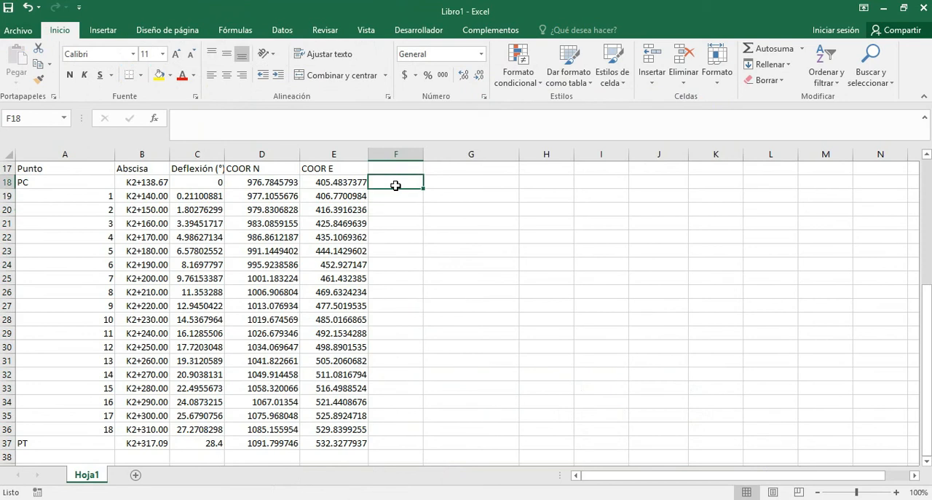
pyautogui.write('=')
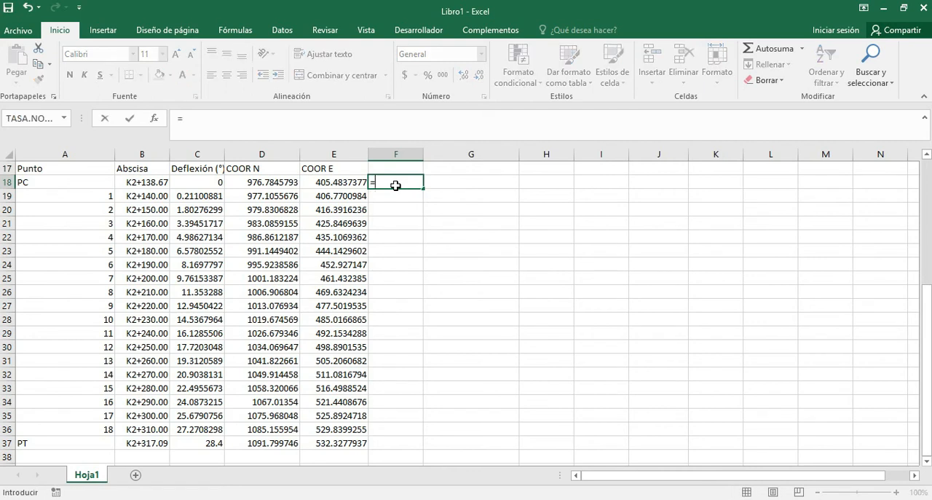
pyautogui.write('CONCATENAR(')
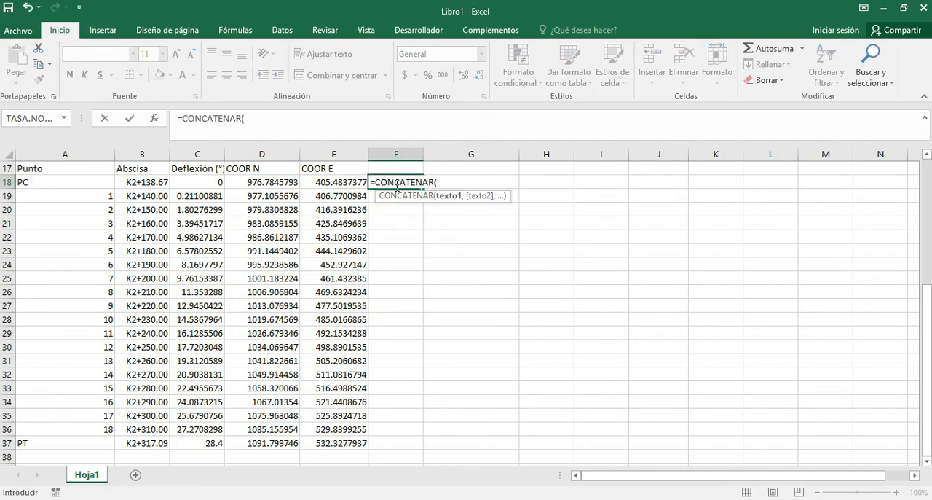
pyautogui.press('Left')
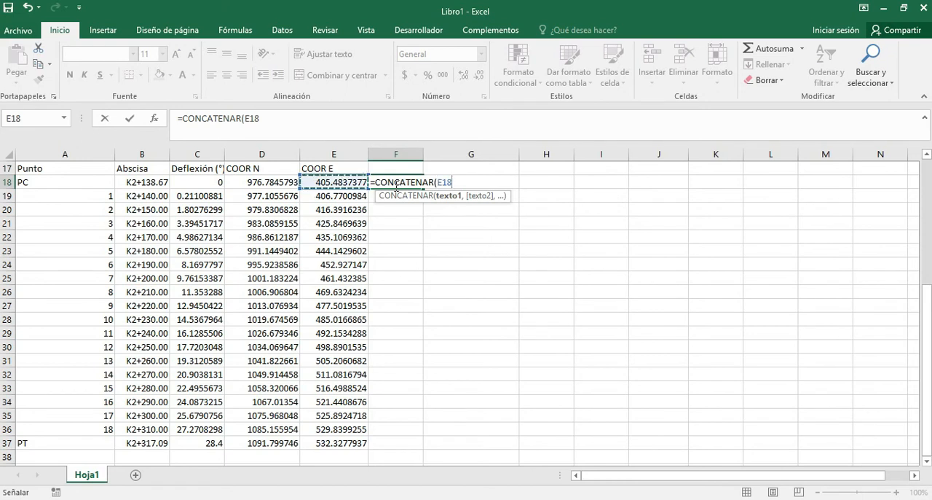
pyautogui.write(',')
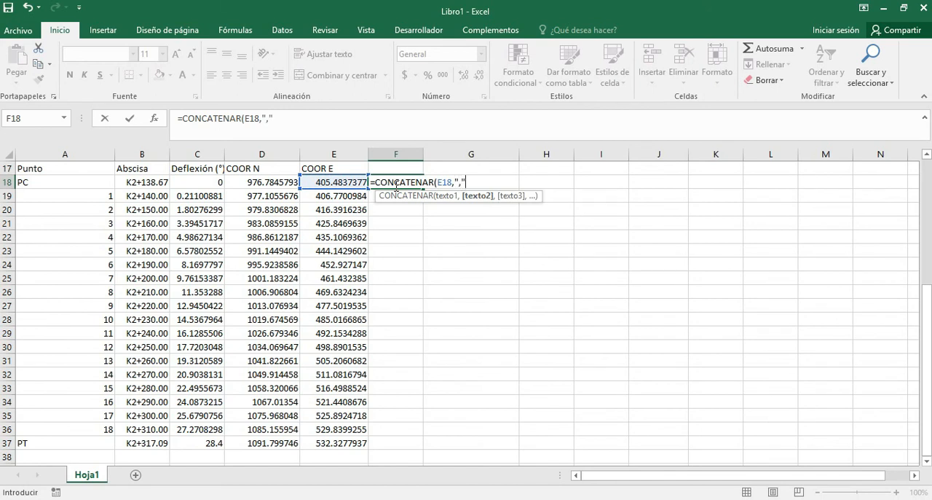
pyautogui.write('",",')
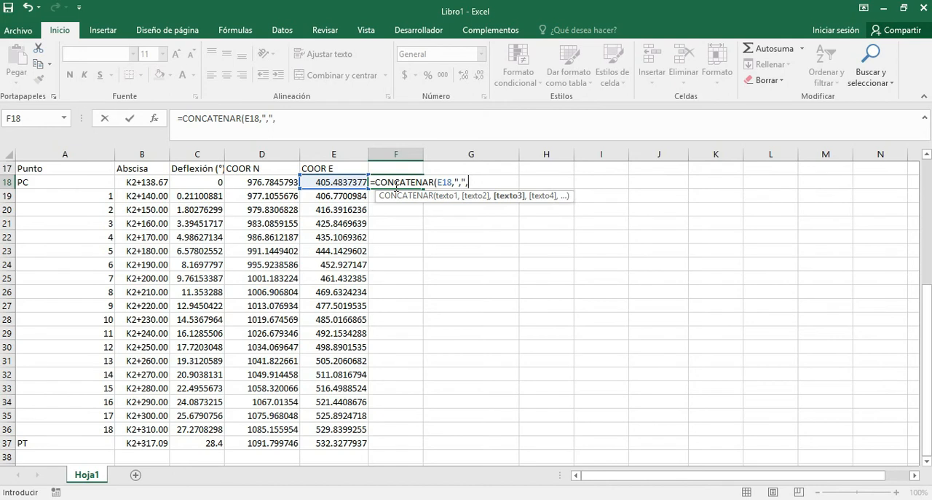
pyautogui.click(266, 183)
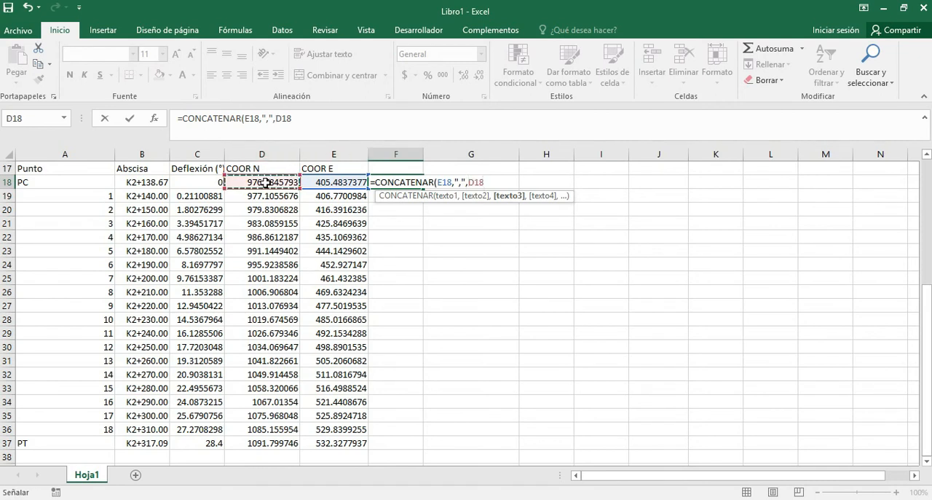
pyautogui.press('Return')
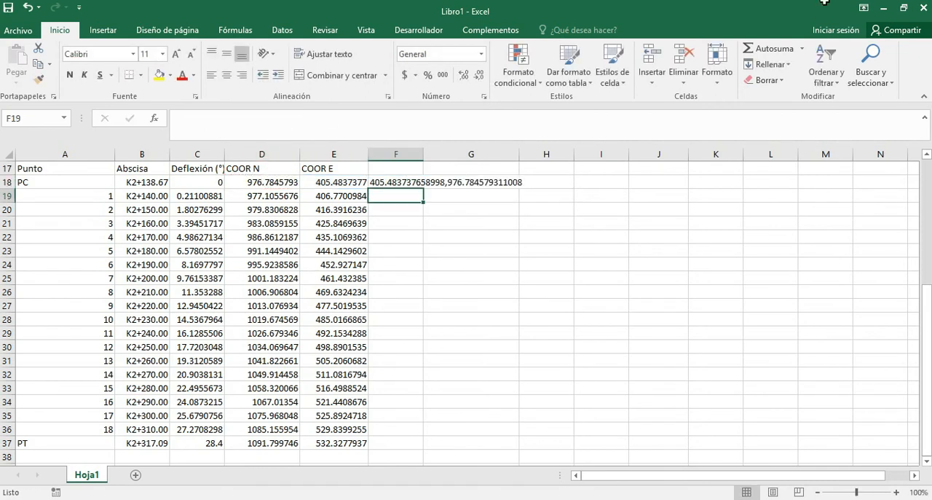
# Fill the CONCATENAR formula from F18 down to F37 and copy the joined coordinates in F18:F37.
pyautogui.click(407, 183)
pyautogui.doubleClick(422, 186)
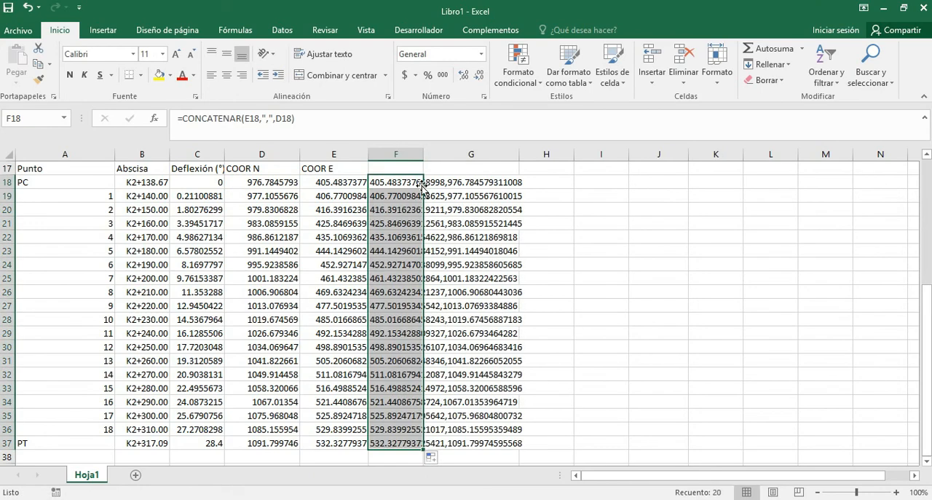
pyautogui.hotkey('ctrl', 'c')
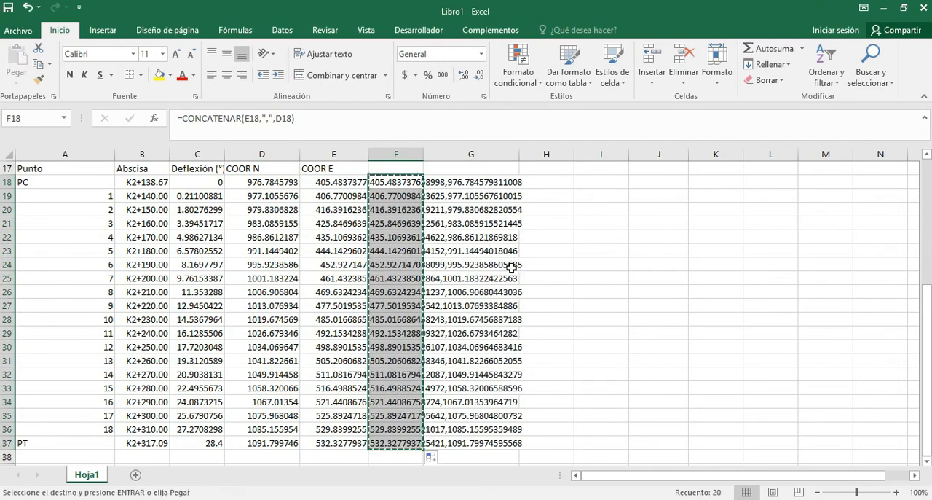
# Switch to the AutoCAD drawing and change the colour of the whole existing curve layout to dark red, 153,27,30.
pyautogui.hotkey('alt', 'Tab')
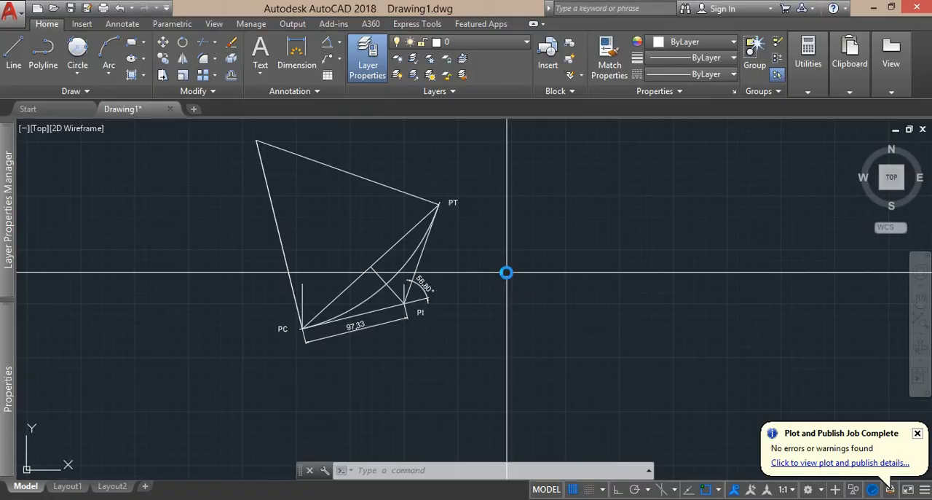
pyautogui.scroll(-2, 508, 362)
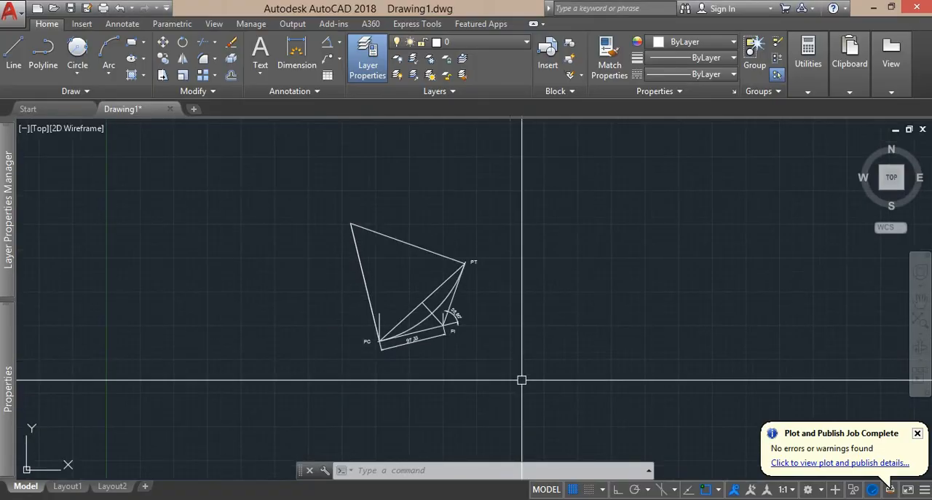
pyautogui.click(520, 378)
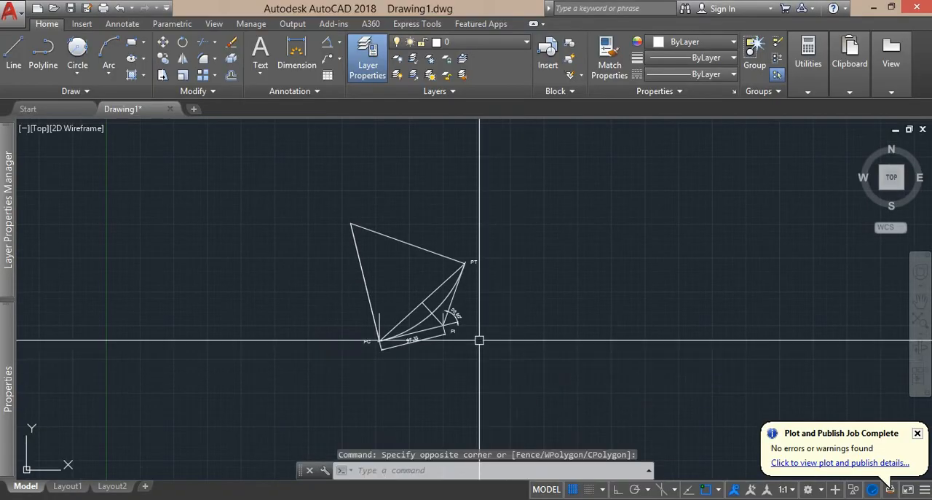
pyautogui.click(545, 379)
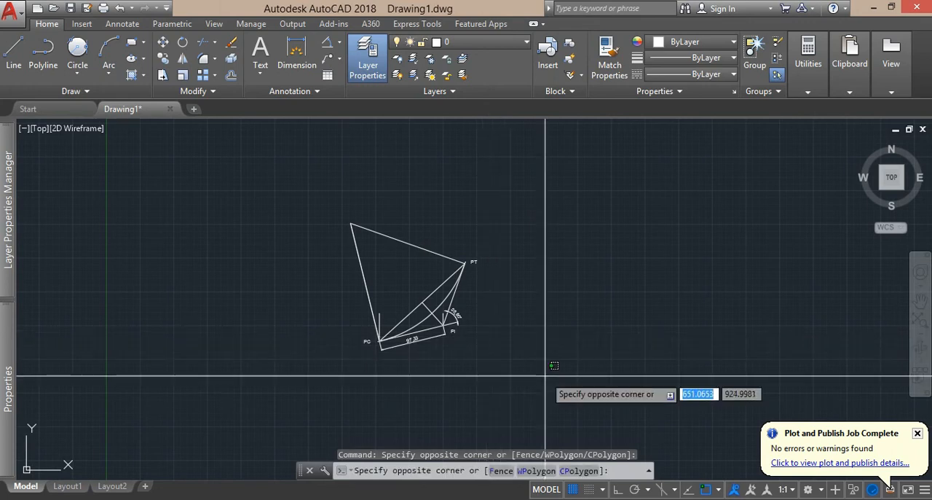
pyautogui.click(445, 336)
pyautogui.click(327, 192)
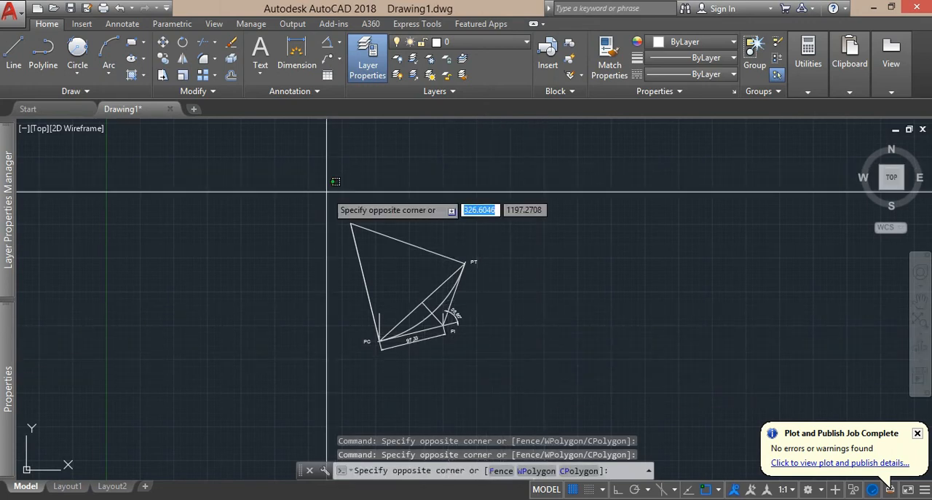
pyautogui.click(515, 380)
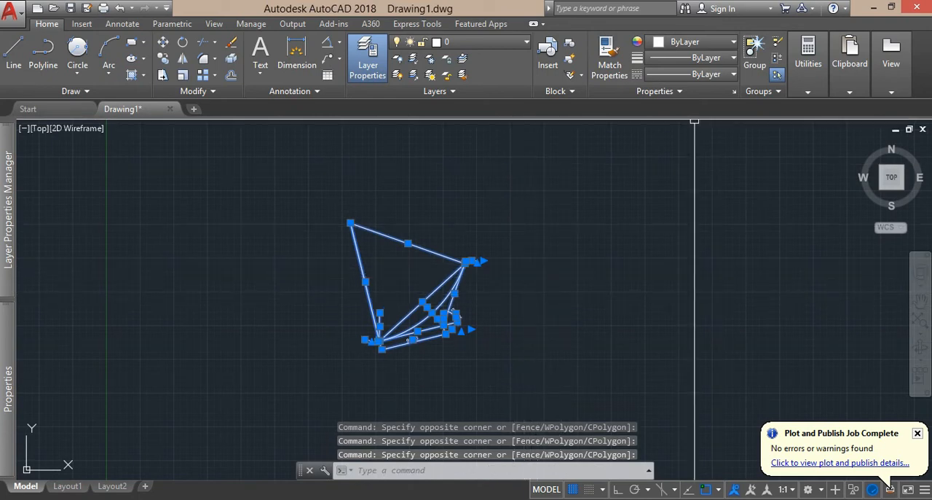
pyautogui.click(724, 45)
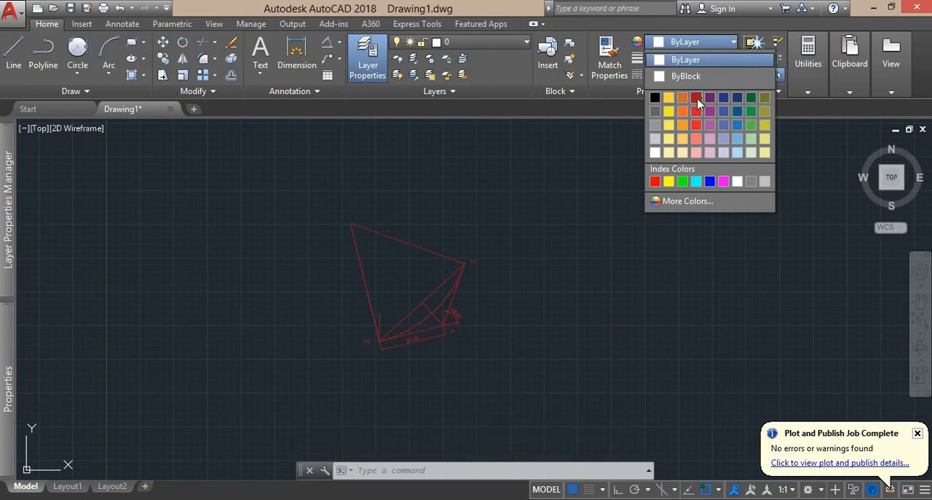
pyautogui.click(697, 120)
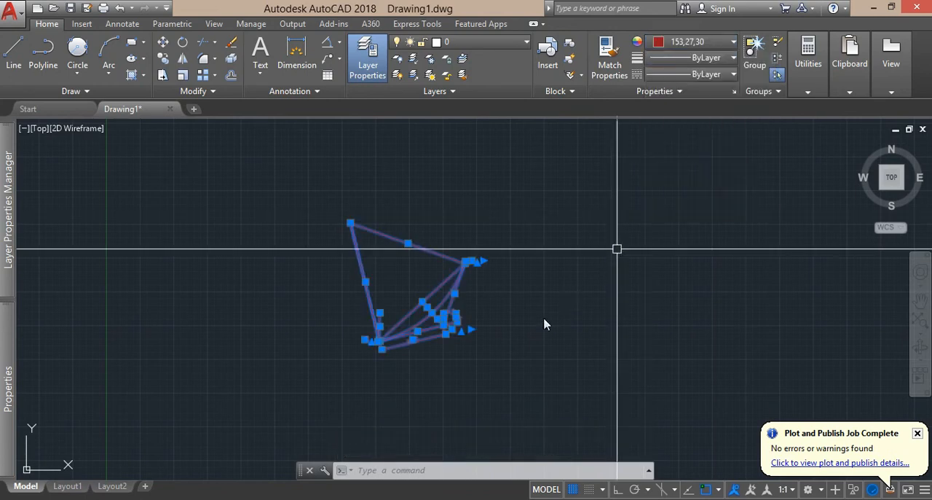
pyautogui.click(528, 356)
pyautogui.press('Escape')
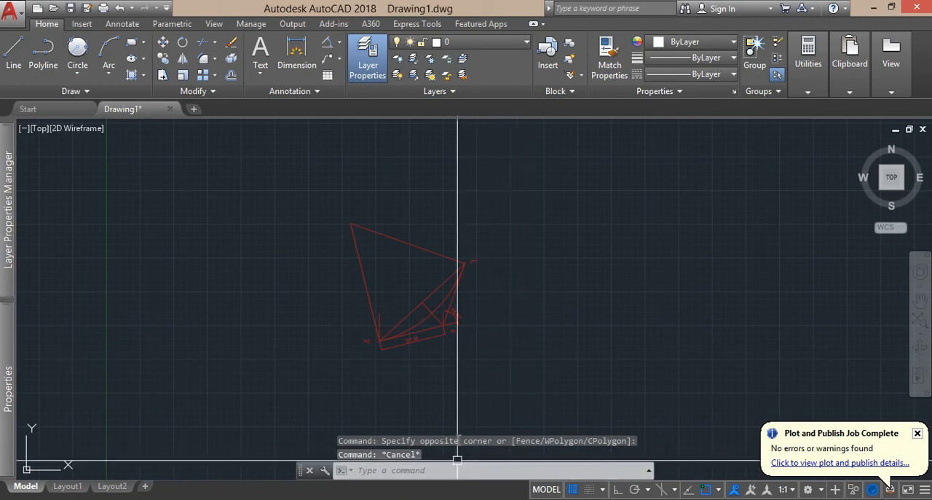
# Draw a polyline from PC to PT through the copied east,north coordinates pasted from the spreadsheet.
pyautogui.click(464, 470)
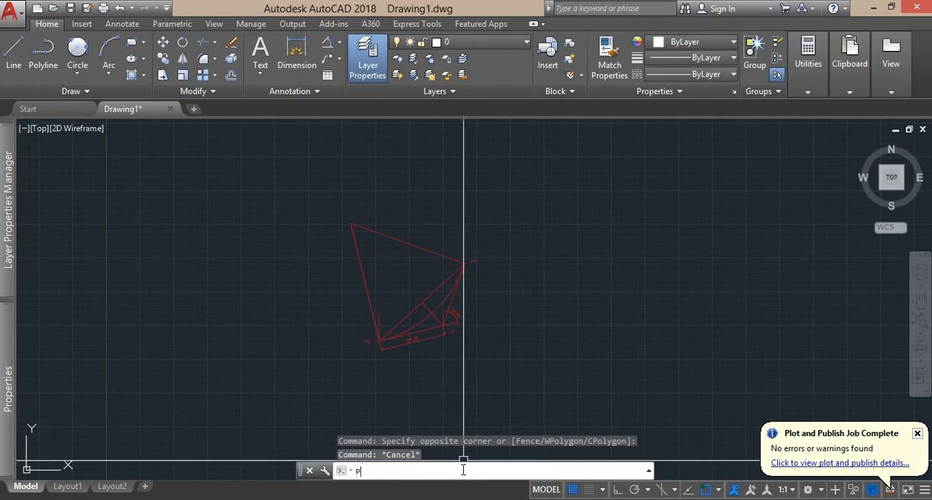
pyautogui.write('PL')
pyautogui.press('Return')
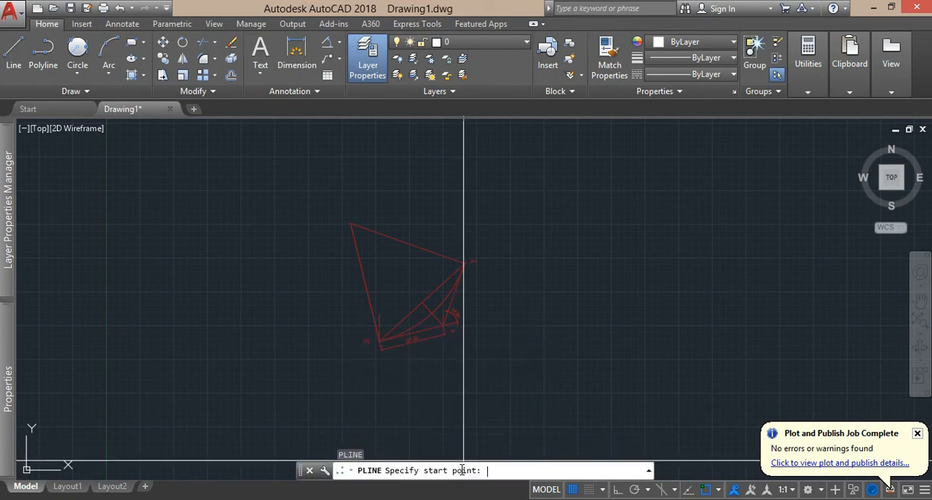
pyautogui.hotkey('ctrl', 'v')
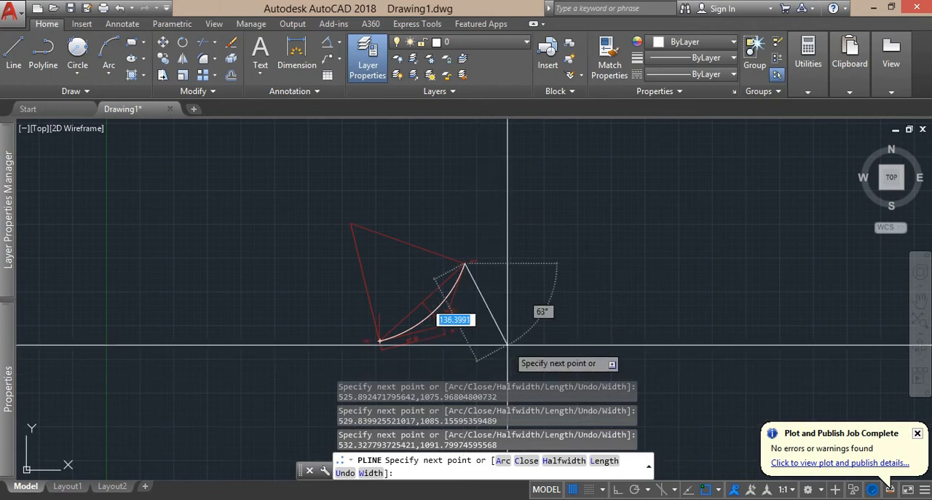
pyautogui.press('Return')
pyautogui.scroll(6, 447, 308)
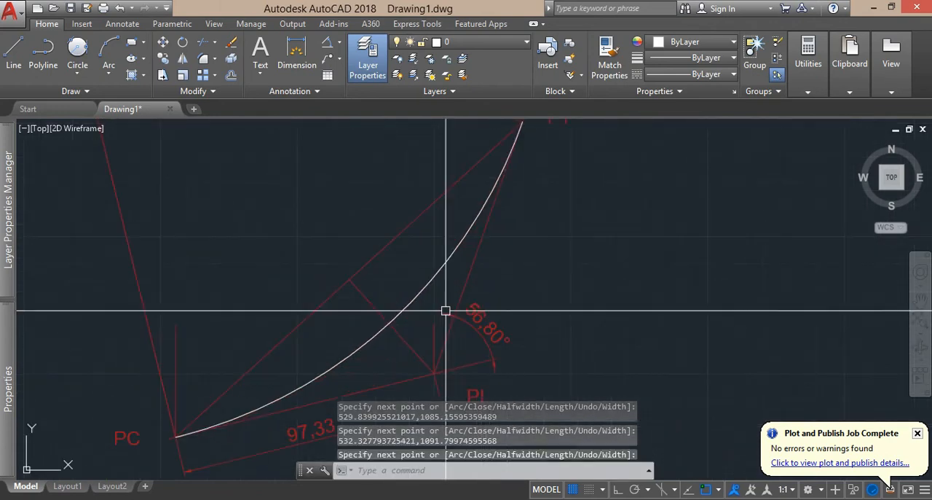
# Select the plotted polyline and examine its vertices along the curve, close up at both the PC and PT ends.
pyautogui.click(407, 305)
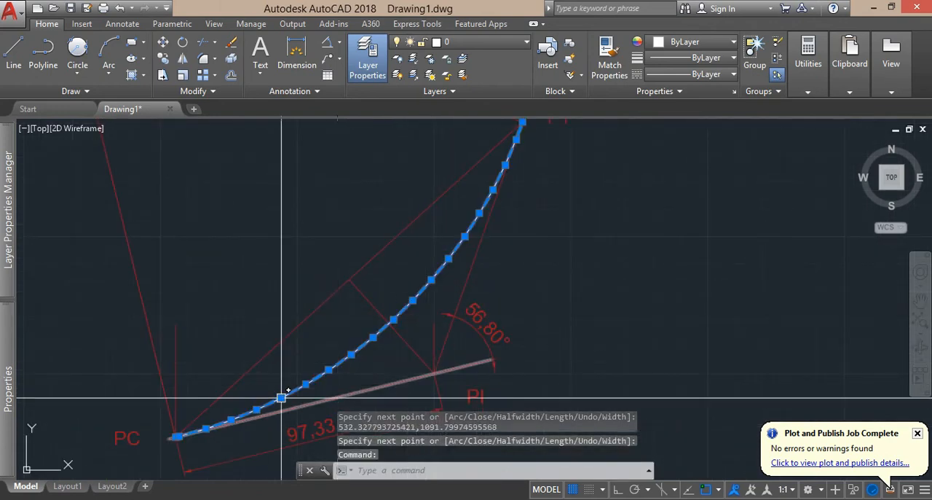
pyautogui.scroll(6, 184, 428)
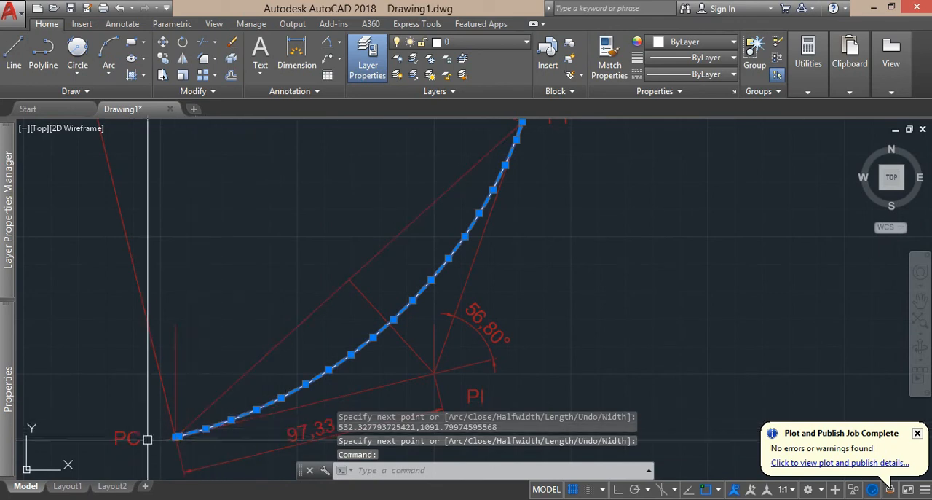
pyautogui.moveTo(347, 343)
pyautogui.mouseDown()
pyautogui.moveTo(258, 286)
pyautogui.moveTo(242, 262)
pyautogui.mouseUp()
pyautogui.scroll(-6, 597, 225)
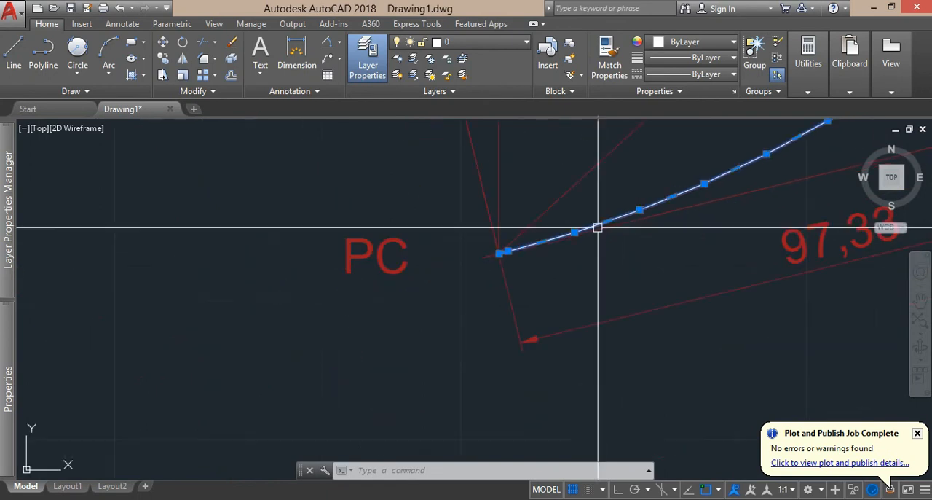
pyautogui.moveTo(568, 267); pyautogui.dragTo(243, 372)
pyautogui.moveTo(587, 150); pyautogui.dragTo(181, 433)
pyautogui.moveTo(491, 254); pyautogui.dragTo(410, 406)
pyautogui.scroll(-4, 493, 243)
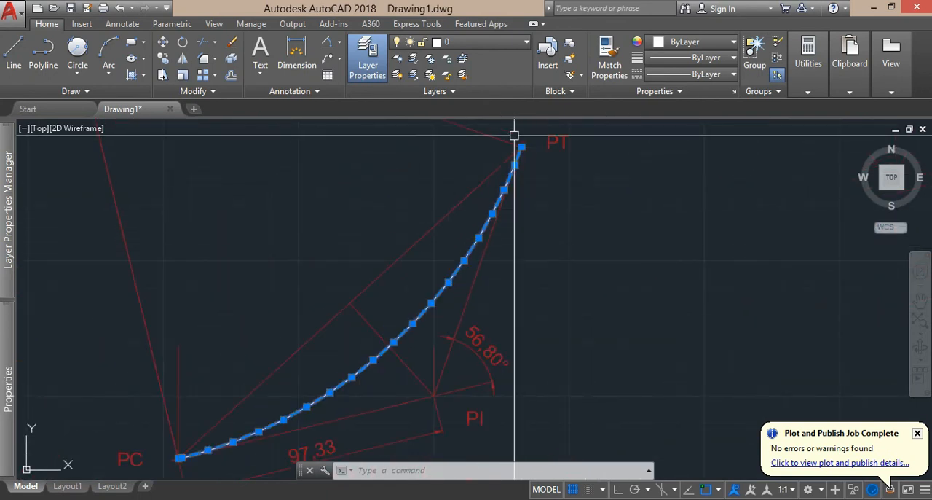
pyautogui.scroll(6, 533, 149)
pyautogui.scroll(-4, 494, 202)
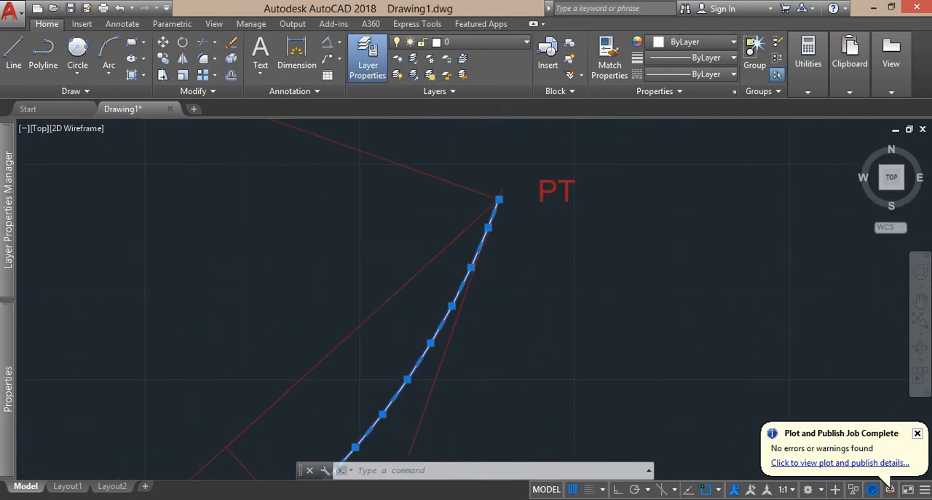
pyautogui.moveTo(529, 313); pyautogui.dragTo(589, 249)
pyautogui.moveTo(437, 378); pyautogui.dragTo(544, 283)
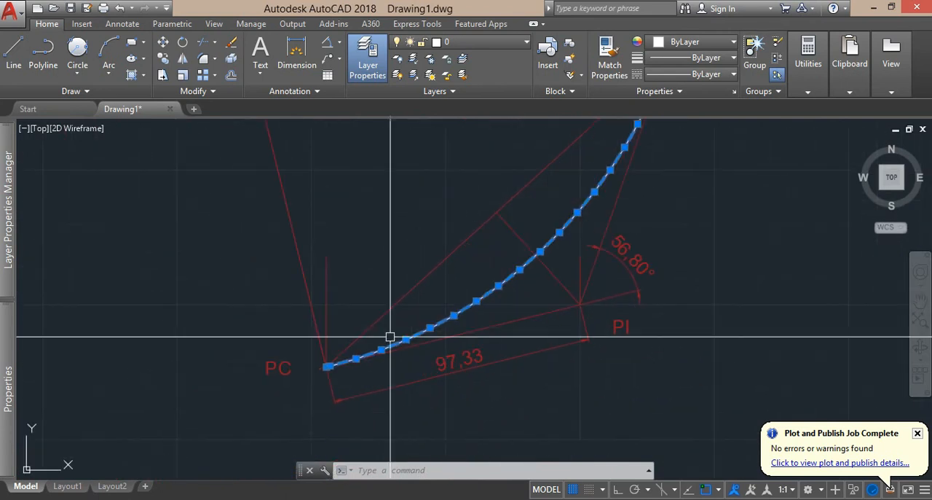
pyautogui.moveTo(331, 346); pyautogui.dragTo(397, 281)
pyautogui.scroll(5, 399, 304)
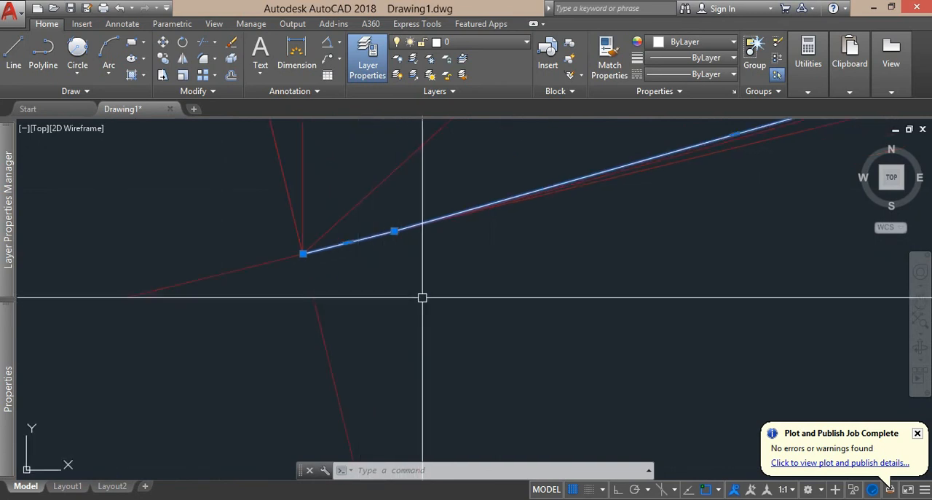
pyautogui.press('Escape')
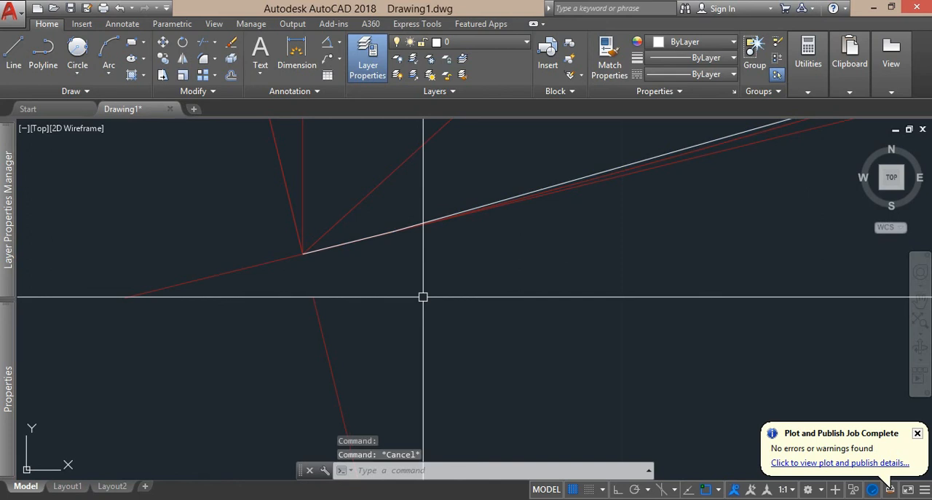
# Start a line at the PC endpoint, heading along the plotted polyline's short first segment.
pyautogui.write('L')
pyautogui.press('Return')
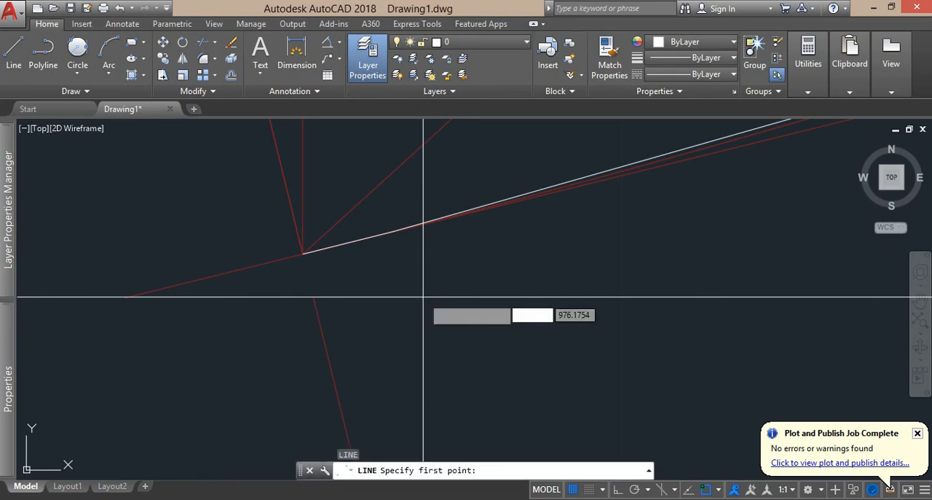
pyautogui.click(304, 255)
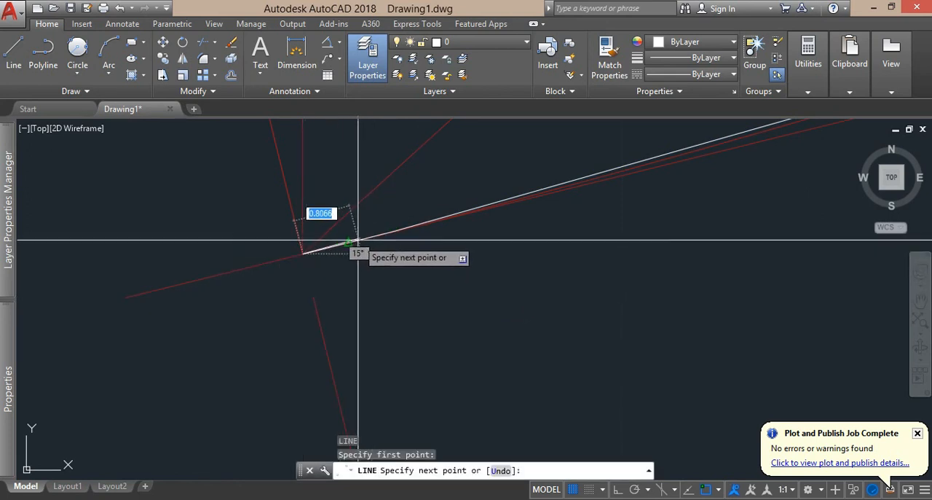
pyautogui.scroll(3, 329, 253)
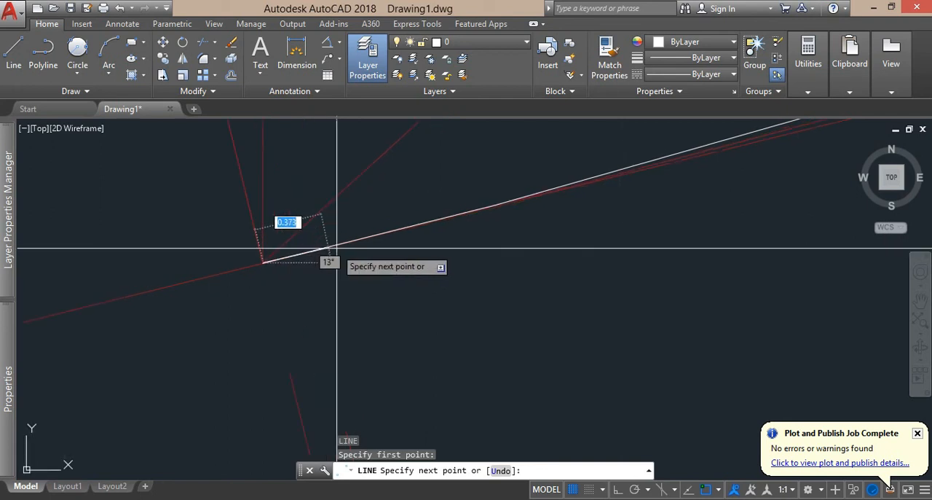
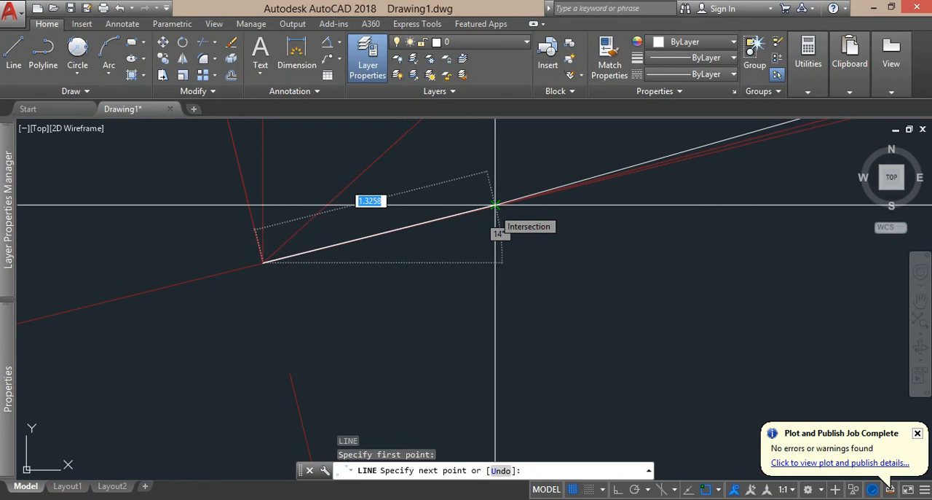
# Finish the chord line from PC at the polyline vertex for point 4 (K2+170.00), about 31.29 m long.
pyautogui.scroll(-3, 494, 206)
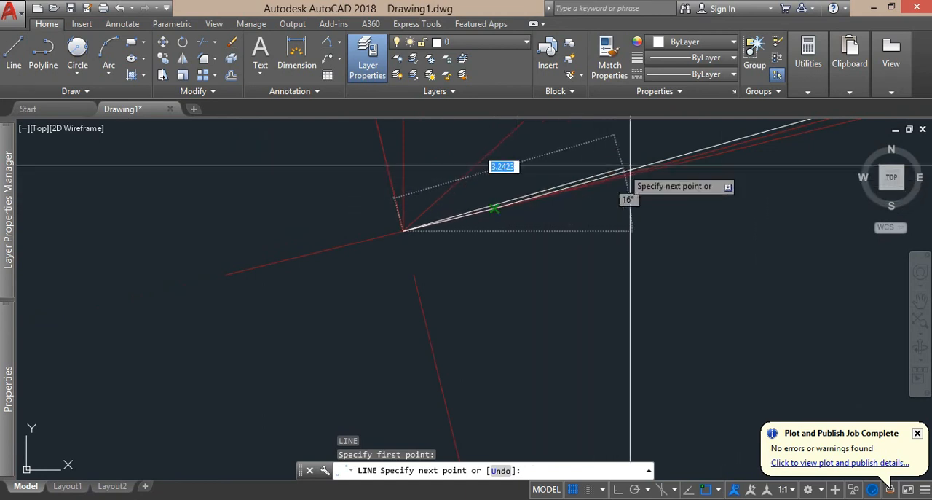
pyautogui.moveTo(607, 180); pyautogui.dragTo(253, 330)
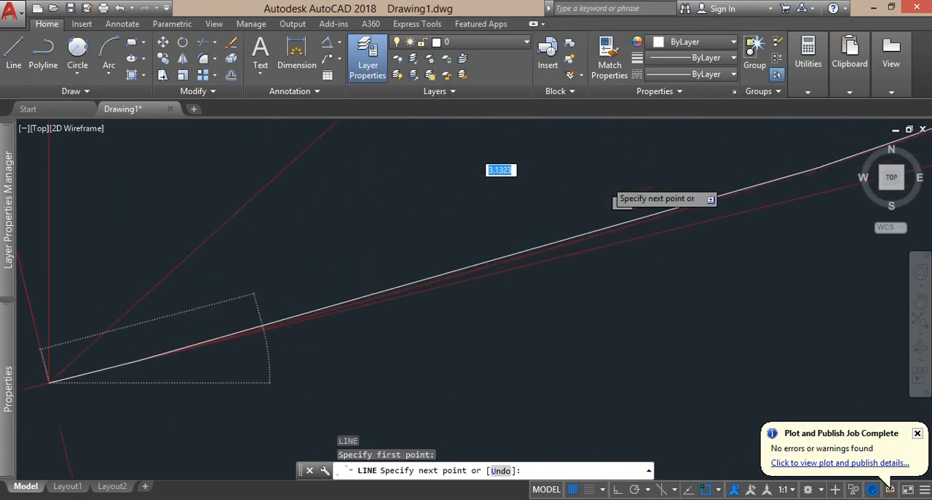
pyautogui.scroll(-4, 286, 292)
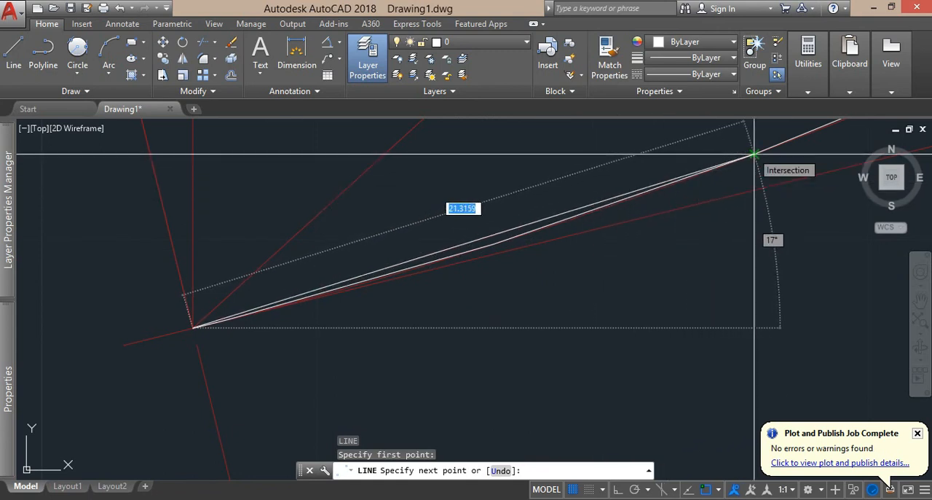
pyautogui.moveTo(755, 153); pyautogui.dragTo(342, 295)
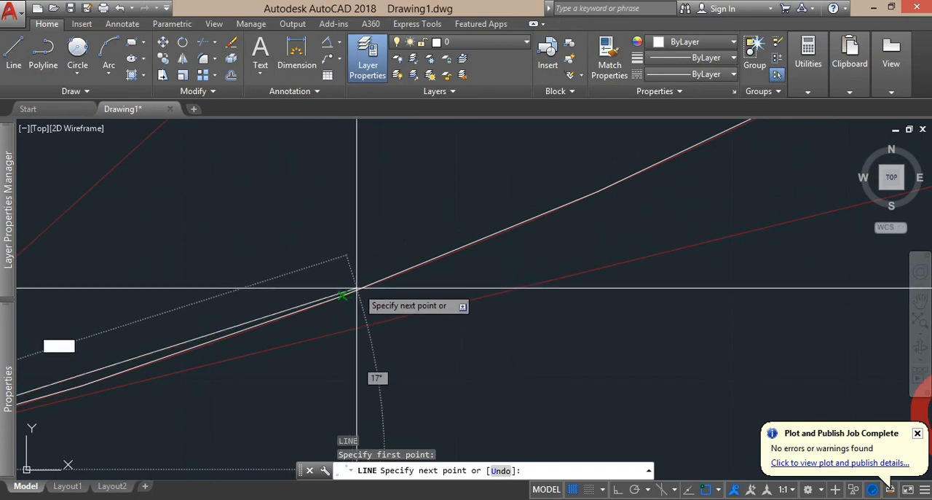
pyautogui.click(597, 192)
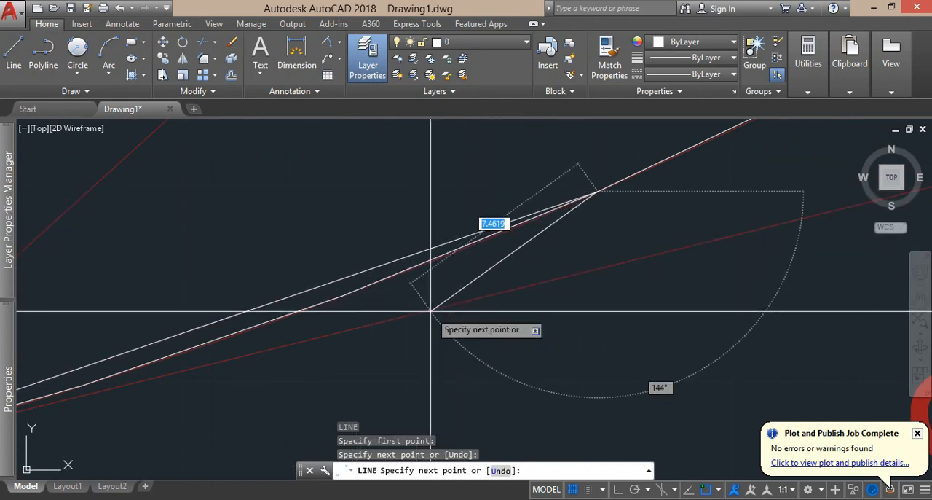
pyautogui.press('Escape')
pyautogui.scroll(-6, 220, 444)
pyautogui.moveTo(262, 416); pyautogui.dragTo(485, 304)
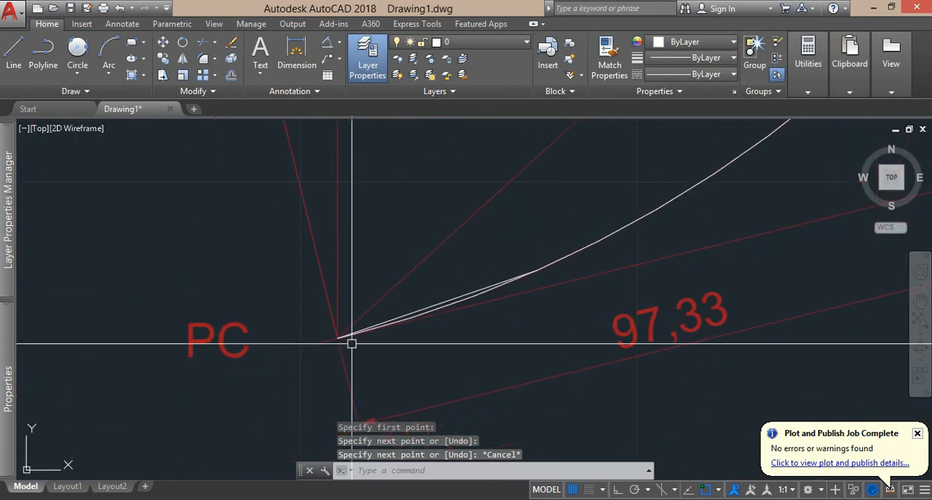
# Add an angular dimension at PC between the PC-PI tangent and the chord line to point 4.
pyautogui.scroll(6, 352, 343)
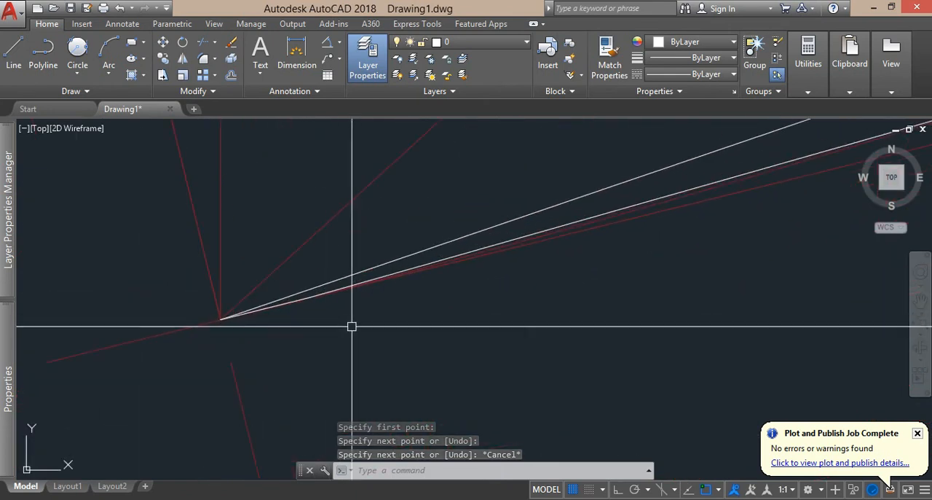
pyautogui.scroll(2, 352, 327)
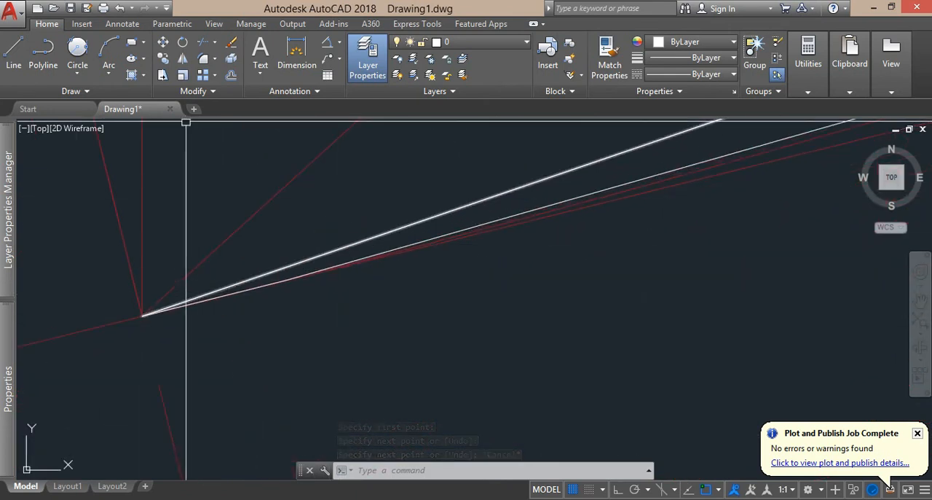
pyautogui.click(328, 42)
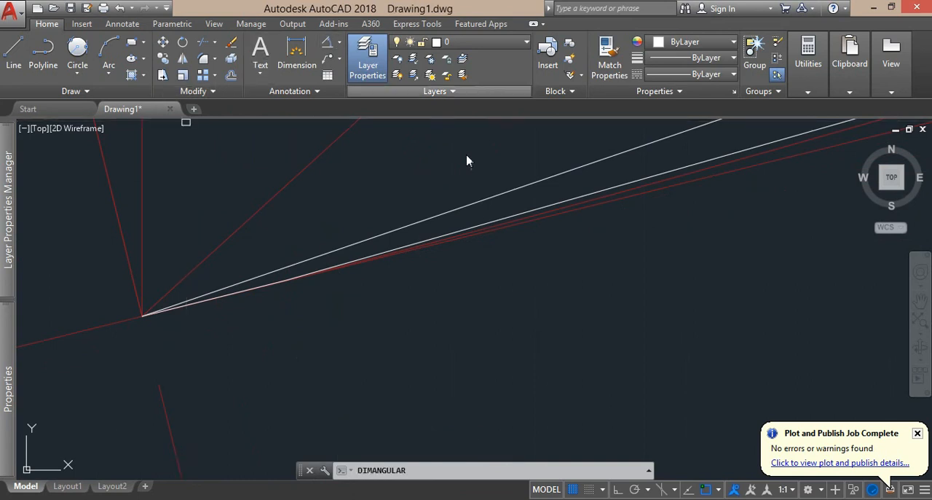
pyautogui.click(513, 226)
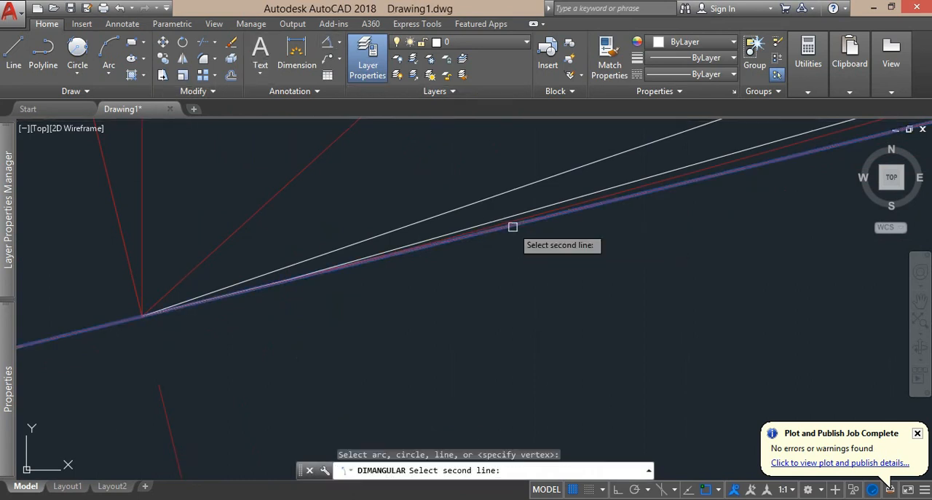
pyautogui.scroll(-6, 513, 227)
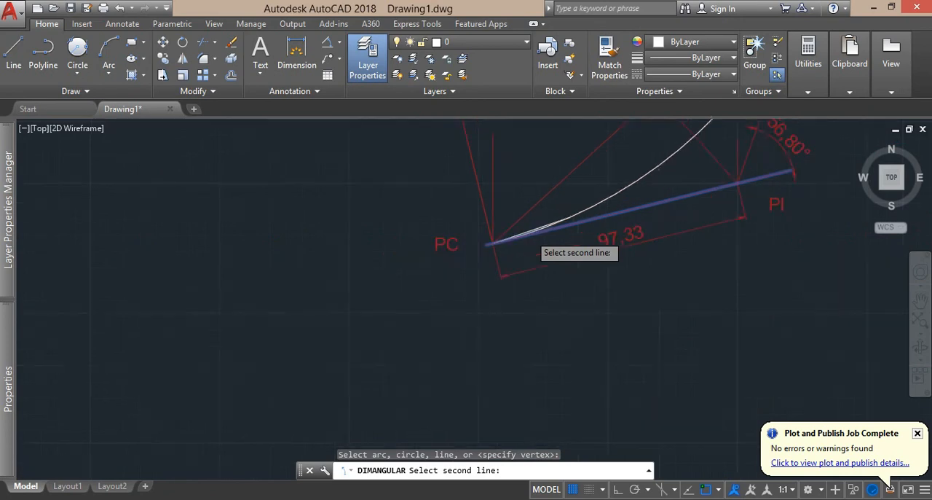
pyautogui.scroll(6, 530, 234)
pyautogui.click(500, 218)
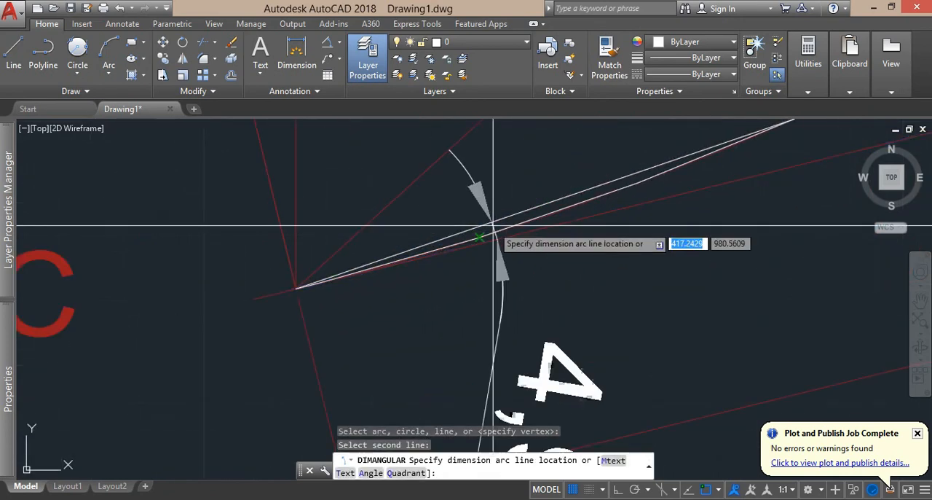
pyautogui.click(576, 267)
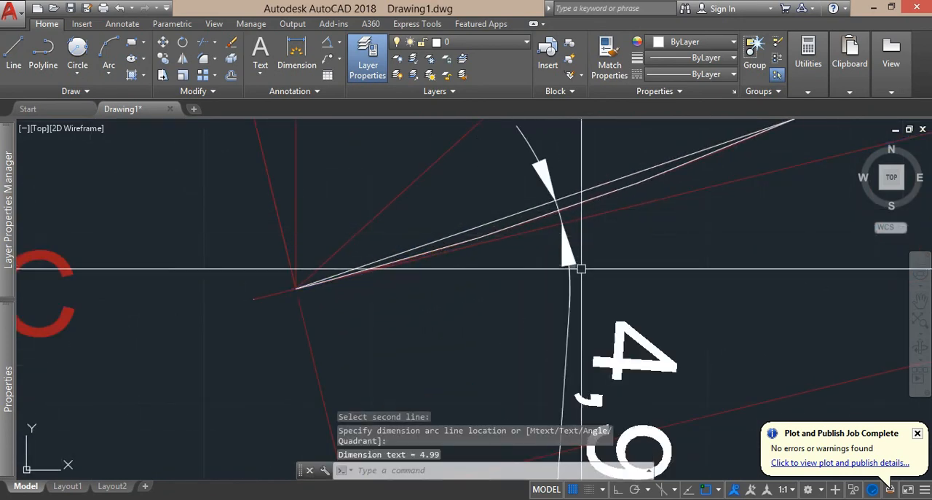
pyautogui.scroll(-3, 583, 313)
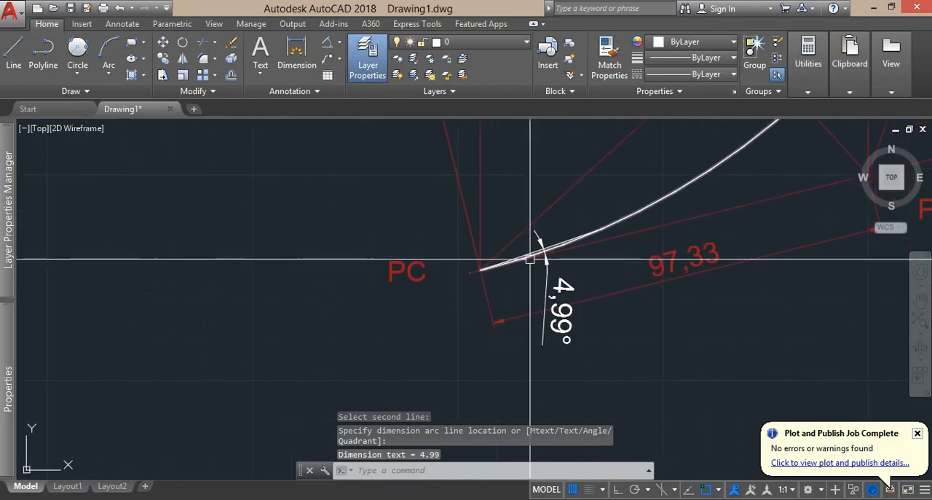
# Switch to the Excel workbook and check the deflection of point 4 at K2+170.00 in the staking table.
pyautogui.hotkey('alt', 'Tab')
pyautogui.hotkey('ctrl', 'v')
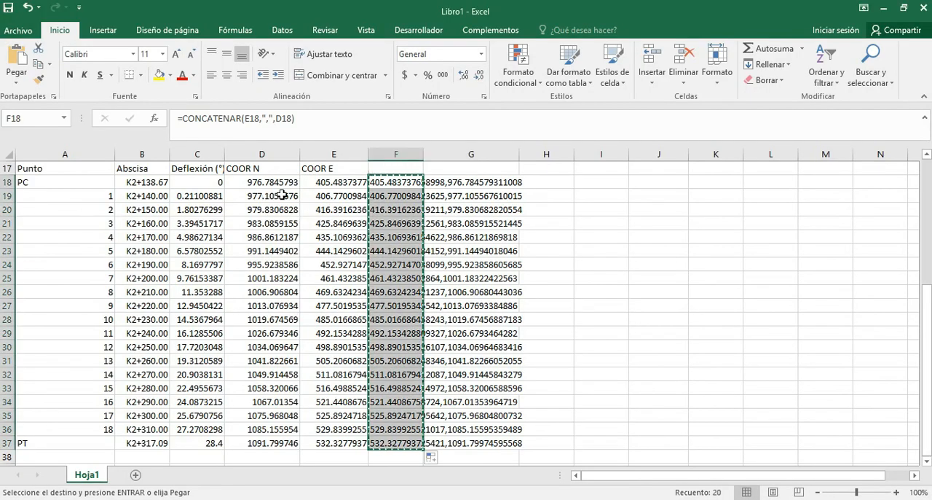
pyautogui.click(202, 205)
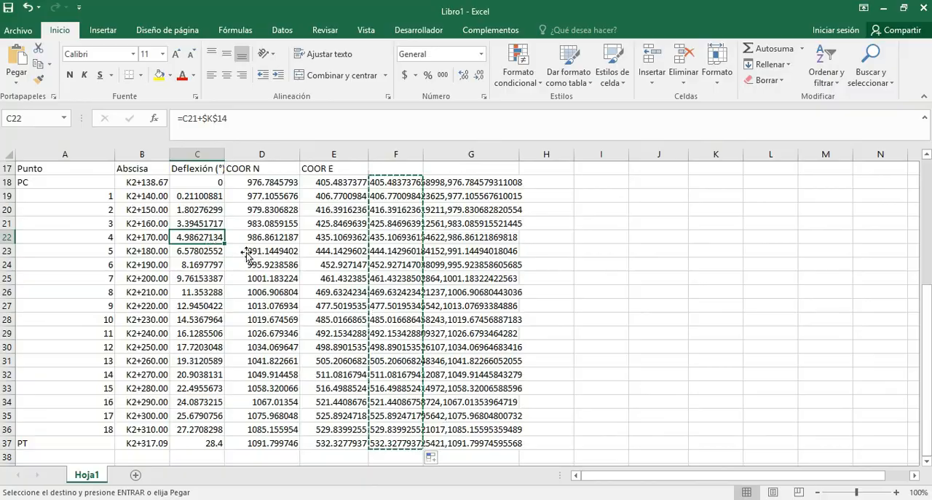
# Switch back to AutoCAD and draw a second chord line from PC to the polyline vertex for point 7 (K2+200.00).
pyautogui.hotkey('alt', 'Tab')
pyautogui.scroll(2, 582, 257)
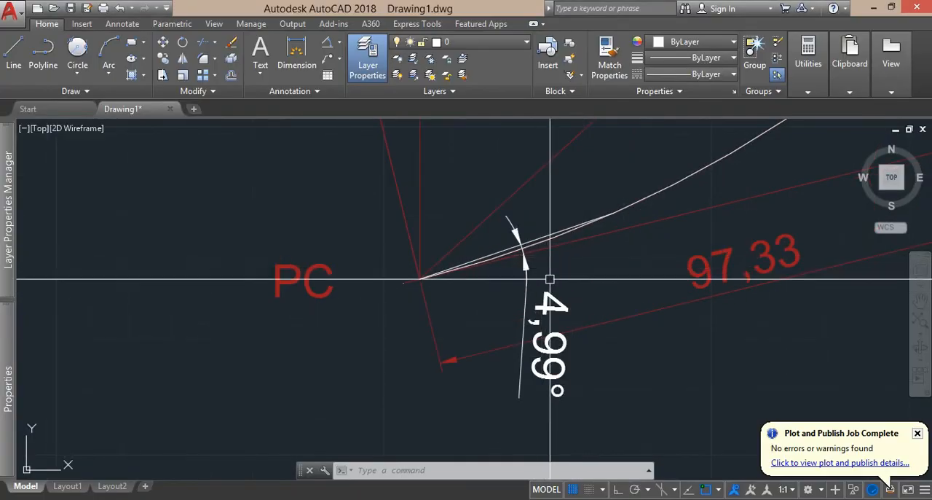
pyautogui.write('l')
pyautogui.press('Return')
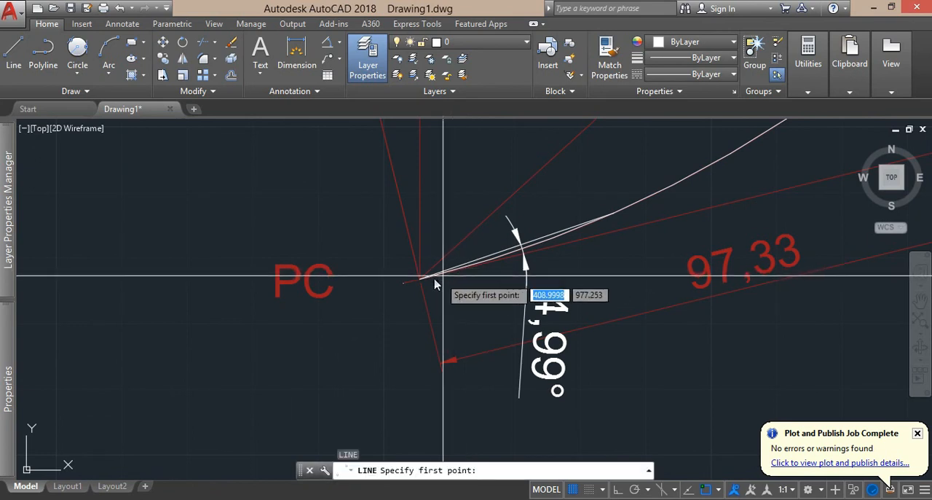
pyautogui.click(421, 278)
pyautogui.moveTo(704, 204); pyautogui.dragTo(582, 314)
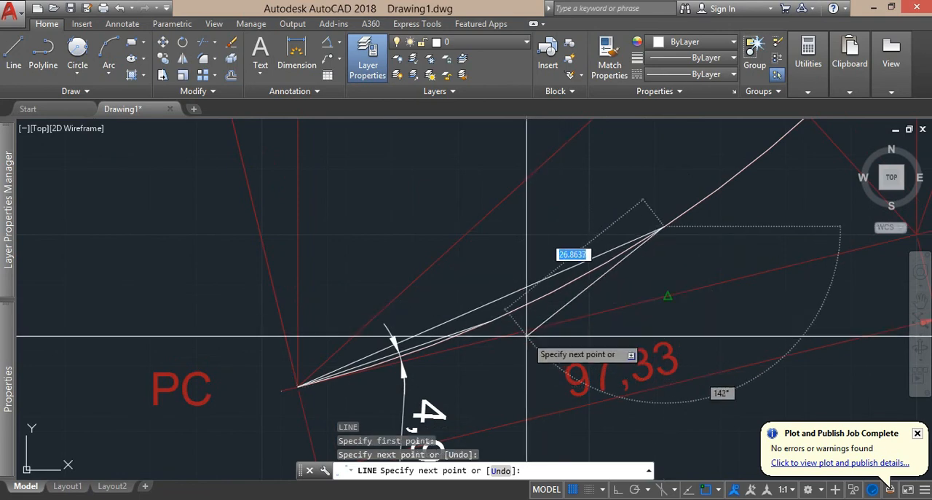
pyautogui.press('Escape')
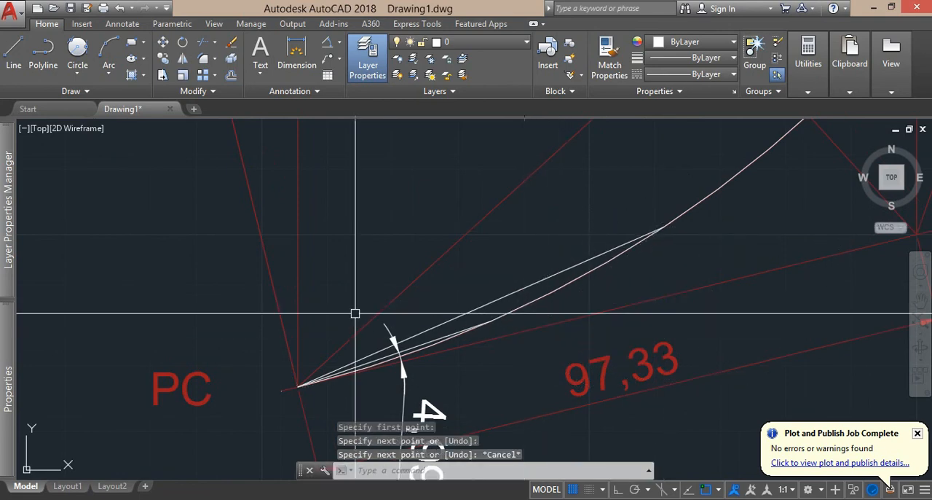
# Add an angular dimension between the PC-PI tangent and the chord line to point 7.
pyautogui.click(326, 47)
pyautogui.click(539, 327)
pyautogui.scroll(-1, 536, 327)
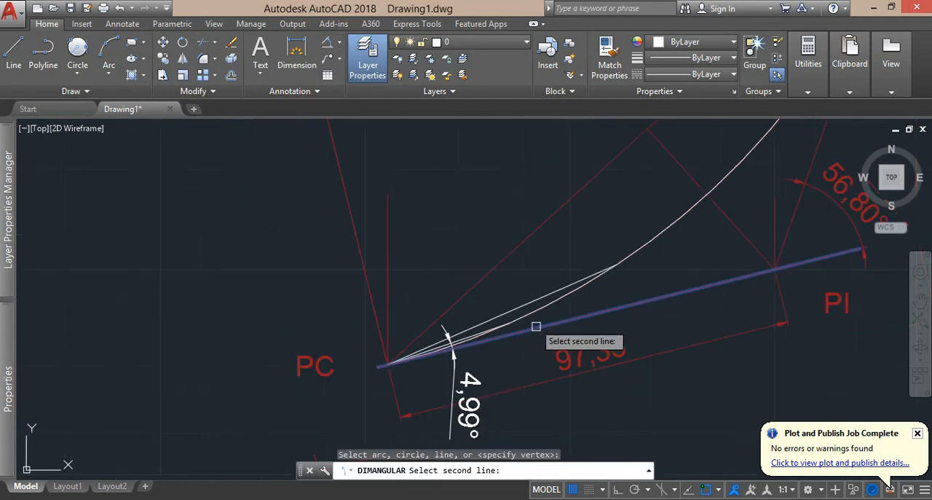
pyautogui.click(522, 315)
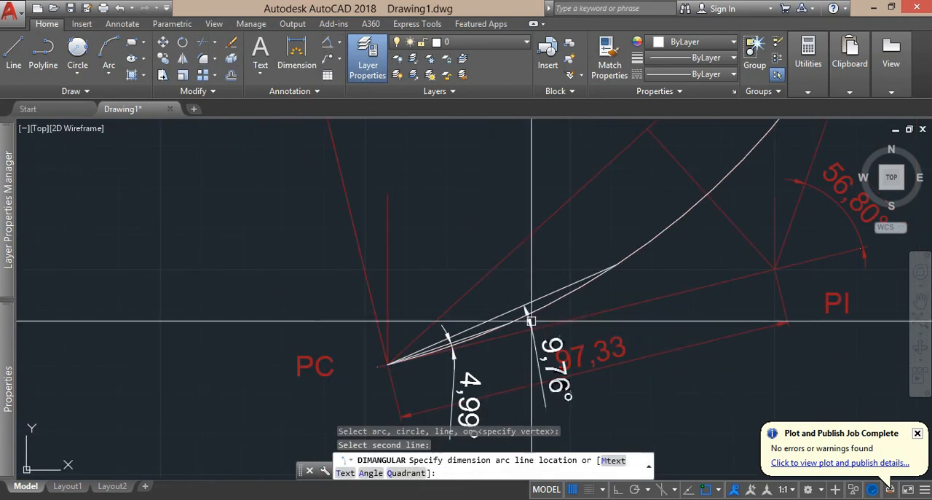
pyautogui.click(532, 321)
# Check the deflection of point 7 at K2+200.00 in the Excel staking table and return to AutoCAD.
pyautogui.hotkey('alt', 'Tab')
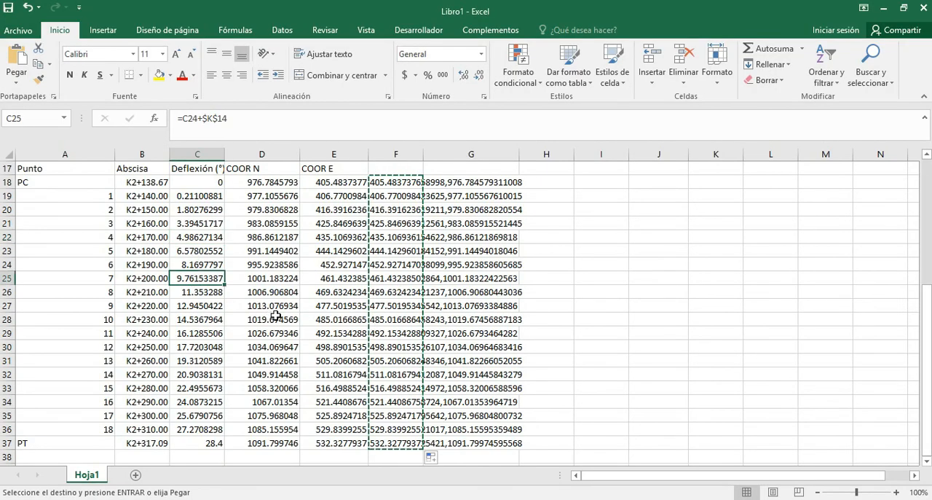
pyautogui.hotkey('alt', 'Tab')
# Select the plotted polyline, examine its vertices along the curve from PC to PT, and clear the selection.
pyautogui.scroll(-2, 575, 339)
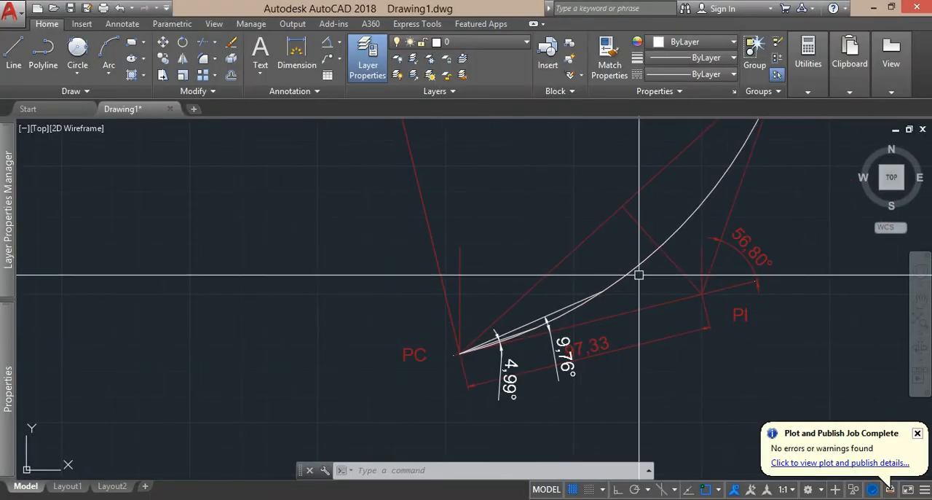
pyautogui.moveTo(638, 274); pyautogui.dragTo(435, 306)
pyautogui.click(433, 294)
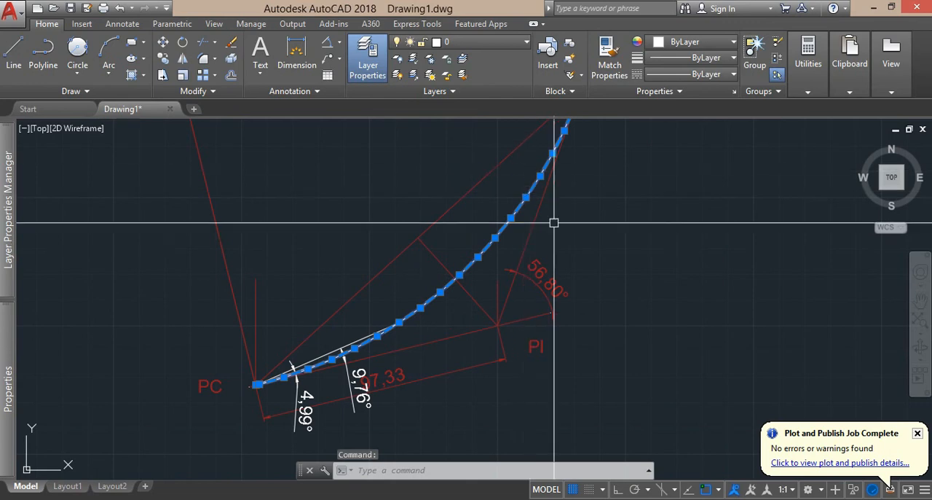
pyautogui.moveTo(564, 262); pyautogui.dragTo(499, 353)
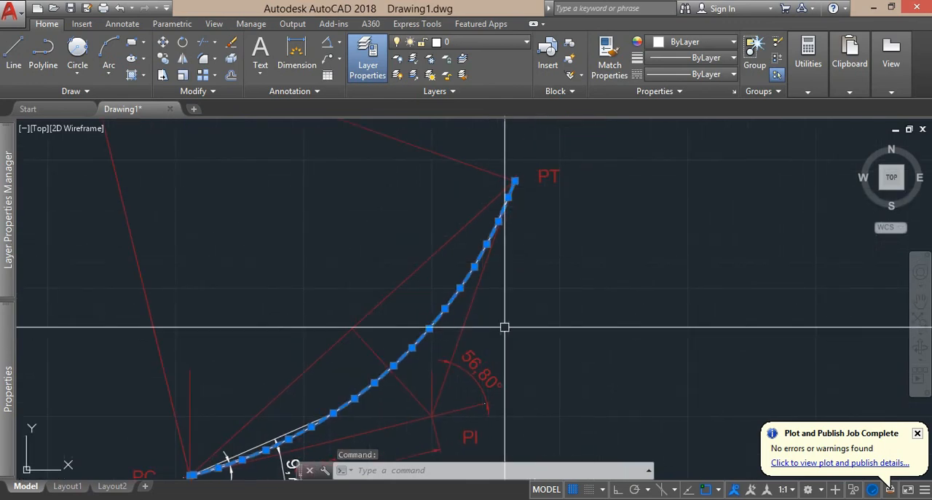
pyautogui.moveTo(505, 322); pyautogui.dragTo(557, 272)
pyautogui.press('Escape')
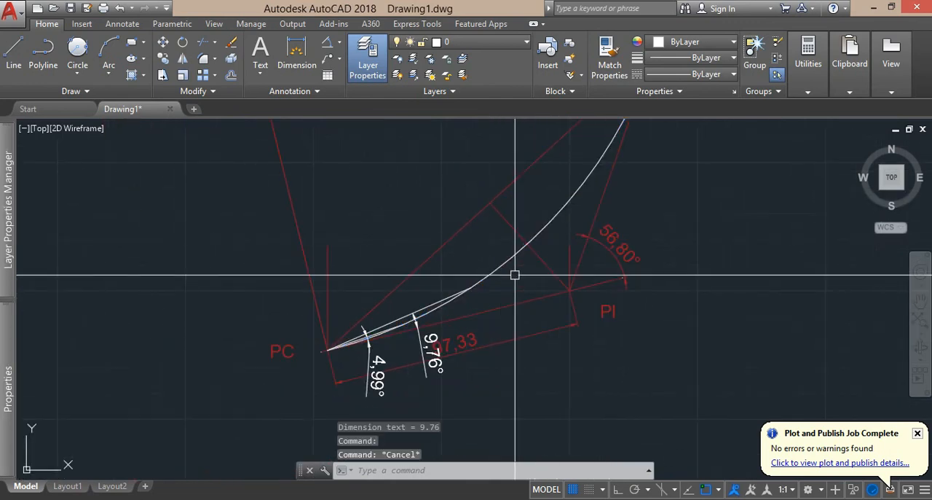
# Compare the plotted polyline with the original arc close up near the curve's midpoint, and review the whole curve layout.
pyautogui.scroll(6, 542, 241)
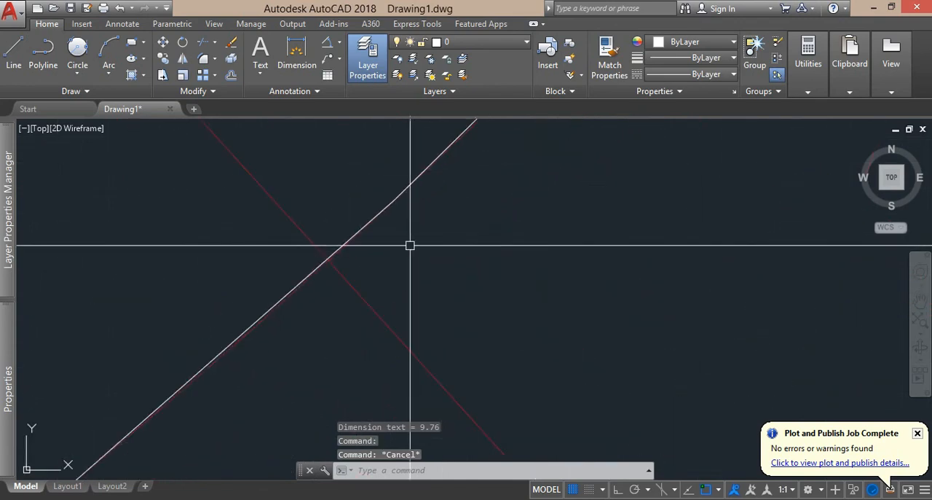
pyautogui.scroll(4, 382, 228)
pyautogui.scroll(-4, 337, 268)
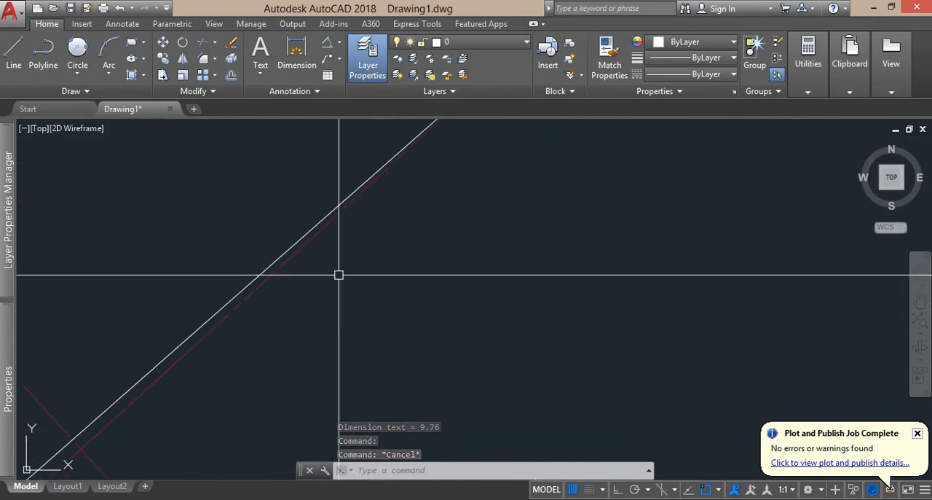
pyautogui.moveTo(338, 315); pyautogui.dragTo(506, 224)
pyautogui.scroll(-5, 510, 277)
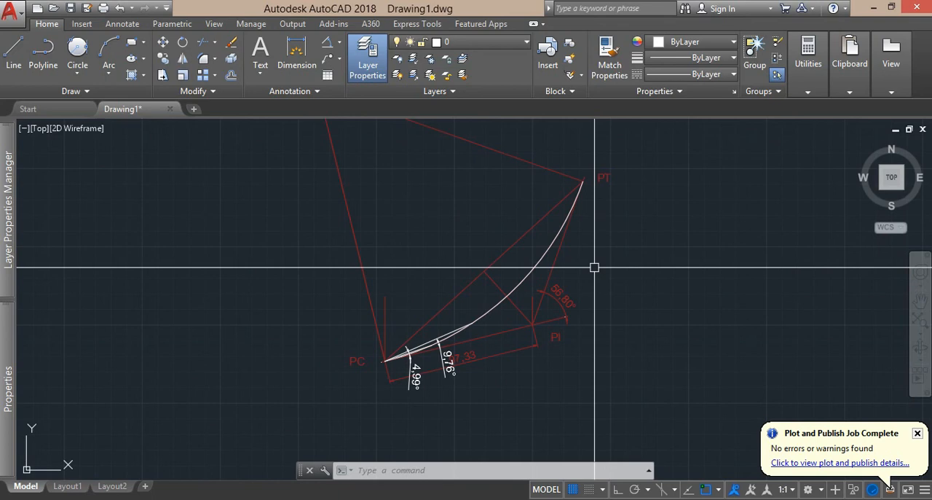
pyautogui.scroll(-2, 612, 259)
pyautogui.moveTo(622, 253); pyautogui.dragTo(560, 315)
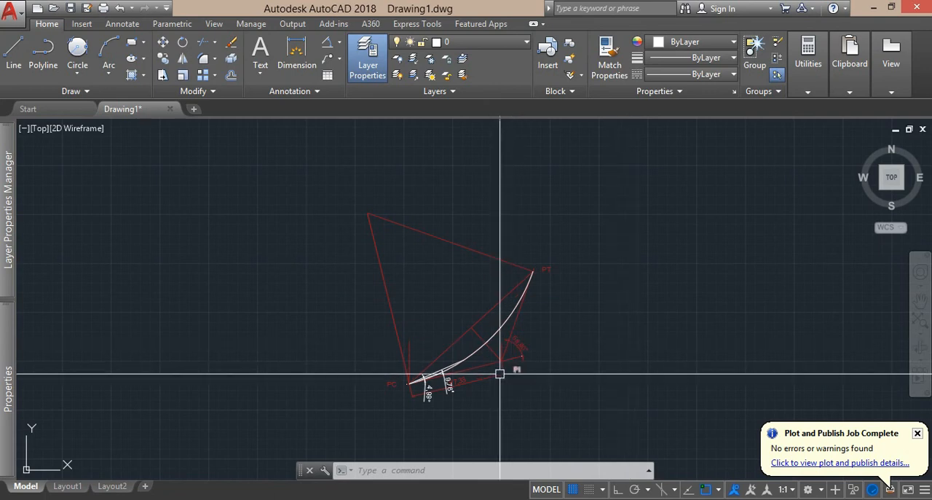
pyautogui.scroll(3, 459, 350)
pyautogui.scroll(-1, 419, 383)
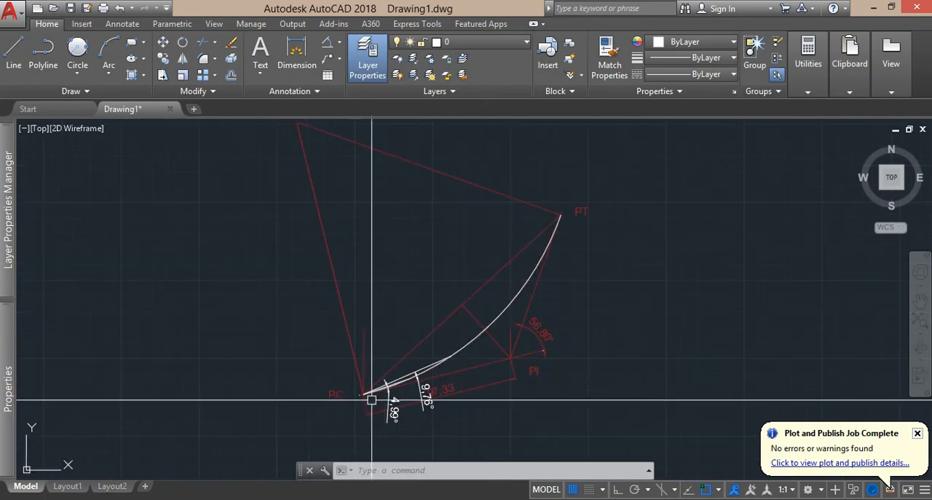
pyautogui.scroll(2, 367, 391)
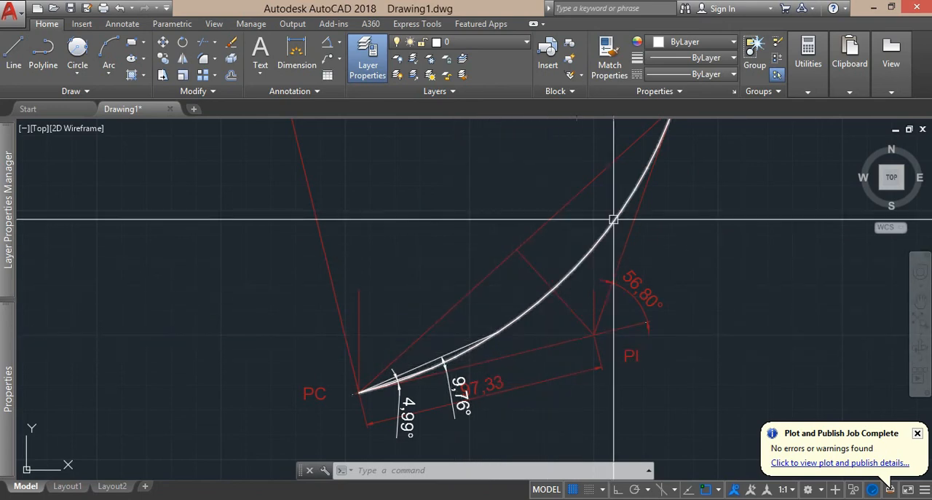
pyautogui.moveTo(636, 172); pyautogui.dragTo(565, 285)
pyautogui.scroll(-3, 563, 286)
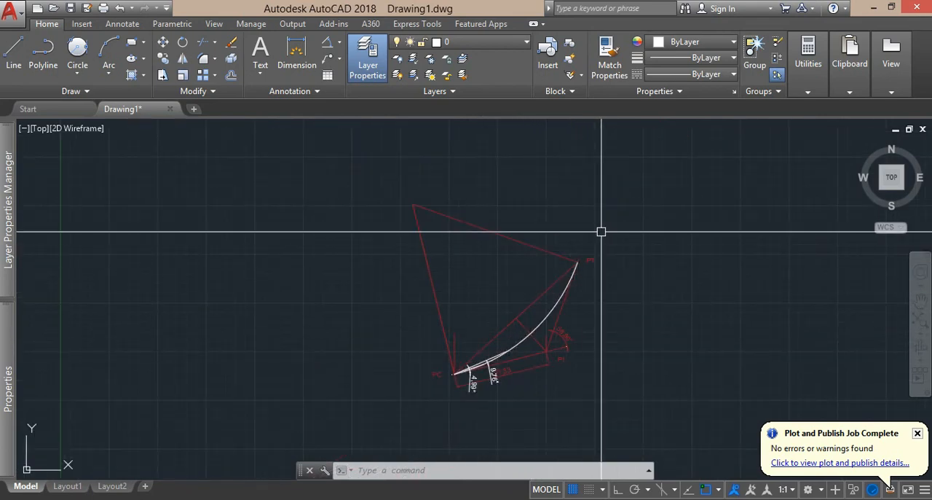
# Switch to the Excel workbook and review the initial data, the curve element formulas and the staking table.
pyautogui.hotkey('alt', 'Tab')
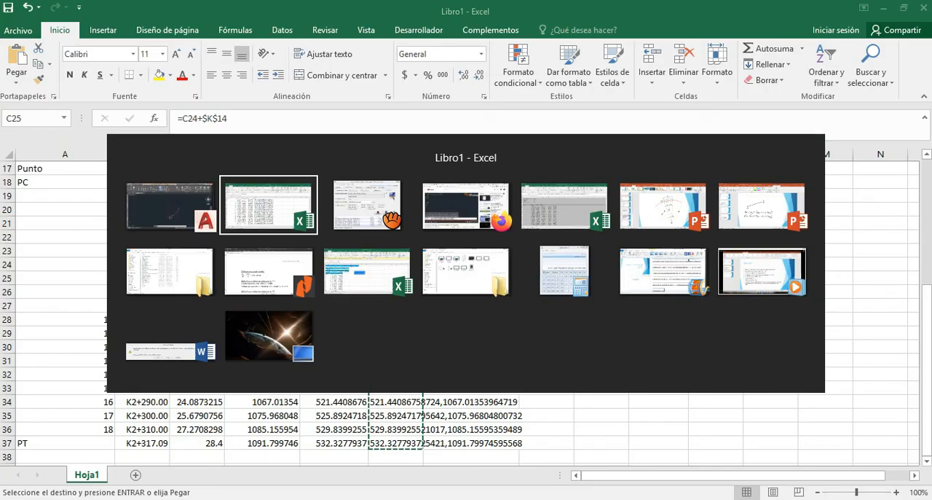
pyautogui.scroll(-3, 410, 288)
pyautogui.scroll(7, 410, 288)
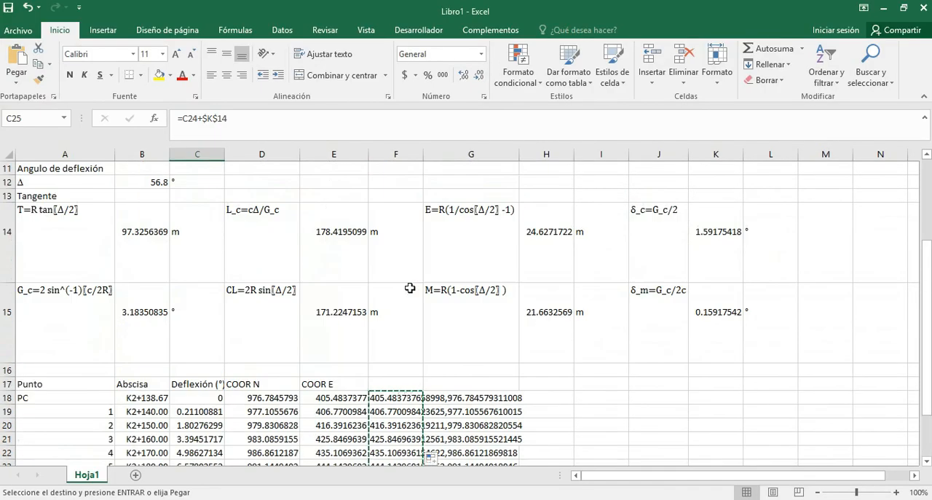
pyautogui.scroll(-6, 410, 288)
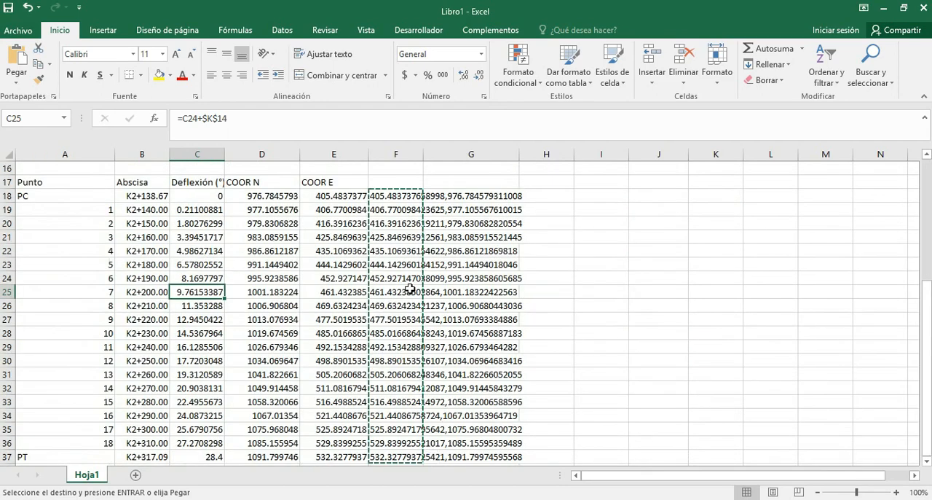
pyautogui.scroll(1, 410, 288)
pyautogui.scroll(5, 410, 286)
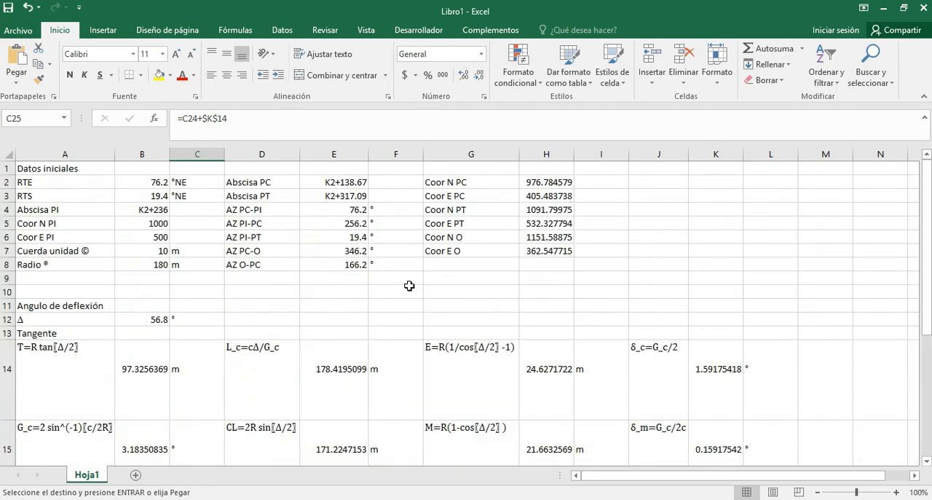
pyautogui.scroll(-6, 409, 285)
pyautogui.scroll(5, 409, 286)
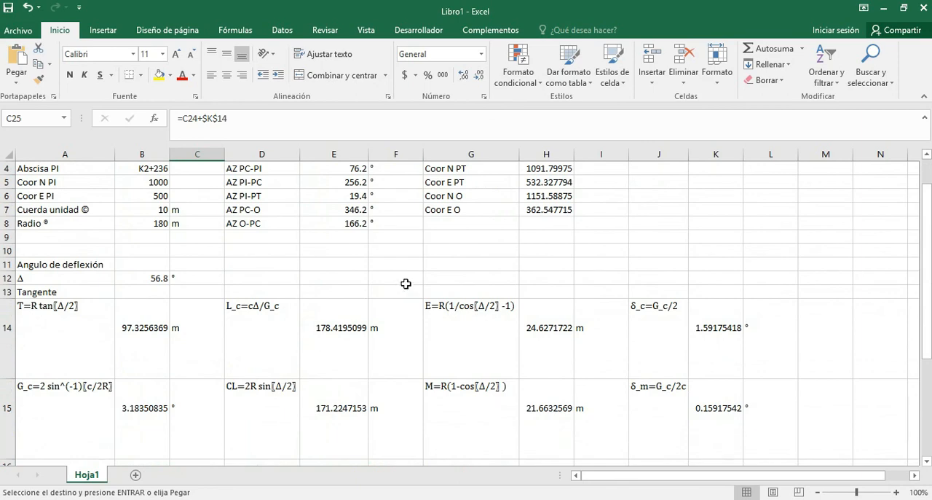
pyautogui.scroll(-5, 407, 288)
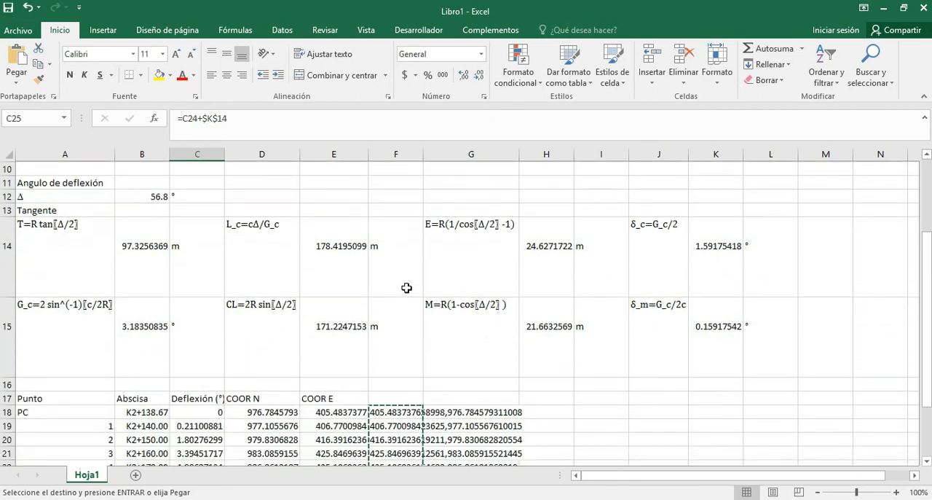